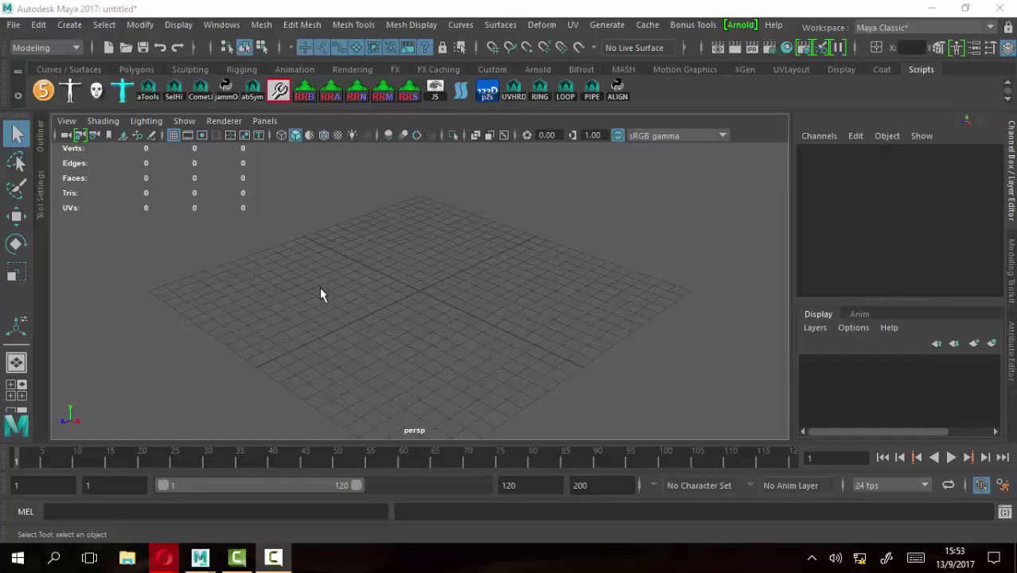
Frame the empty grid in the perspective view and bring up Create > Polygon Primitives
alt+right_drag(507, 292, 438, 258)
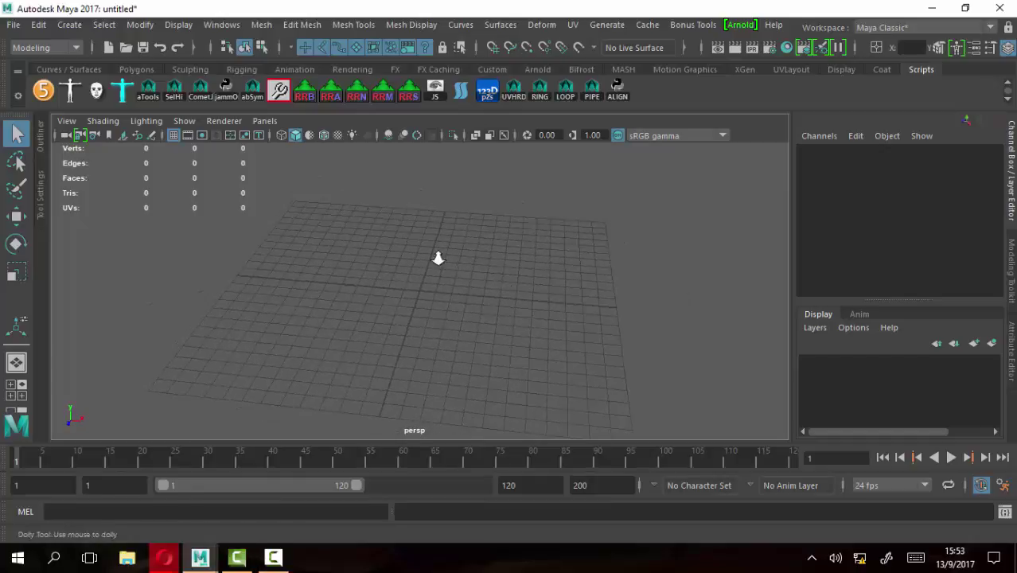
mouse_move(438, 259)
alt+mouse_down()
mouse_move(491, 252)
mouse_move(479, 274)
mouse_move(500, 288)
mouse_move(469, 308)
alt+mouse_up()
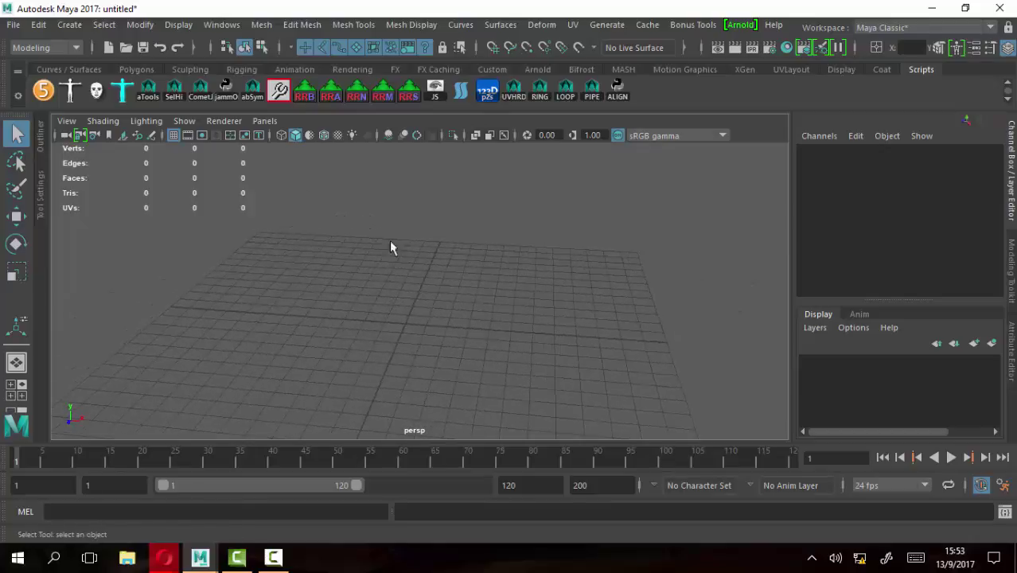
click(69, 25)
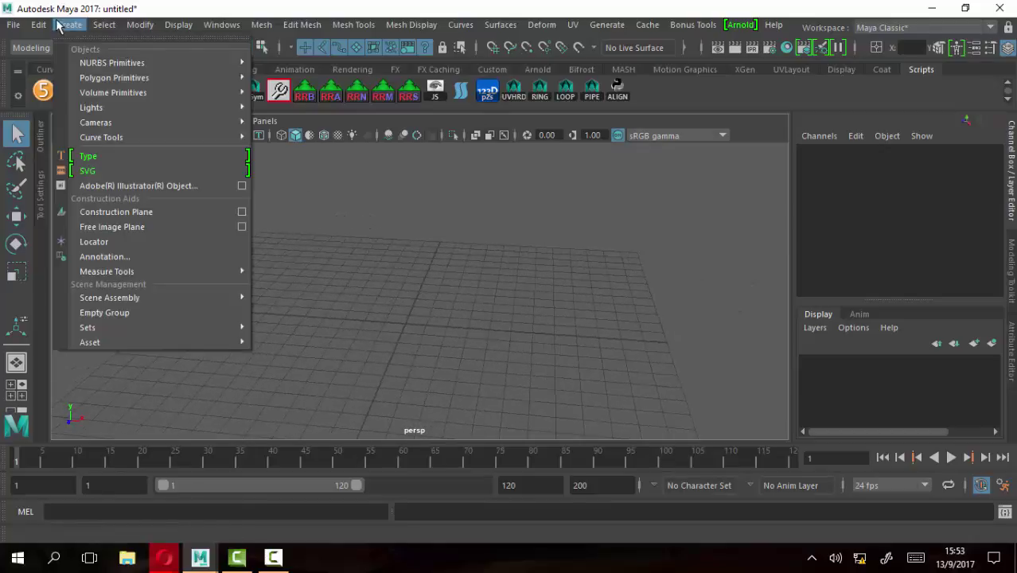
mouse_move(114, 78)
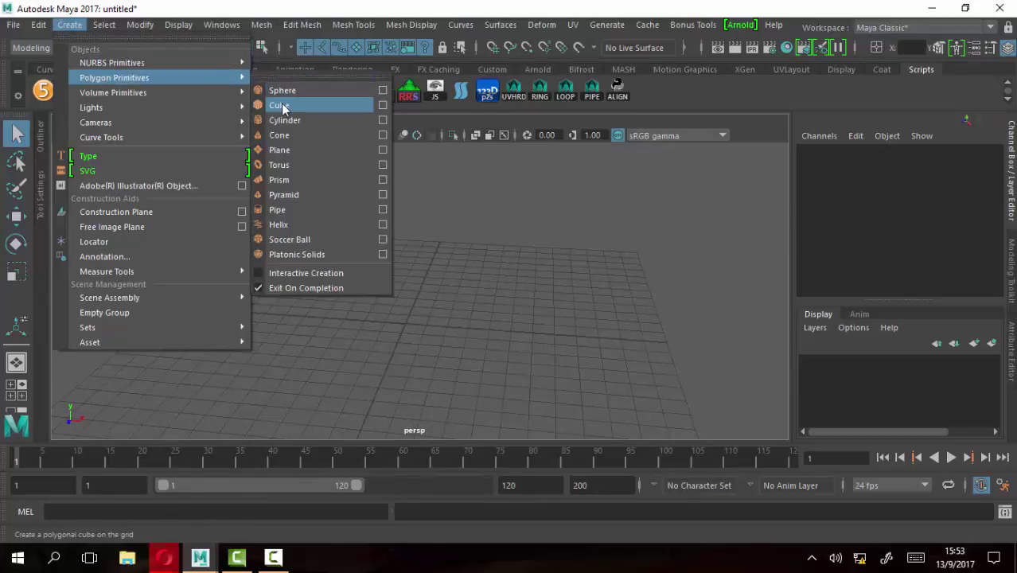
Create a default polygon cube, pCube1, at the origin and maximize the side view
click(279, 105)
mouse_move(479, 350)
alt+mouse_down()
mouse_move(404, 325)
mouse_move(437, 326)
mouse_move(454, 311)
mouse_move(352, 329)
mouse_move(338, 354)
alt+mouse_up()
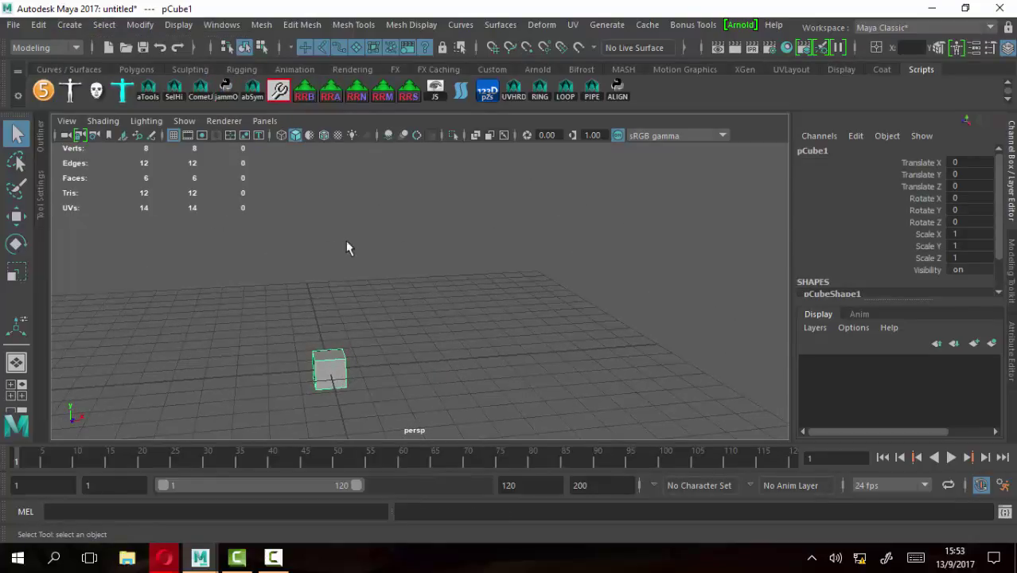
key(space)
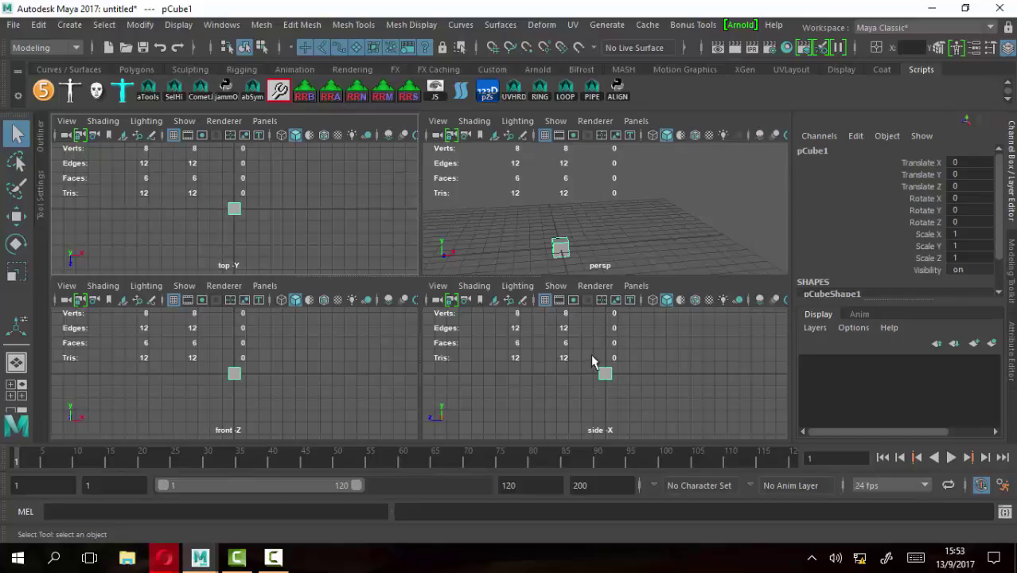
key(space)
Pan the side view so the cube sits to the left, ready for curve tools
mouse_move(583, 346)
alt+middle_down()
mouse_move(404, 315)
mouse_move(337, 385)
alt+middle_up()
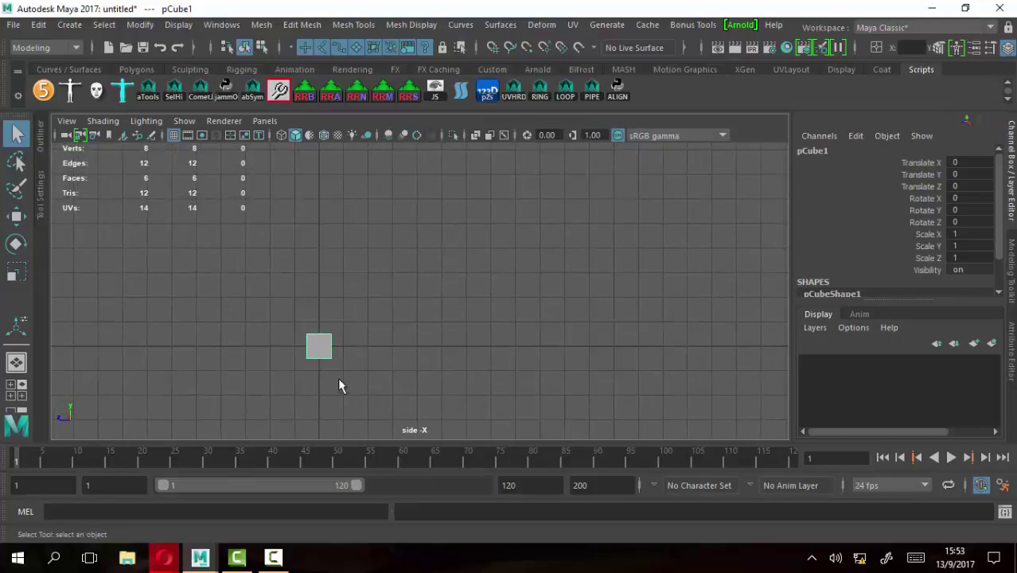
alt+middle_drag(458, 304, 349, 317)
click(69, 25)
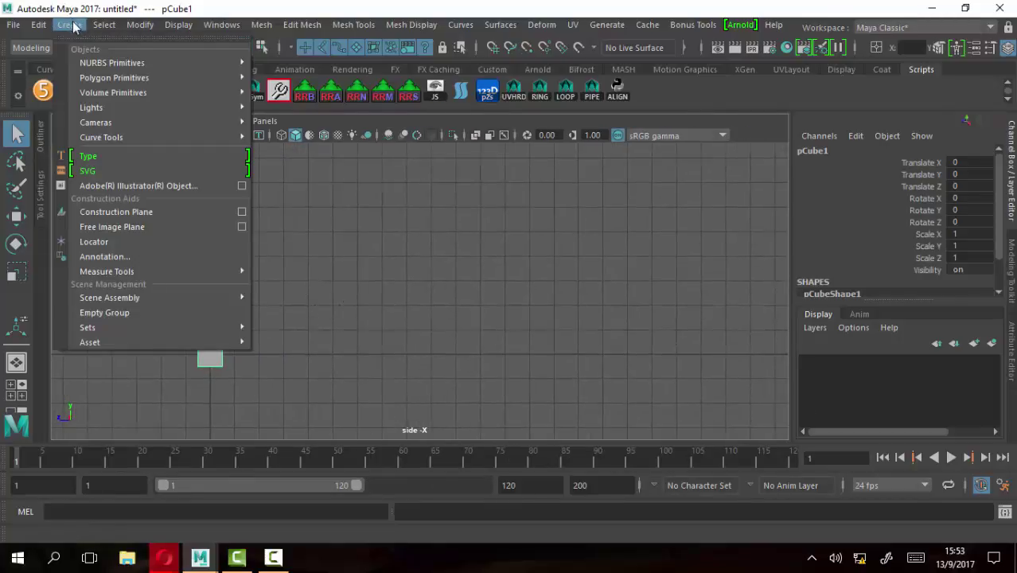
mouse_move(101, 137)
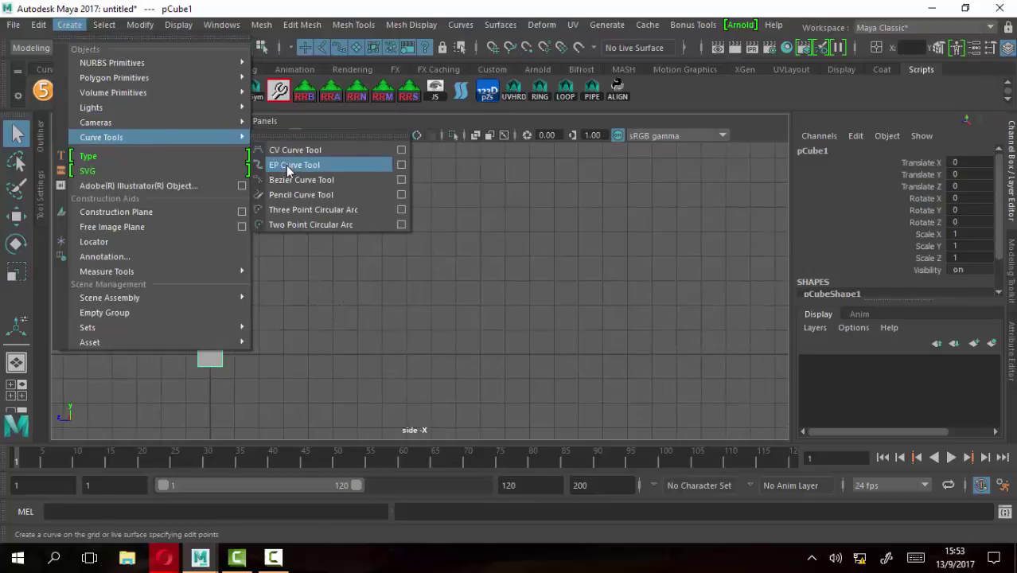
Draw EP curve curve1 from the cube's top, arcing right and looping back upper-left into a hook
click(288, 170)
alt+middle_drag(188, 313, 202, 314)
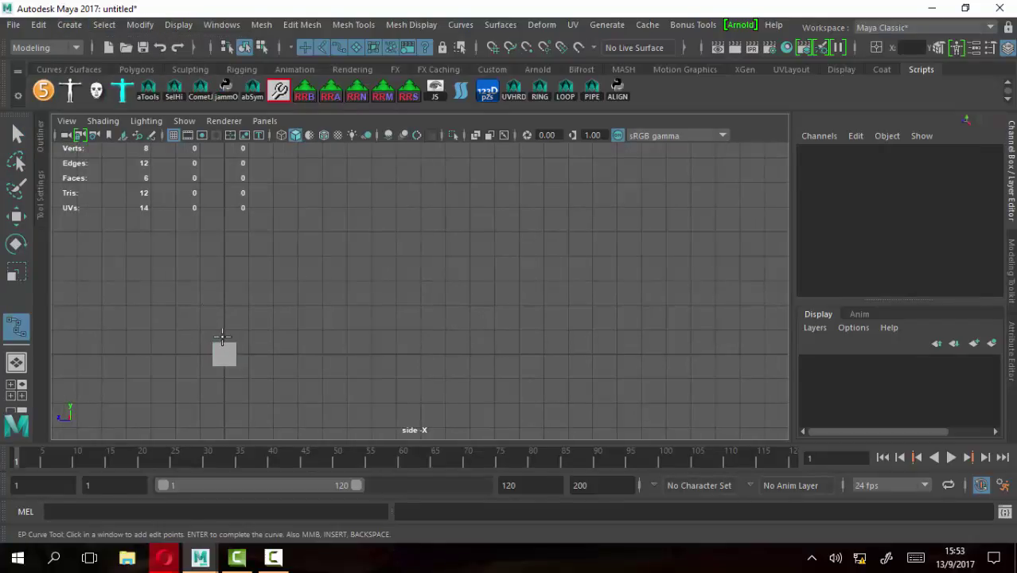
click(223, 336)
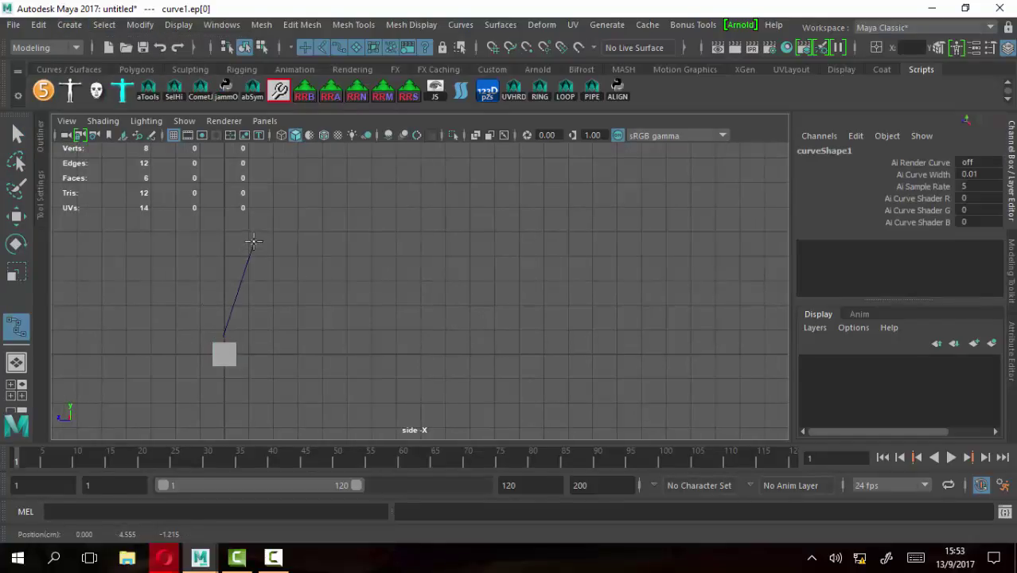
drag(278, 234, 243, 205)
drag(386, 199, 387, 219)
mouse_move(566, 226)
mouse_down()
mouse_move(574, 191)
mouse_move(548, 175)
mouse_up()
alt+middle_drag(548, 227, 553, 281)
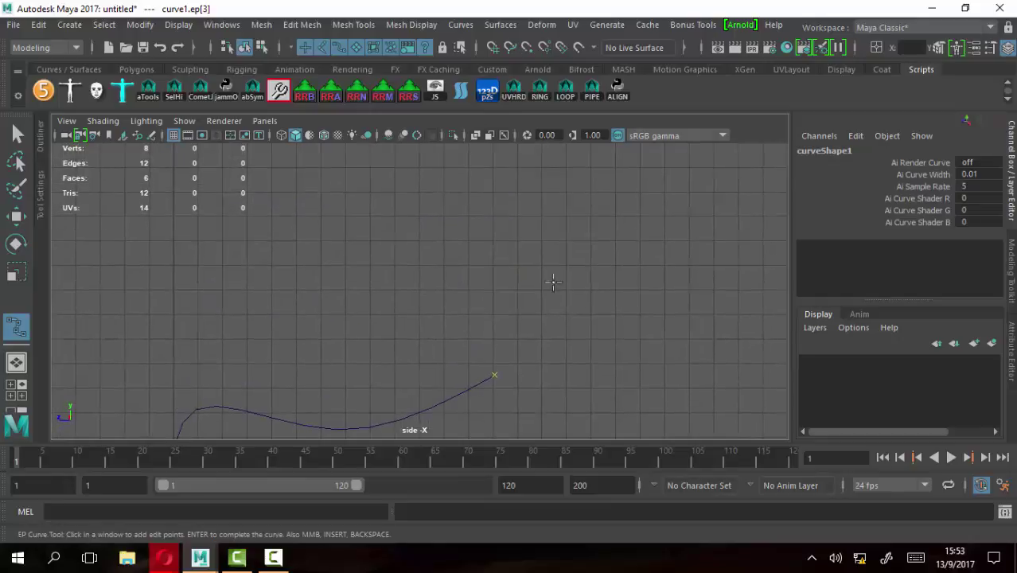
mouse_move(519, 234)
mouse_down()
mouse_move(511, 211)
mouse_move(477, 177)
mouse_move(474, 186)
mouse_up()
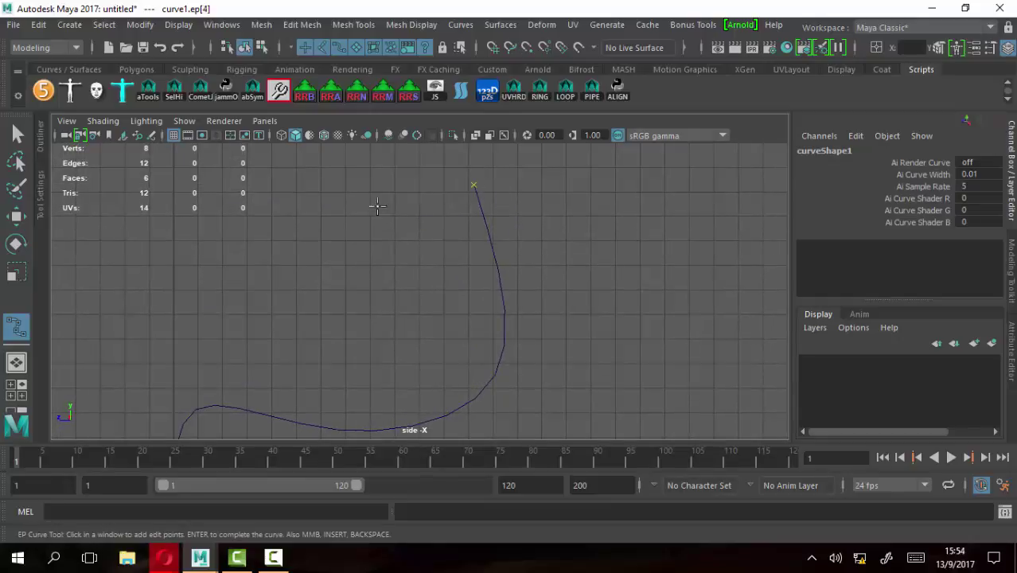
click(304, 169)
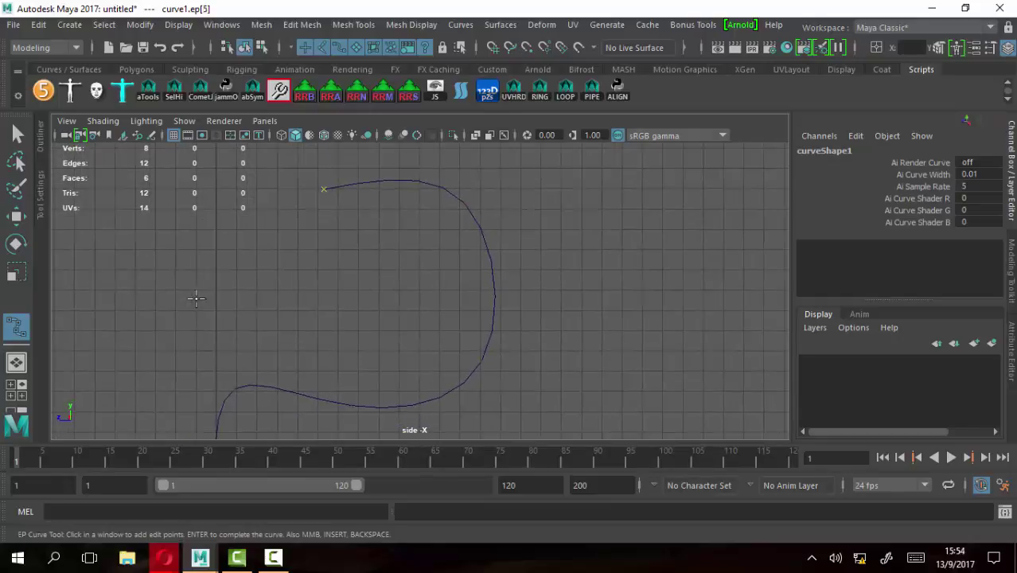
alt+middle_drag(358, 320, 432, 247)
alt+middle_drag(487, 306, 486, 331)
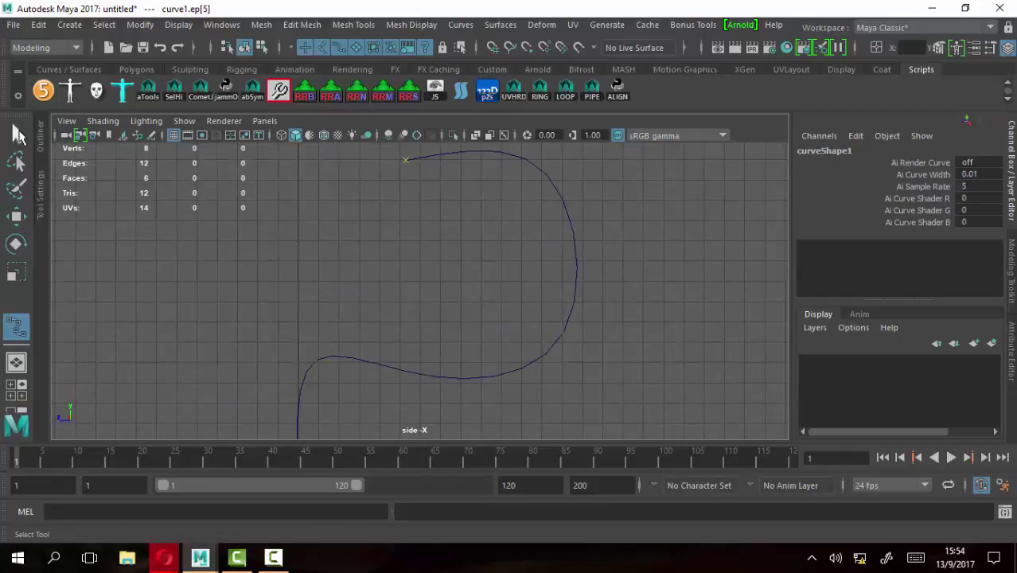
click(17, 135)
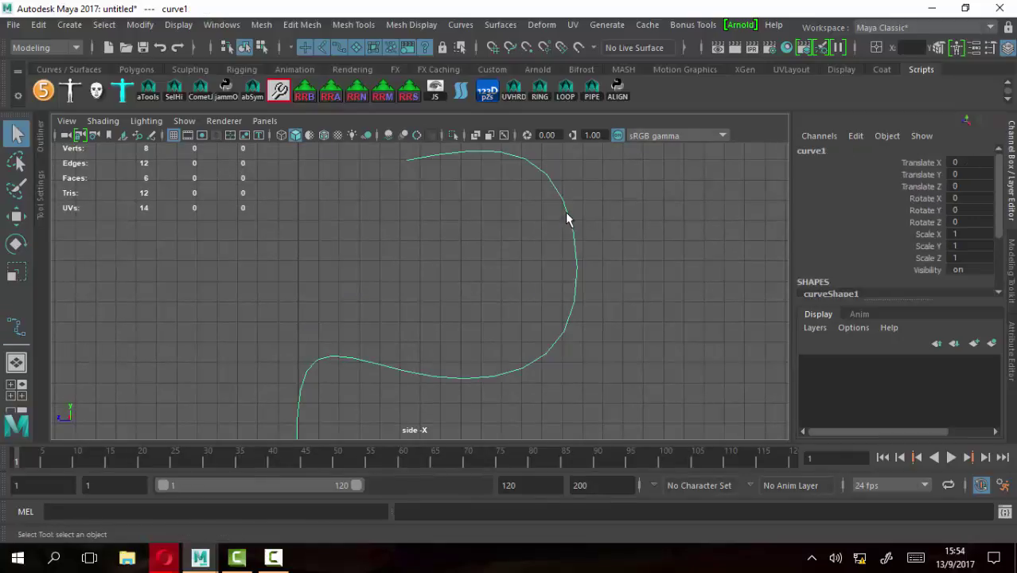
Show curve1's CVs, reset the Move tool to world axes, and pull the end CV down-right
right_drag(567, 218, 477, 173)
alt+middle_drag(523, 197, 562, 254)
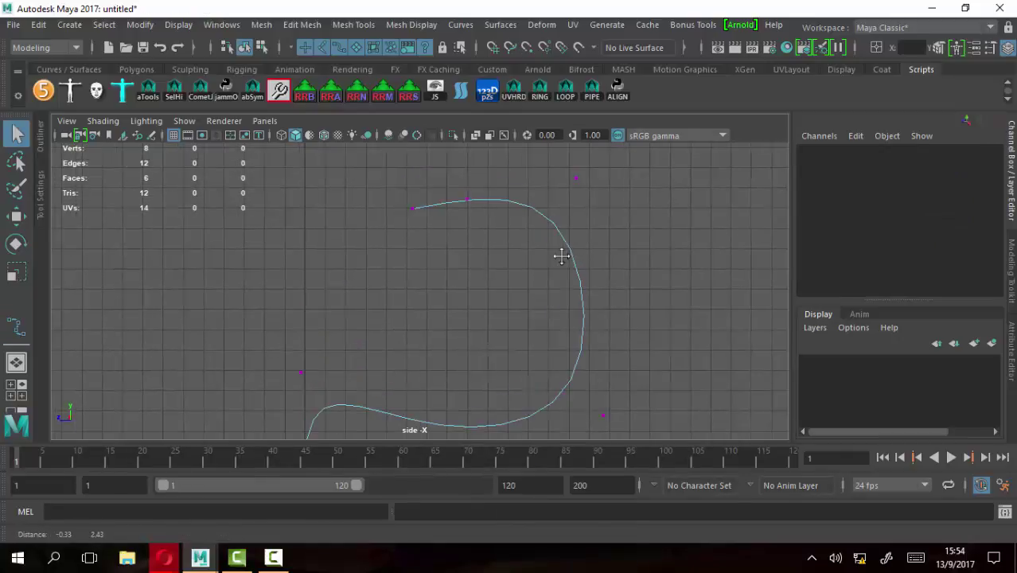
click(575, 178)
key(w)
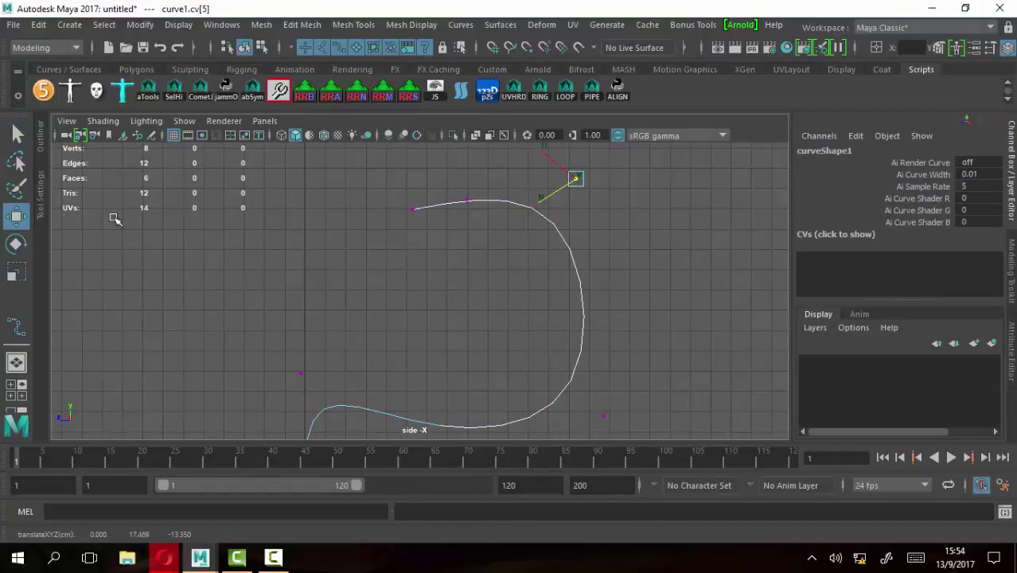
double_click(17, 220)
click(281, 136)
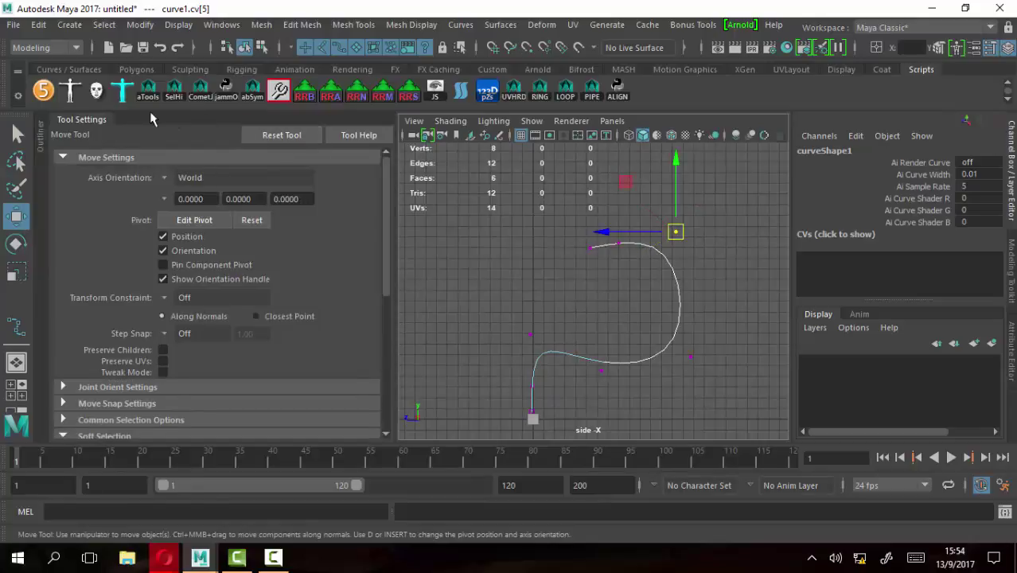
click(92, 126)
drag(577, 179, 611, 241)
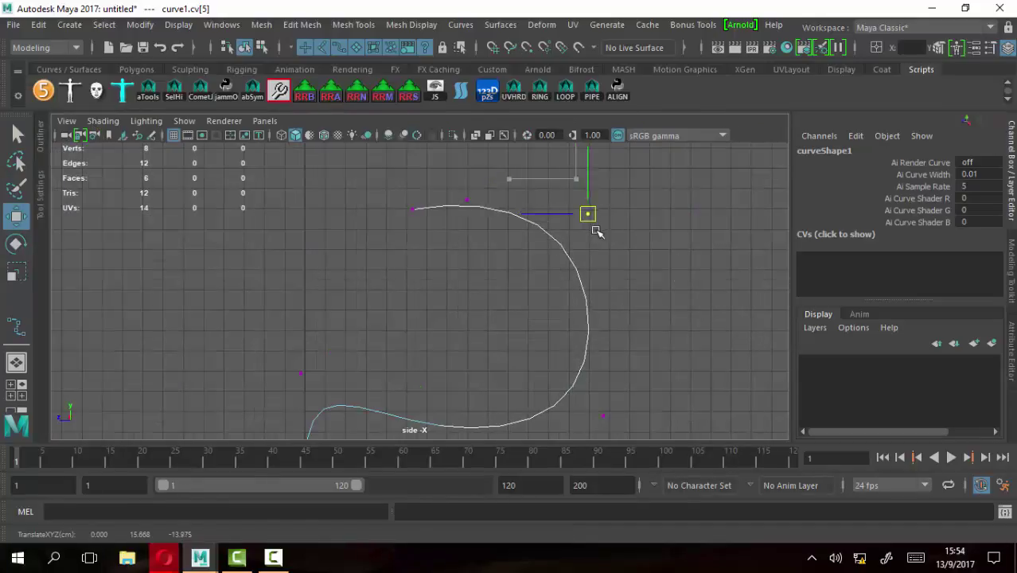
Raise the CVs near the curve's start and right side, and shift cv[2] to smooth the middle
mouse_move(457, 187)
mouse_down()
mouse_move(490, 249)
mouse_move(513, 206)
mouse_up()
mouse_move(376, 197)
mouse_down()
mouse_move(418, 220)
mouse_move(414, 186)
mouse_up()
alt+middle_drag(570, 404, 617, 285)
mouse_move(618, 285)
mouse_down()
mouse_move(665, 306)
mouse_move(652, 288)
mouse_move(657, 273)
mouse_up()
mouse_move(470, 311)
mouse_down()
mouse_move(500, 341)
mouse_move(530, 308)
mouse_up()
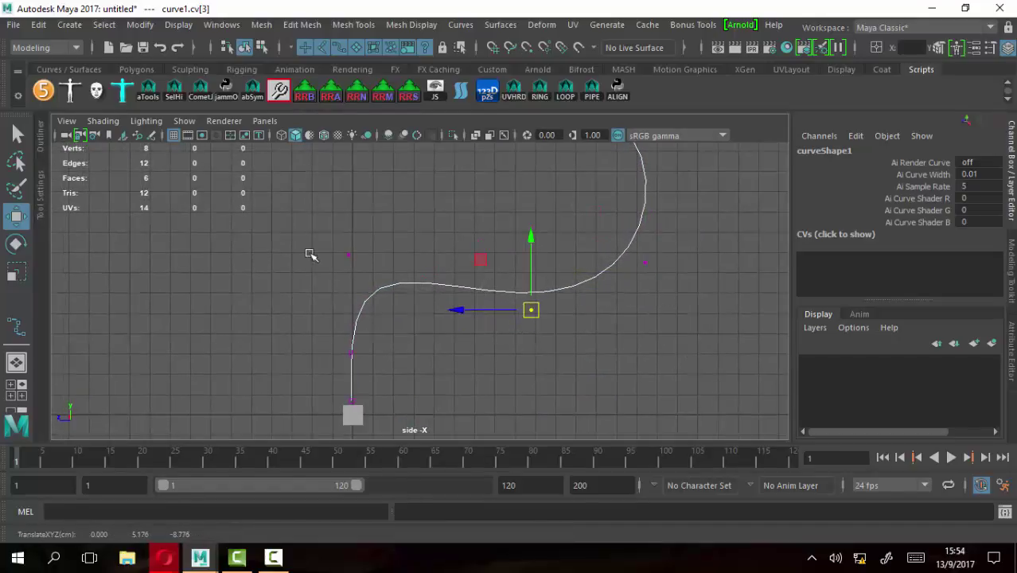
click(348, 255)
drag(348, 254, 405, 266)
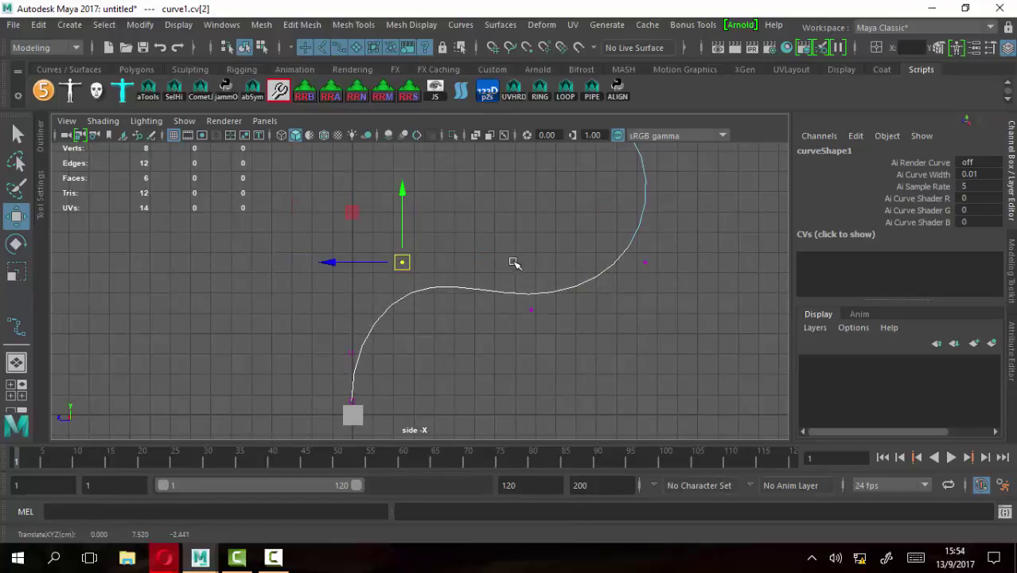
Nudge cv[3] and cv[1] to refine the S-bend, then return to the four-view layout
click(531, 309)
drag(537, 312, 558, 314)
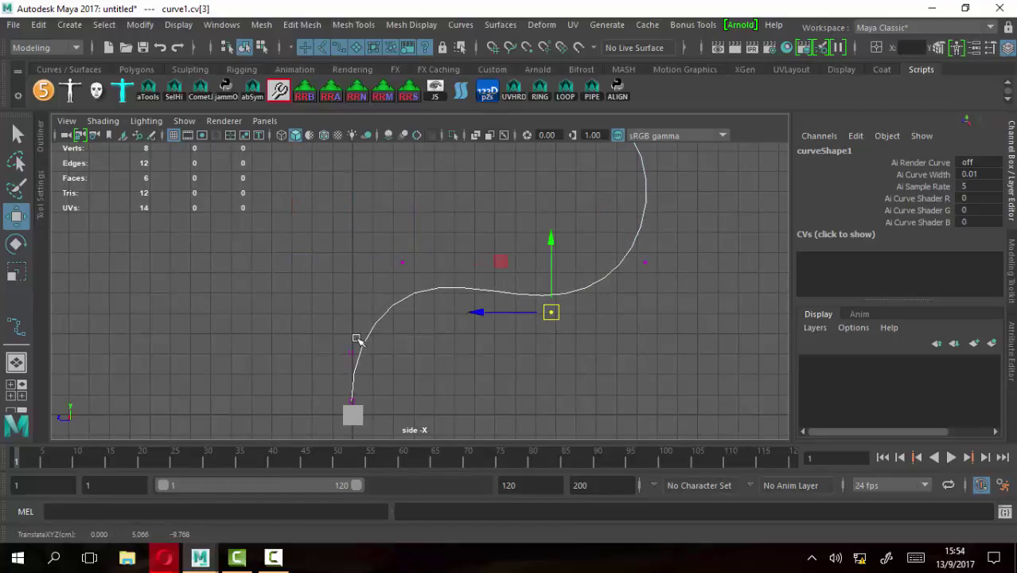
mouse_move(335, 328)
mouse_down()
mouse_move(397, 368)
mouse_move(345, 332)
mouse_up()
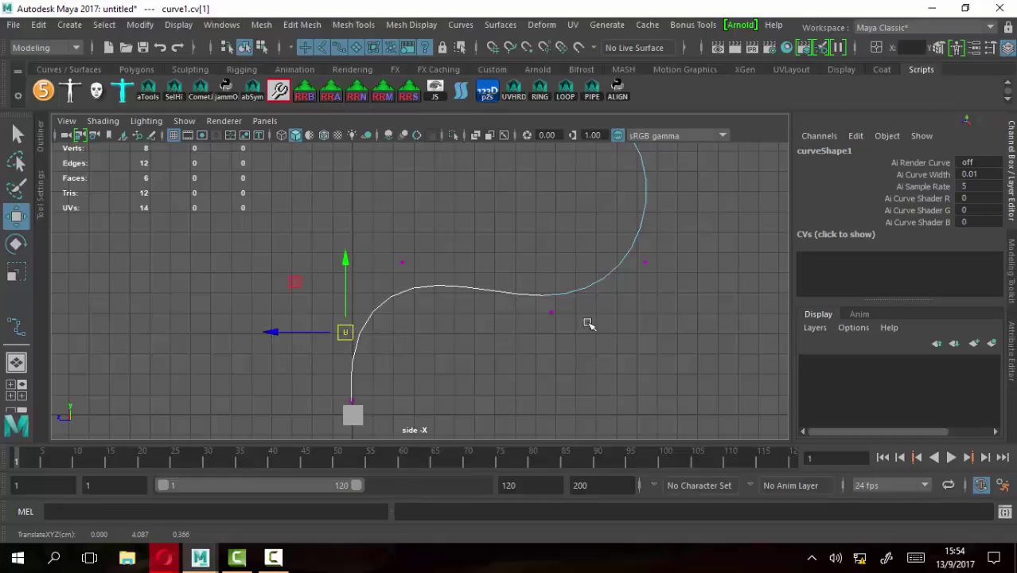
key(space)
key(space)
mouse_move(522, 255)
alt+mouse_down()
mouse_move(532, 307)
mouse_move(709, 282)
mouse_move(565, 302)
mouse_move(398, 296)
alt+mouse_up()
Clear the curve's CV selection and select the cube, zoomed in close
alt+right_drag(398, 296, 444, 332)
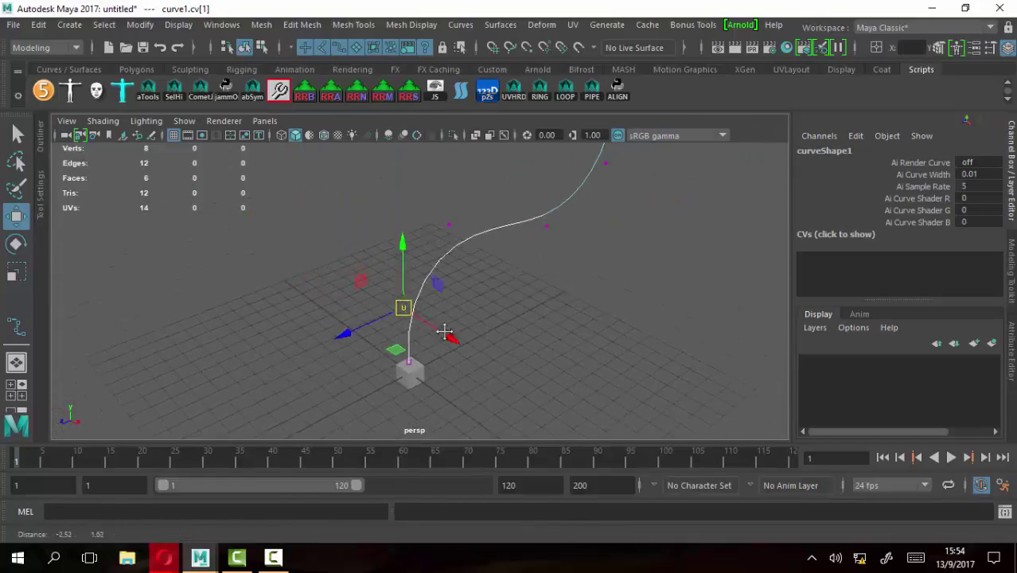
click(16, 134)
click(396, 315)
click(402, 390)
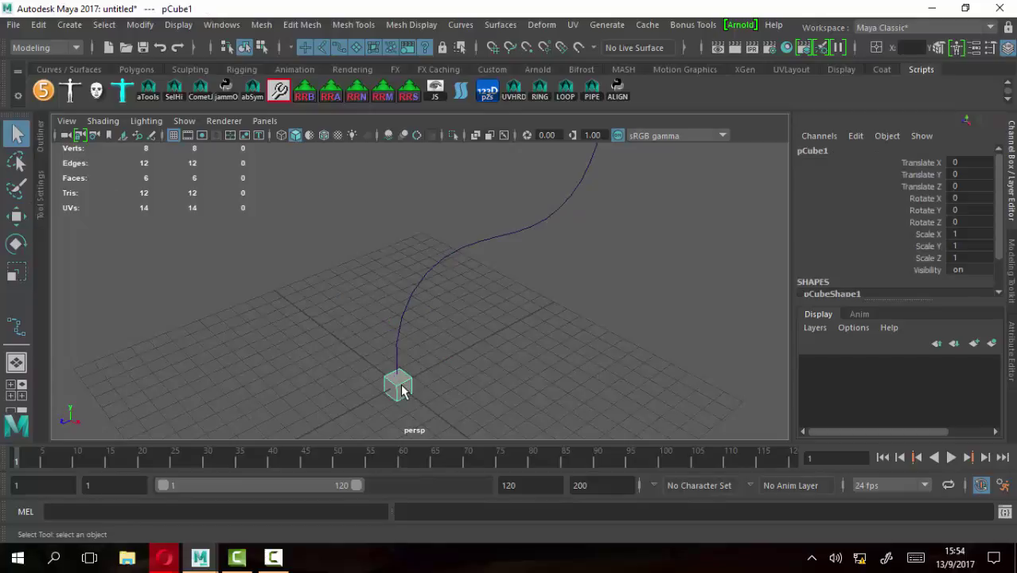
mouse_move(402, 390)
alt+mouse_down()
mouse_move(463, 370)
mouse_move(371, 290)
alt+mouse_up()
alt+right_drag(370, 291, 370, 339)
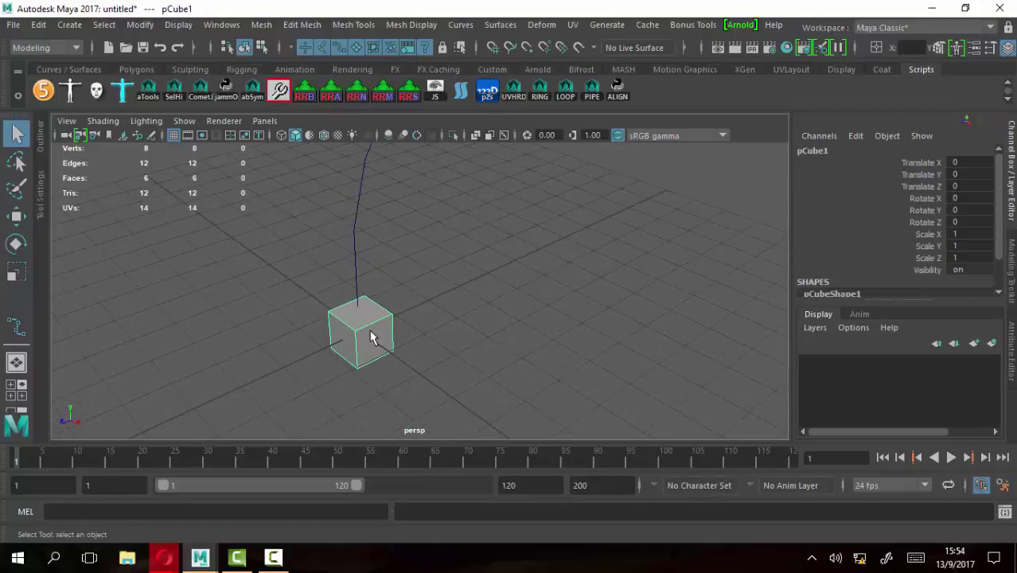
Switch to face mode, select the cube's top face, and bring up the Edit Mesh menu
key(F8)
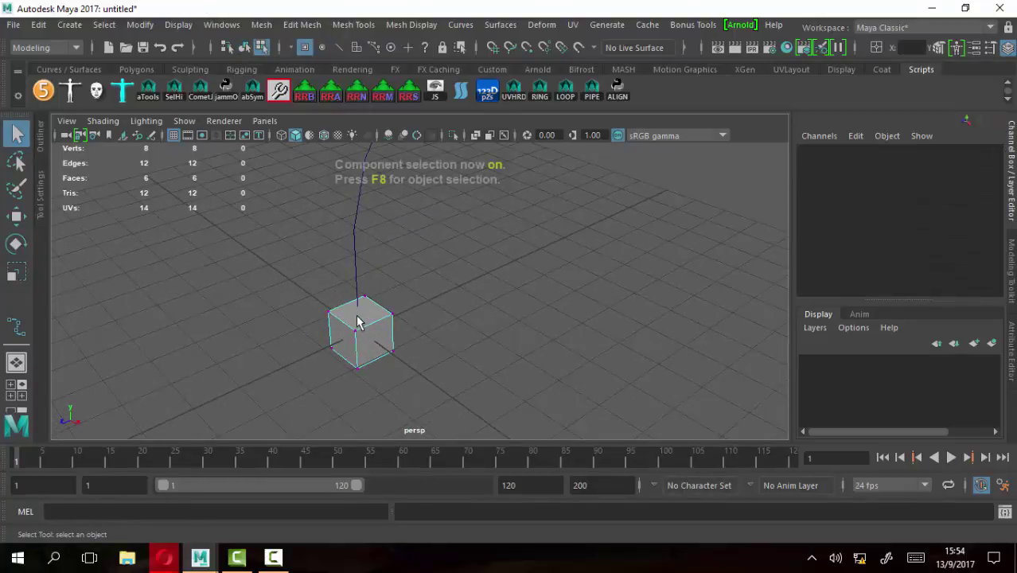
key(F11)
click(357, 317)
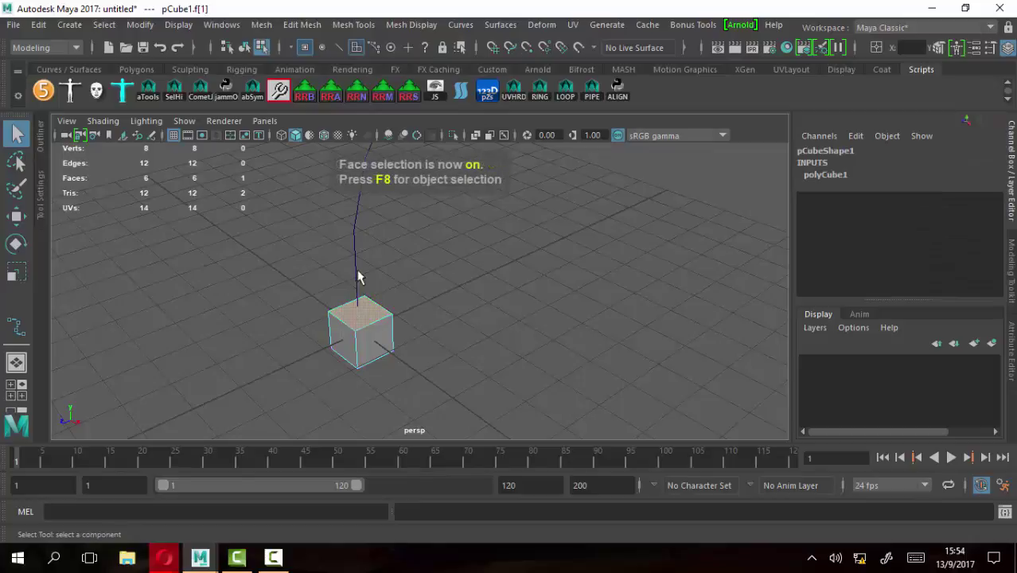
alt+drag(547, 328, 412, 345)
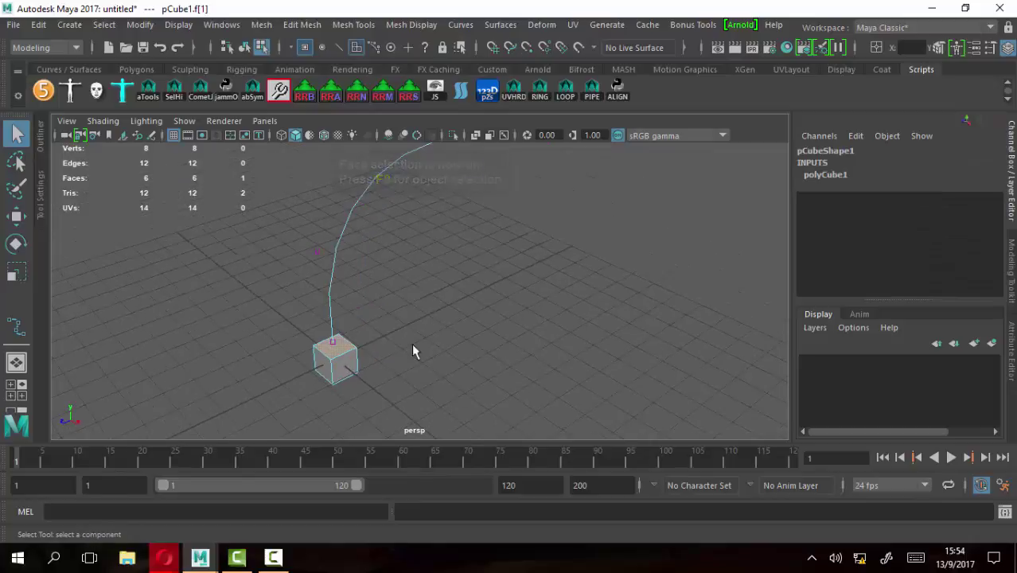
click(302, 24)
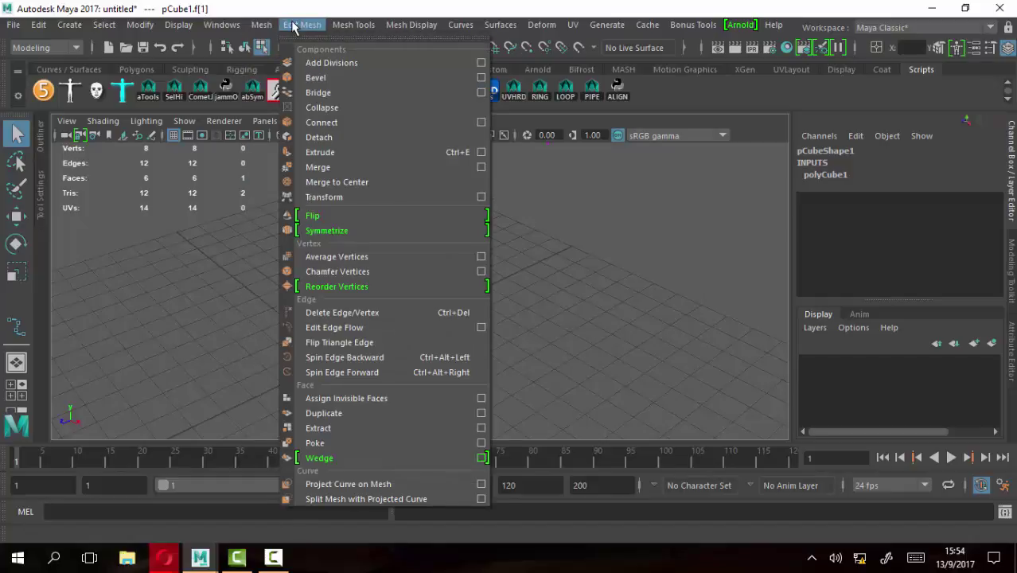
Extrude the cube's top face, inspect it, then undo the extrusion
click(322, 152)
alt+drag(476, 319, 336, 307)
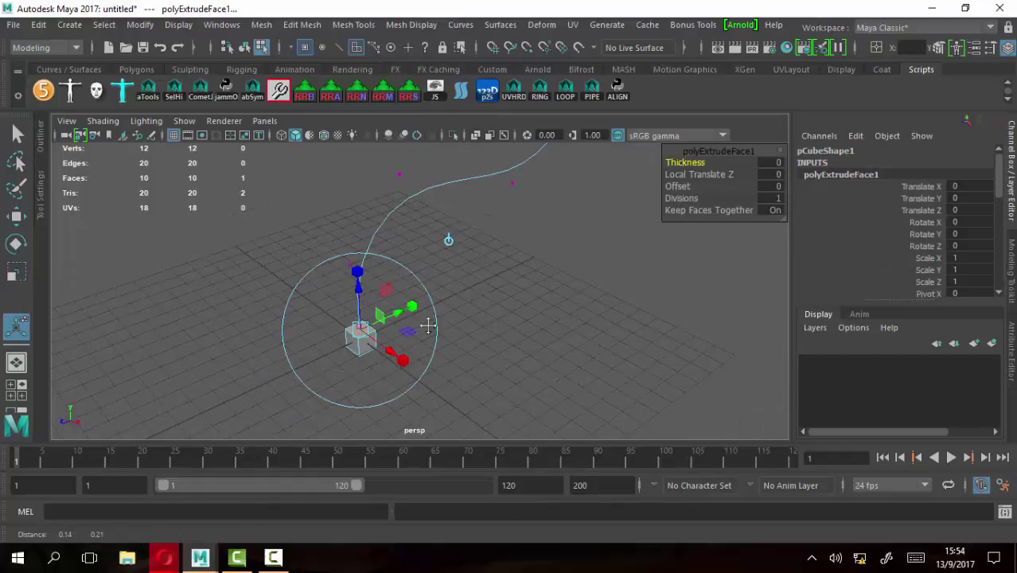
mouse_move(427, 325)
alt+mouse_down()
mouse_move(404, 320)
mouse_move(425, 316)
alt+mouse_up()
alt+middle_drag(425, 315, 405, 272)
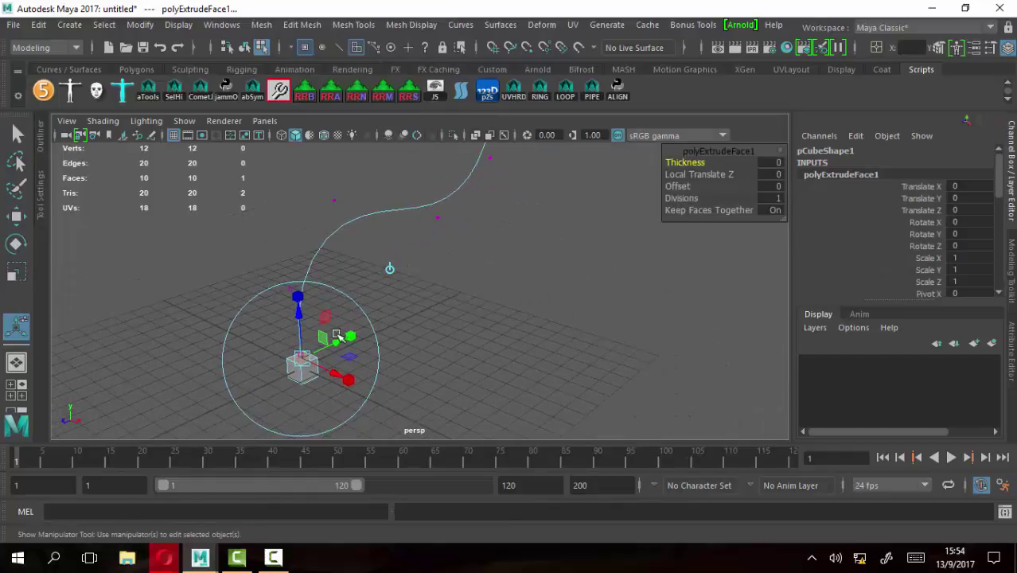
key(ctrl+z)
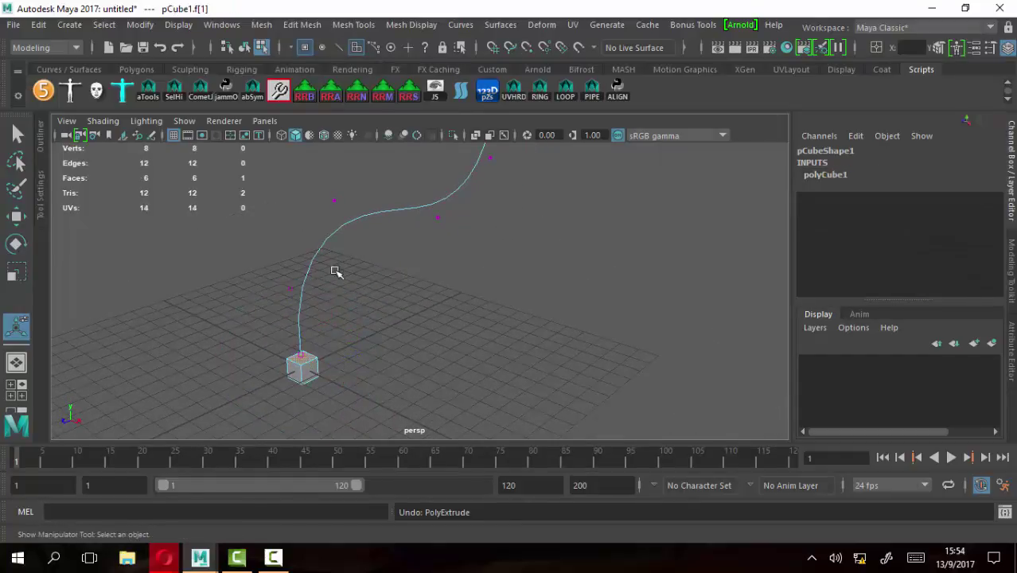
Return curve1 to object mode and select the cube
right_click(335, 237)
click(402, 151)
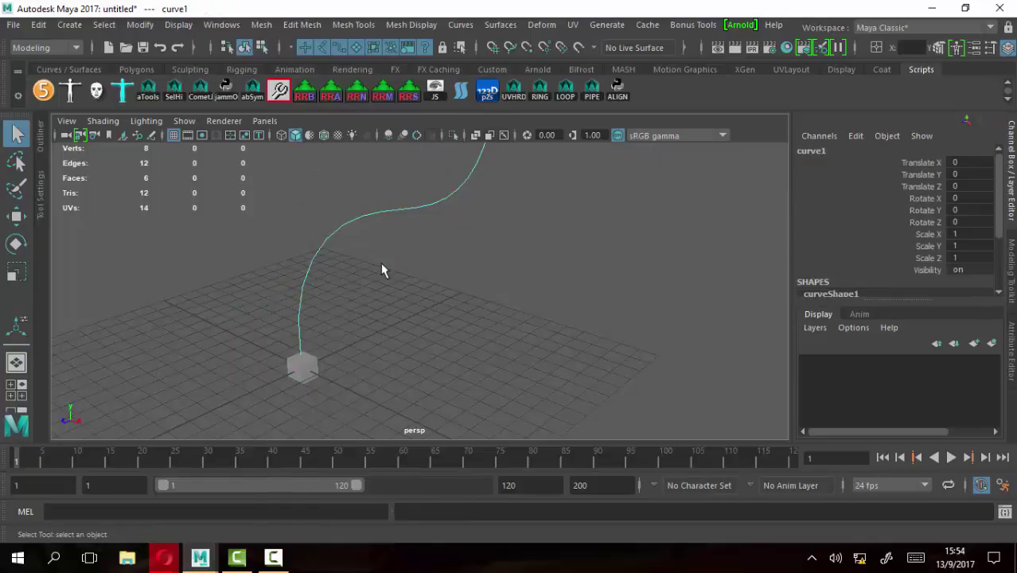
click(359, 255)
click(332, 244)
mouse_move(260, 362)
alt+mouse_down()
mouse_move(391, 318)
mouse_move(351, 342)
alt+mouse_up()
click(380, 319)
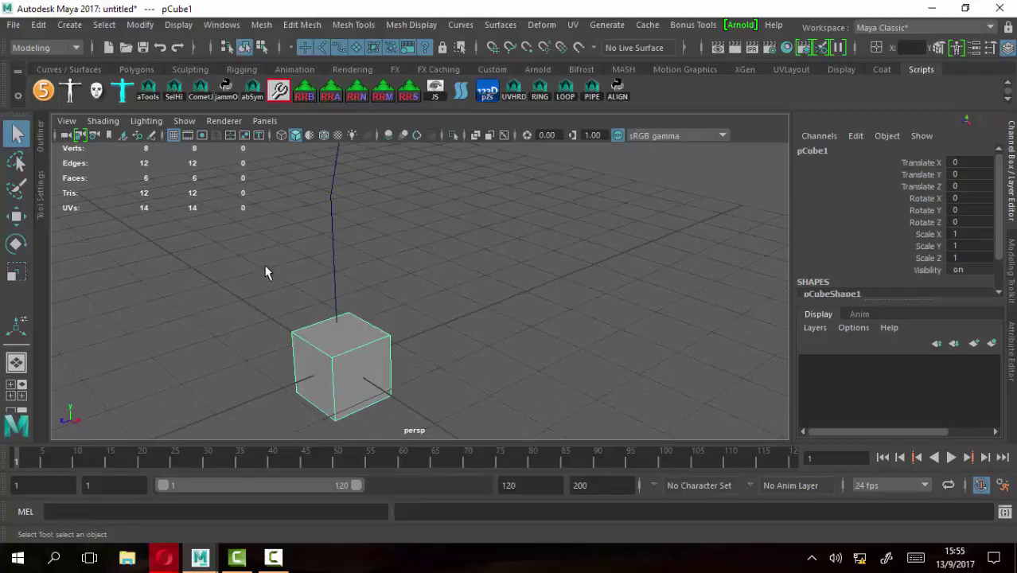
Select the cube's top face and apply Edit Mesh > Extrude to it
key(F11)
click(342, 340)
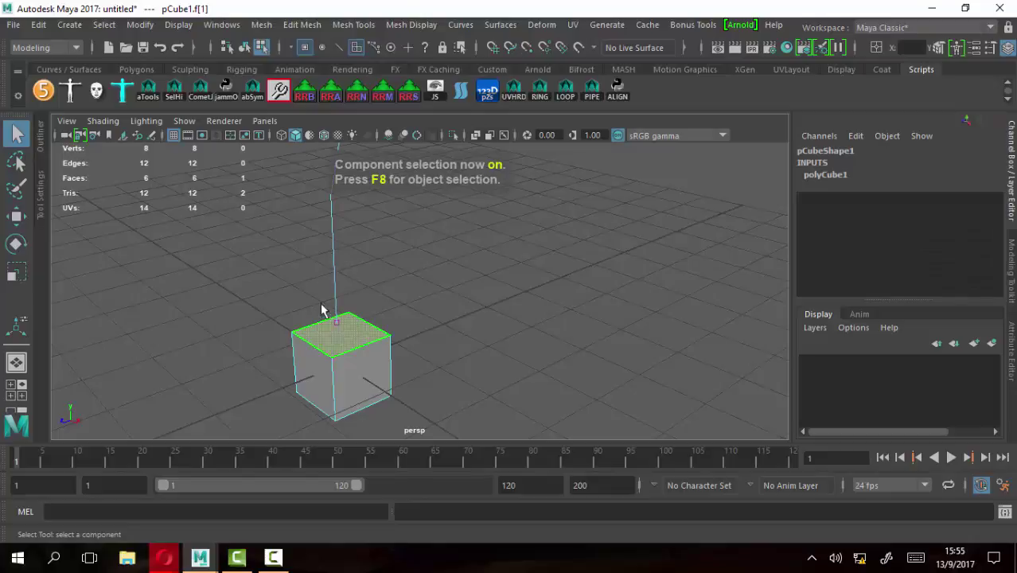
alt+right_drag(322, 311, 370, 261)
alt+middle_drag(370, 261, 316, 326)
click(302, 24)
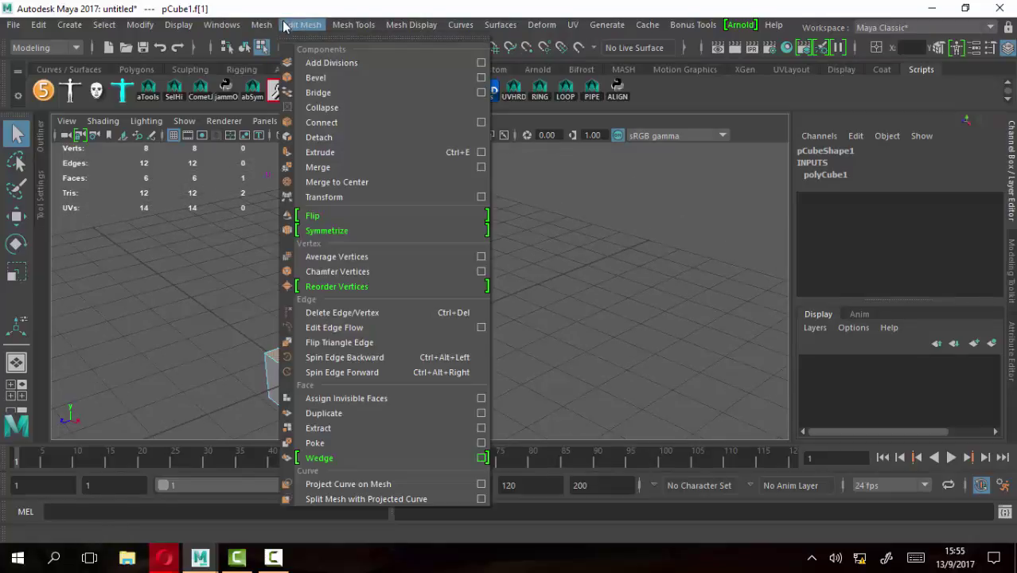
click(322, 152)
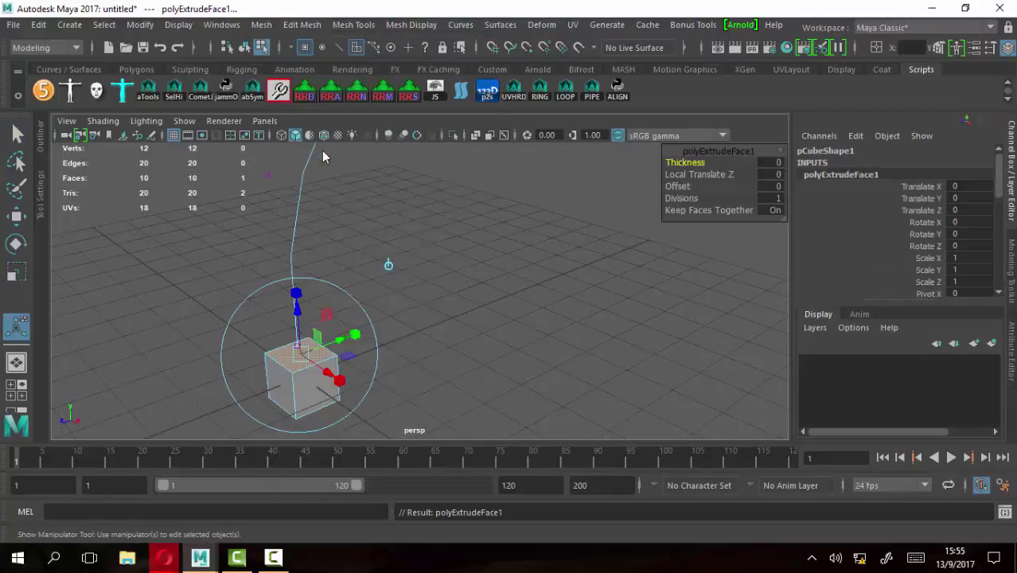
Undo the extrusion's thickness change so it stays at zero, then reselect curve1 as an object
mouse_move(403, 299)
alt+mouse_down()
mouse_move(440, 299)
mouse_move(440, 229)
mouse_move(320, 288)
alt+mouse_up()
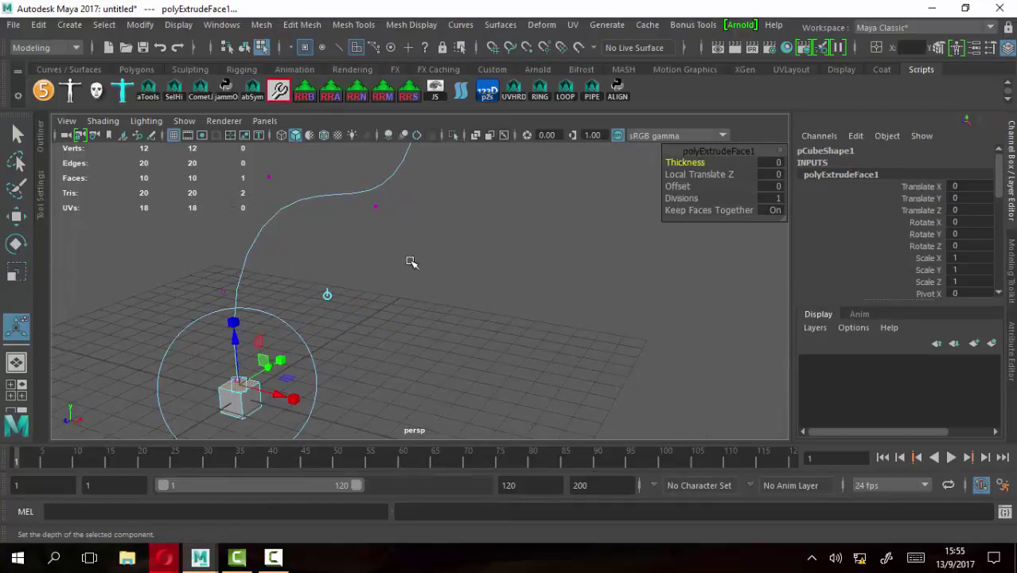
mouse_move(410, 262)
middle_down()
mouse_move(395, 255)
mouse_move(391, 263)
middle_up()
key(ctrl+z)
click(489, 271)
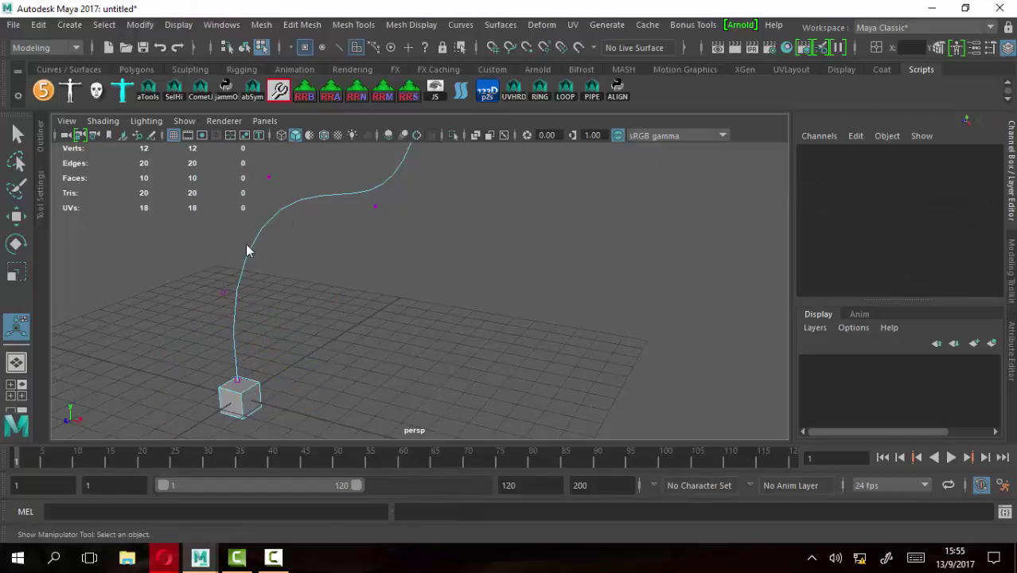
right_drag(269, 229, 323, 167)
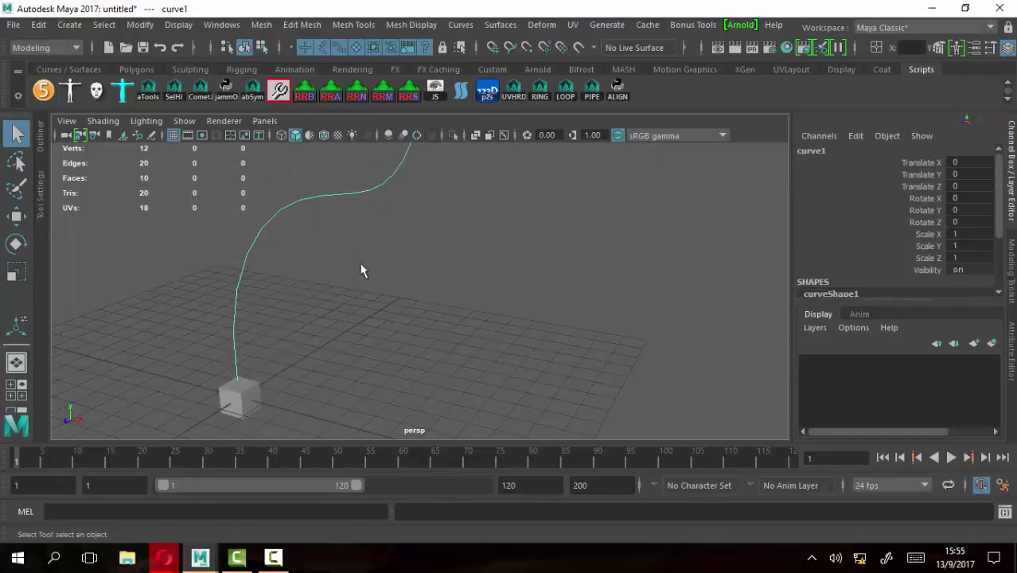
click(211, 239)
drag(211, 238, 314, 312)
Select the cube, switch it to face mode, and pick its top face
click(237, 396)
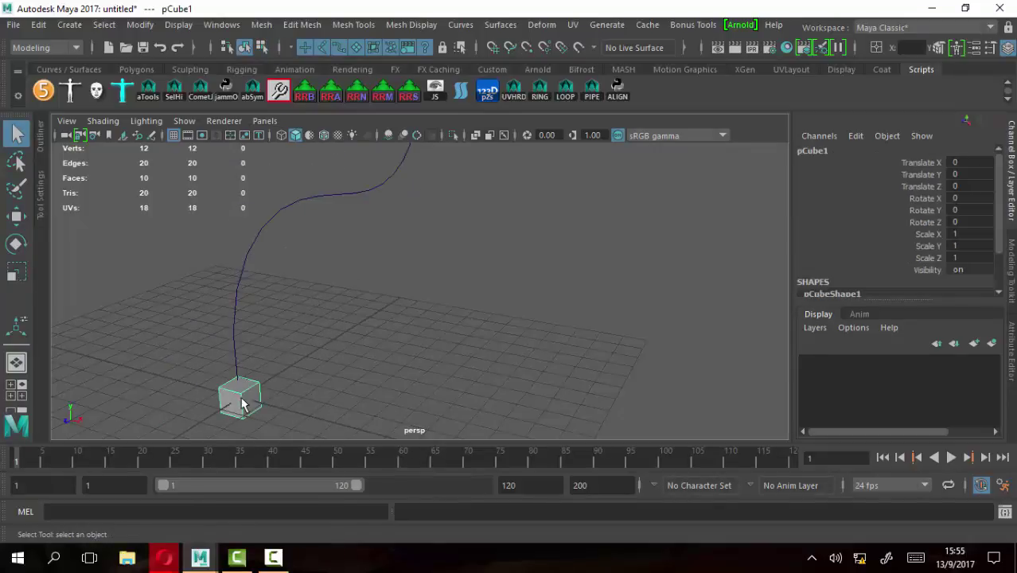
mouse_move(239, 400)
alt+mouse_down()
mouse_move(409, 348)
mouse_move(501, 254)
alt+mouse_up()
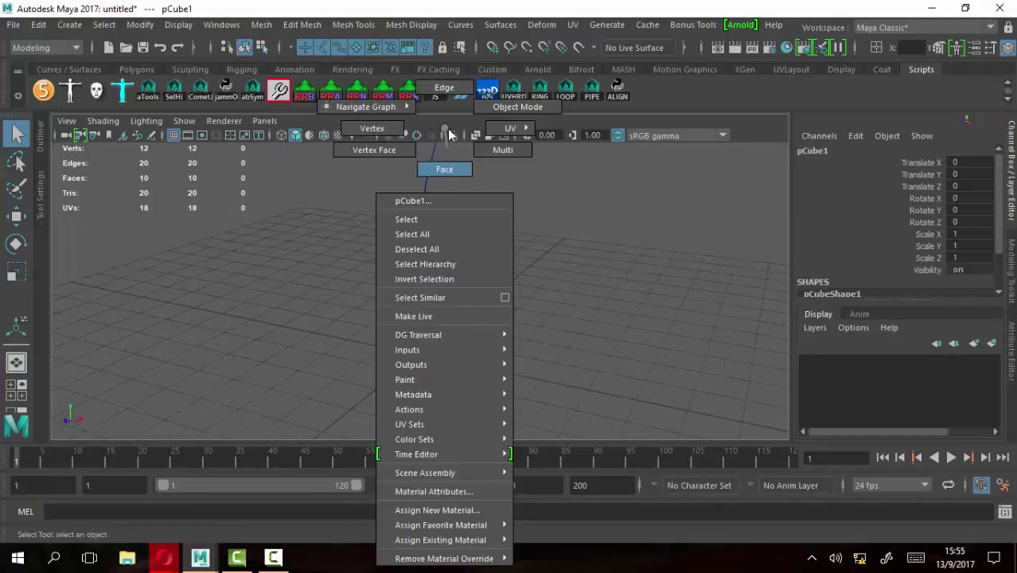
right_drag(444, 336, 455, 107)
right_drag(416, 318, 423, 172)
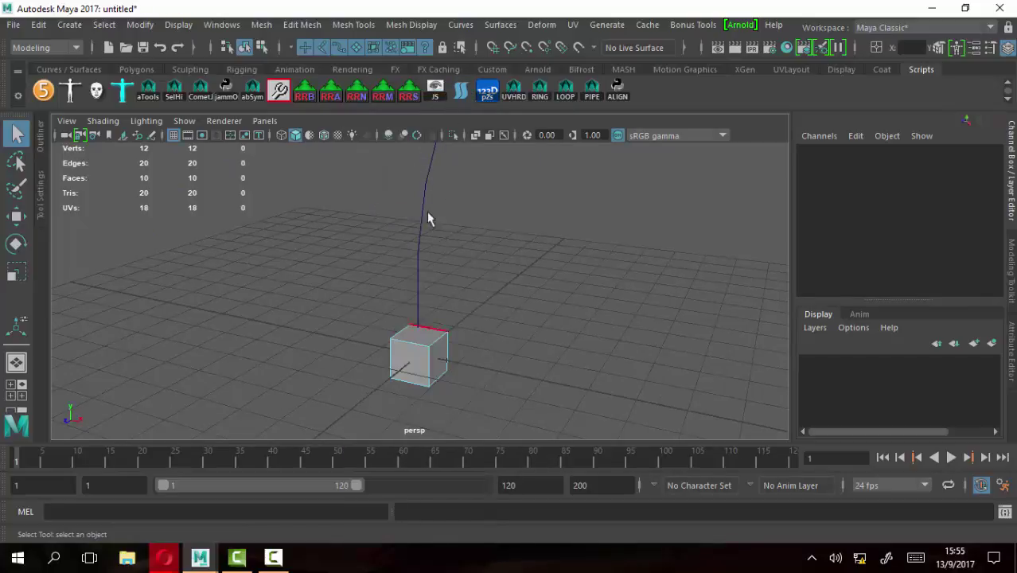
click(446, 339)
right_drag(424, 334, 423, 167)
click(428, 338)
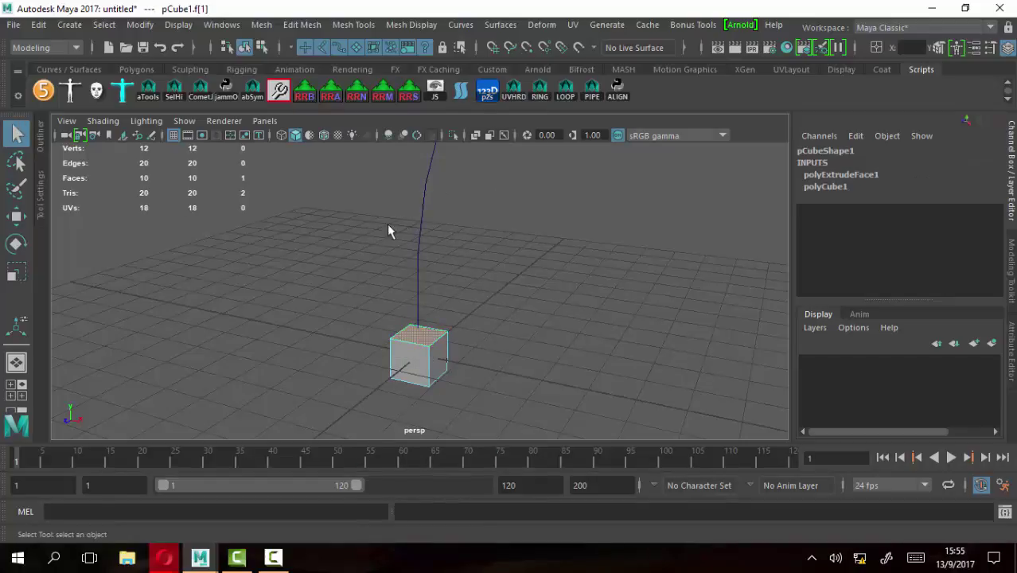
Add curve1 to the selection and extrude the top face along it
shift+click(420, 217)
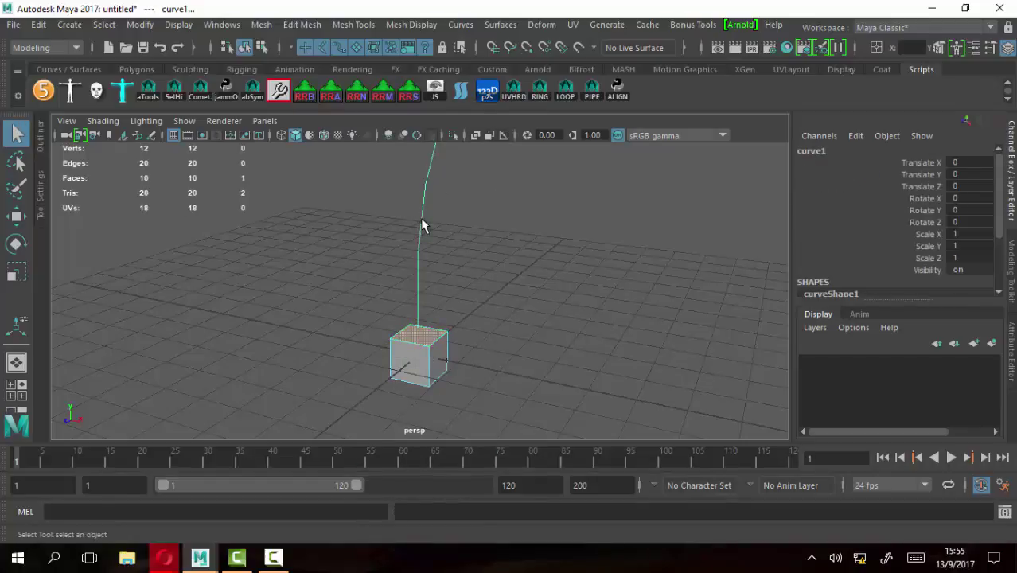
mouse_move(461, 283)
alt+mouse_down()
mouse_move(527, 315)
mouse_move(310, 338)
alt+mouse_up()
click(301, 24)
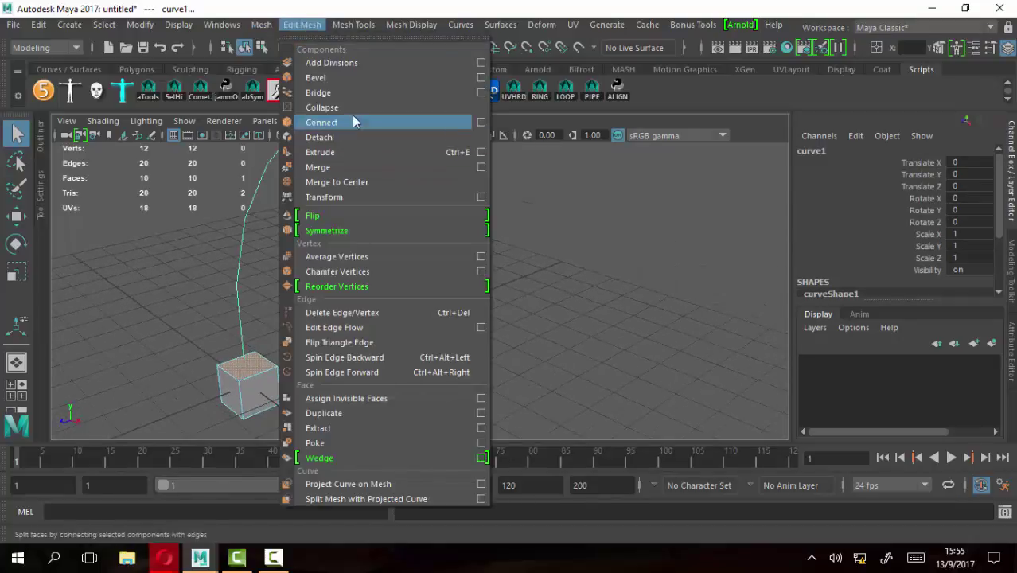
click(322, 152)
alt+drag(265, 259, 250, 312)
Set polyExtrudeFace2's Divisions to 40 so the column bends along curve1, then deselect it
alt+right_drag(250, 311, 245, 200)
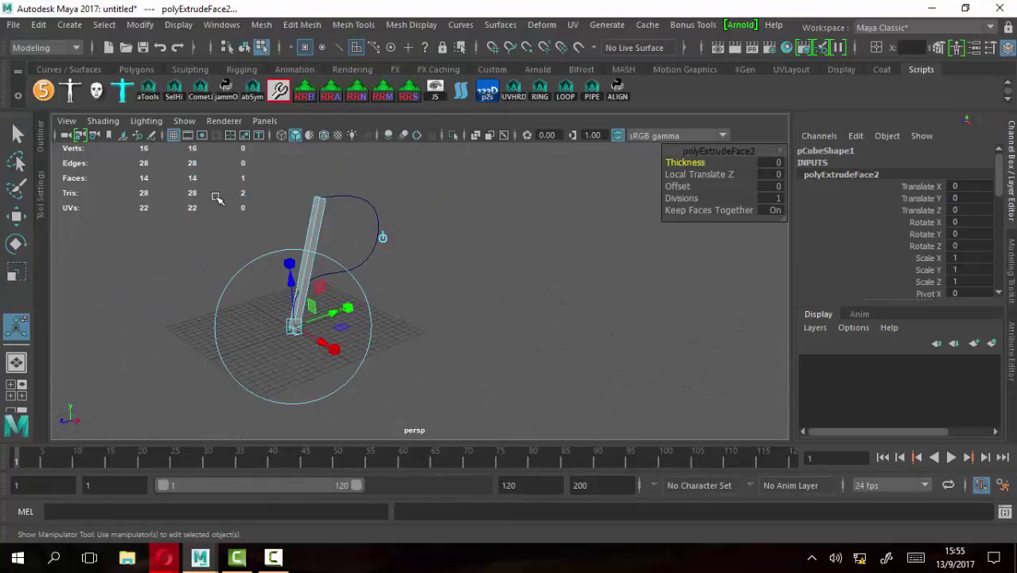
mouse_move(341, 216)
alt+right_down()
mouse_move(519, 332)
mouse_move(295, 257)
alt+right_up()
mouse_move(296, 257)
alt+mouse_down()
mouse_move(424, 302)
mouse_move(381, 268)
mouse_move(391, 245)
alt+mouse_up()
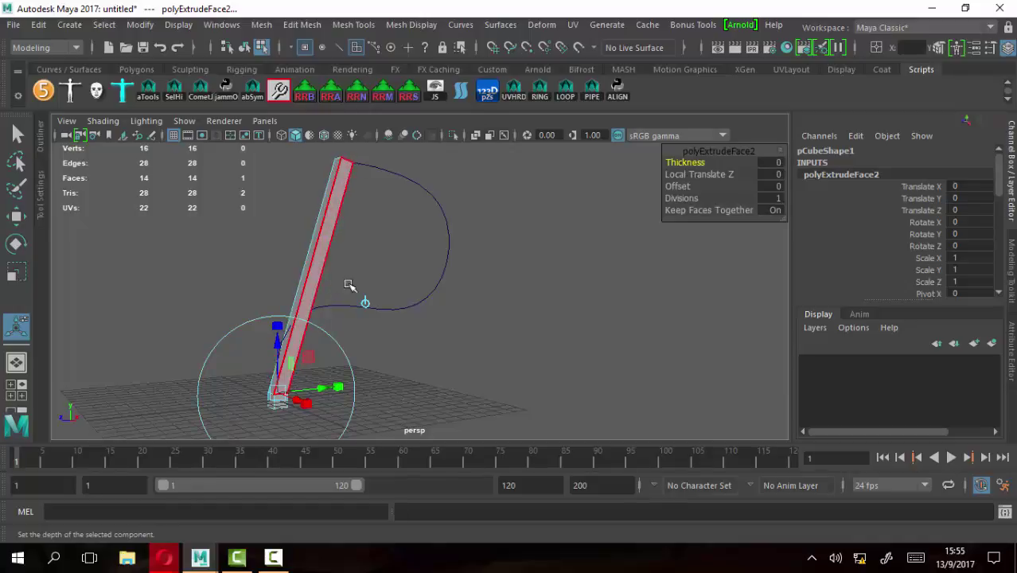
click(682, 198)
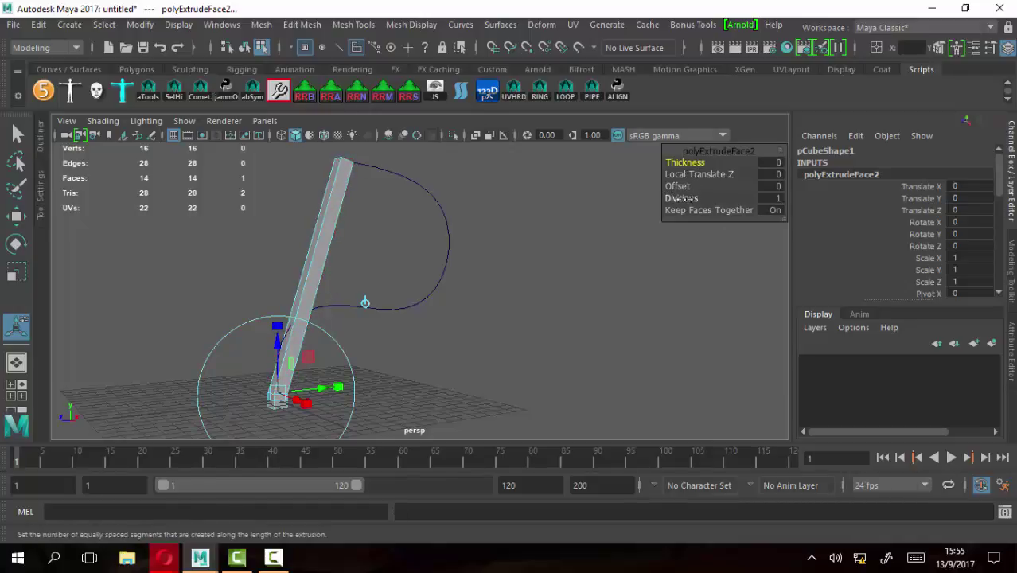
middle_drag(464, 306, 683, 292)
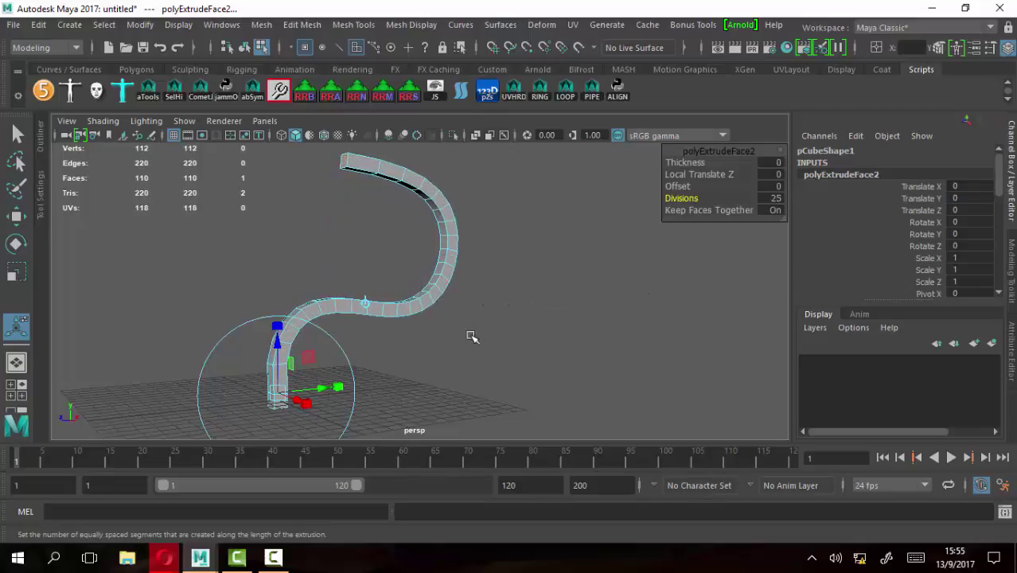
mouse_move(470, 337)
alt+mouse_down()
mouse_move(438, 345)
mouse_move(461, 352)
mouse_move(457, 320)
mouse_move(533, 311)
alt+mouse_up()
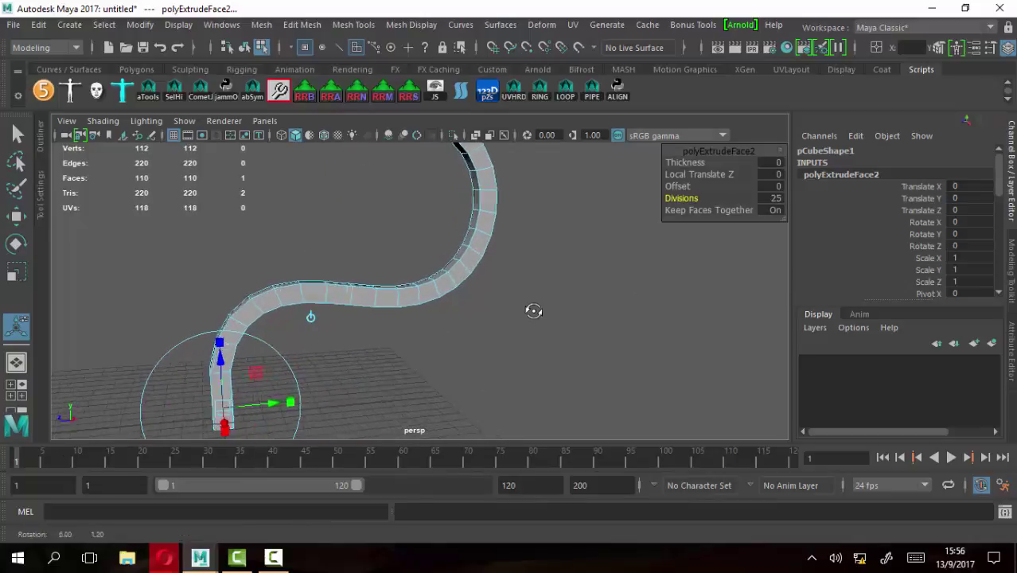
scroll(483, 317, up, 3)
click(774, 199)
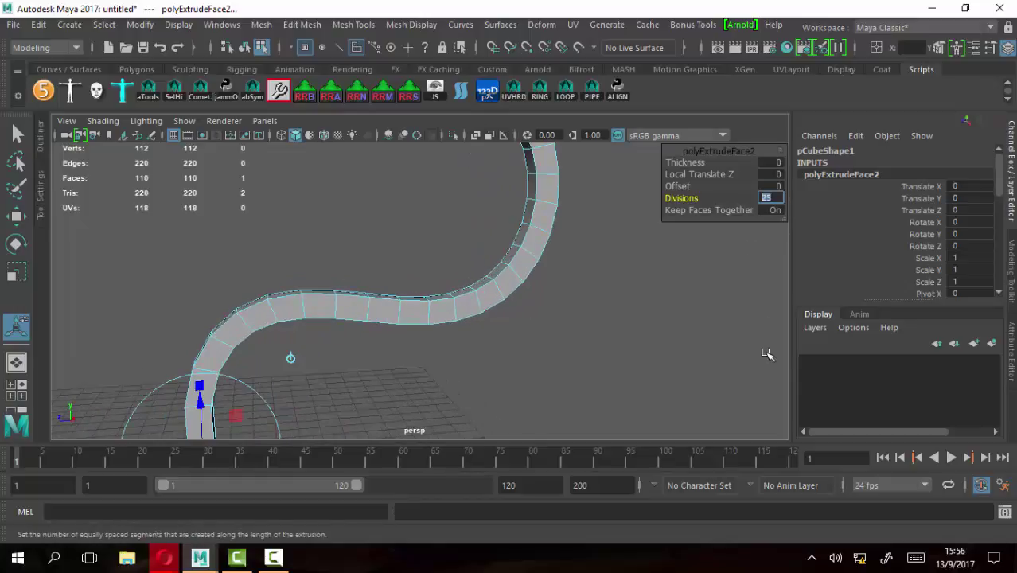
text(40)
key(Return)
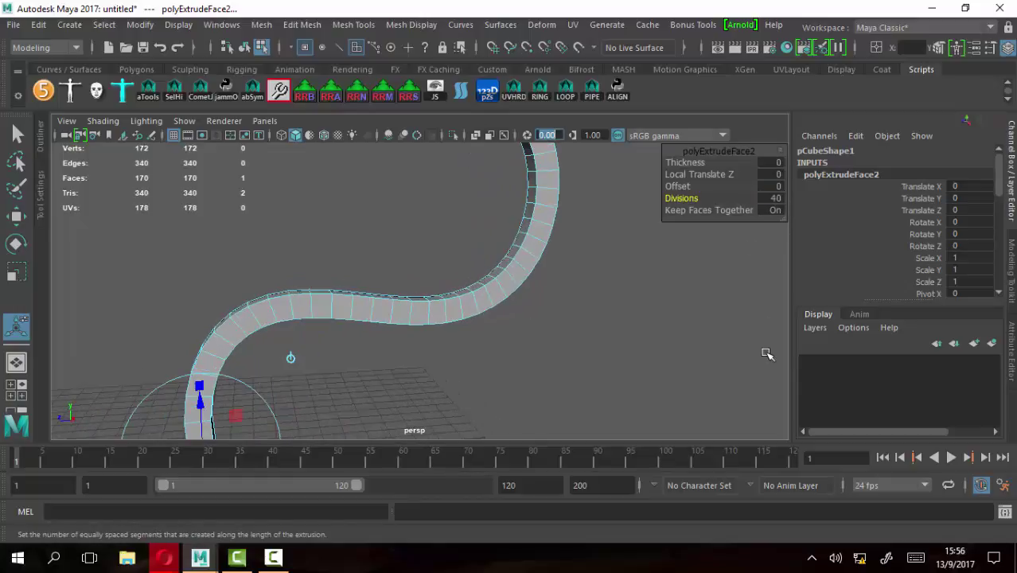
scroll(514, 286, down, 3)
mouse_move(514, 286)
alt+mouse_down()
mouse_move(331, 277)
mouse_move(663, 295)
mouse_move(415, 289)
alt+mouse_up()
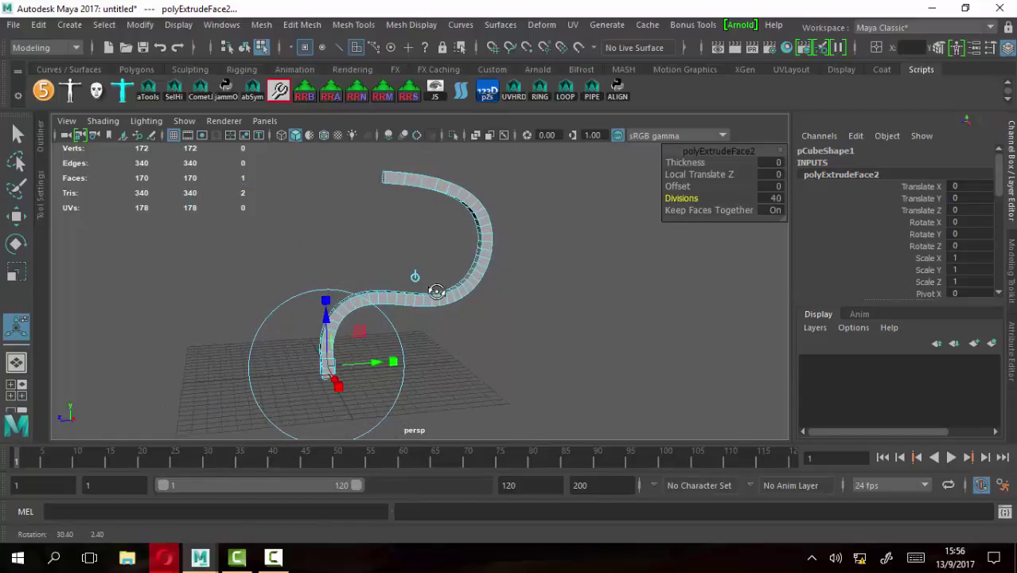
click(551, 319)
scroll(450, 352, up, 3)
Select the tentacle mesh as an object and orbit to look along its length
alt+drag(450, 352, 336, 341)
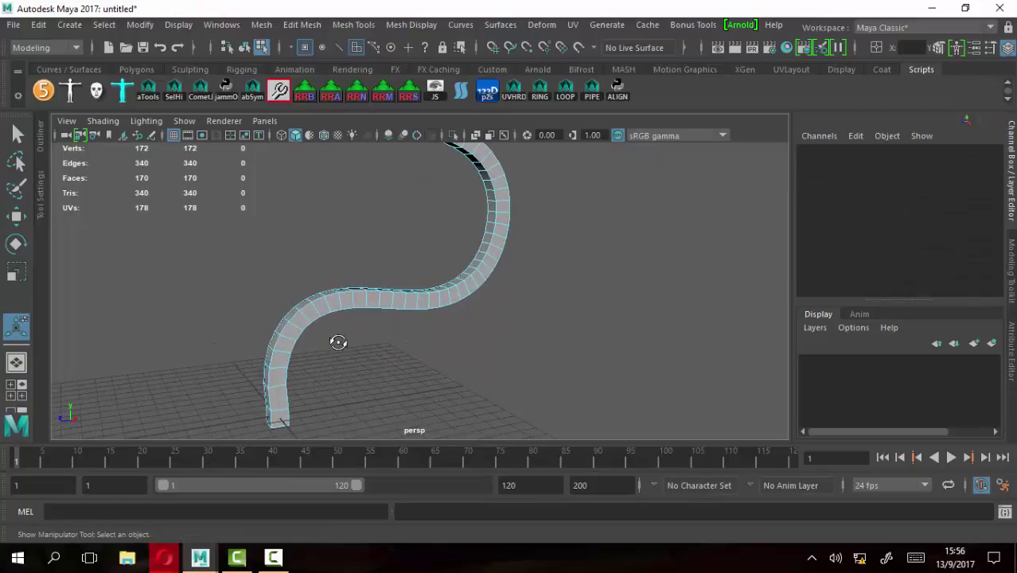
right_drag(347, 300, 429, 111)
click(423, 363)
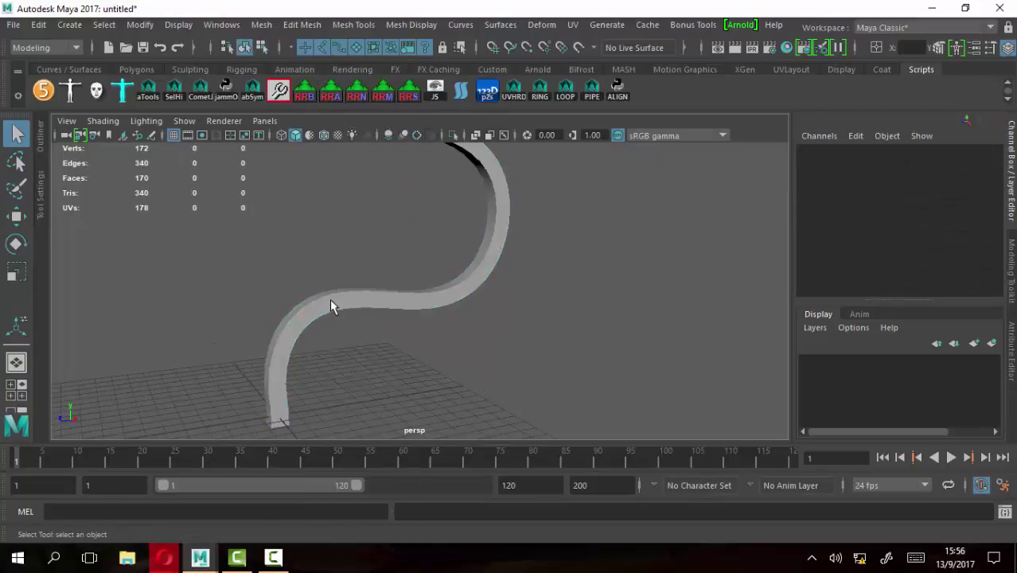
click(330, 302)
mouse_move(277, 364)
alt+mouse_down()
mouse_move(363, 356)
mouse_move(363, 284)
mouse_move(431, 302)
mouse_move(322, 285)
alt+mouse_up()
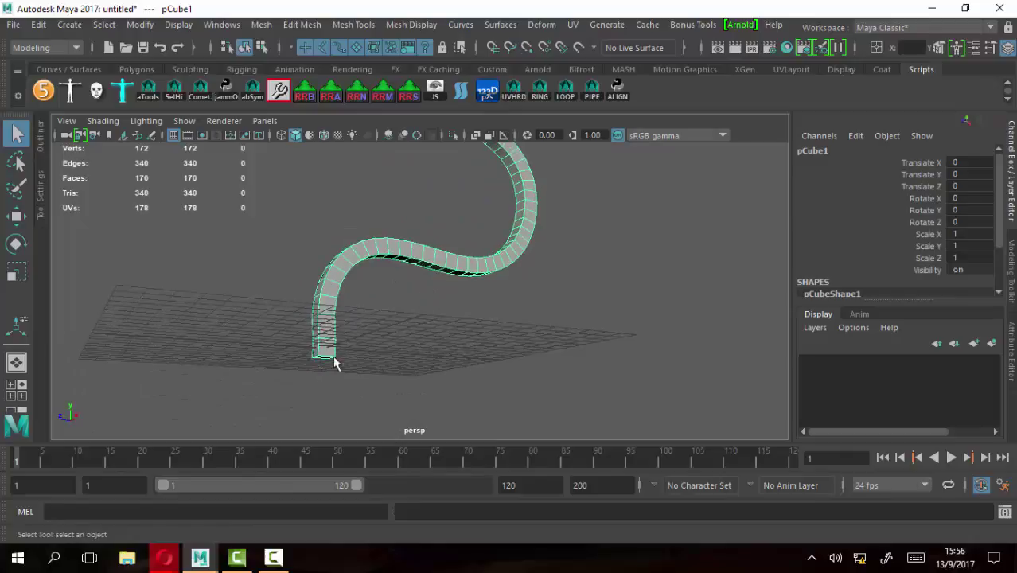
mouse_move(498, 342)
alt+mouse_down()
mouse_move(472, 356)
mouse_move(434, 248)
mouse_move(414, 316)
mouse_move(366, 356)
alt+mouse_up()
alt+drag(366, 237, 451, 269)
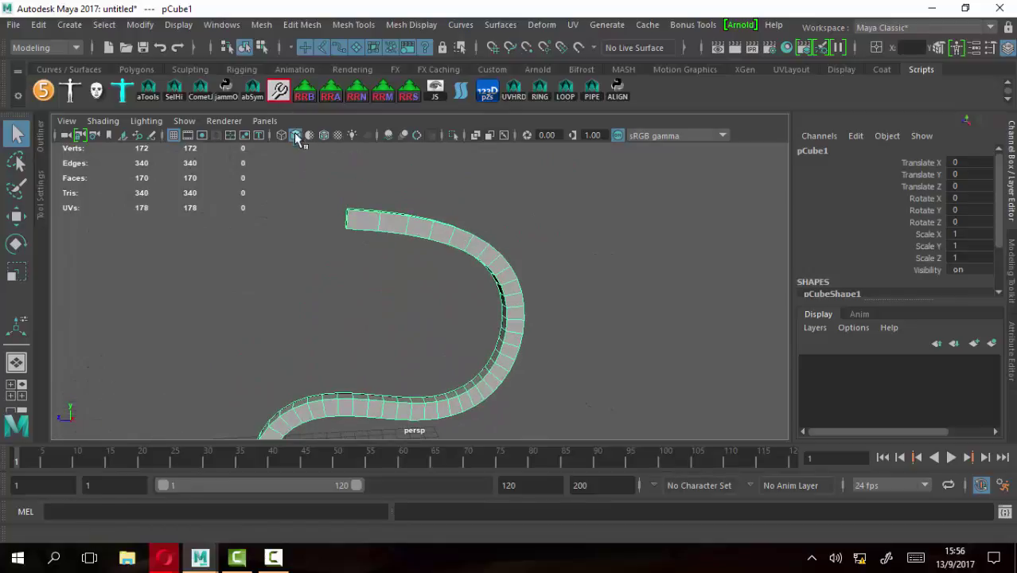
Switch to wireframe and put curve1 inside the tentacle into control-vertex editing
key(4)
mouse_move(498, 302)
alt+right_down()
mouse_move(479, 268)
mouse_move(549, 336)
mouse_move(477, 307)
alt+right_up()
click(477, 307)
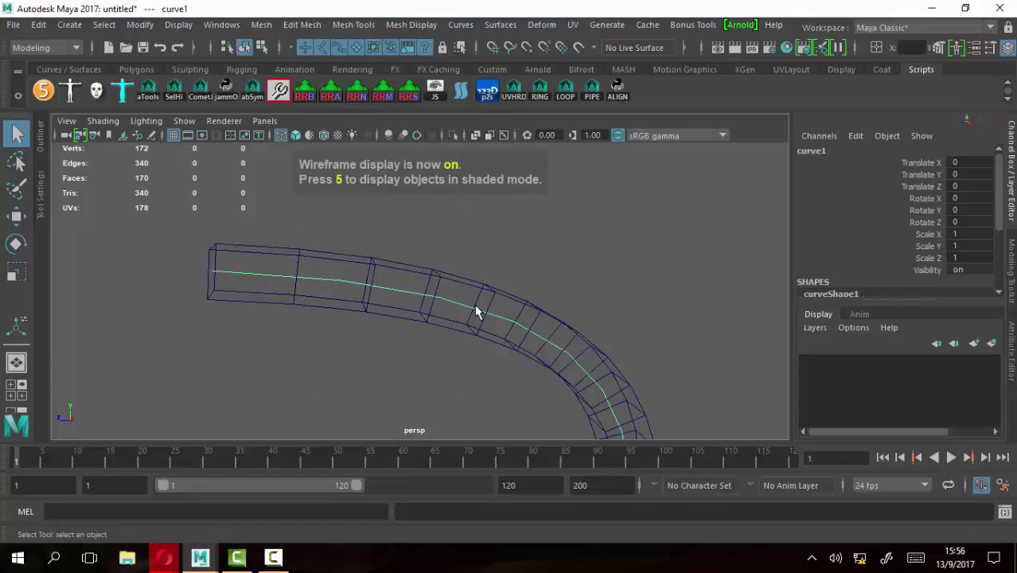
right_click(464, 304)
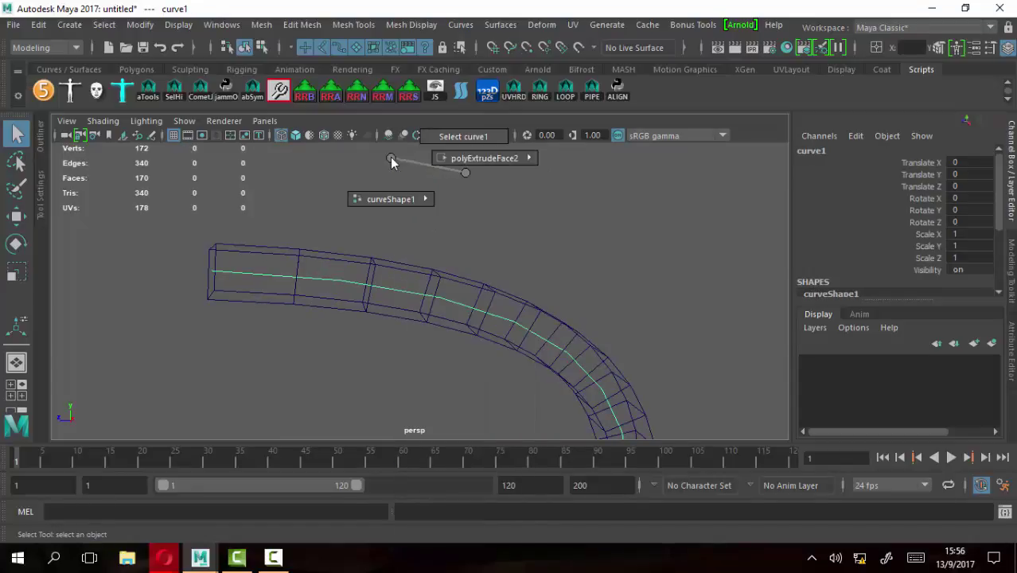
right_drag(466, 173, 392, 176)
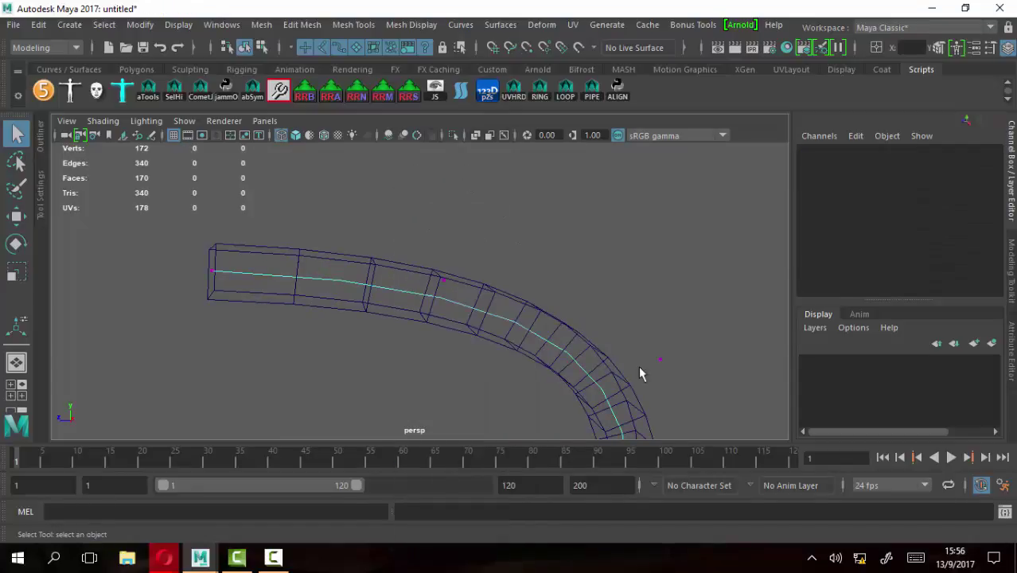
scroll(641, 371, down, 3)
mouse_move(641, 397)
alt+mouse_down()
mouse_move(502, 262)
mouse_move(545, 306)
alt+mouse_up()
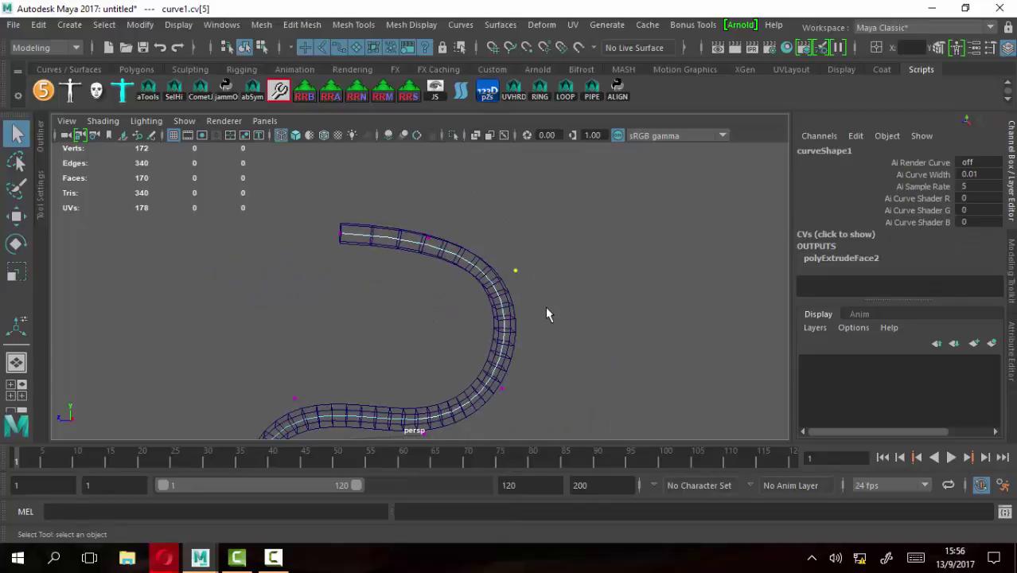
Move a curve CV, undo the move, and return to object mode with nothing selected
key(w)
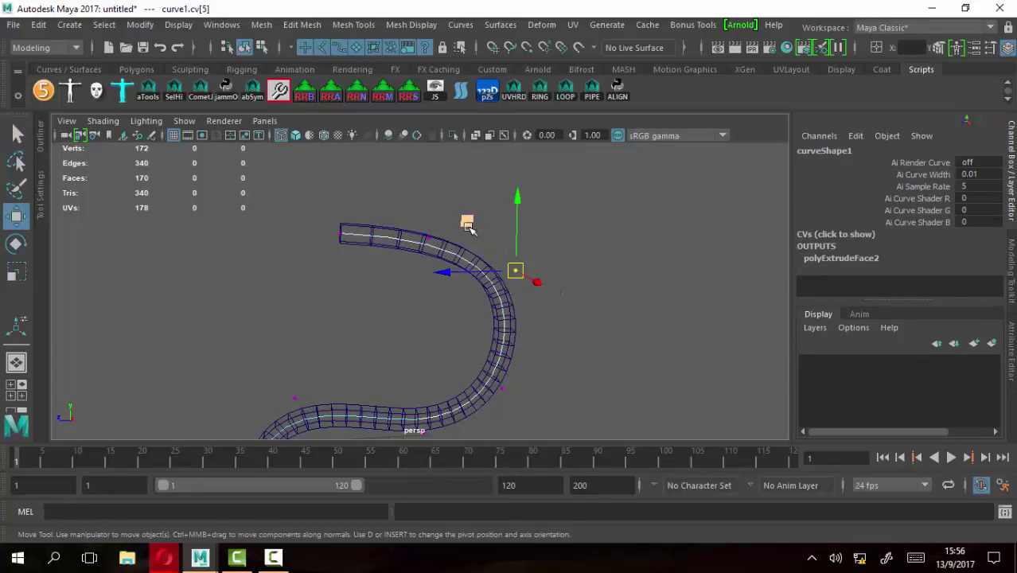
drag(468, 226, 417, 258)
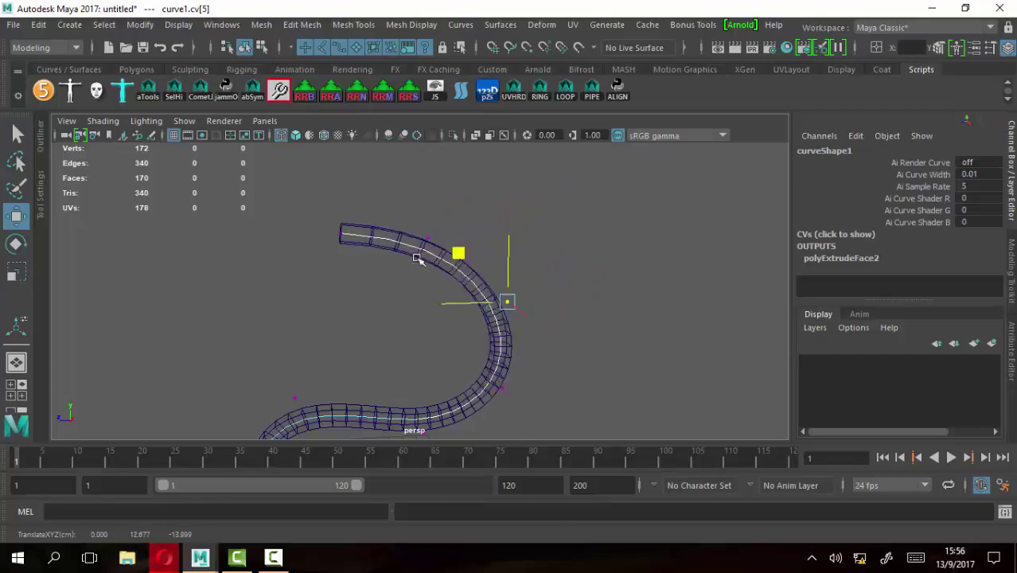
key(ctrl+z)
key(ctrl+z)
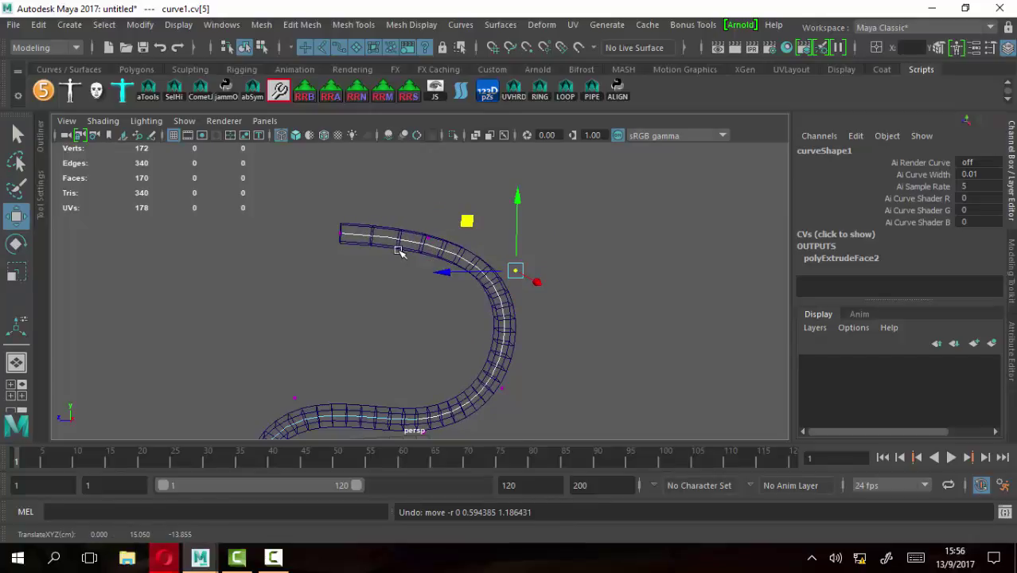
key(F8)
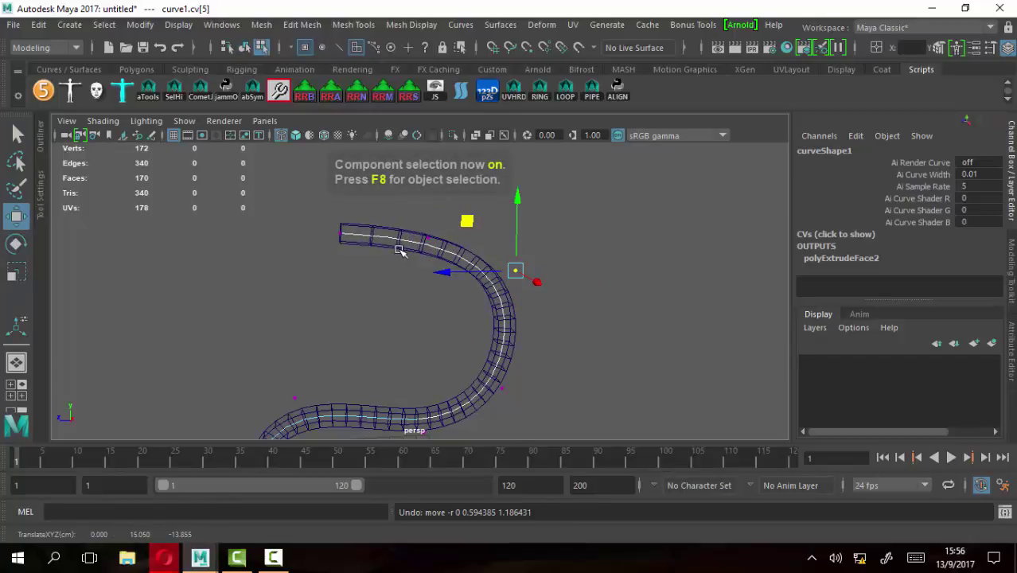
key(F8)
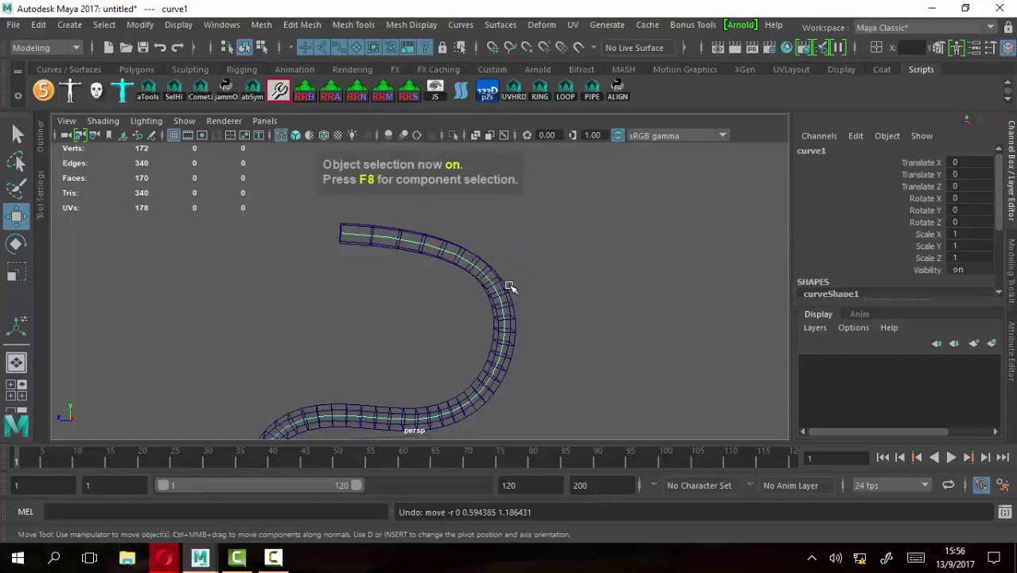
click(516, 277)
Show the tube mesh smooth shaded and delete its history via Edit > Delete by Type > History
click(369, 236)
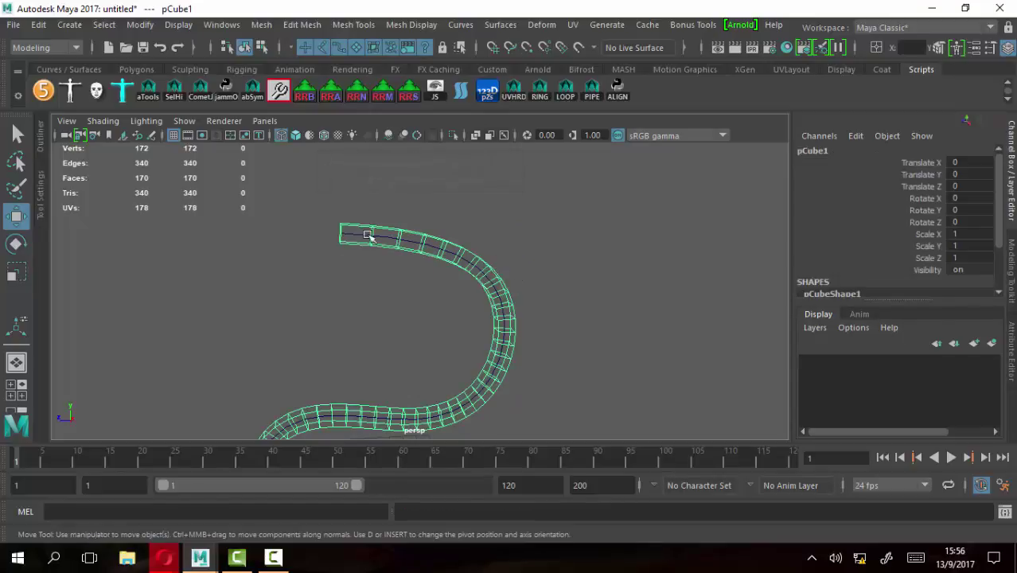
key(5)
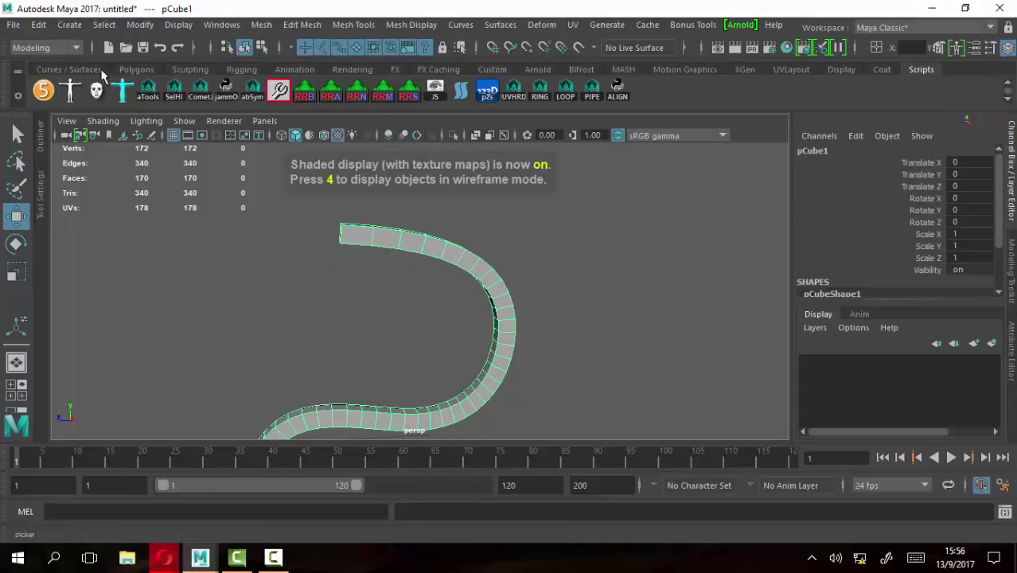
click(39, 24)
mouse_move(81, 201)
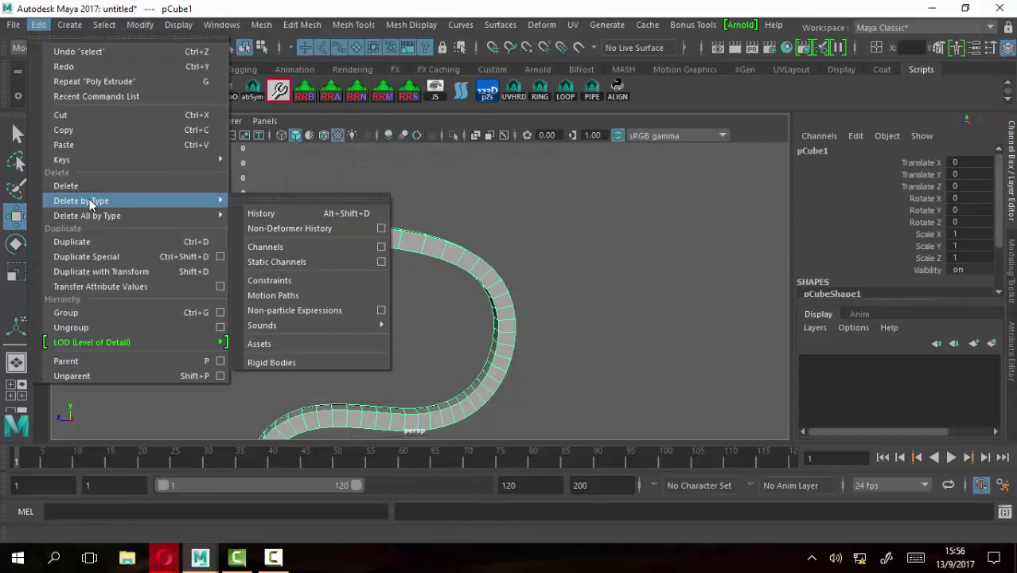
click(271, 211)
mouse_move(402, 325)
alt+mouse_down()
mouse_move(333, 334)
mouse_move(416, 279)
mouse_move(380, 269)
mouse_move(402, 282)
mouse_move(388, 286)
alt+mouse_up()
alt+drag(324, 158, 414, 204)
mouse_move(346, 231)
alt+right_down()
mouse_move(391, 211)
mouse_move(266, 209)
alt+right_up()
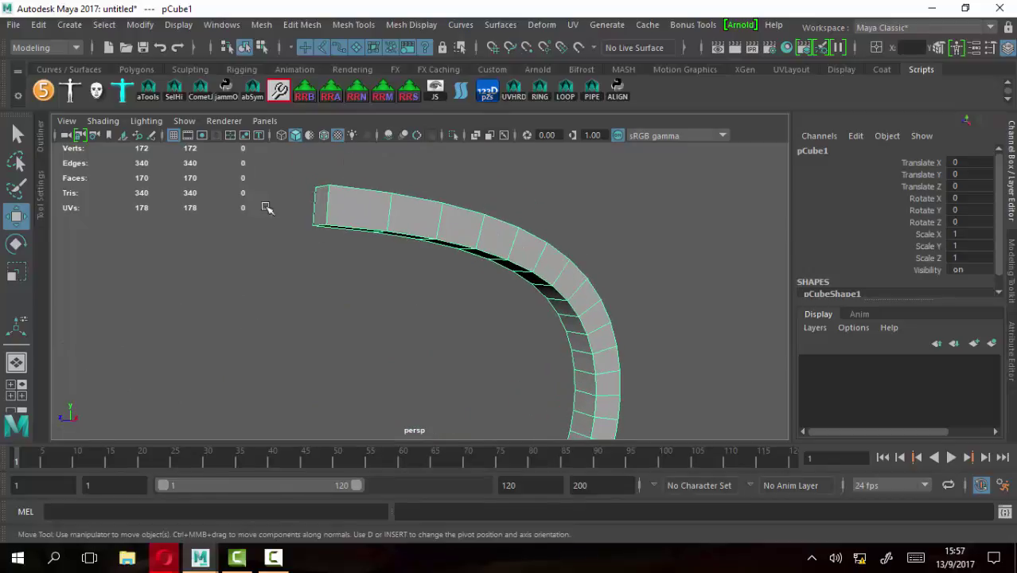
mouse_move(266, 208)
alt+middle_down()
mouse_move(405, 243)
mouse_move(407, 264)
alt+middle_up()
Delete the cap faces at both ends of the tube
right_drag(407, 264, 407, 166)
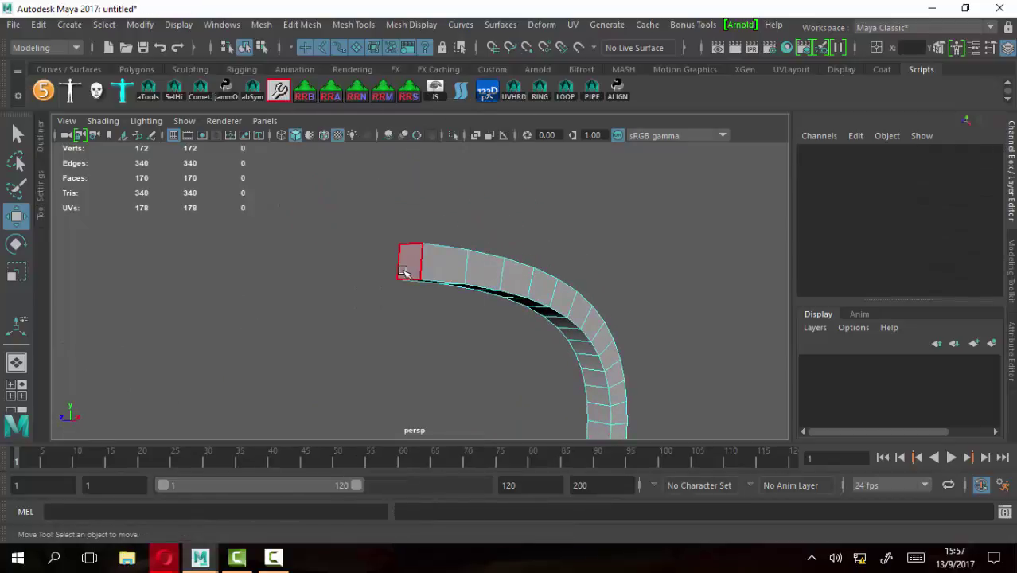
click(405, 268)
key(Delete)
mouse_move(400, 296)
alt+mouse_down()
mouse_move(484, 28)
mouse_move(400, 266)
mouse_move(393, 371)
mouse_move(341, 319)
alt+mouse_up()
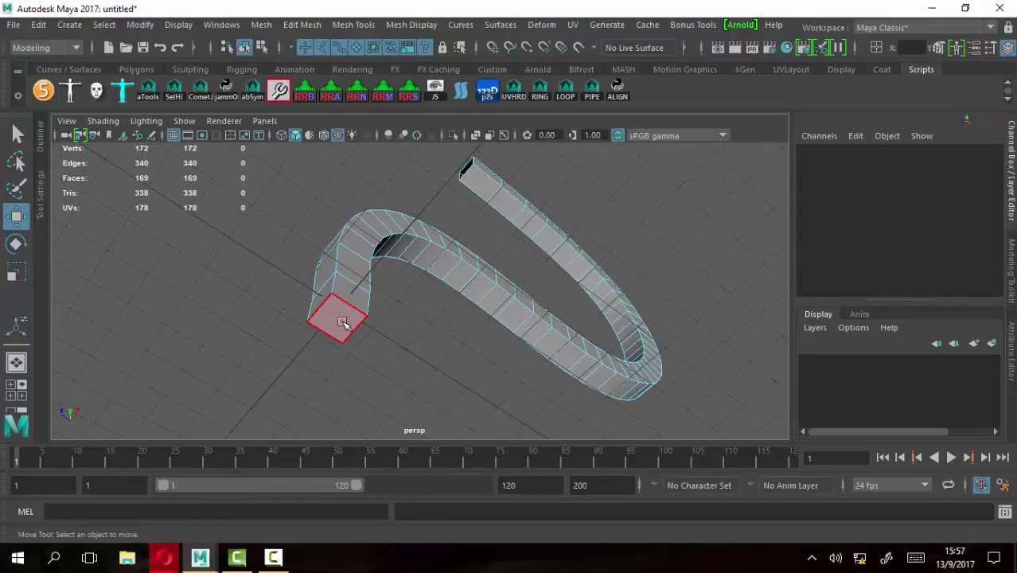
click(341, 321)
key(Delete)
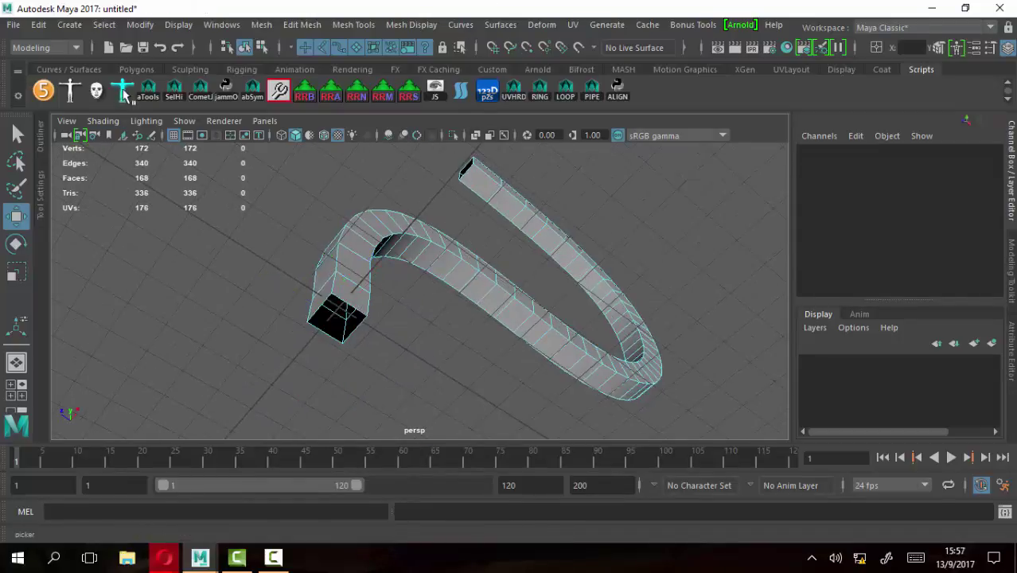
Switch the viewport to wireframe and inspect the bent tube's open ends
mouse_move(402, 386)
alt+mouse_down()
mouse_move(272, 256)
mouse_move(435, 248)
mouse_move(416, 252)
alt+mouse_up()
click(280, 327)
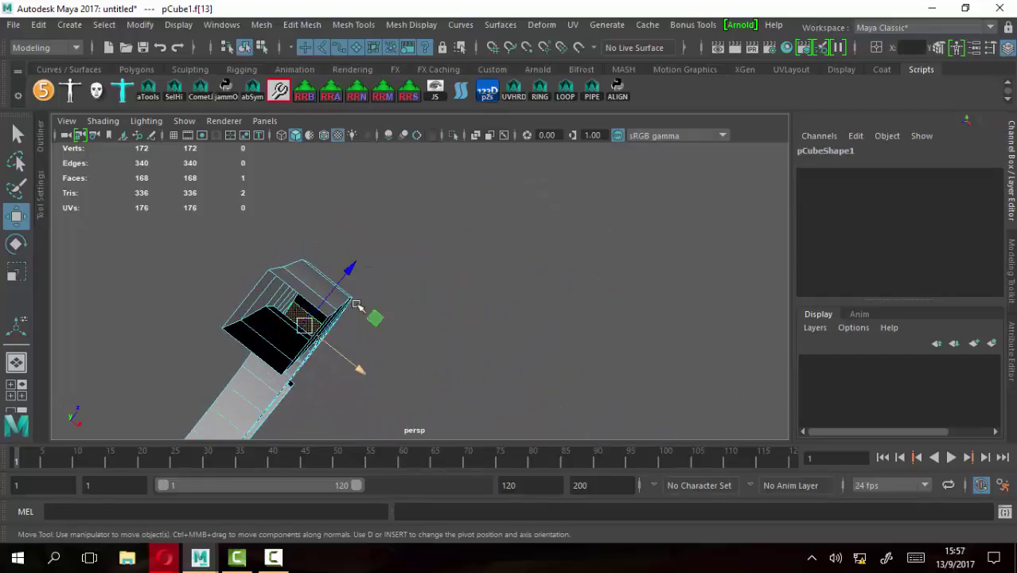
alt+drag(304, 323, 393, 371)
alt+right_drag(393, 371, 85, 262)
mouse_move(85, 262)
alt+mouse_down()
mouse_move(266, 225)
mouse_move(545, 282)
mouse_move(412, 249)
alt+mouse_up()
key(4)
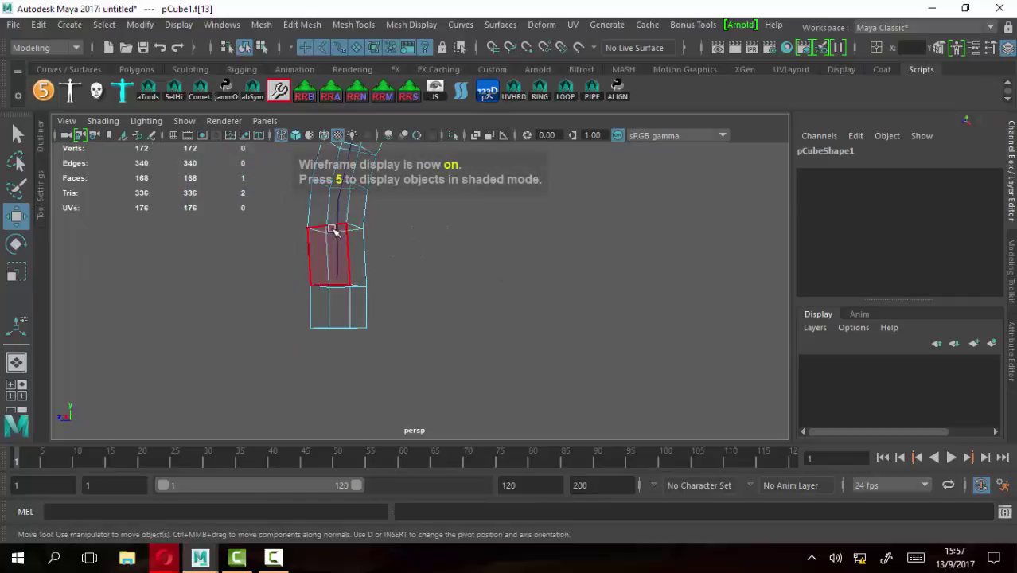
mouse_move(363, 250)
alt+mouse_down()
mouse_move(347, 283)
mouse_move(368, 277)
alt+mouse_up()
click(335, 261)
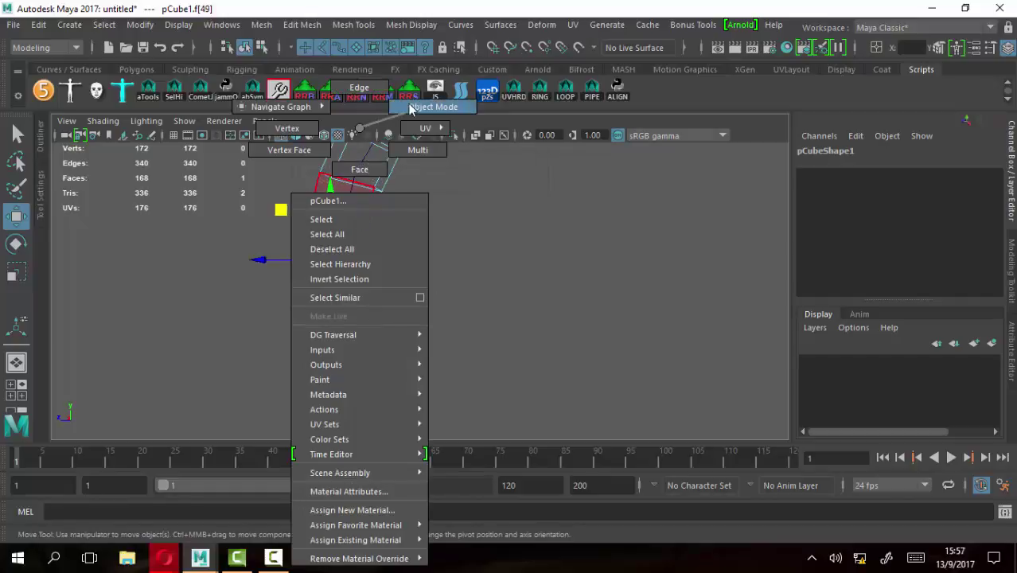
Return to object mode and reselect the S-shaped tube mesh
right_drag(351, 142, 430, 105)
click(302, 264)
click(334, 257)
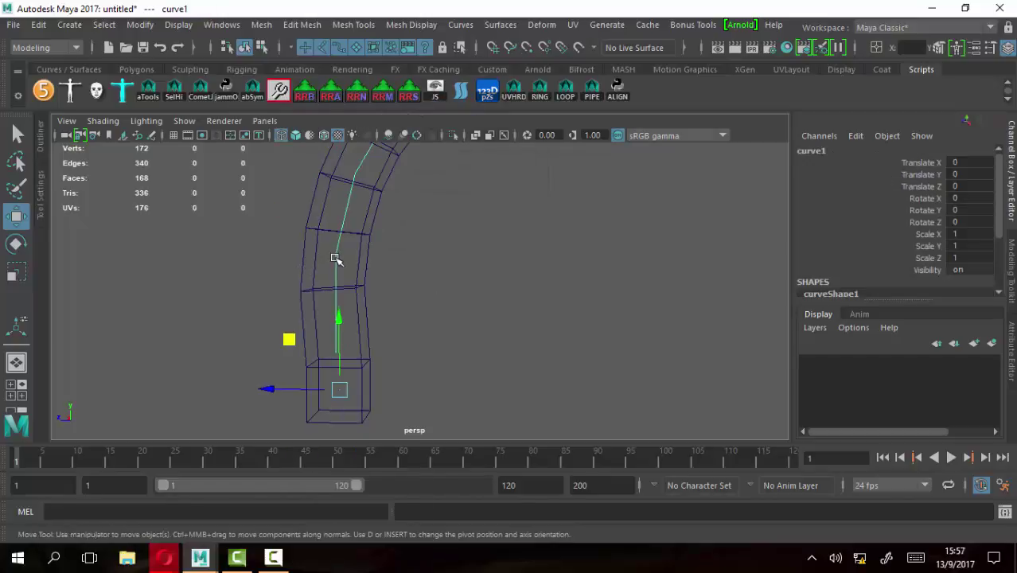
click(334, 257)
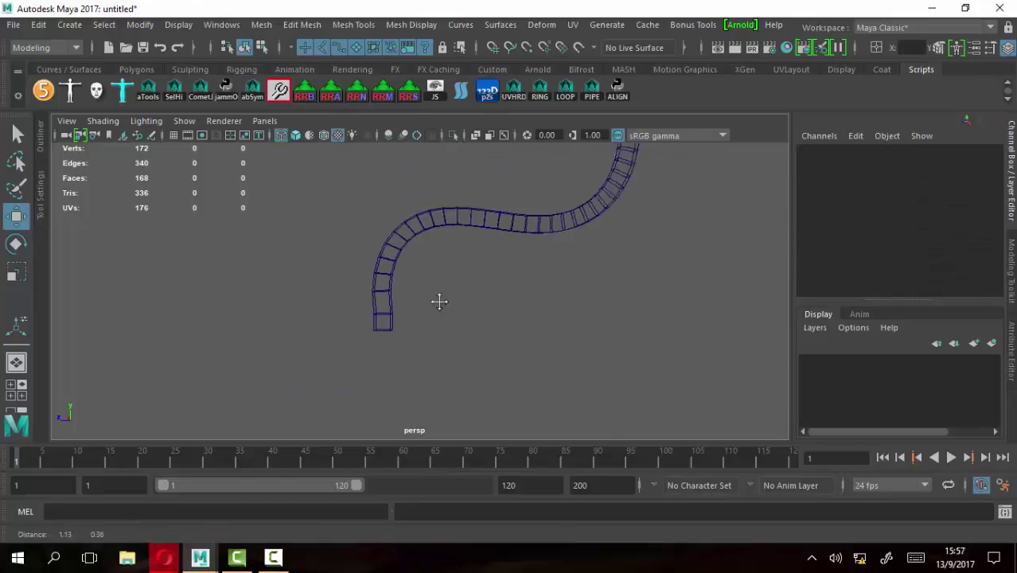
click(513, 254)
key(5)
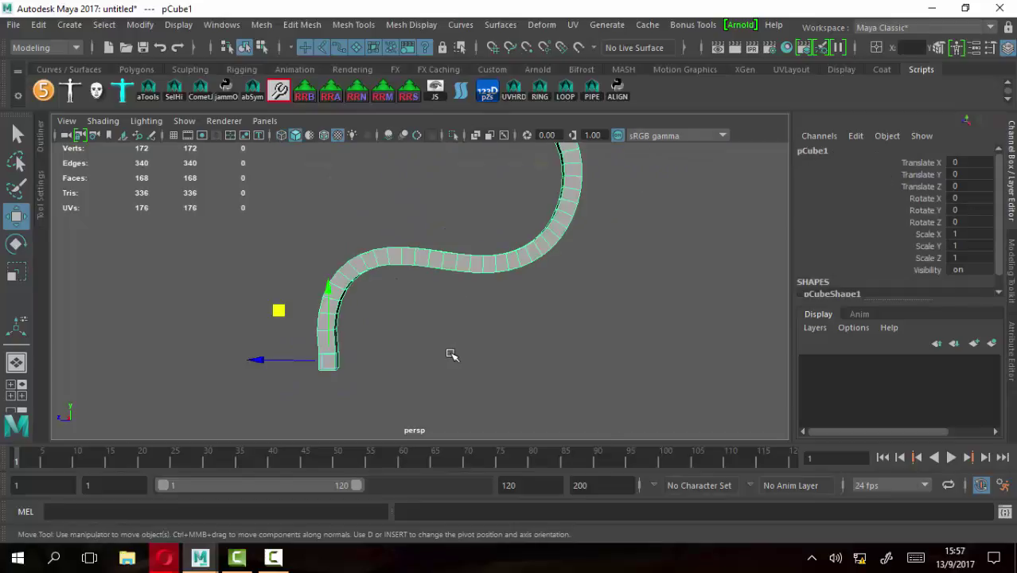
mouse_move(363, 250)
alt+mouse_down()
mouse_move(461, 261)
mouse_move(466, 319)
mouse_move(450, 284)
alt+mouse_up()
click(16, 136)
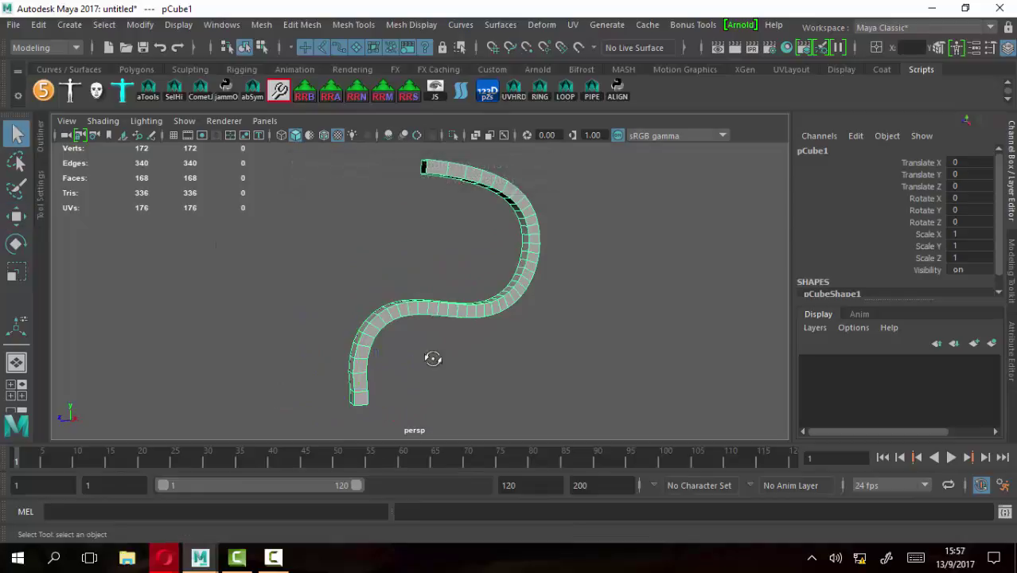
alt+drag(430, 356, 422, 331)
mouse_move(422, 331)
alt+right_down()
mouse_move(451, 335)
mouse_move(267, 319)
mouse_move(257, 339)
alt+right_up()
alt+middle_drag(270, 336, 293, 268)
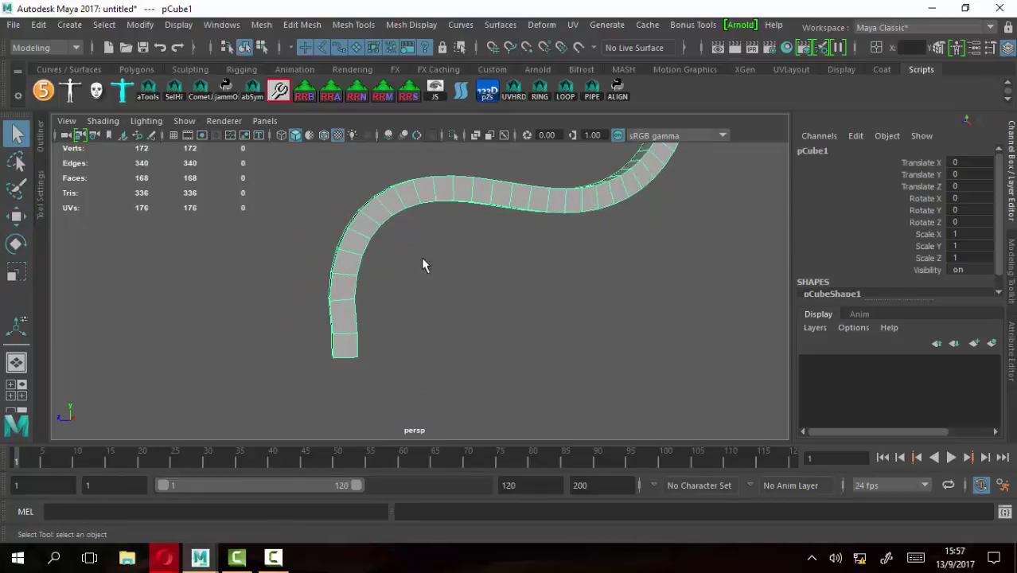
mouse_move(424, 265)
alt+mouse_down()
mouse_move(285, 398)
mouse_move(491, 239)
mouse_move(356, 351)
mouse_move(280, 327)
mouse_move(443, 331)
mouse_move(351, 341)
alt+mouse_up()
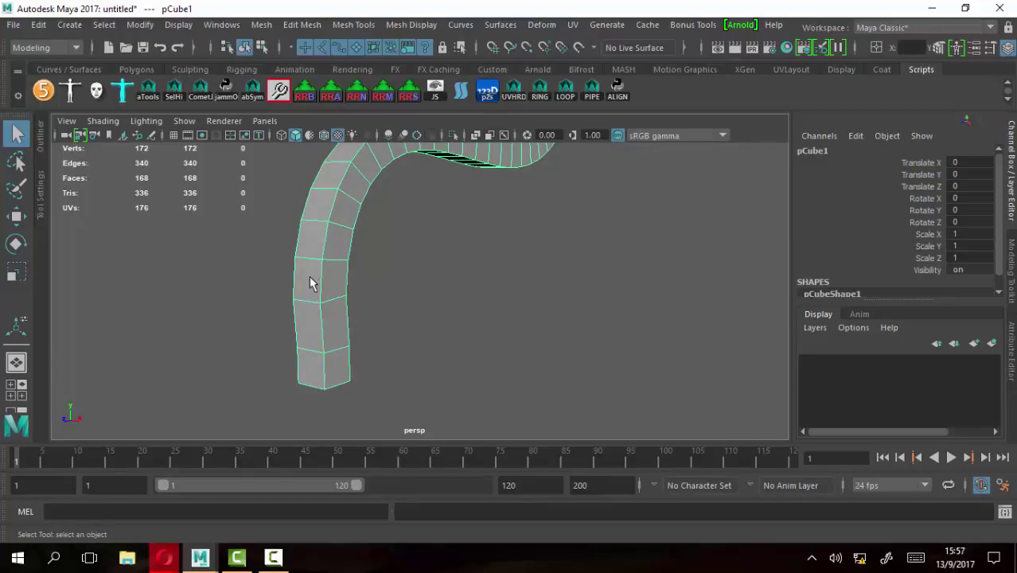
alt+drag(415, 341, 366, 342)
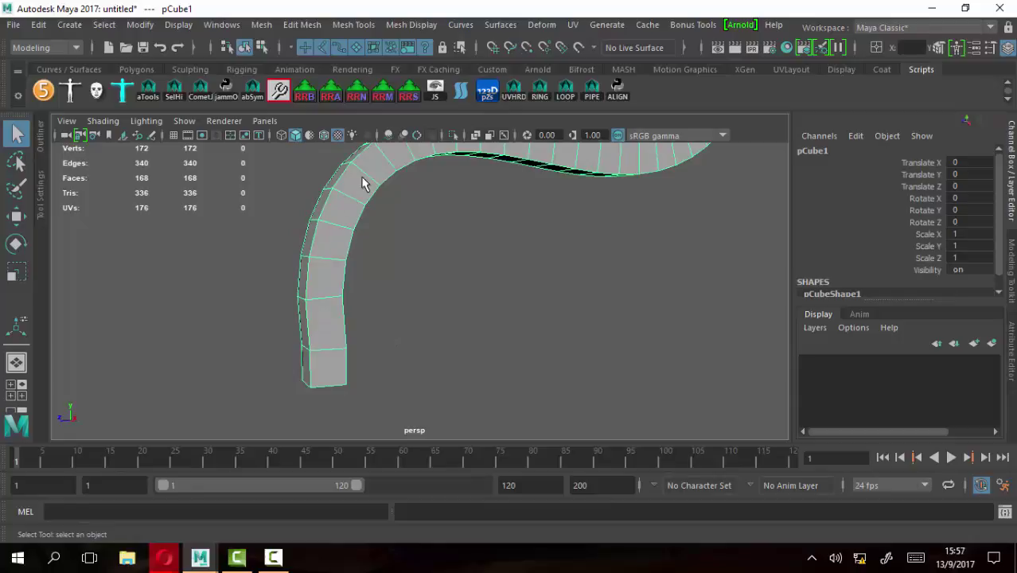
alt+drag(412, 272, 324, 258)
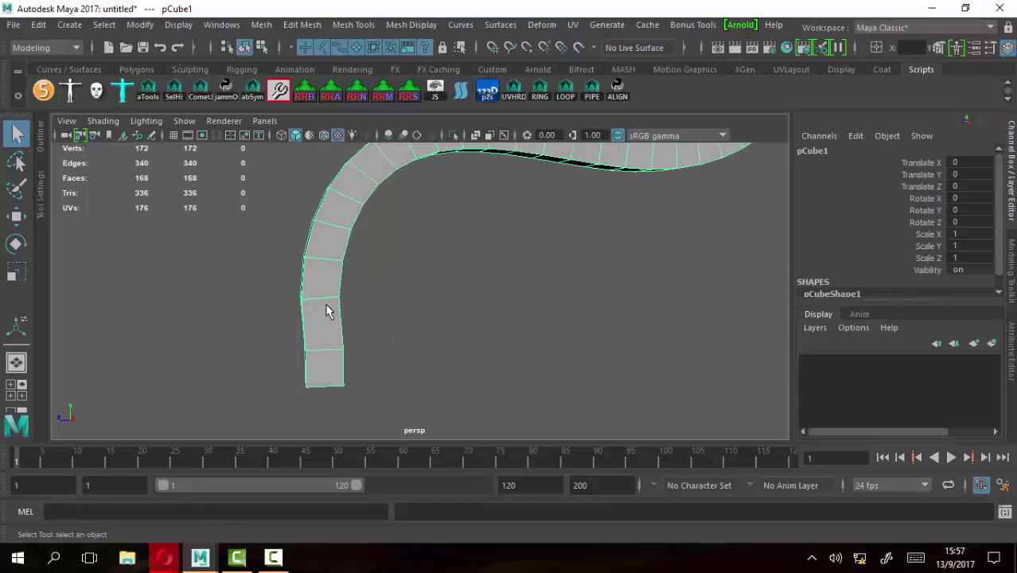
mouse_move(311, 380)
alt+mouse_down()
mouse_move(355, 350)
mouse_move(271, 258)
alt+mouse_up()
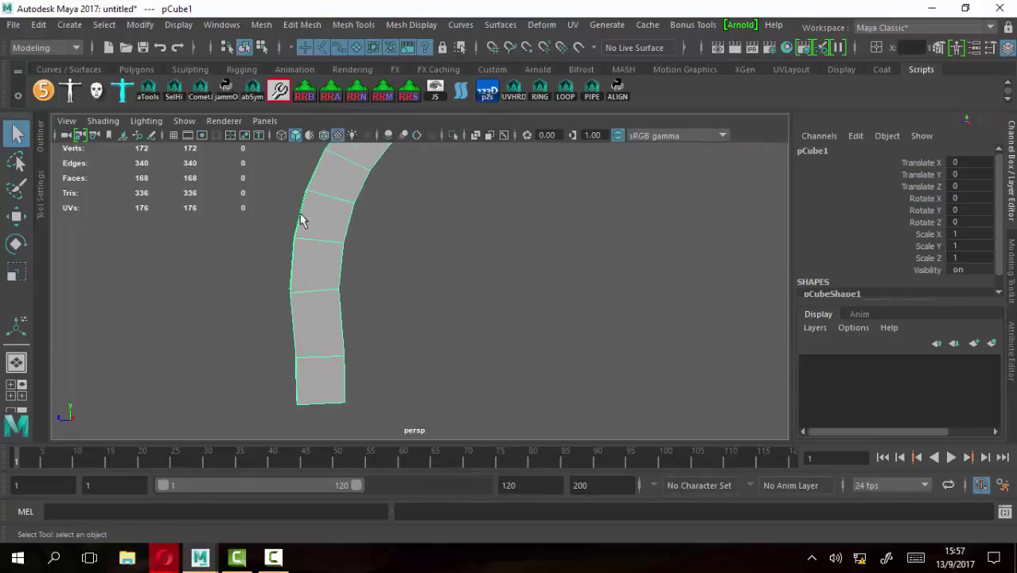
mouse_move(481, 295)
alt+mouse_down()
mouse_move(466, 291)
mouse_move(446, 200)
alt+mouse_up()
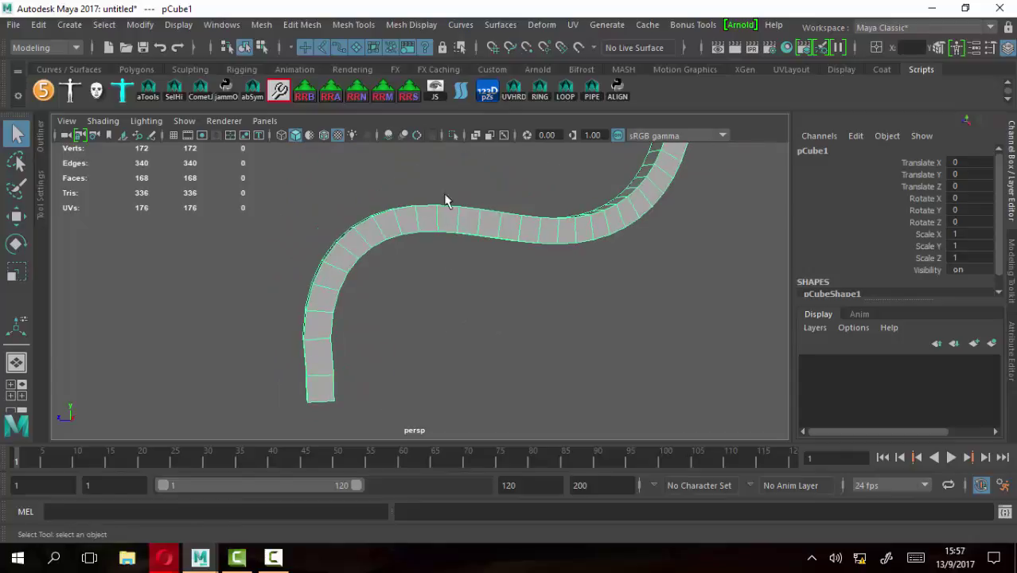
scroll(328, 372, up, 3)
alt+drag(301, 403, 230, 294)
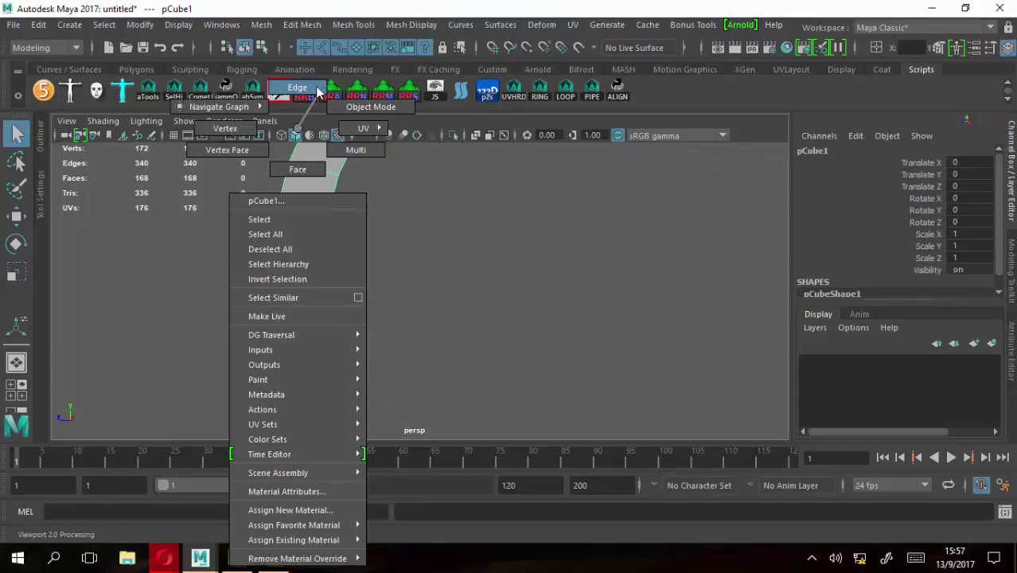
Apply Edit Edge Flow to an edge loop on the lower column, undoing a repeated application
right_drag(297, 257, 314, 91)
double_click(294, 272)
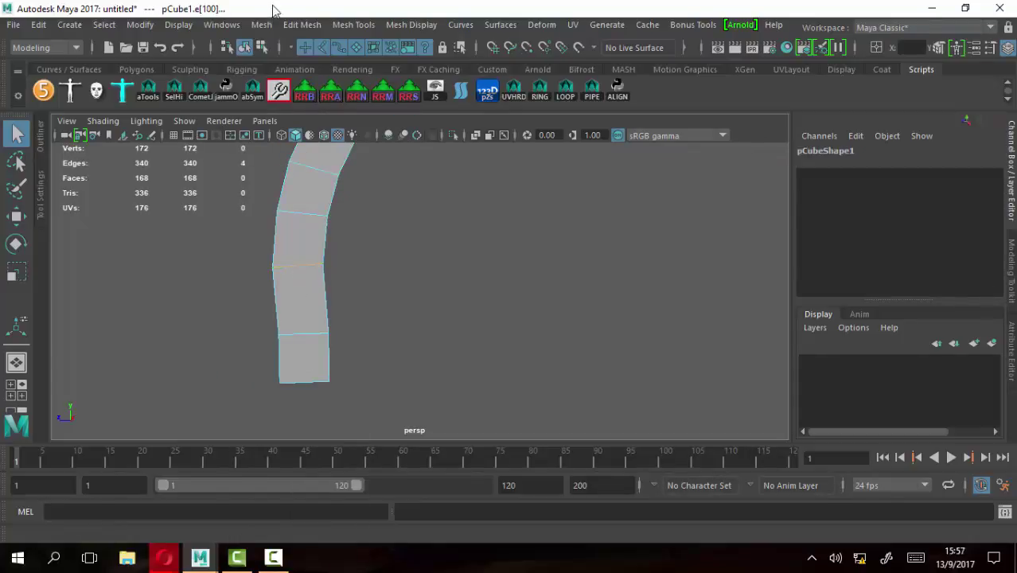
click(350, 26)
mouse_move(302, 24)
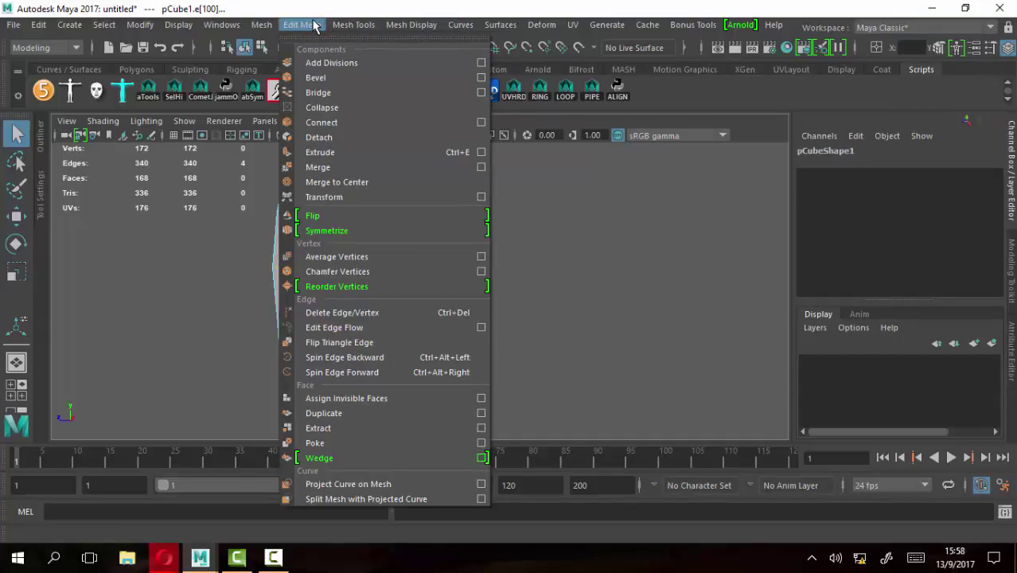
click(351, 330)
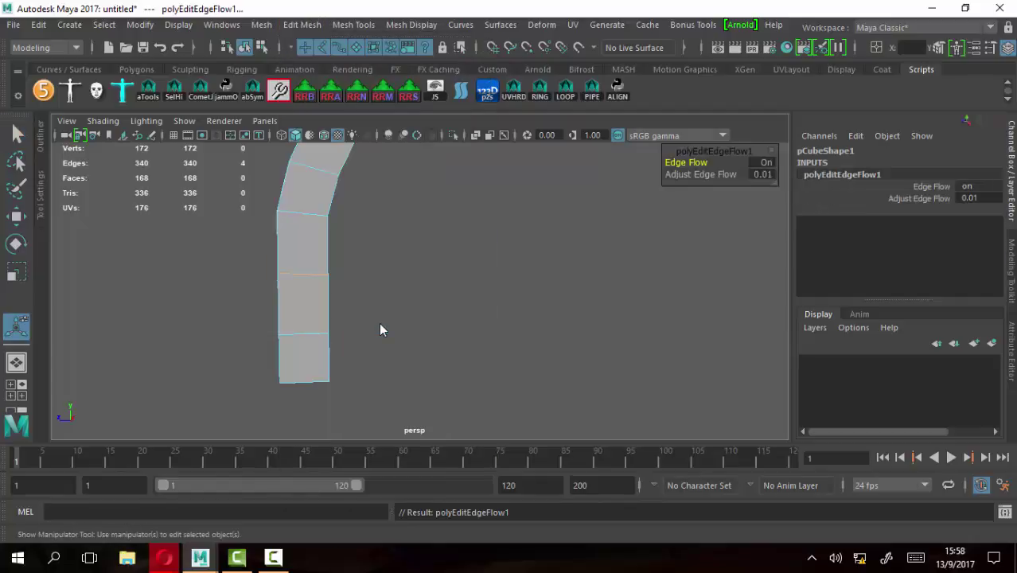
mouse_move(317, 294)
alt+mouse_down()
mouse_move(547, 295)
mouse_move(312, 304)
alt+mouse_up()
click(306, 335)
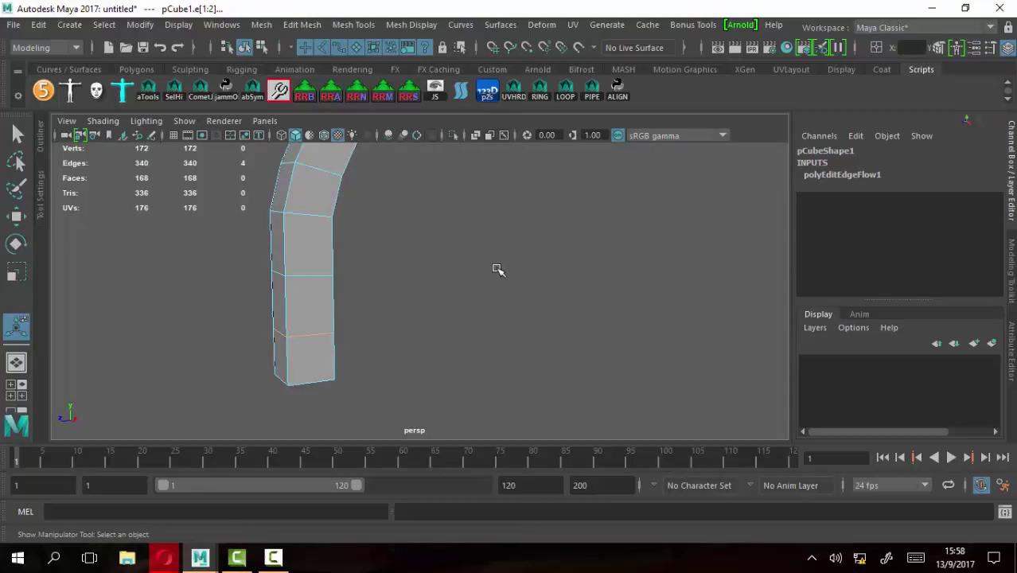
key(g)
click(489, 334)
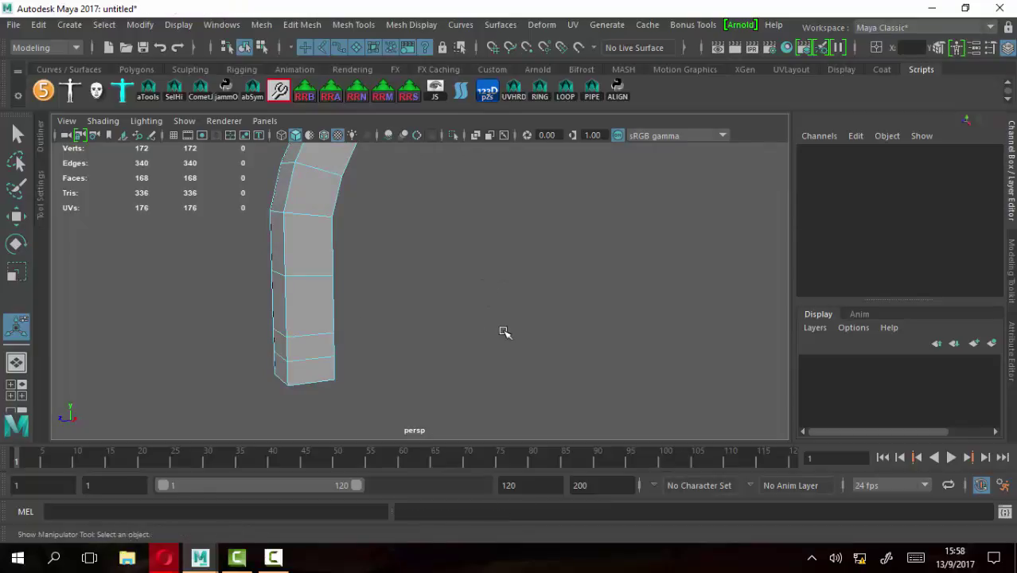
key(ctrl+z)
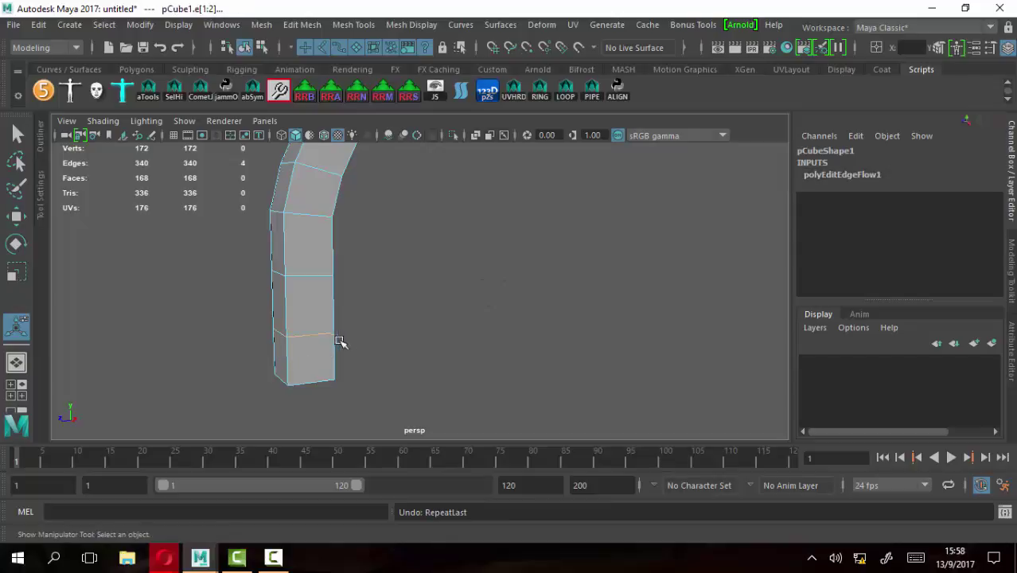
Apply Edit Edge Flow with adjustment 0 to a bottom loop, then select the base loop
click(315, 335)
double_click(315, 335)
click(347, 24)
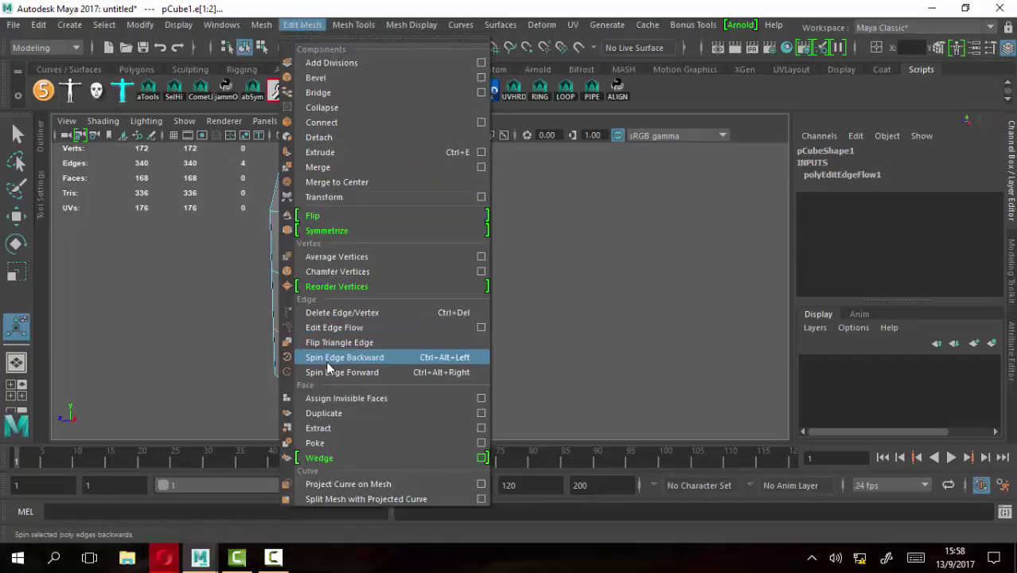
click(328, 328)
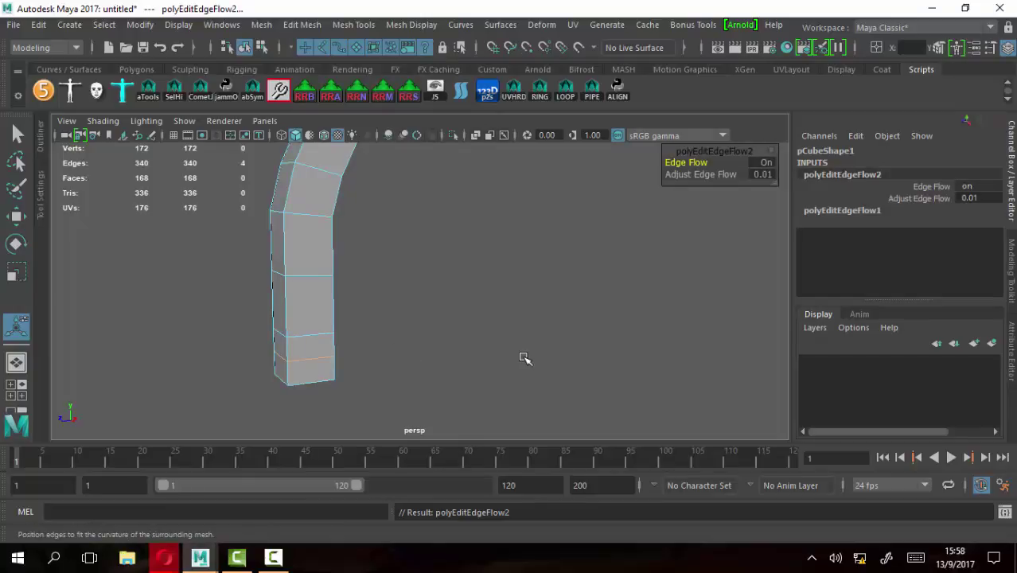
click(683, 175)
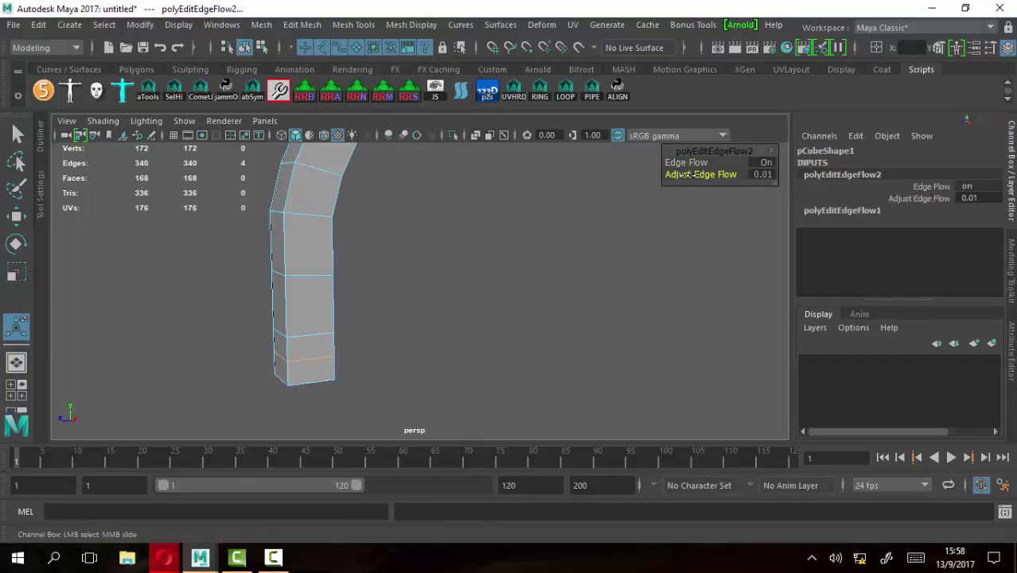
middle_drag(605, 227, 374, 264)
click(423, 339)
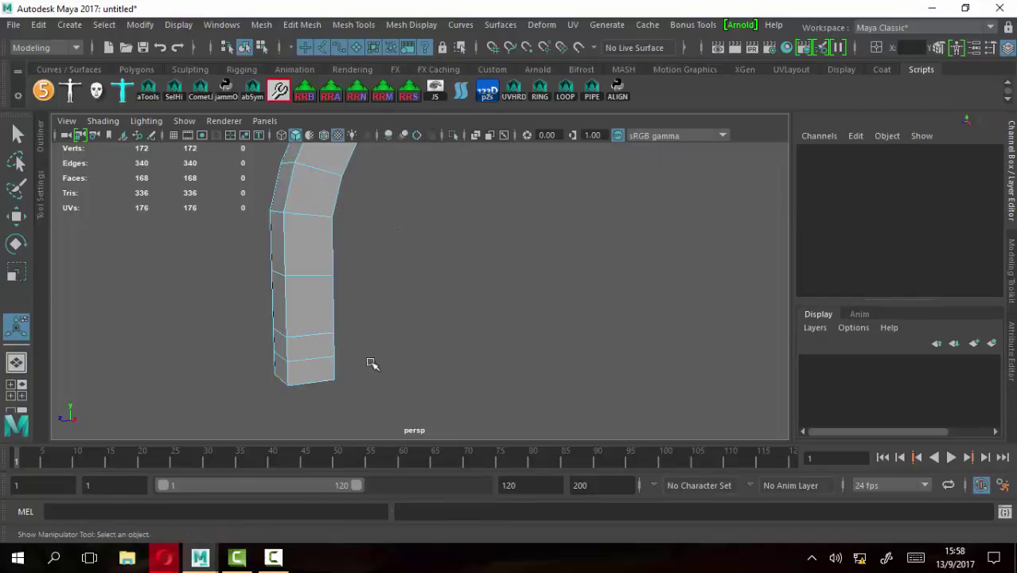
click(312, 361)
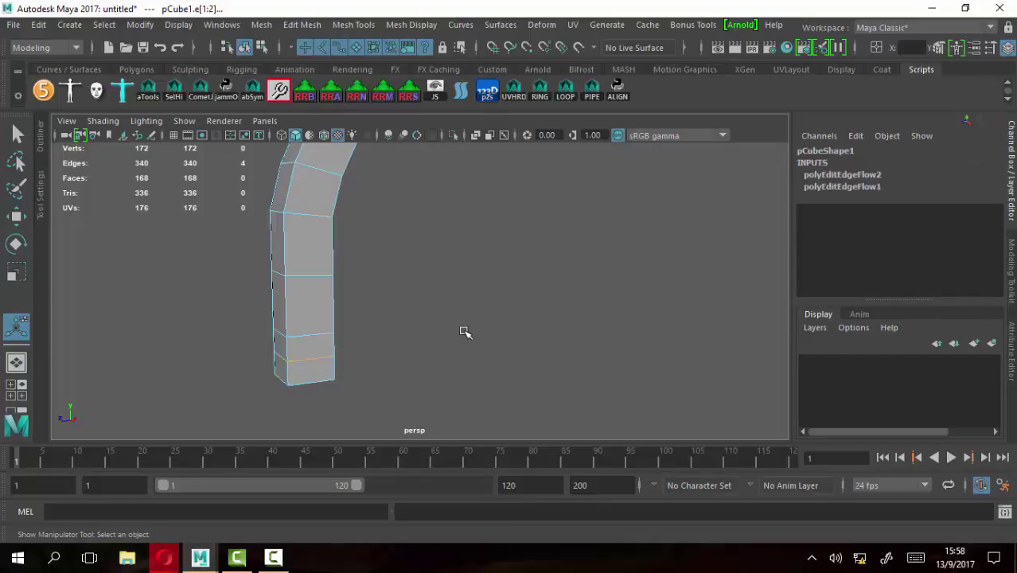
Delete the selected edge loop near the column's base
key(Delete)
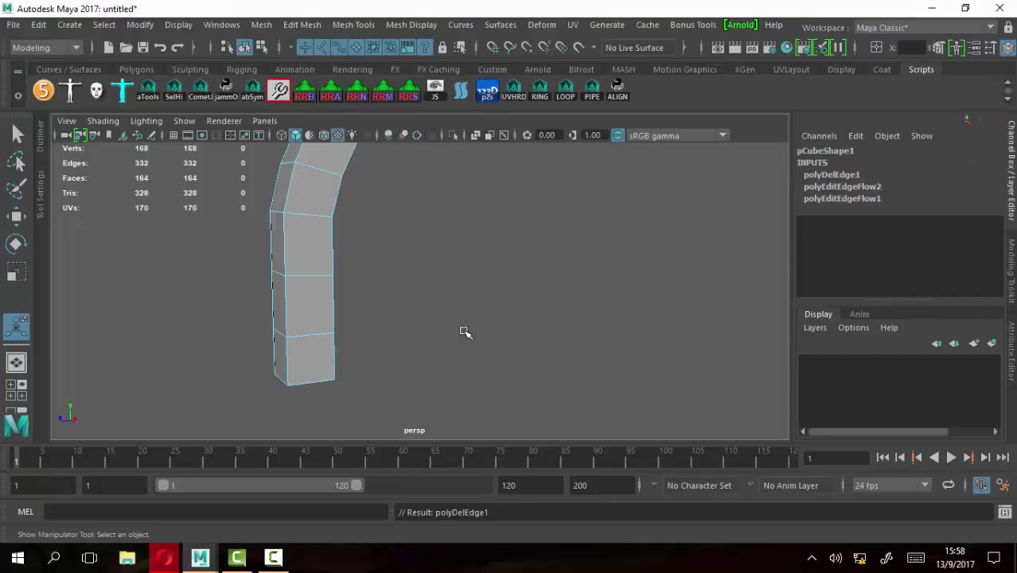
scroll(394, 275, down, 4)
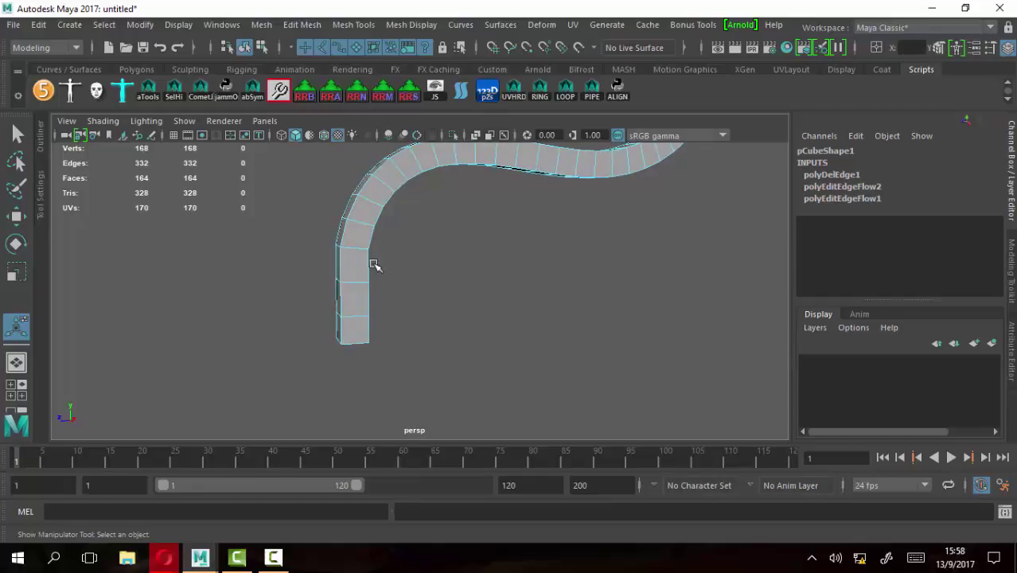
scroll(315, 246, up, 4)
Apply Edit Edge Flow to an edge loop in the tentacle's bend
double_click(328, 233)
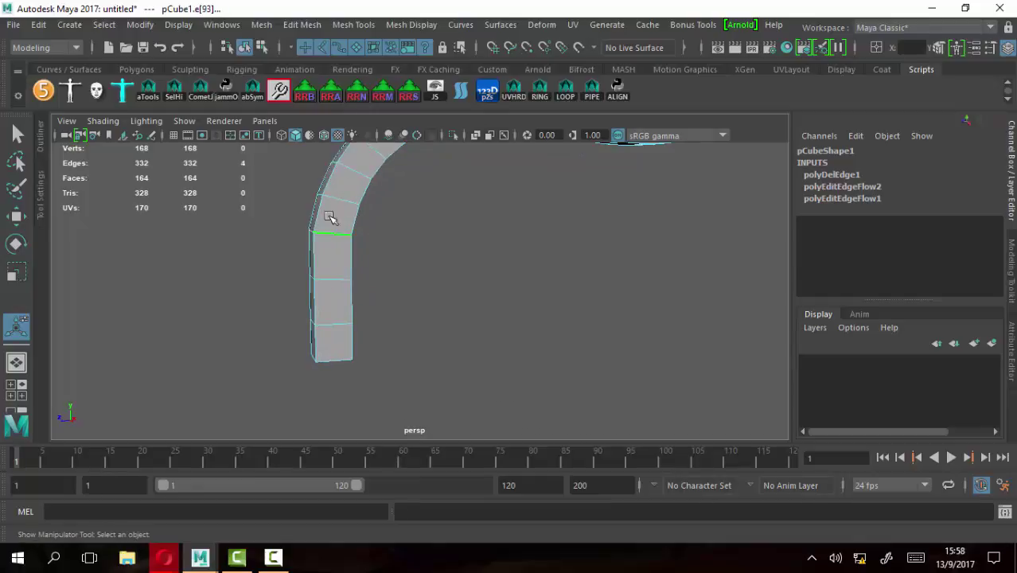
click(344, 24)
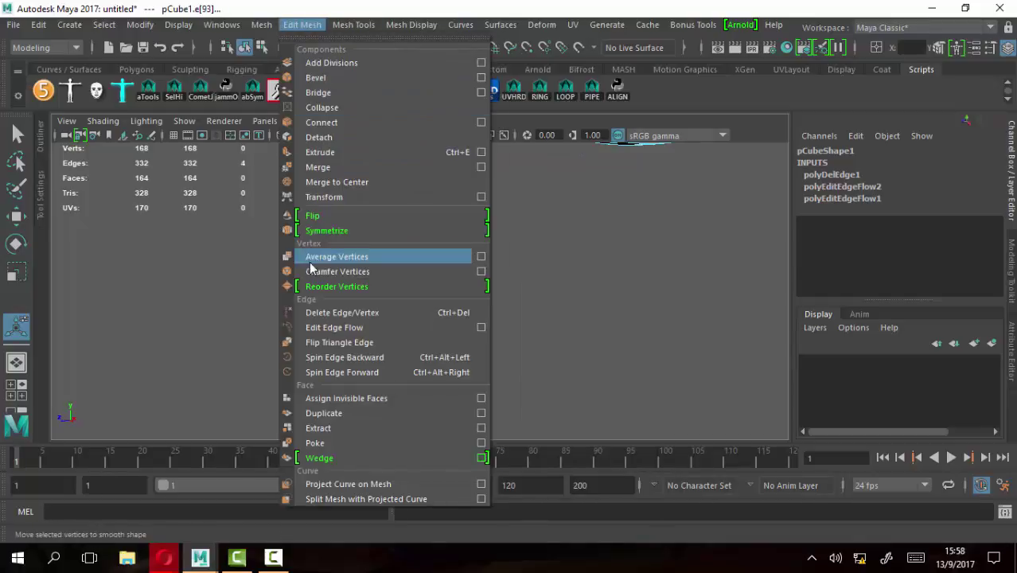
click(333, 328)
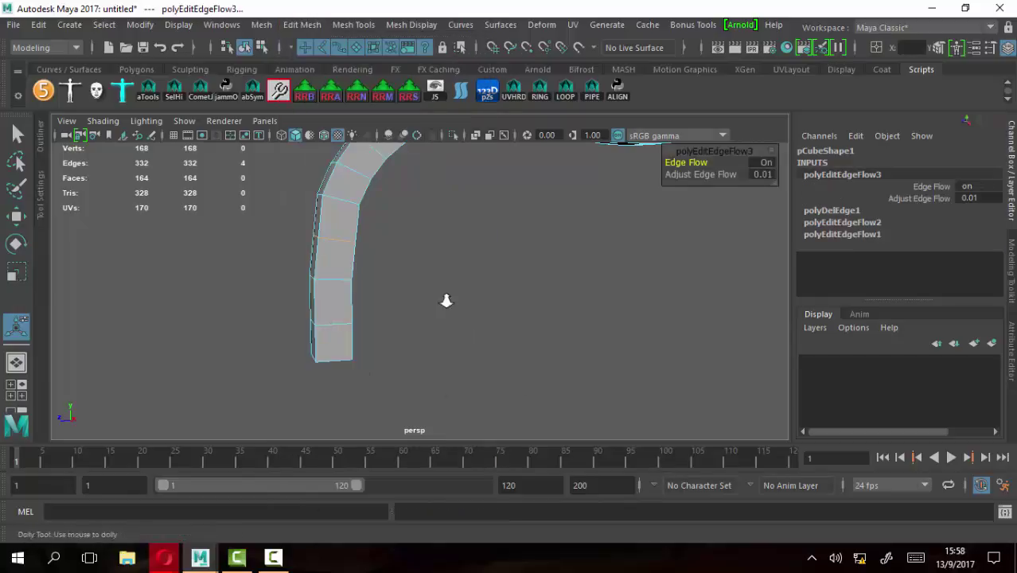
mouse_move(448, 298)
alt+mouse_down()
mouse_move(371, 264)
mouse_move(401, 257)
alt+mouse_up()
alt+right_drag(402, 257, 350, 296)
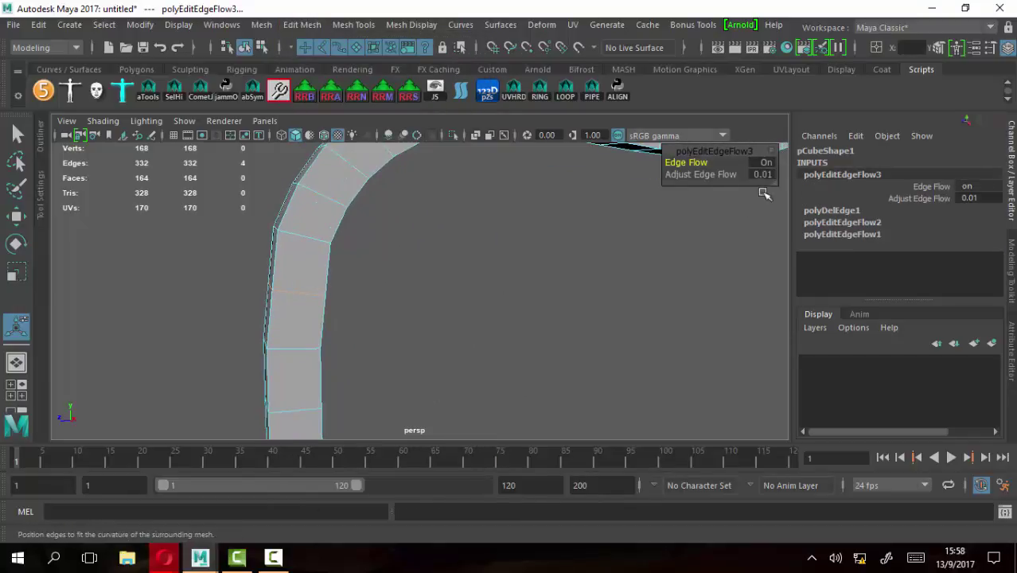
Tune that loop's Adjust Edge Flow between 0 and 1, settling around 0.47
click(701, 175)
middle_drag(516, 295, 474, 280)
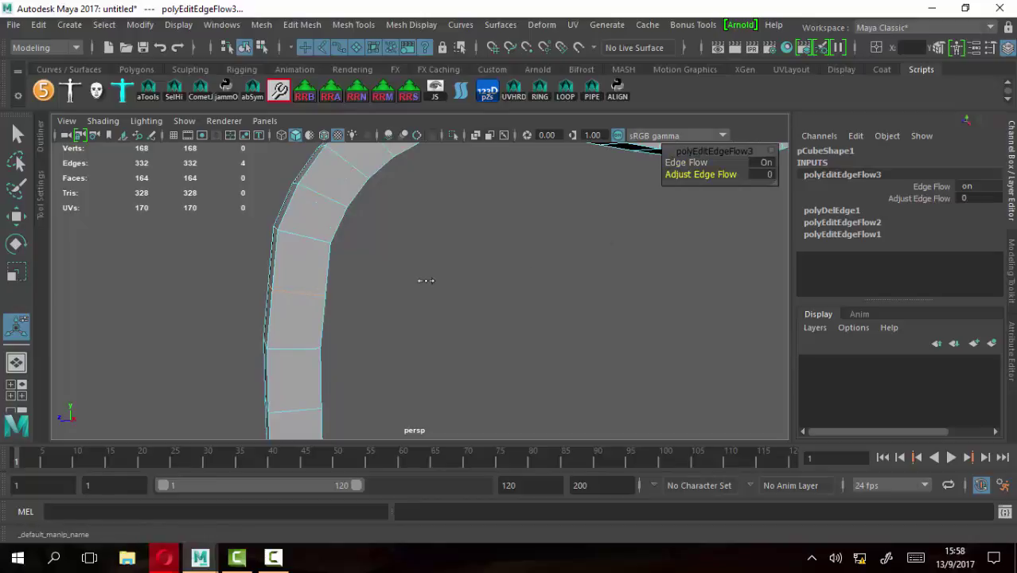
mouse_move(408, 284)
middle_down()
mouse_move(511, 283)
mouse_move(459, 284)
middle_up()
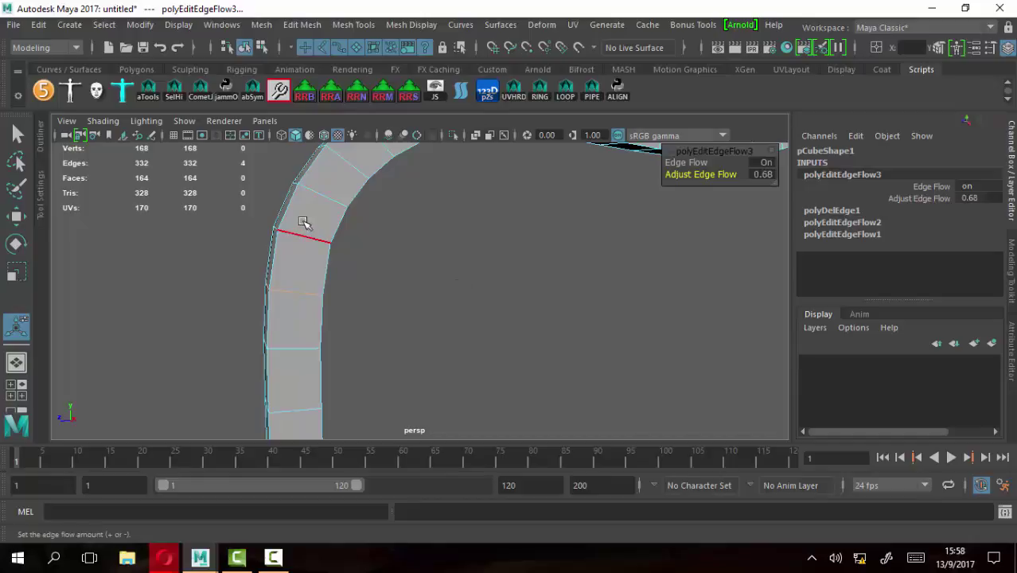
mouse_move(277, 277)
middle_down()
mouse_move(484, 302)
mouse_move(288, 285)
mouse_move(68, 284)
middle_up()
mouse_move(243, 289)
alt+mouse_down()
mouse_move(335, 335)
mouse_move(325, 341)
alt+mouse_up()
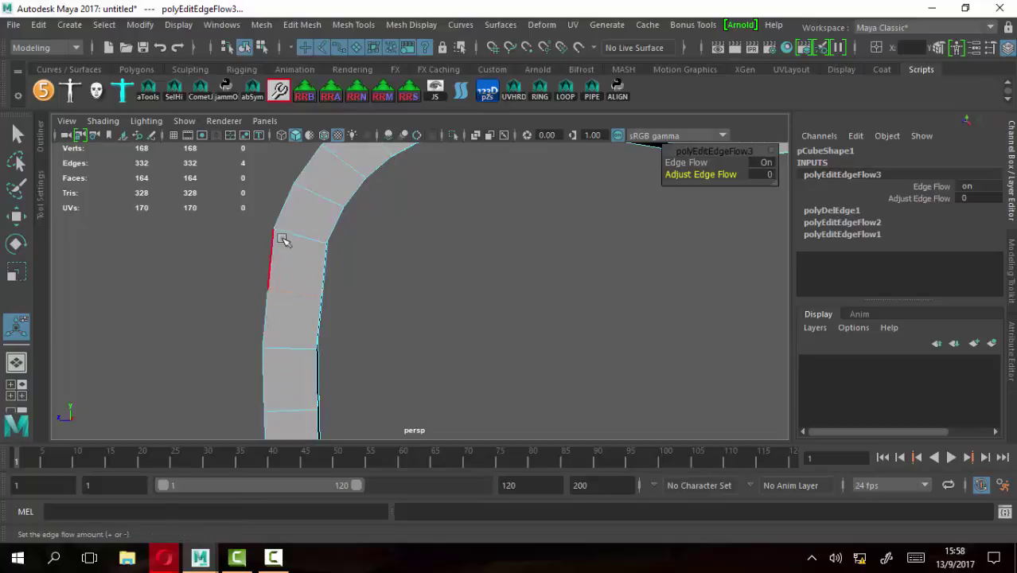
mouse_move(525, 314)
middle_down()
mouse_move(397, 301)
mouse_move(686, 300)
mouse_move(549, 301)
mouse_move(556, 306)
middle_up()
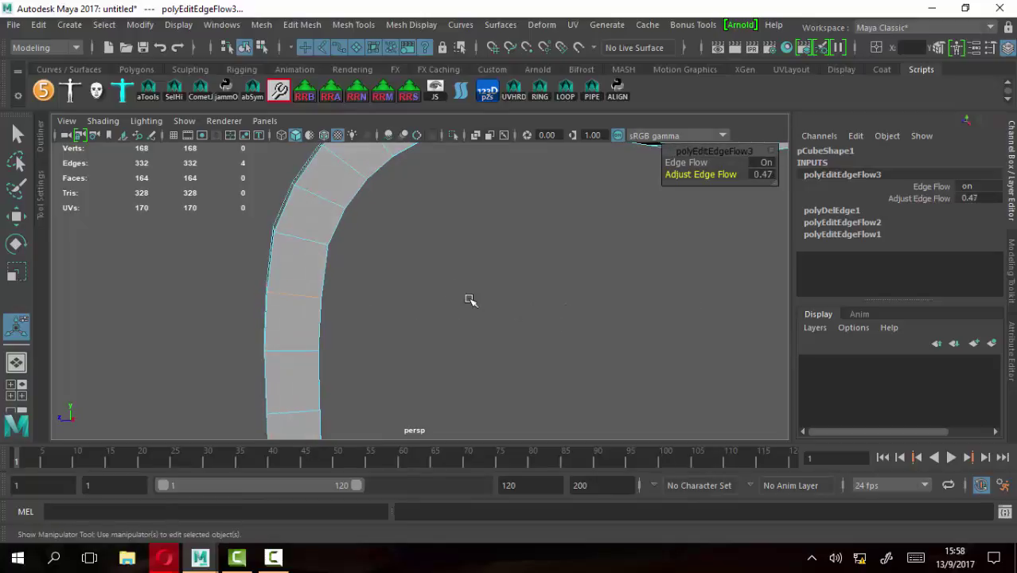
scroll(449, 306, down, 5)
click(529, 334)
alt+drag(529, 334, 575, 355)
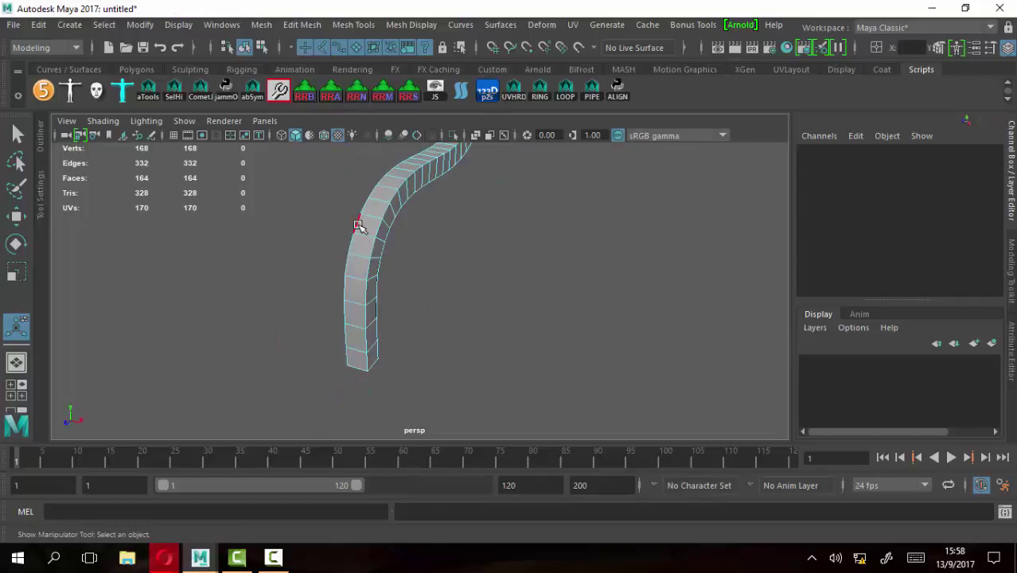
right_drag(359, 226, 425, 165)
mouse_move(501, 220)
alt+mouse_down()
mouse_move(565, 284)
mouse_move(479, 271)
mouse_move(548, 268)
mouse_move(350, 390)
alt+mouse_up()
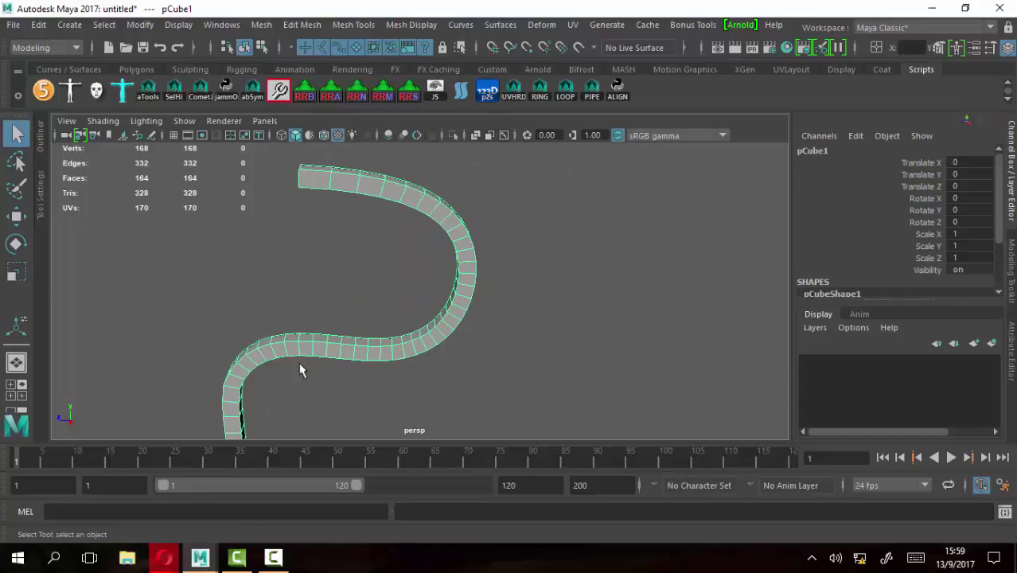
mouse_move(300, 369)
alt+mouse_down()
mouse_move(406, 345)
mouse_move(534, 341)
mouse_move(318, 337)
alt+mouse_up()
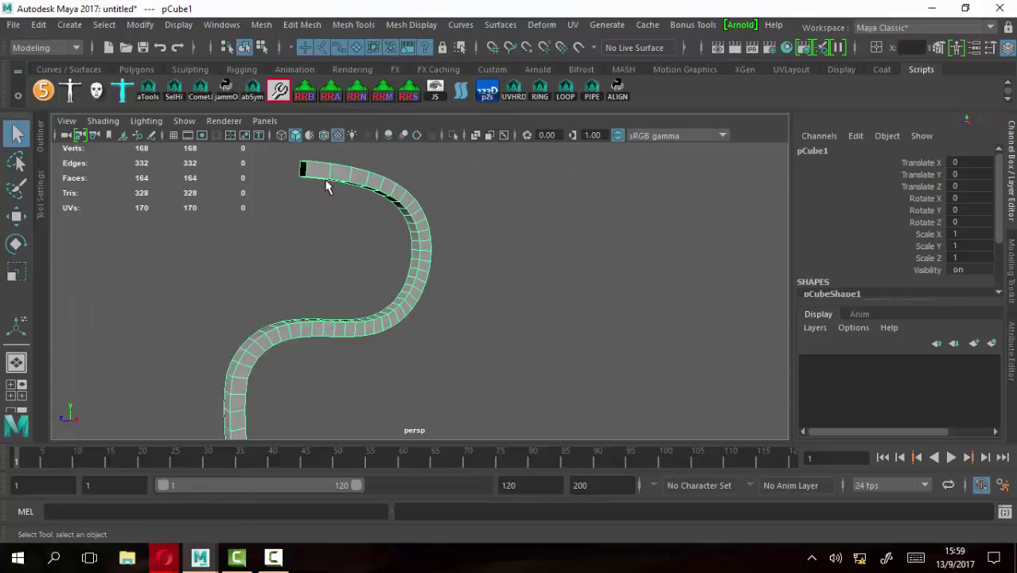
mouse_move(326, 186)
alt+mouse_down()
mouse_move(386, 216)
mouse_move(377, 250)
mouse_move(346, 273)
mouse_move(271, 293)
alt+mouse_up()
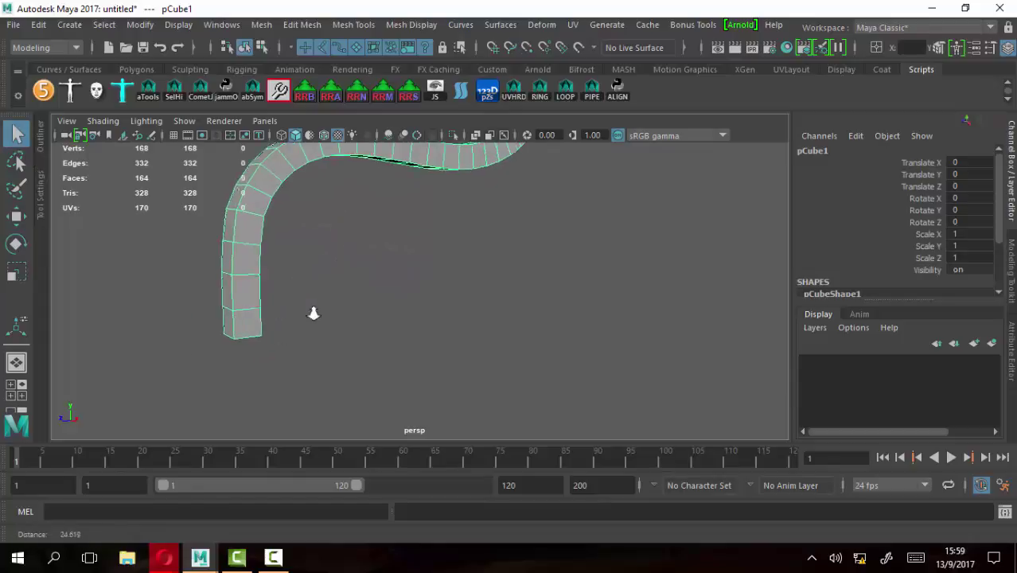
alt+middle_drag(313, 313, 421, 292)
alt+drag(420, 292, 285, 268)
right_drag(277, 163, 283, 92)
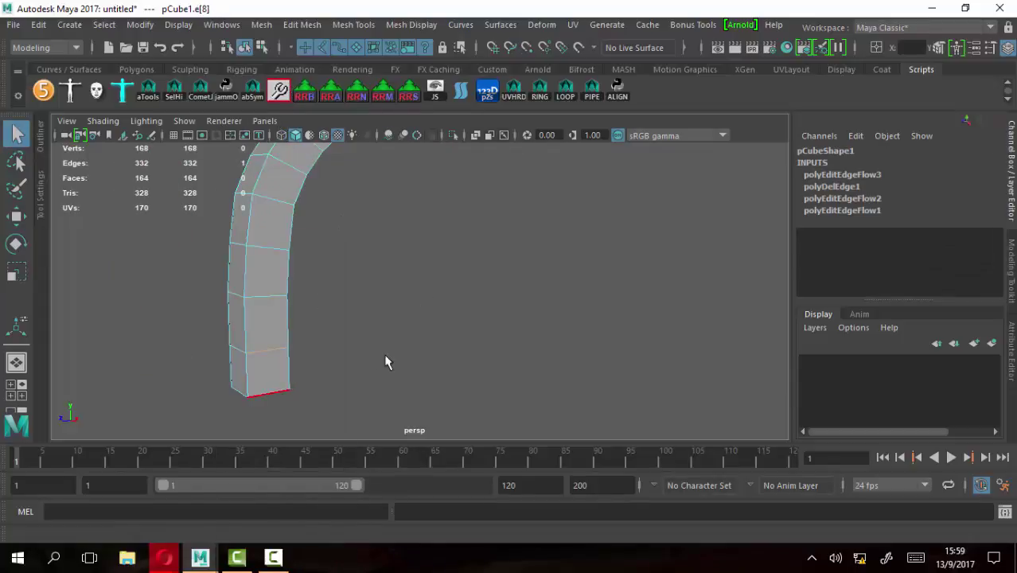
alt+drag(386, 359, 336, 346)
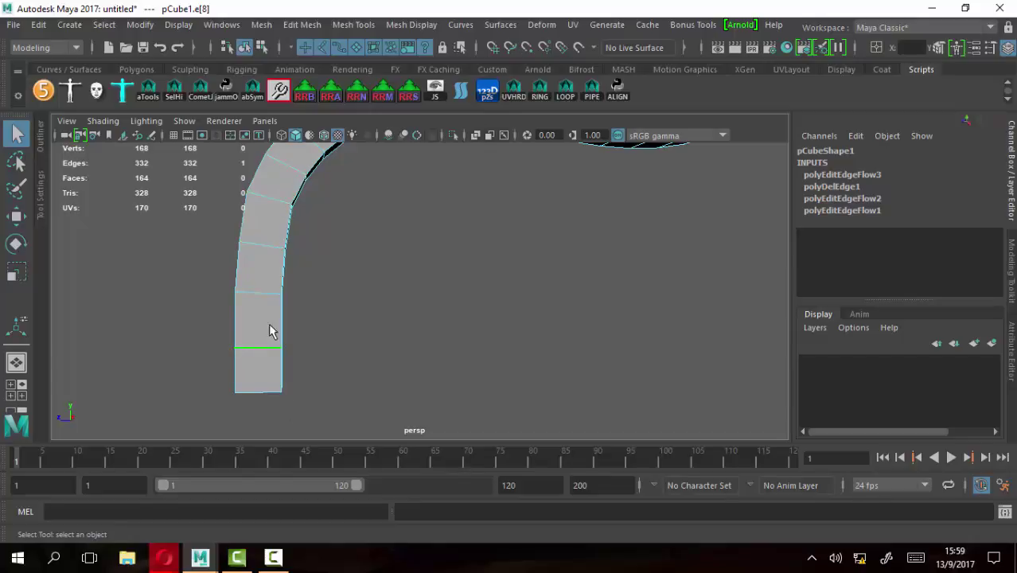
alt+drag(397, 284, 363, 296)
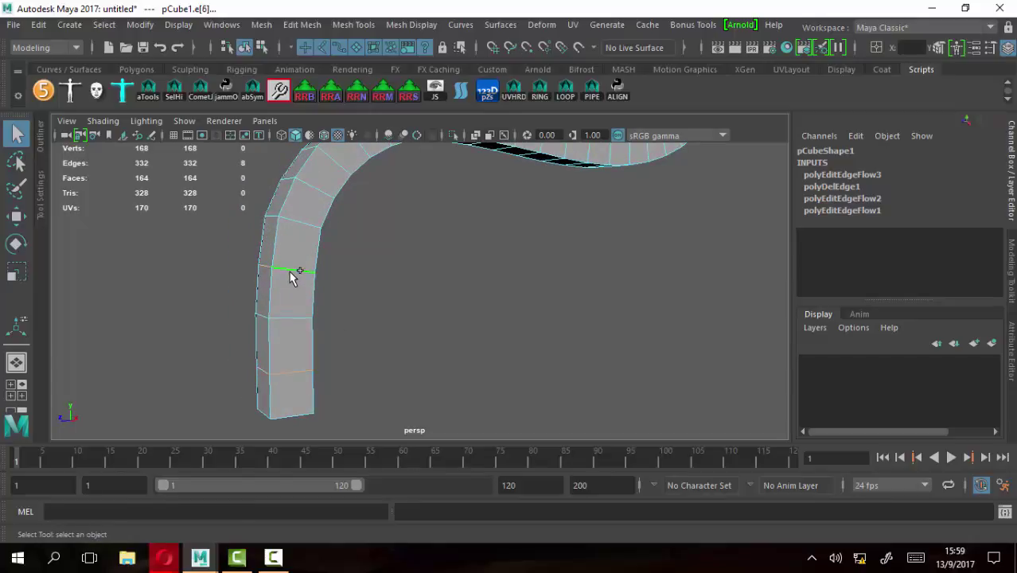
alt+middle_drag(403, 215, 330, 239)
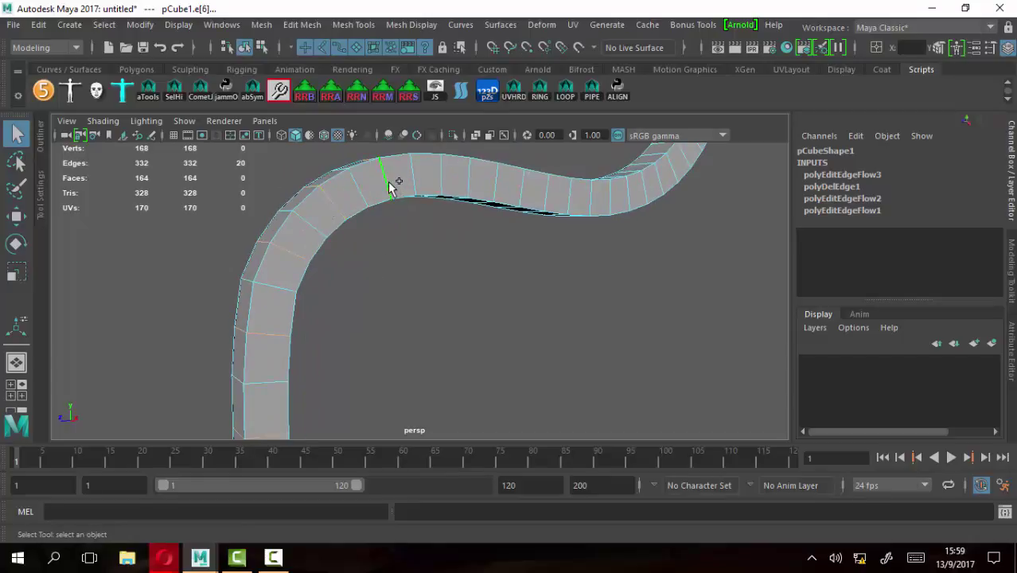
alt+middle_drag(611, 229, 551, 307)
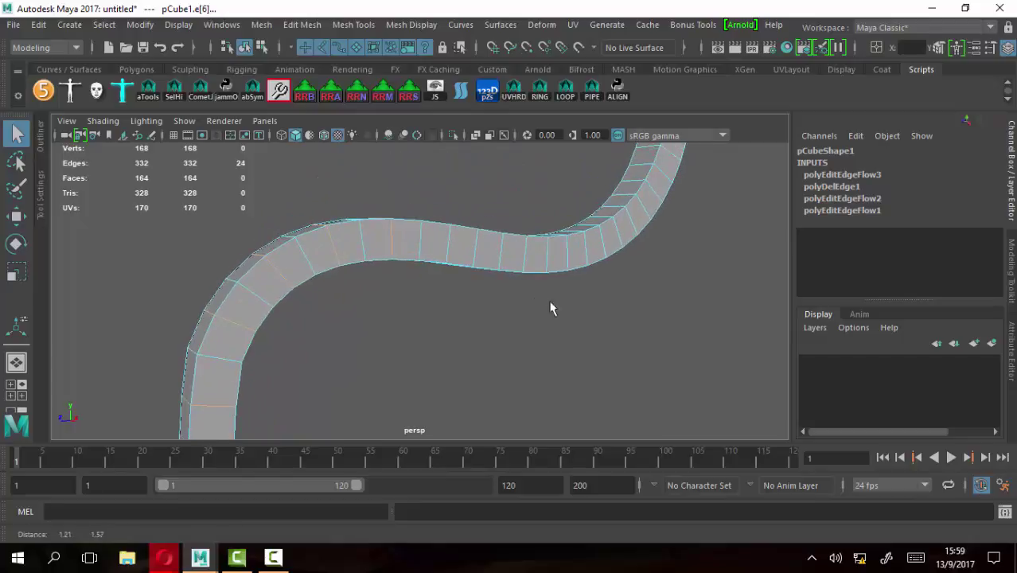
mouse_move(631, 300)
alt+mouse_down()
mouse_move(495, 295)
mouse_move(570, 328)
alt+mouse_up()
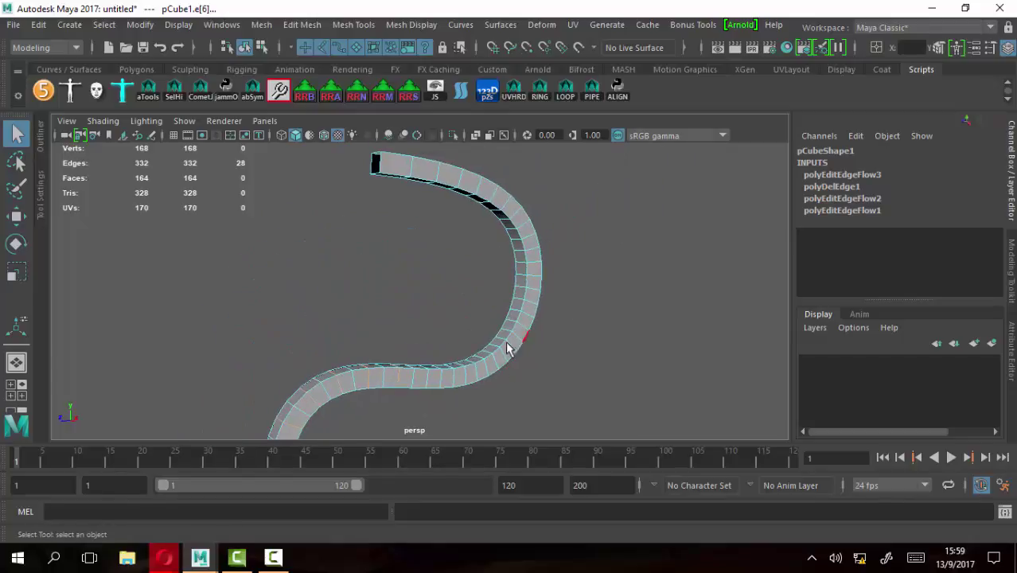
mouse_move(510, 349)
alt+mouse_down()
mouse_move(447, 371)
mouse_move(446, 380)
alt+mouse_up()
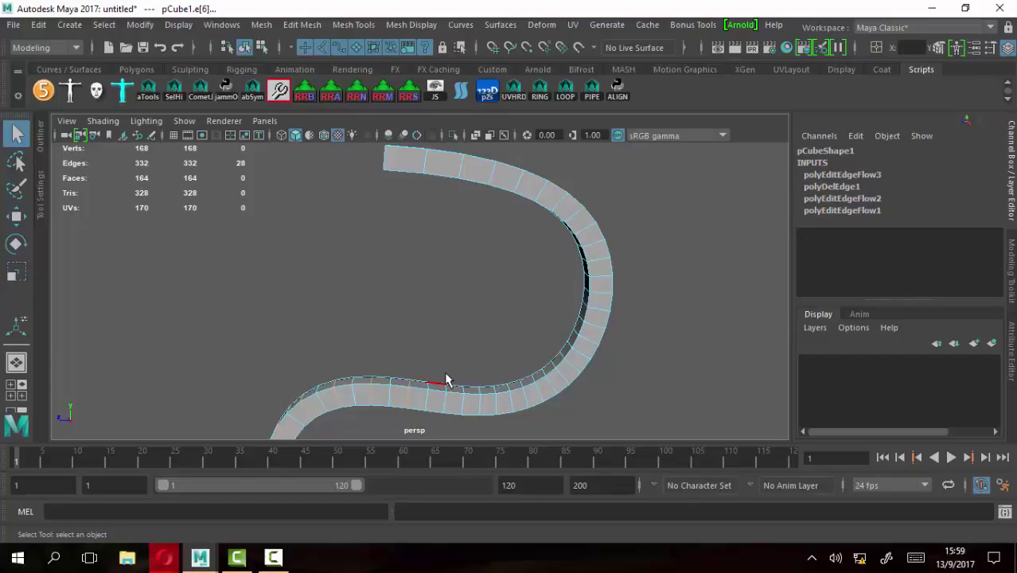
alt+drag(375, 375, 421, 307)
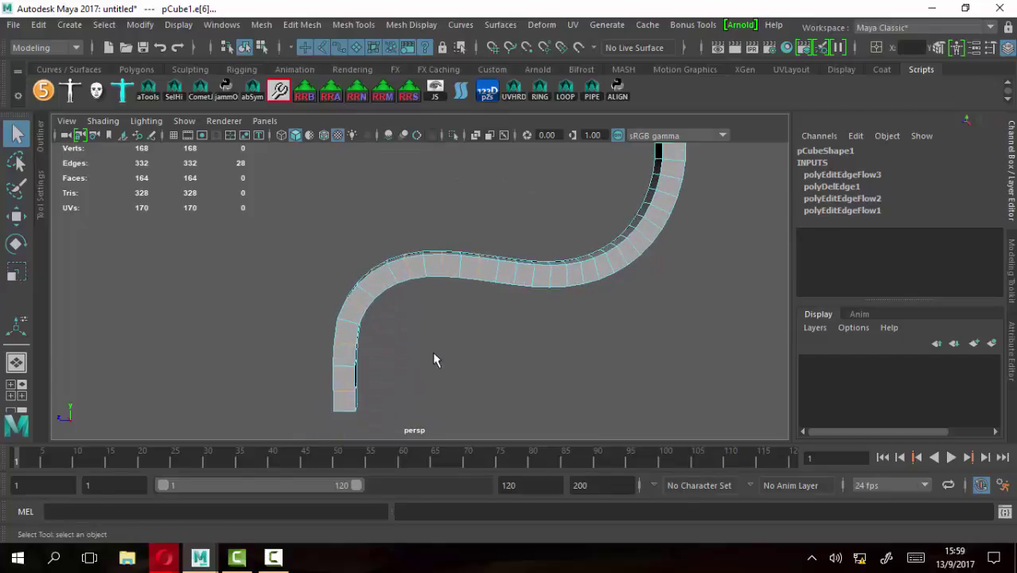
mouse_move(434, 359)
alt+mouse_down()
mouse_move(398, 324)
mouse_move(419, 316)
alt+mouse_up()
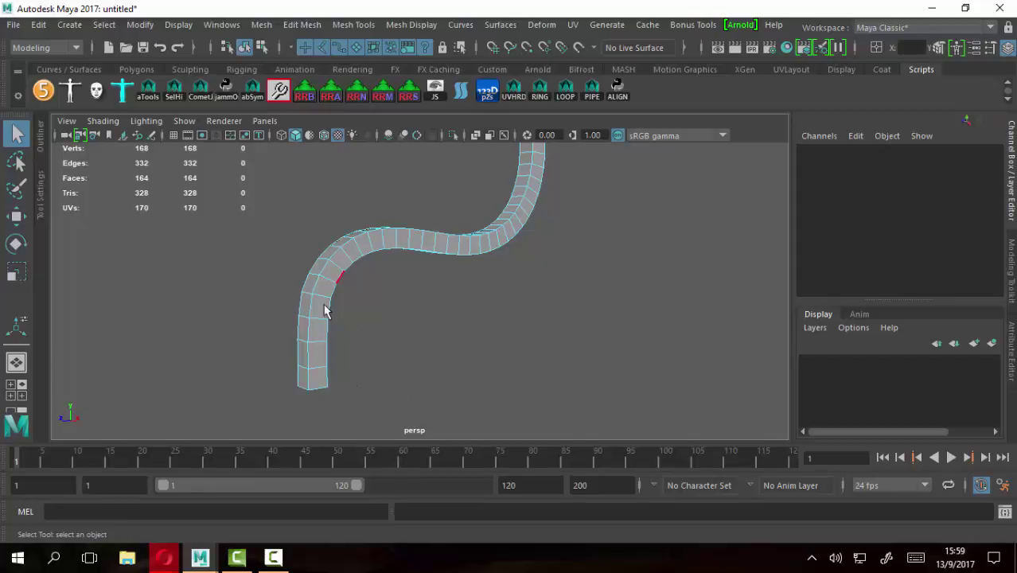
click(339, 374)
scroll(295, 311, up, 3)
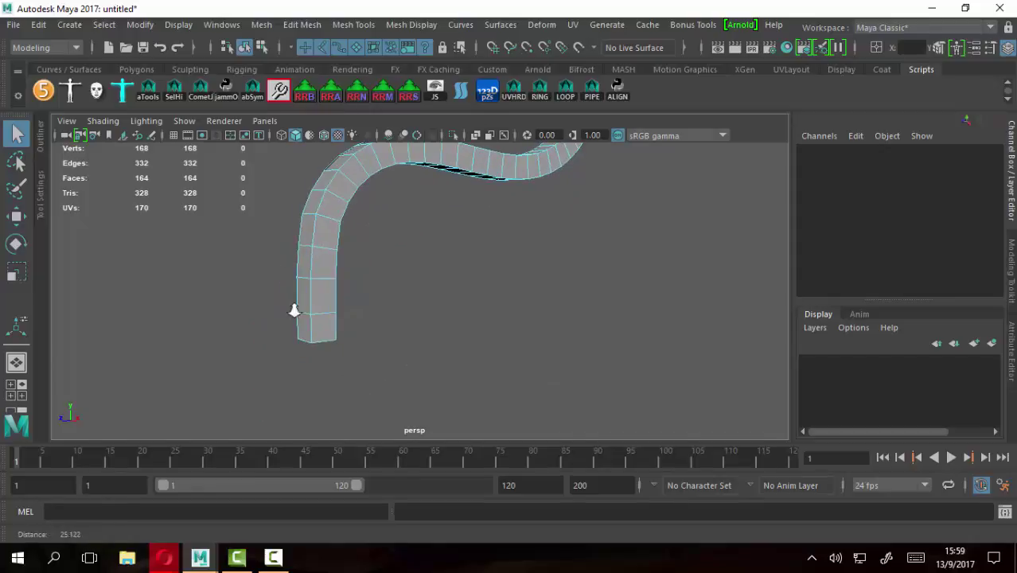
scroll(309, 333, up, 2)
click(280, 326)
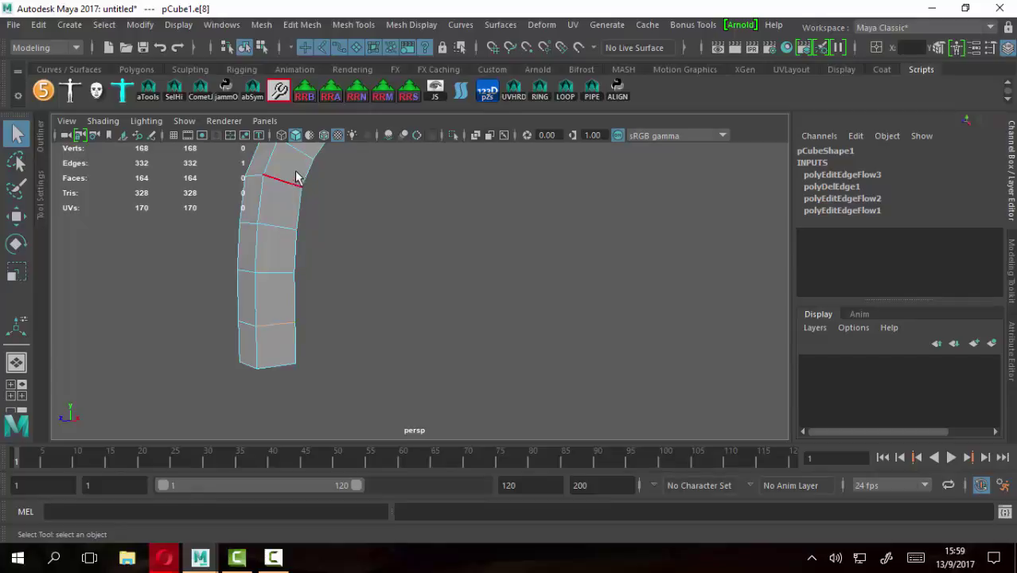
alt+middle_drag(324, 211, 290, 347)
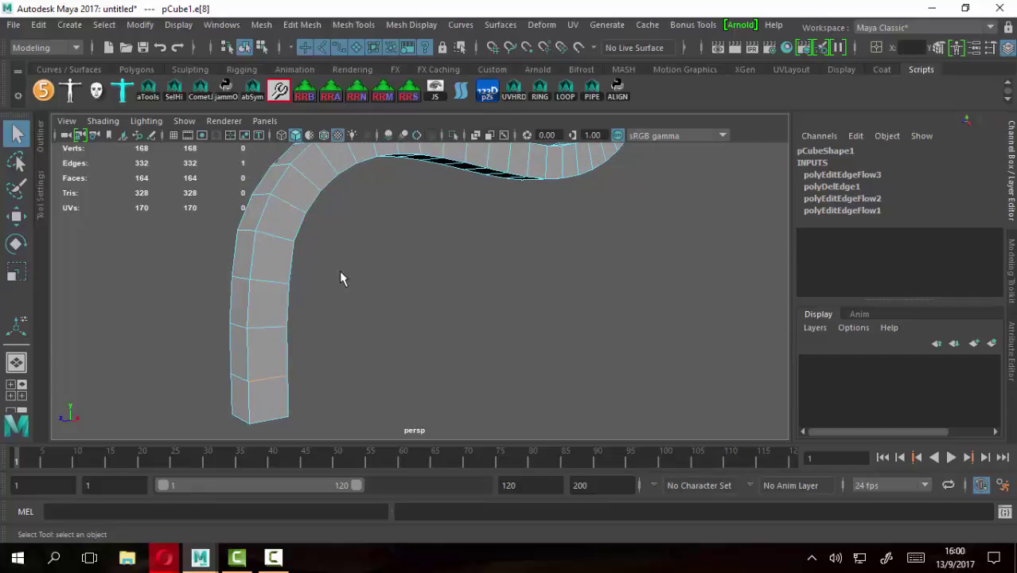
click(539, 94)
alt+drag(400, 252, 299, 360)
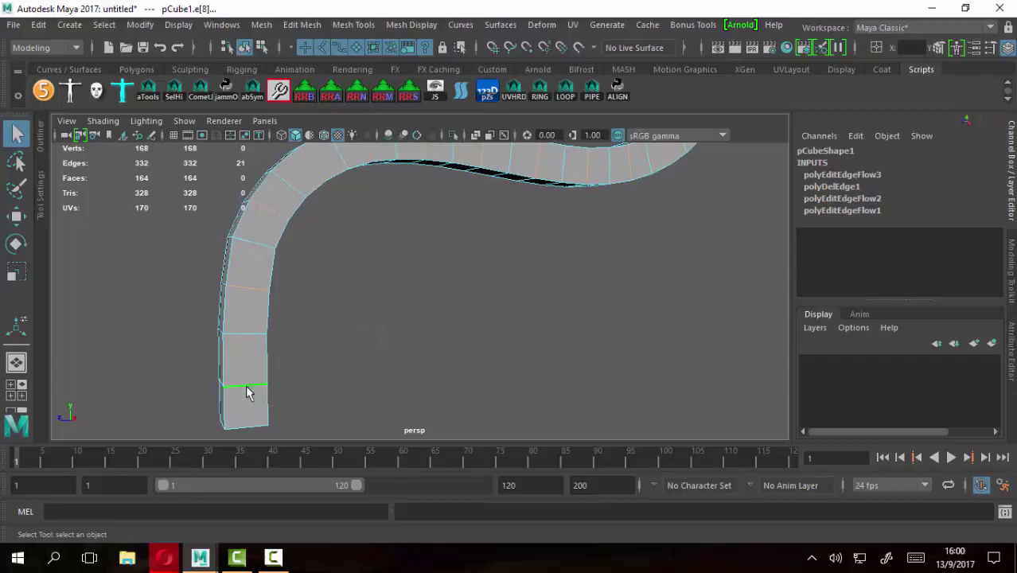
alt+drag(239, 379, 272, 411)
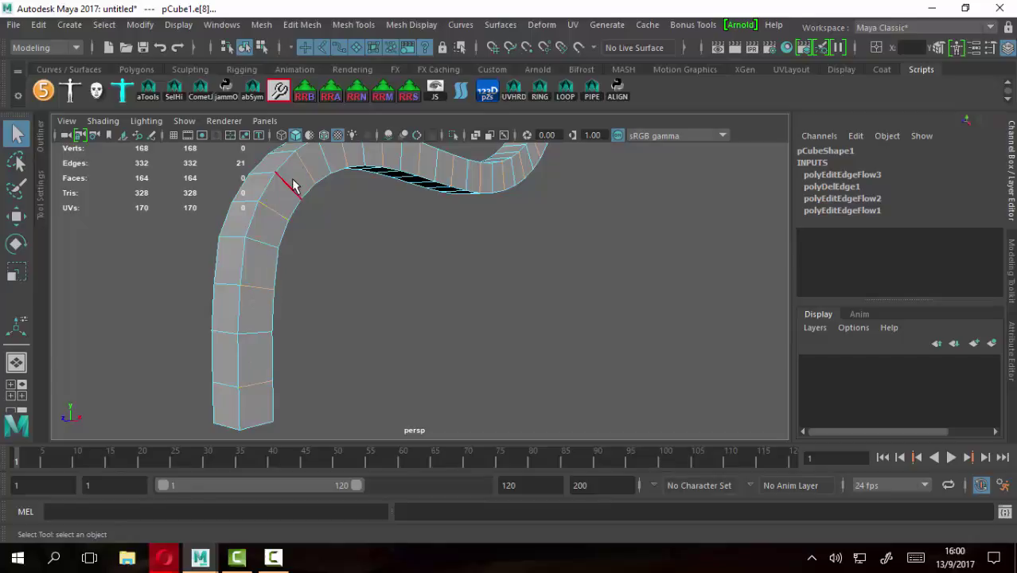
mouse_move(375, 266)
alt+mouse_down()
mouse_move(399, 317)
mouse_move(378, 341)
mouse_move(358, 299)
alt+mouse_up()
click(559, 146)
double_click(307, 244)
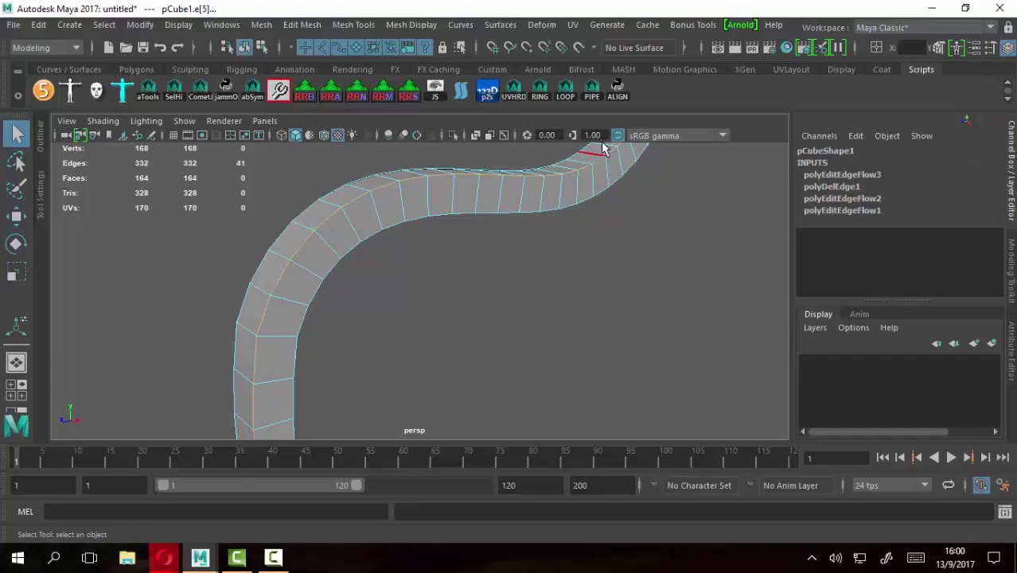
click(563, 97)
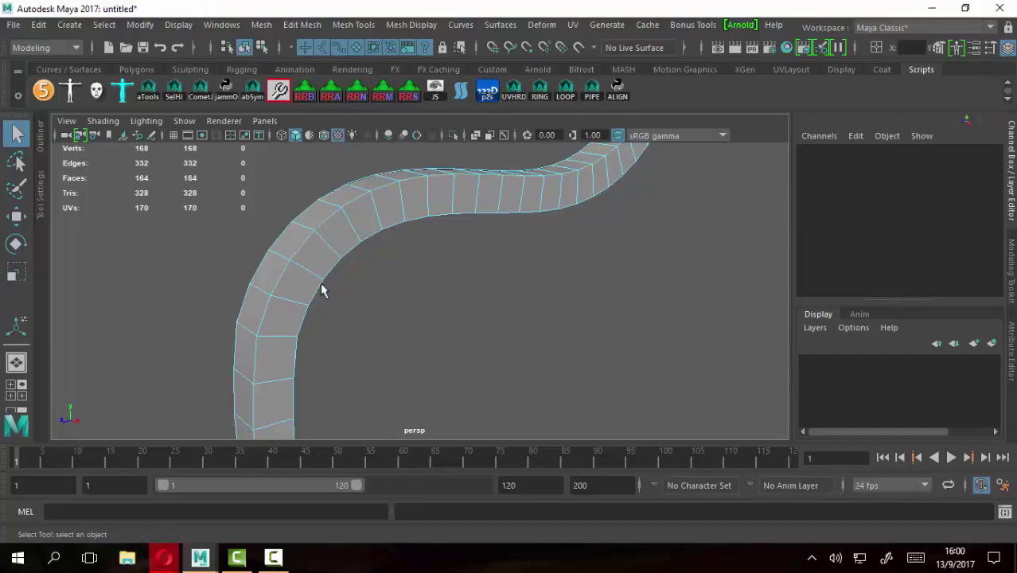
click(311, 243)
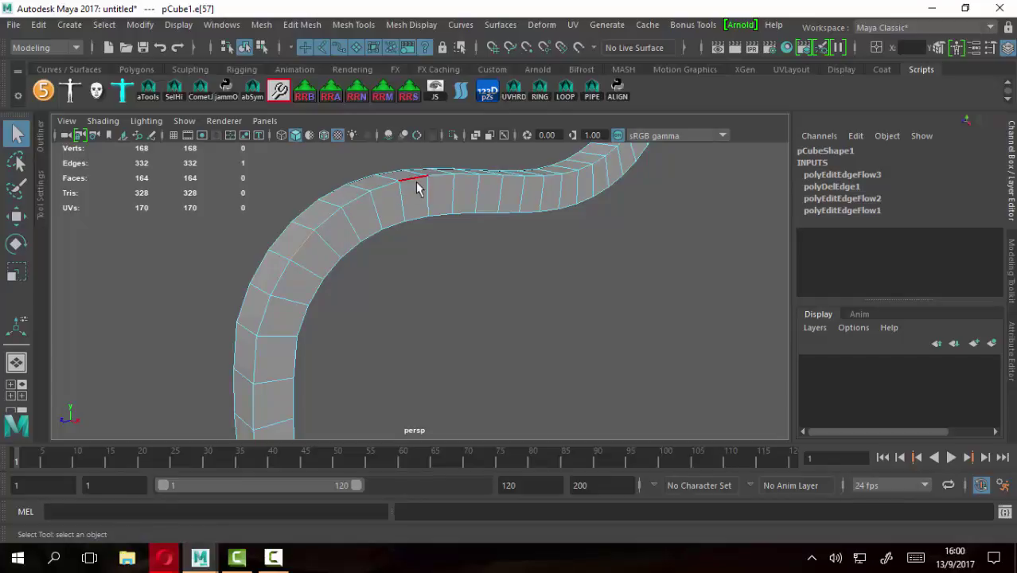
click(410, 367)
click(311, 246)
click(565, 96)
mouse_move(377, 256)
alt+mouse_down()
mouse_move(246, 301)
mouse_move(349, 266)
mouse_move(407, 298)
alt+mouse_up()
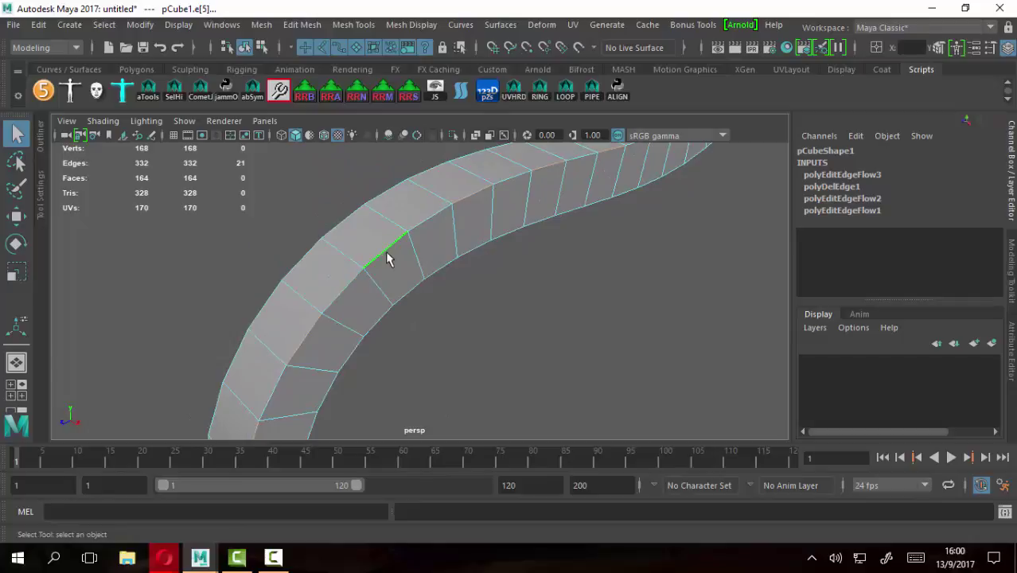
mouse_move(620, 257)
alt+right_down()
mouse_move(479, 285)
mouse_move(602, 316)
alt+right_up()
mouse_move(602, 316)
alt+mouse_down()
mouse_move(357, 291)
mouse_move(413, 298)
mouse_move(370, 259)
mouse_move(311, 295)
mouse_move(245, 292)
mouse_move(484, 319)
mouse_move(389, 323)
alt+mouse_up()
click(449, 326)
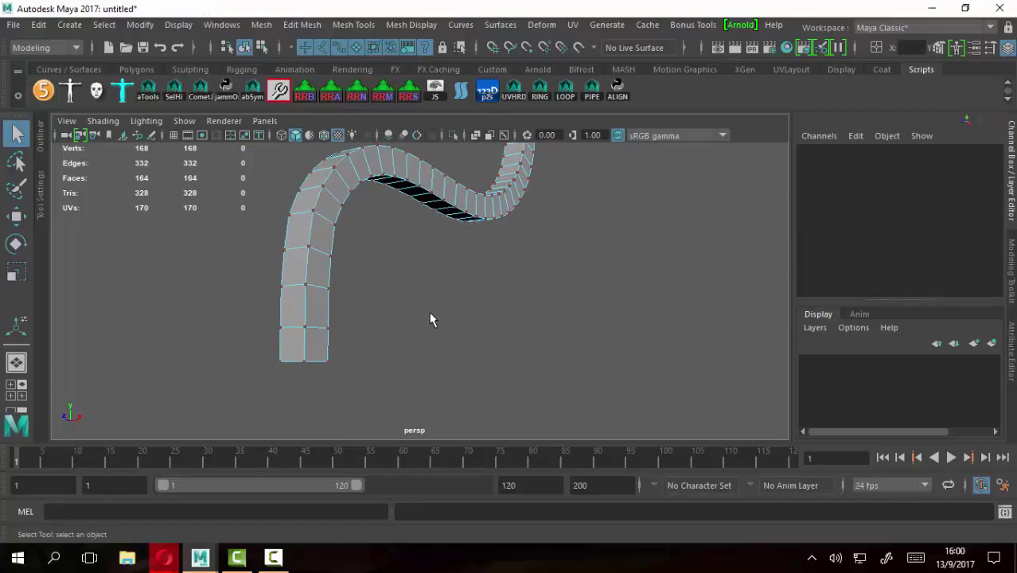
right_drag(333, 135, 394, 108)
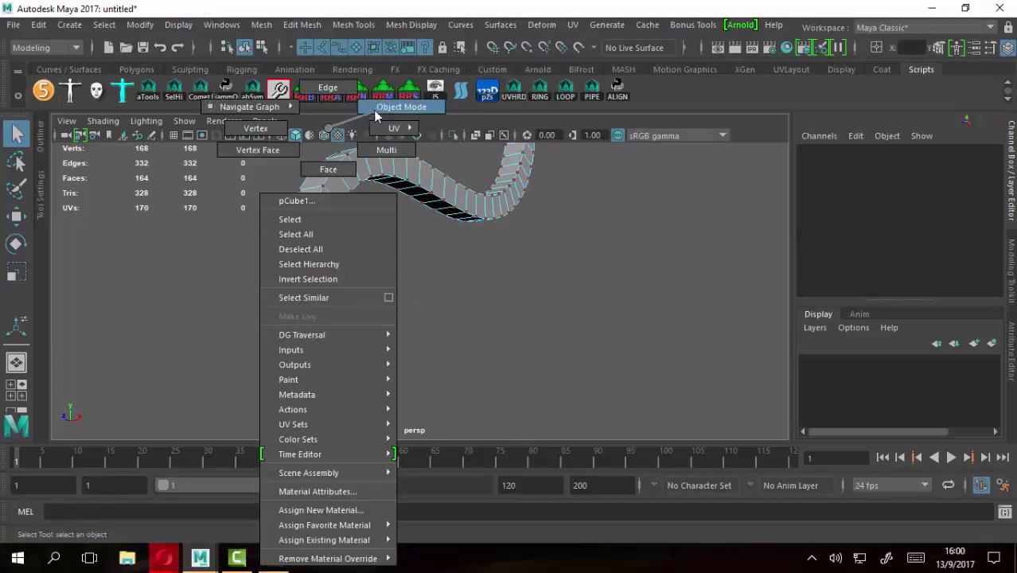
Select an edge at the tube's bottom end and extend it to an edge ring with the RING shelf button
alt+drag(385, 324, 357, 350)
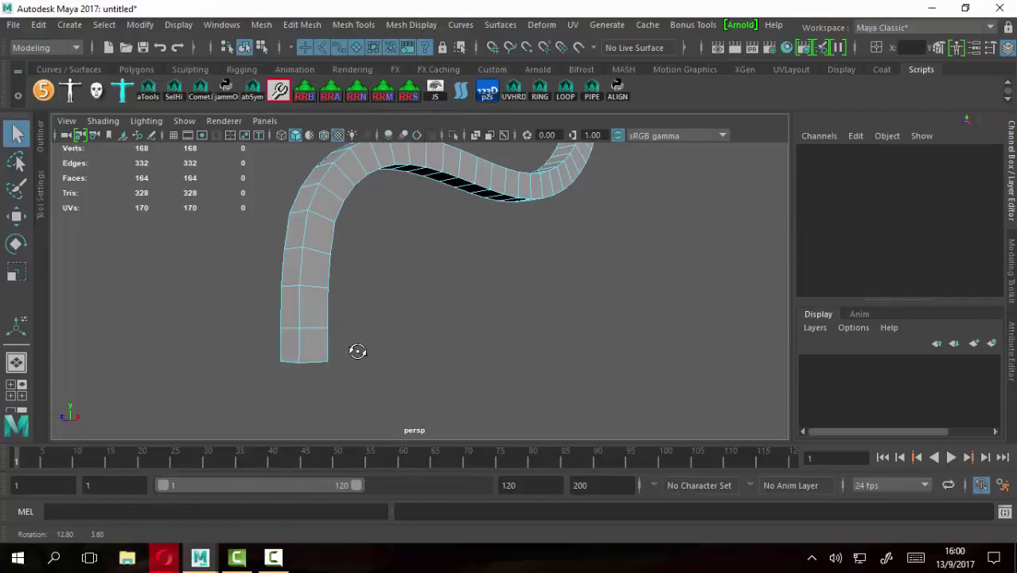
click(312, 328)
click(541, 95)
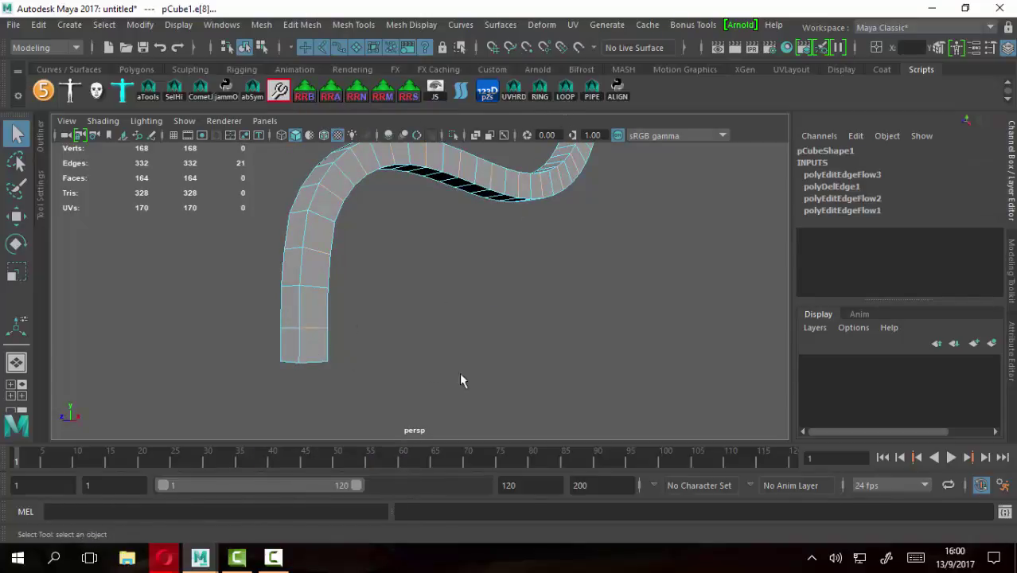
mouse_move(461, 380)
alt+mouse_down()
mouse_move(339, 324)
mouse_move(373, 295)
mouse_move(378, 273)
mouse_move(302, 436)
alt+mouse_up()
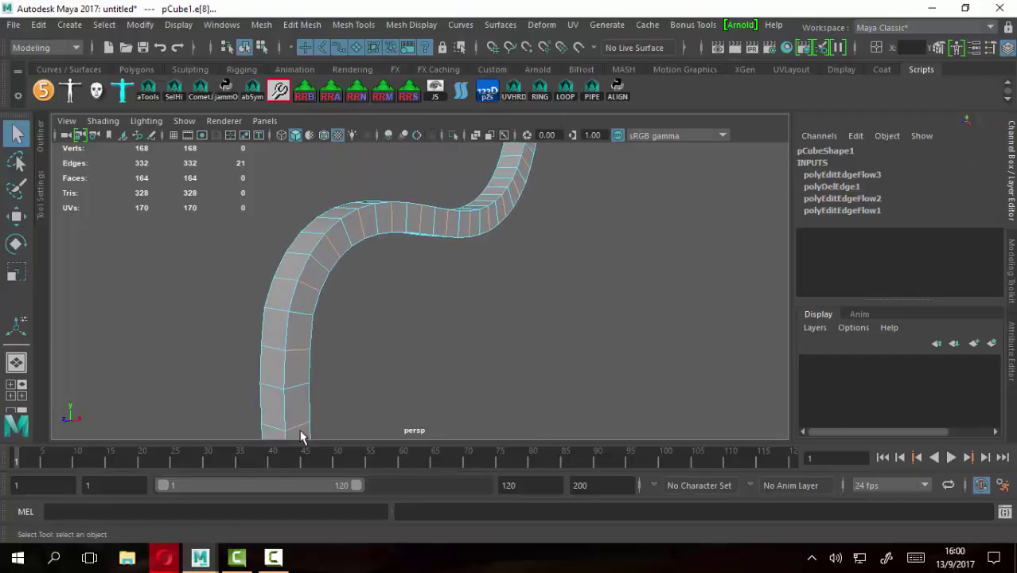
alt+drag(403, 305, 430, 223)
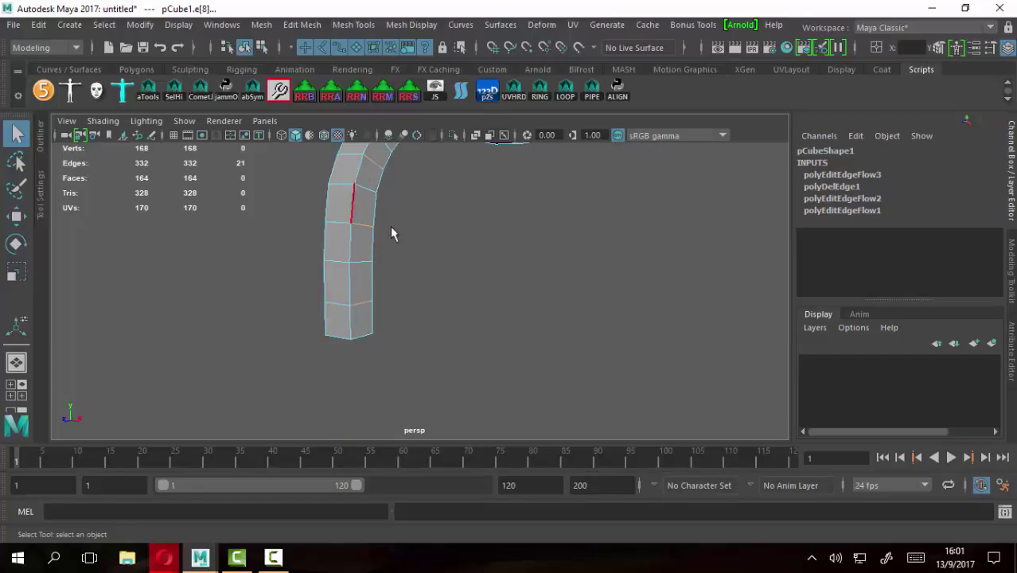
Convert the edge ring into full edge loops with Edge Loop Utilities > To Edge Loop
ctrl+right_click(439, 238)
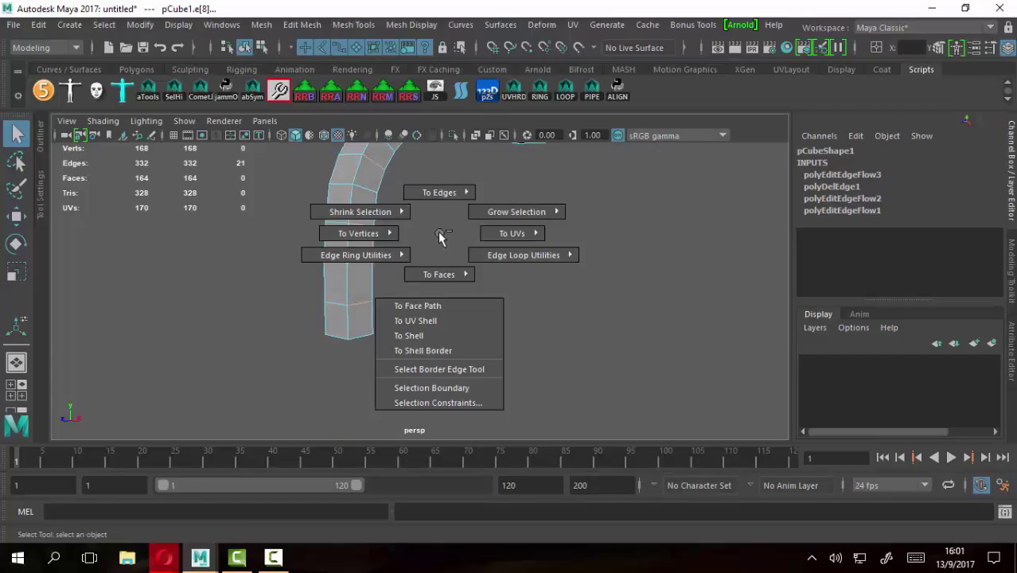
ctrl+right_drag(439, 238, 574, 291)
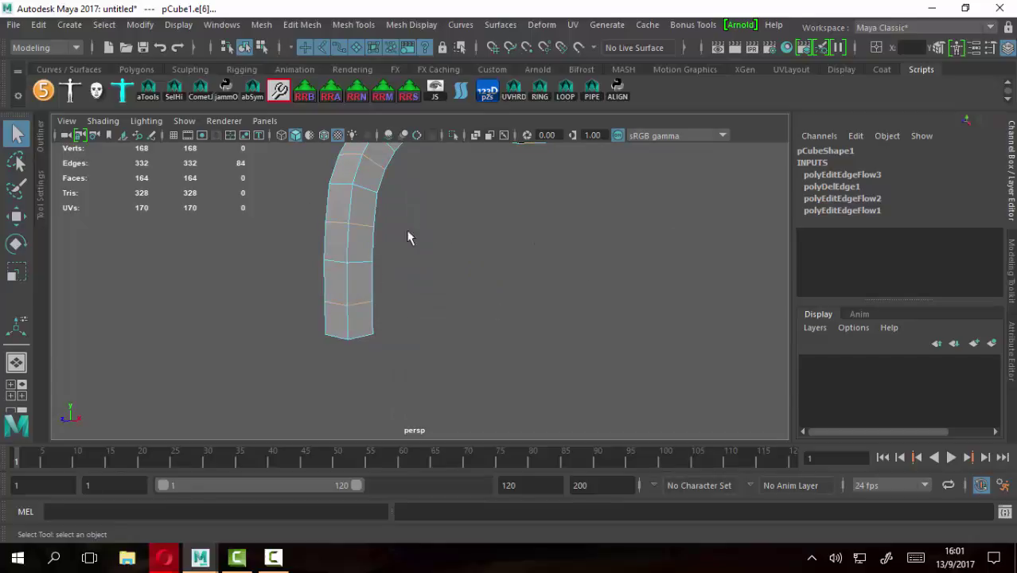
mouse_move(410, 236)
alt+middle_down()
mouse_move(395, 325)
mouse_move(419, 299)
alt+middle_up()
mouse_move(420, 300)
alt+mouse_down()
mouse_move(543, 312)
mouse_move(513, 311)
mouse_move(498, 333)
mouse_move(461, 319)
mouse_move(603, 313)
alt+mouse_up()
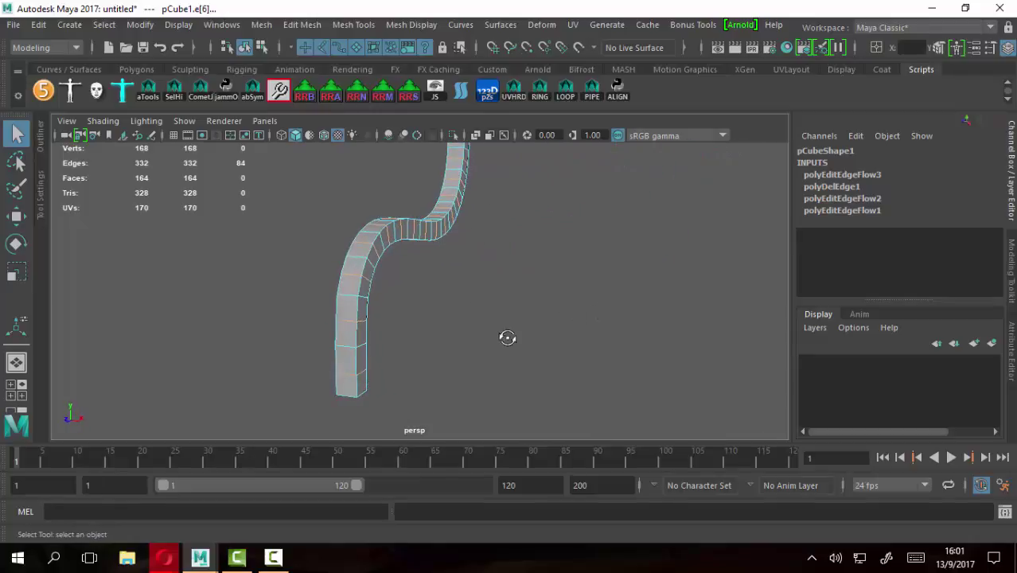
mouse_move(507, 338)
alt+mouse_down()
mouse_move(391, 323)
mouse_move(446, 350)
alt+mouse_up()
Clear the edges, return to object mode with the tube selected, and open Mesh Tools
click(400, 279)
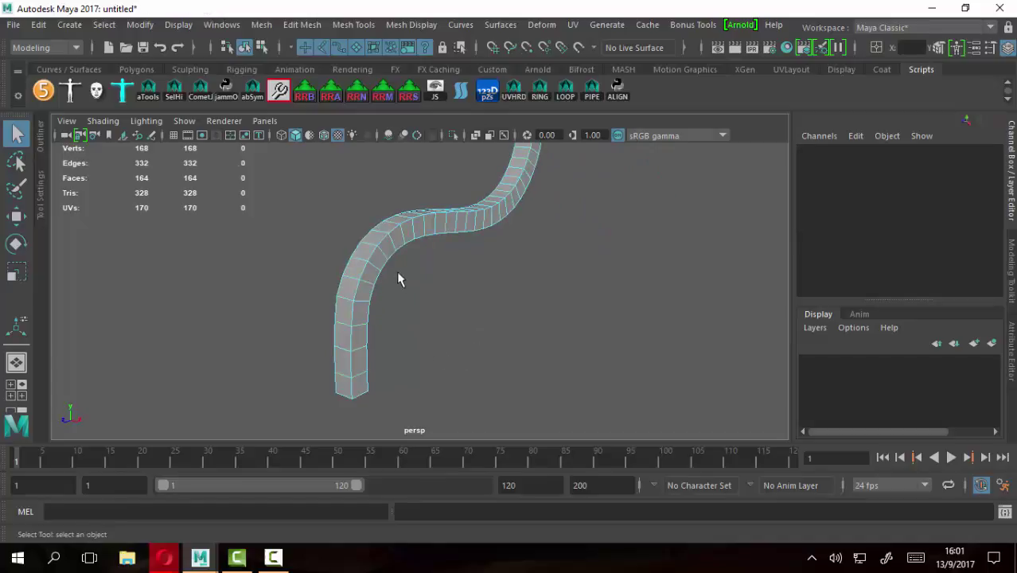
right_drag(400, 279, 442, 105)
mouse_move(376, 239)
alt+mouse_down()
mouse_move(386, 405)
mouse_move(466, 384)
mouse_move(400, 352)
mouse_move(381, 381)
mouse_move(404, 267)
mouse_move(379, 215)
mouse_move(407, 296)
mouse_move(400, 317)
mouse_move(401, 184)
alt+mouse_up()
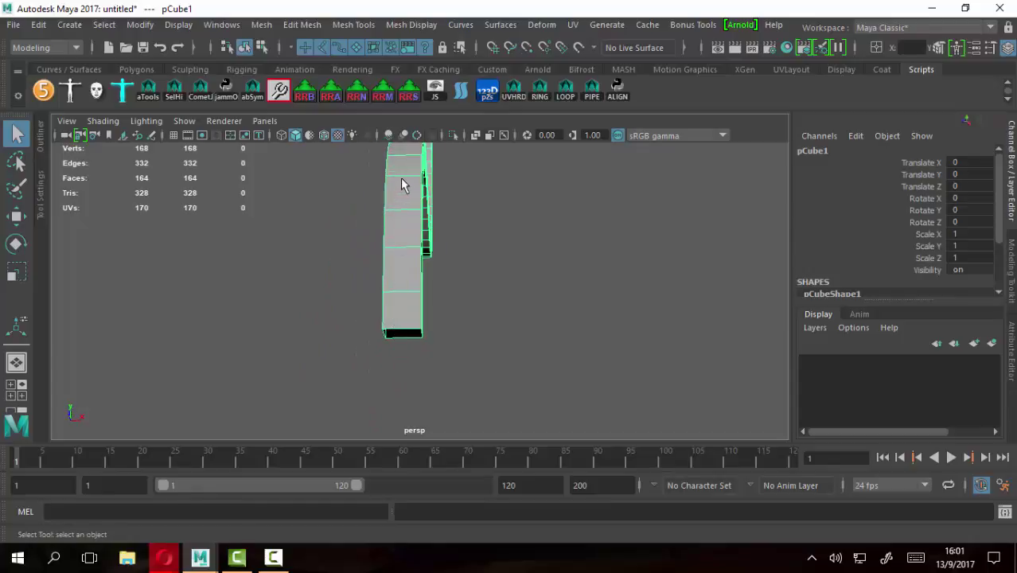
mouse_move(562, 367)
alt+mouse_down()
mouse_move(540, 330)
mouse_move(561, 307)
alt+mouse_up()
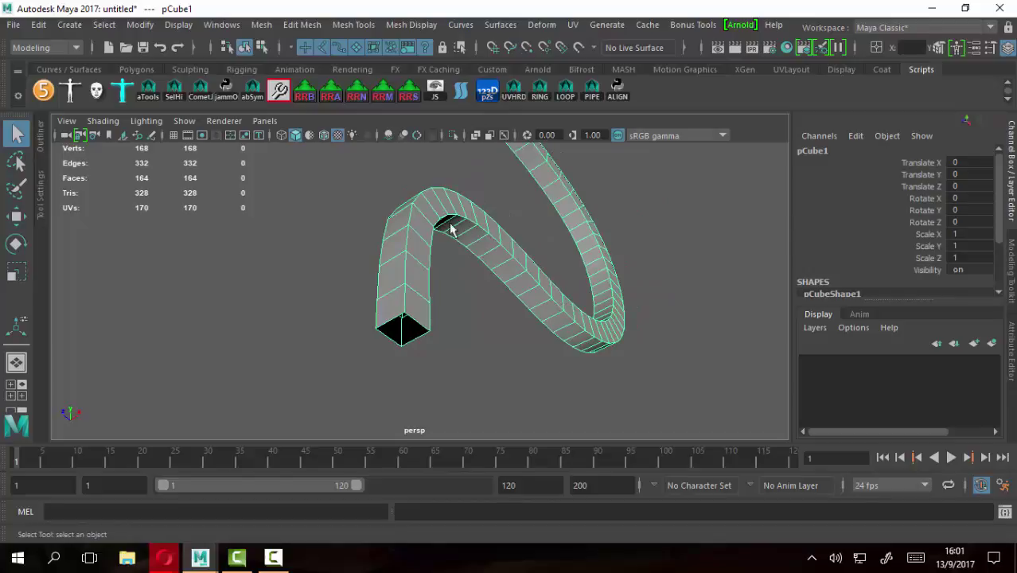
alt+drag(402, 274, 374, 275)
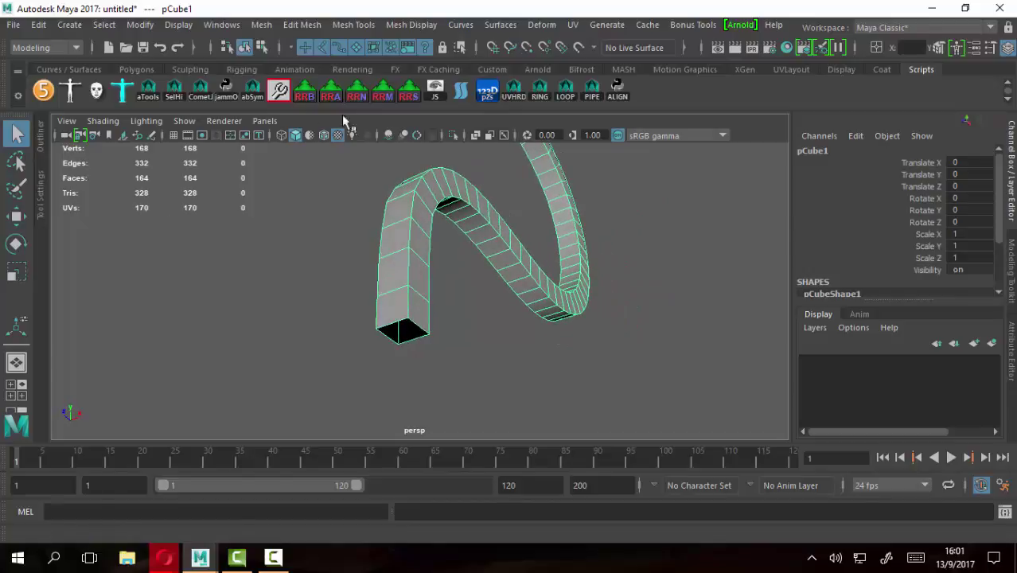
click(307, 25)
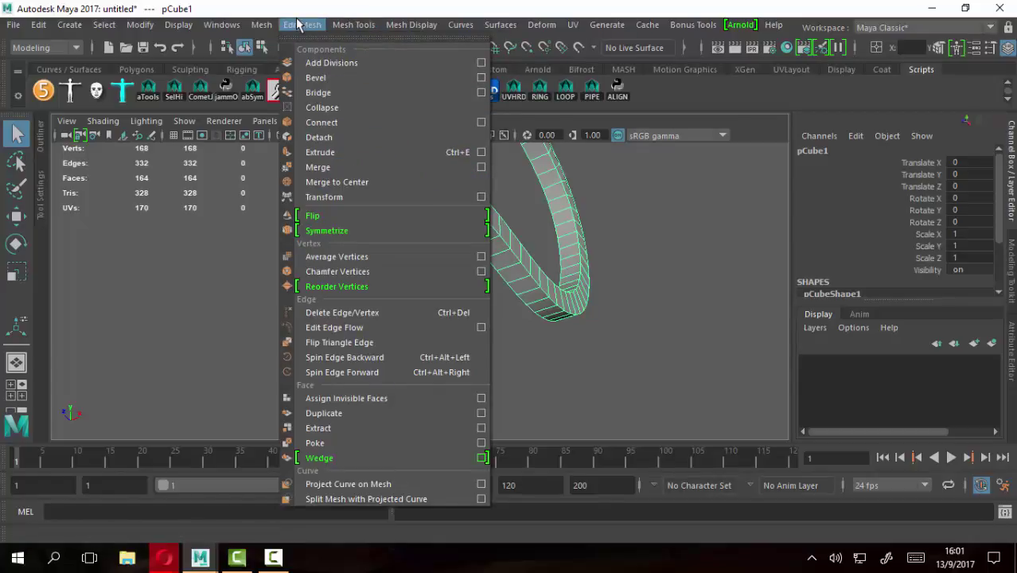
mouse_move(353, 25)
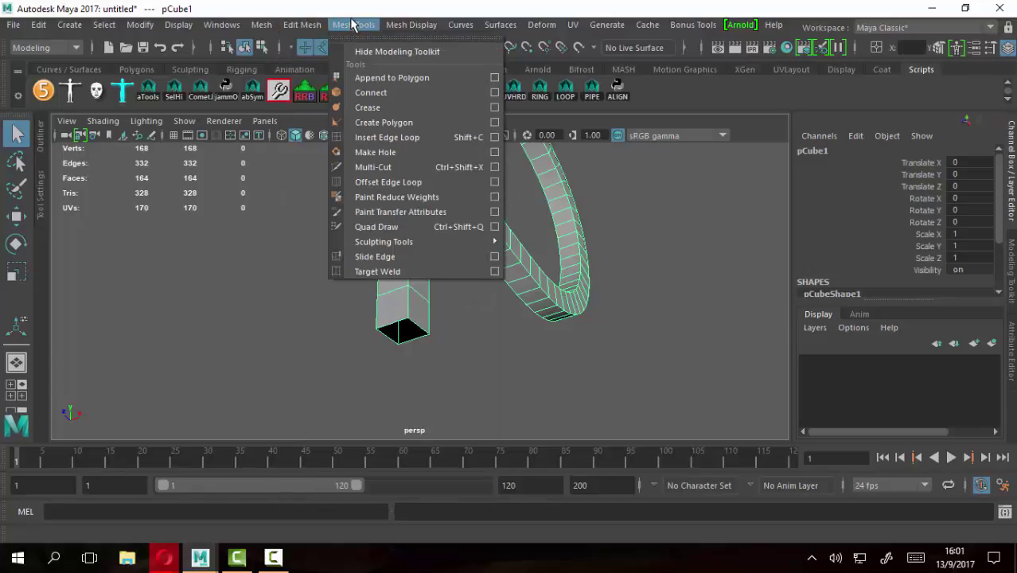
Insert four lengthwise edge loops along the tube with Insert Edge Loop
click(381, 139)
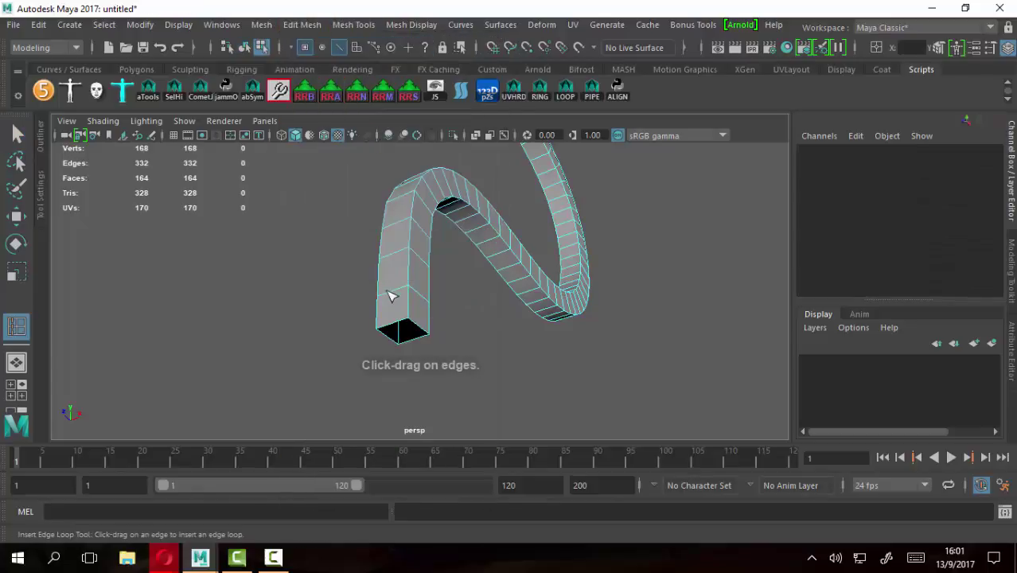
mouse_move(391, 294)
alt+mouse_down()
mouse_move(447, 295)
mouse_move(413, 298)
mouse_move(447, 334)
mouse_move(415, 318)
mouse_move(420, 303)
alt+mouse_up()
click(398, 299)
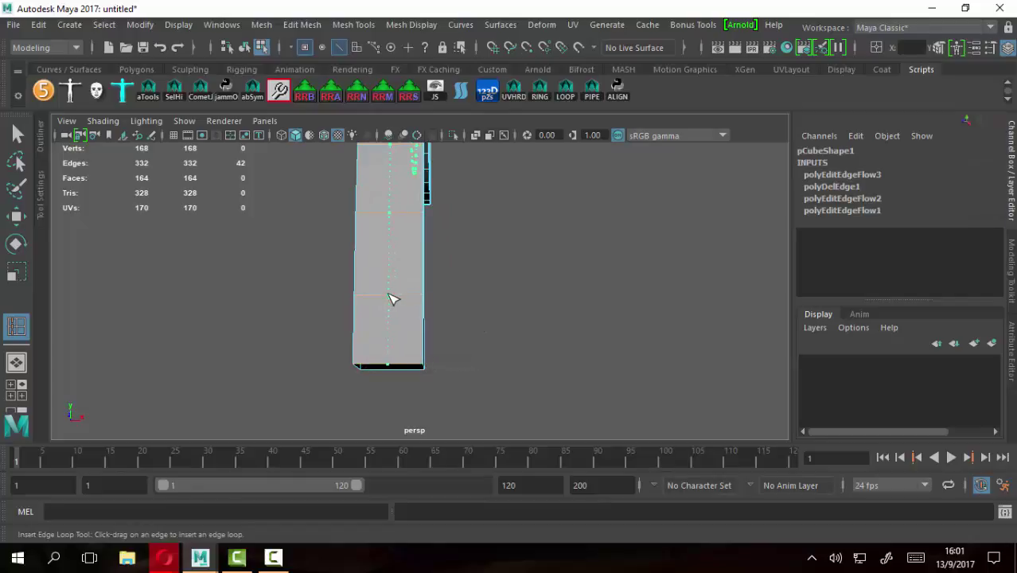
click(392, 299)
mouse_move(498, 297)
alt+mouse_down()
mouse_move(495, 273)
mouse_move(429, 300)
mouse_move(439, 288)
mouse_move(385, 299)
alt+mouse_up()
click(411, 303)
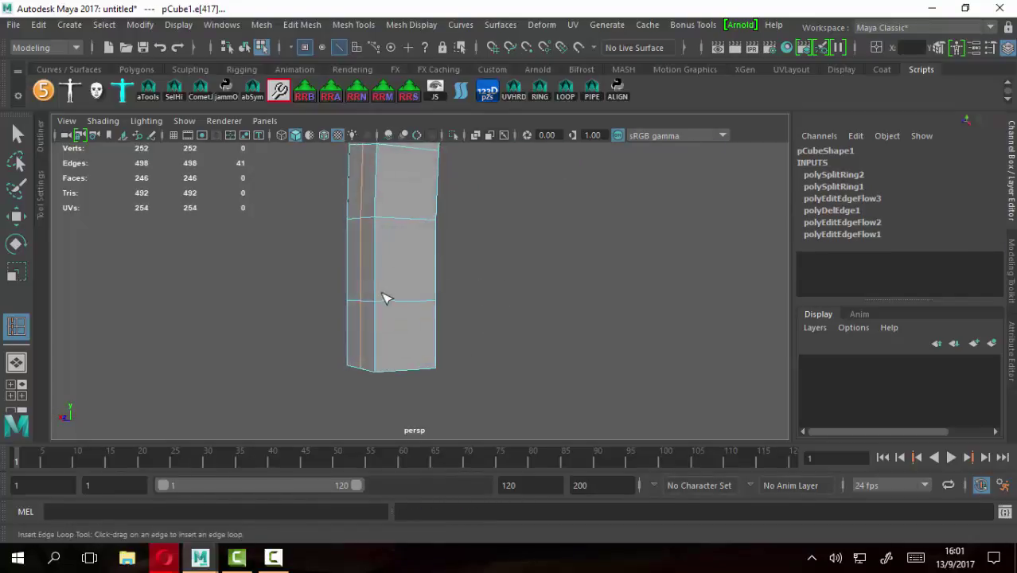
click(411, 306)
mouse_move(466, 296)
alt+mouse_down()
mouse_move(340, 296)
mouse_move(428, 310)
alt+mouse_up()
click(412, 309)
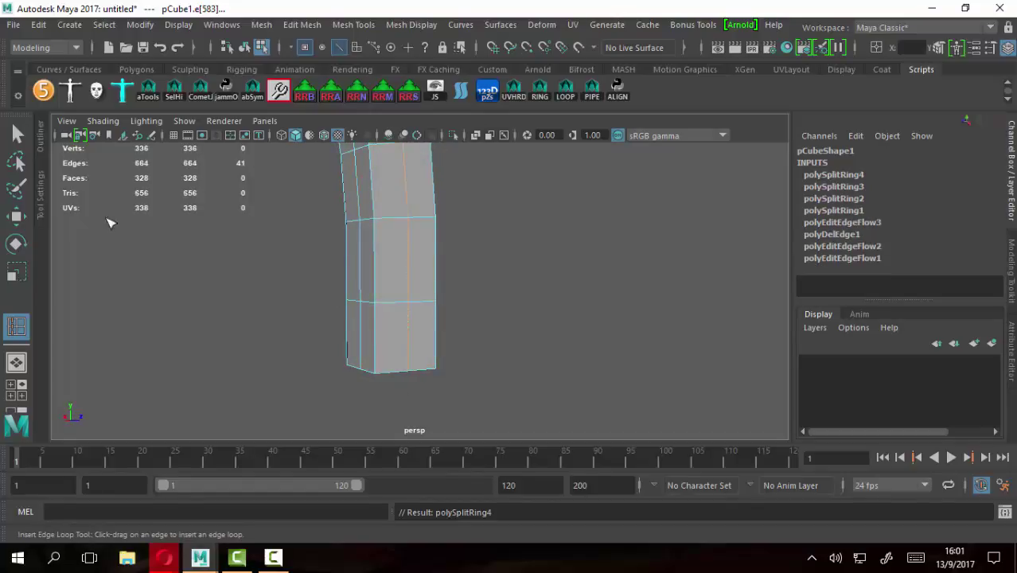
Select the newly inserted lengthwise edge loops
key(q)
click(368, 288)
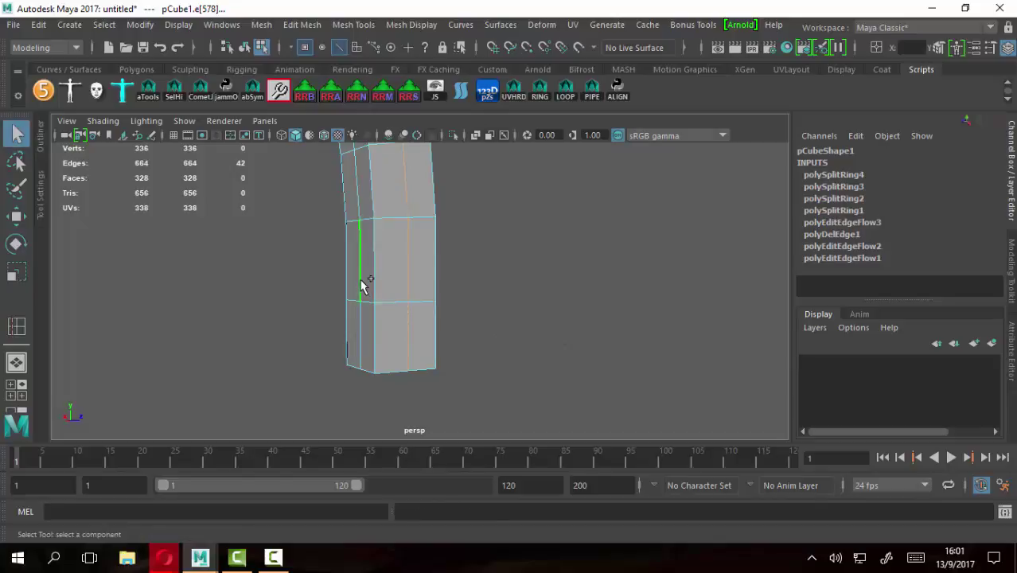
mouse_move(336, 302)
alt+mouse_down()
mouse_move(547, 295)
mouse_move(405, 272)
alt+mouse_up()
shift+click(379, 267)
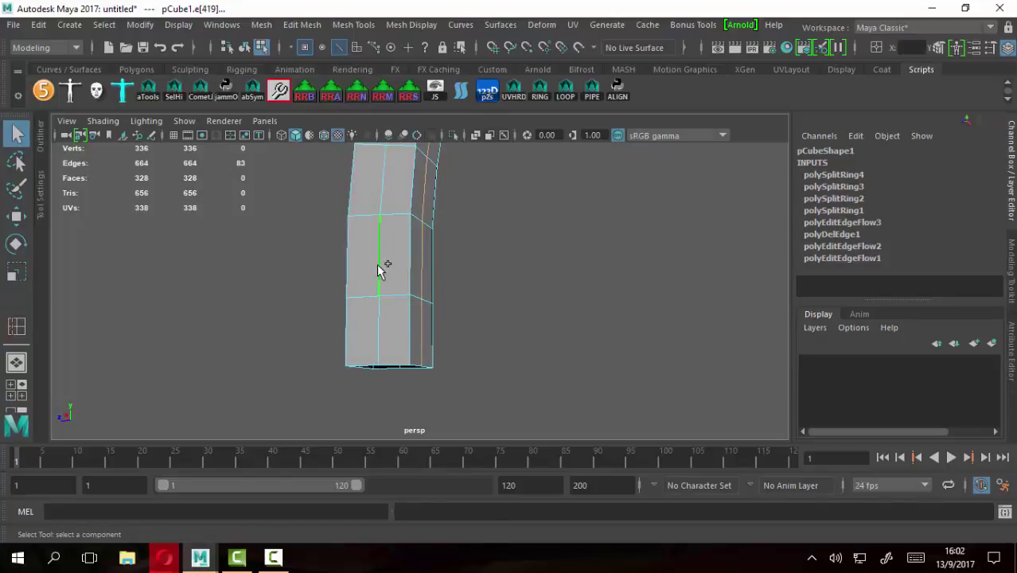
alt+drag(322, 292, 450, 300)
click(373, 283)
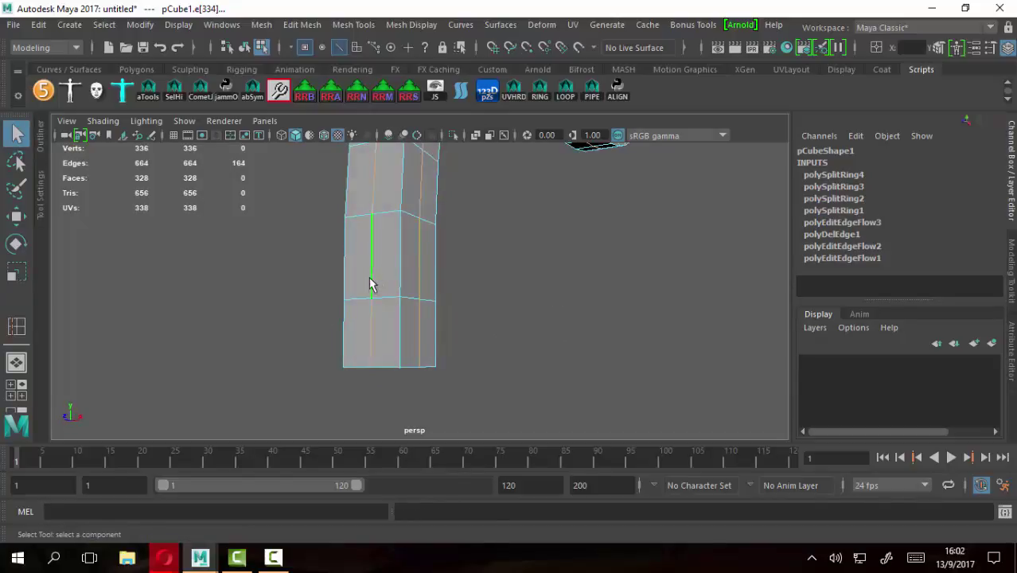
alt+drag(373, 284, 438, 298)
click(309, 25)
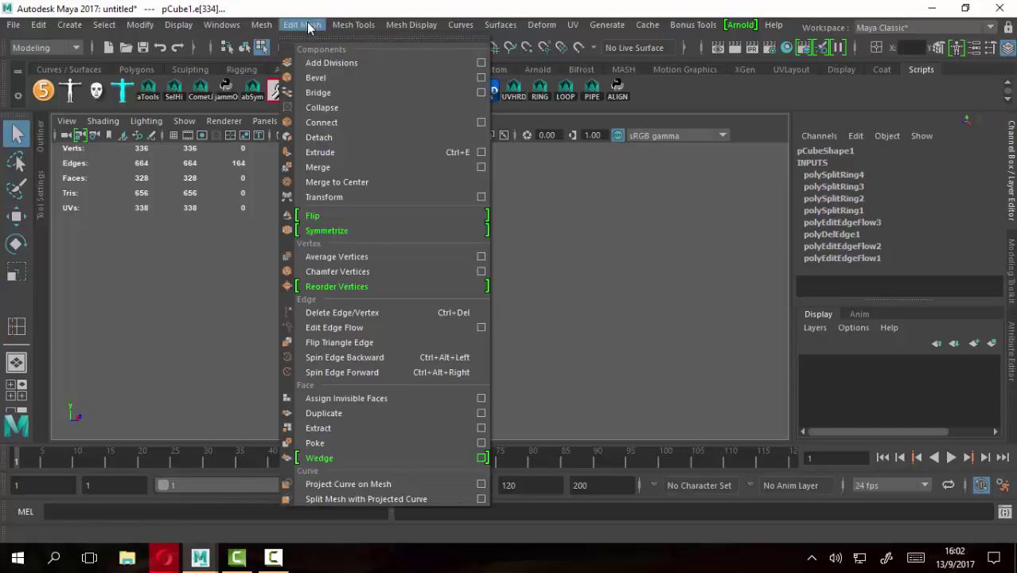
Apply Edit Edge Flow to the new lengthwise loops with Adjust Edge Flow 1, then return to object mode
click(325, 327)
key(t)
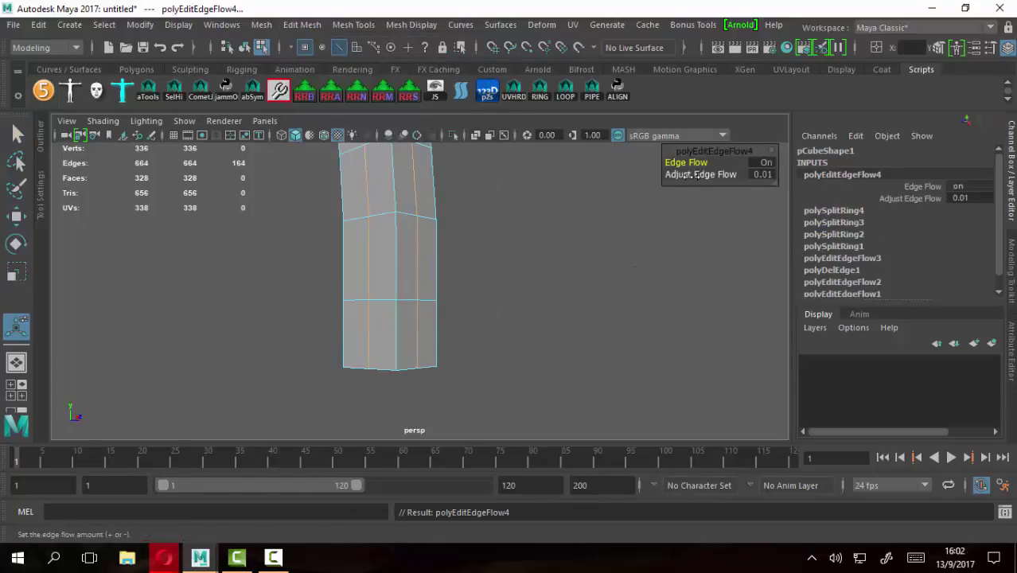
drag(696, 176, 706, 177)
mouse_move(465, 360)
alt+mouse_down()
mouse_move(525, 284)
mouse_move(547, 206)
mouse_move(440, 192)
mouse_move(394, 227)
mouse_move(405, 314)
mouse_move(333, 339)
mouse_move(211, 359)
alt+mouse_up()
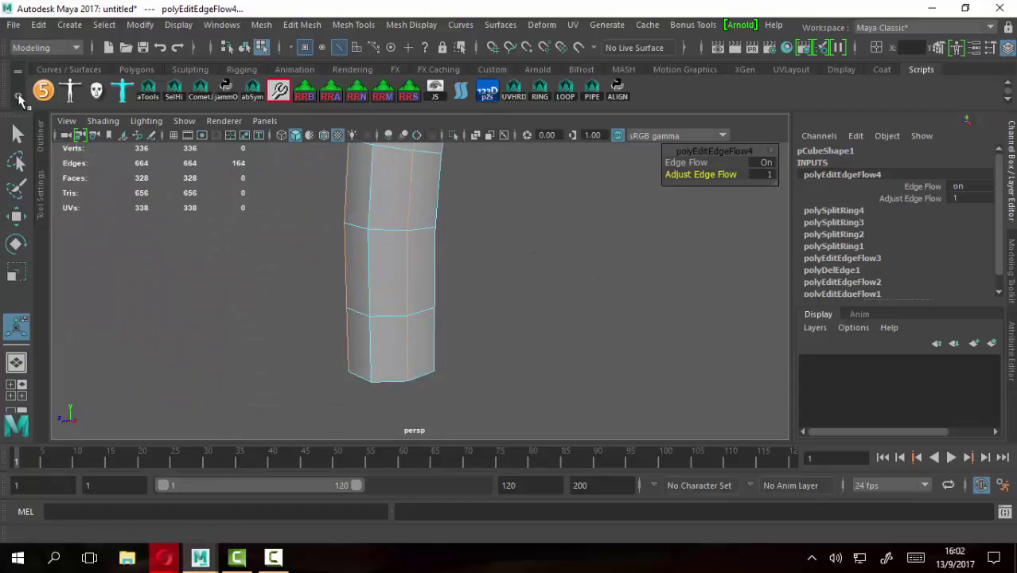
key(q)
right_drag(386, 229, 442, 103)
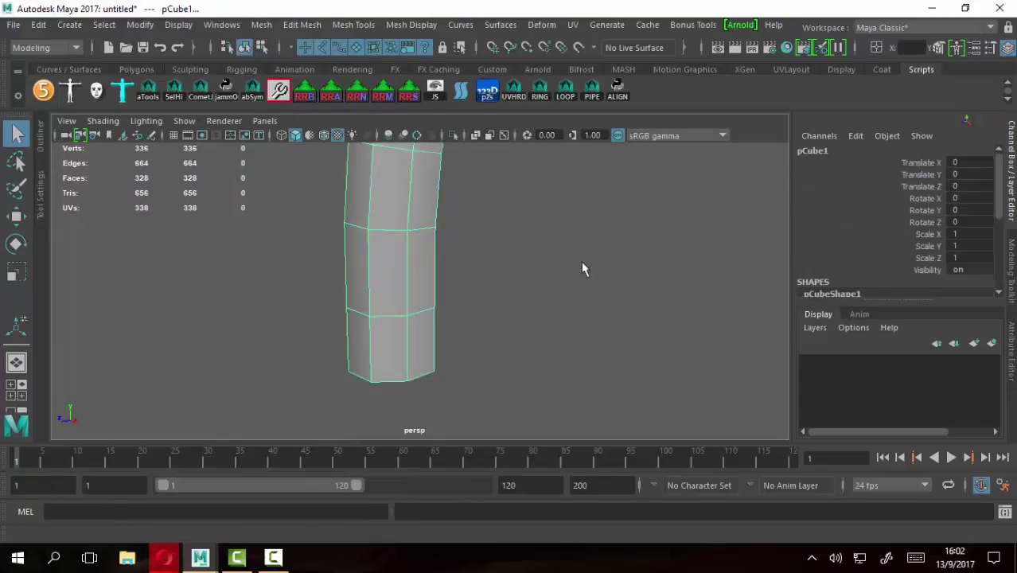
mouse_move(584, 268)
alt+mouse_down()
mouse_move(515, 225)
mouse_move(374, 246)
alt+mouse_up()
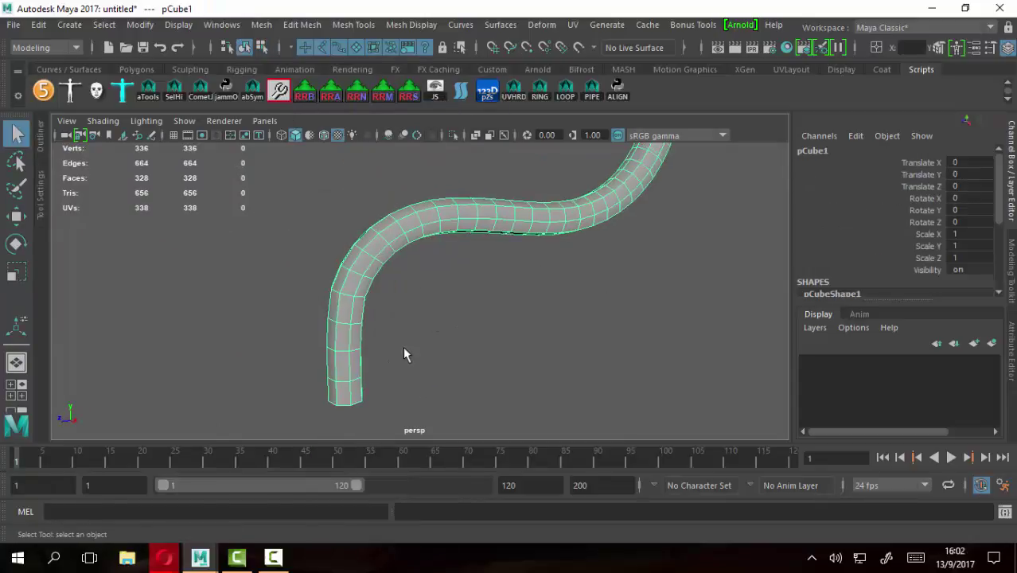
Preview the tube smoothed with 3, then switch back to normal display with 1
key(3)
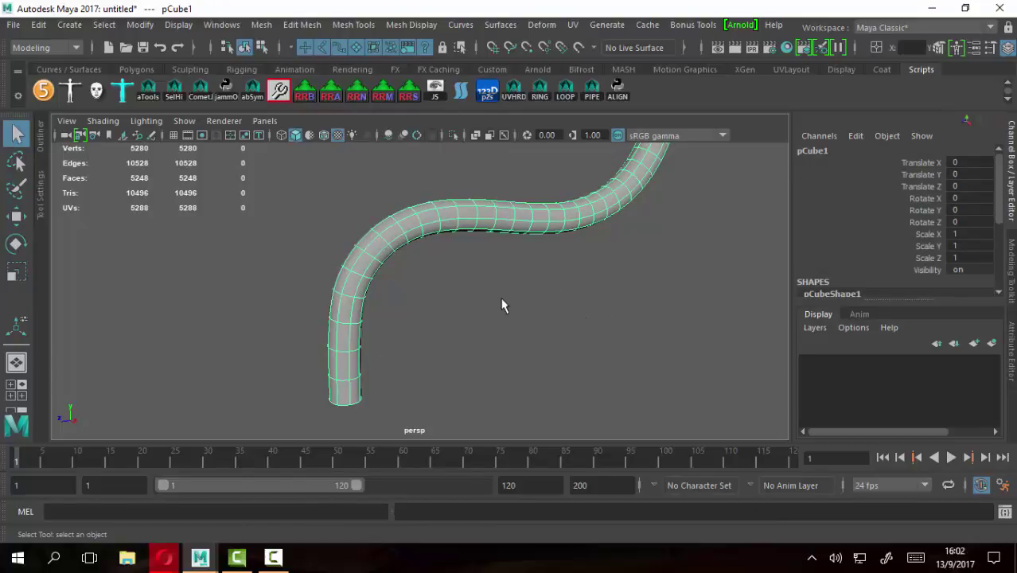
click(501, 304)
mouse_move(665, 316)
alt+mouse_down()
mouse_move(601, 308)
mouse_move(533, 371)
mouse_move(528, 308)
mouse_move(615, 288)
mouse_move(529, 318)
alt+mouse_up()
click(374, 243)
alt+right_drag(373, 243, 577, 353)
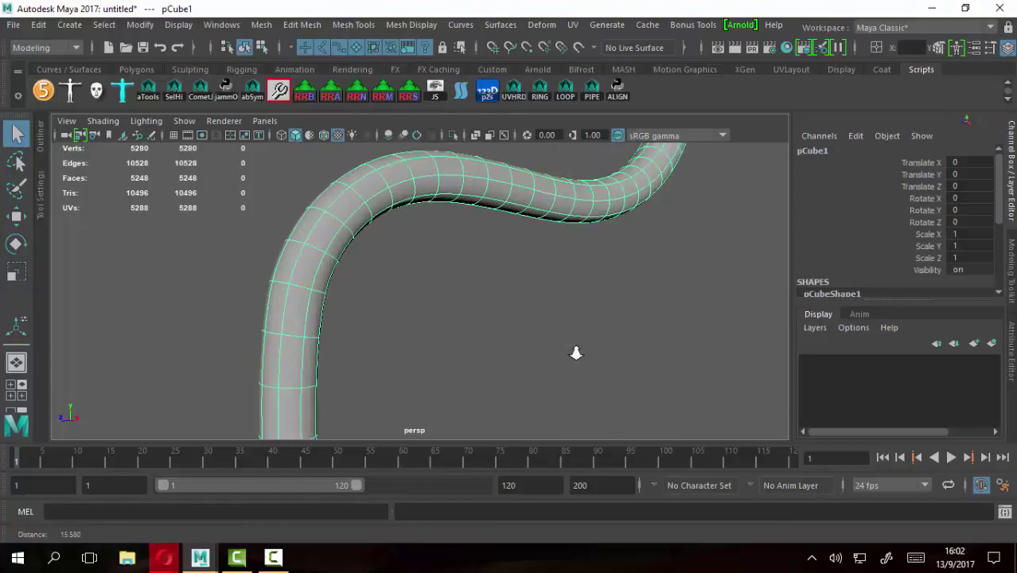
key(1)
mouse_move(391, 300)
alt+mouse_down()
mouse_move(436, 282)
mouse_move(404, 278)
mouse_move(347, 329)
mouse_move(366, 325)
alt+mouse_up()
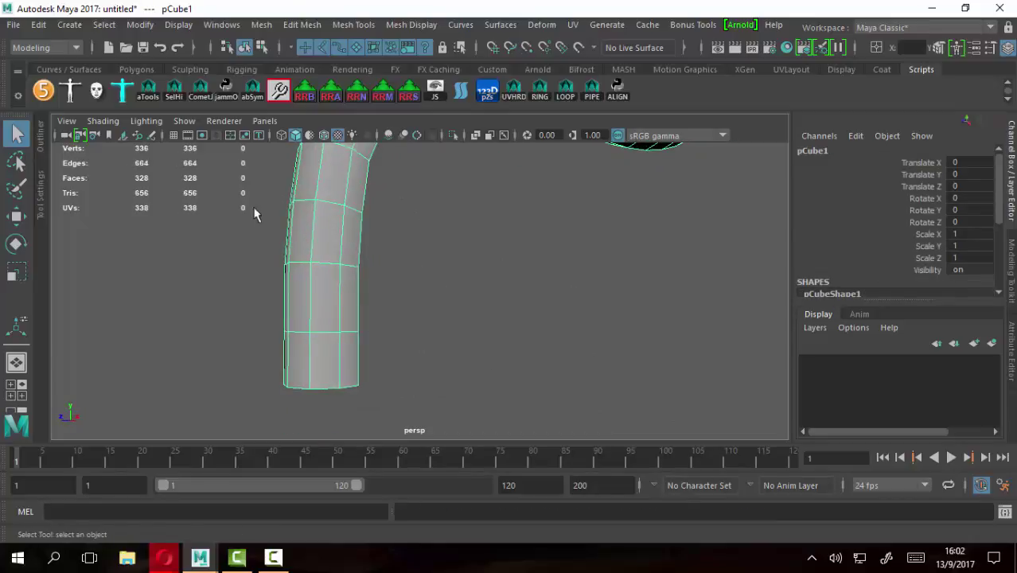
Select edges from the tube's bottom and convert them to full edge loops, 168 edges total
right_drag(346, 128, 345, 84)
click(348, 177)
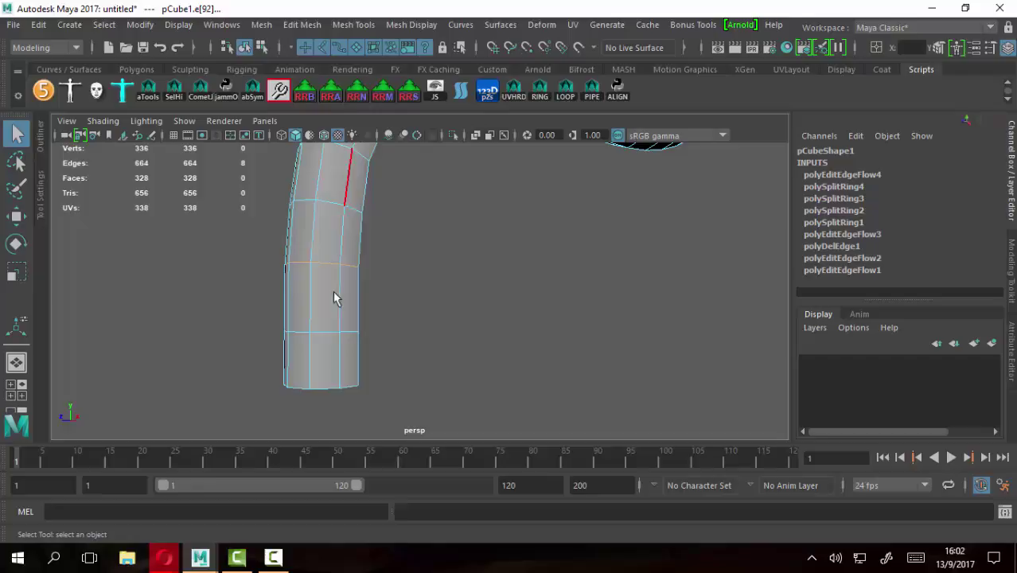
click(321, 331)
click(566, 89)
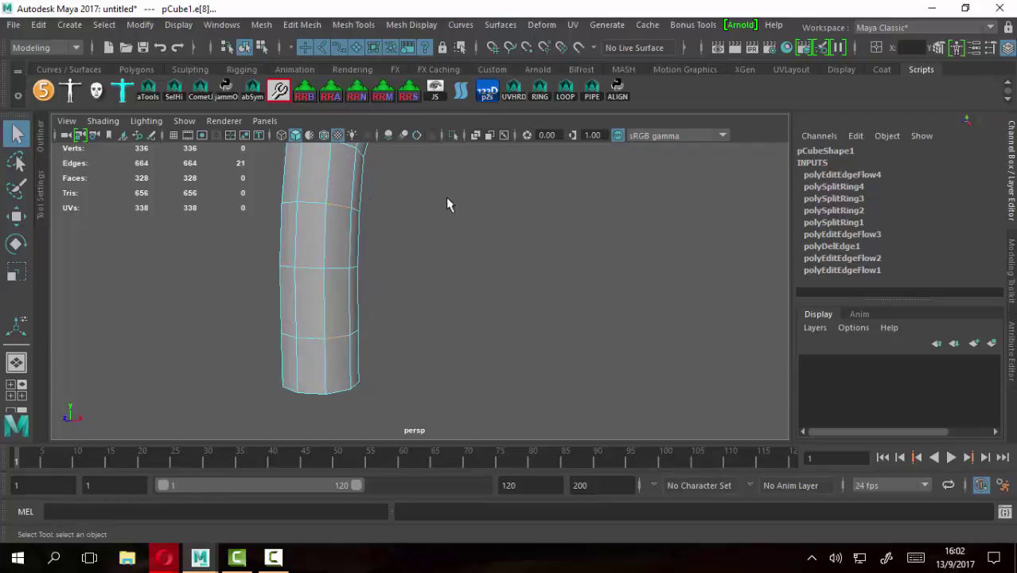
alt+middle_drag(447, 199, 408, 290)
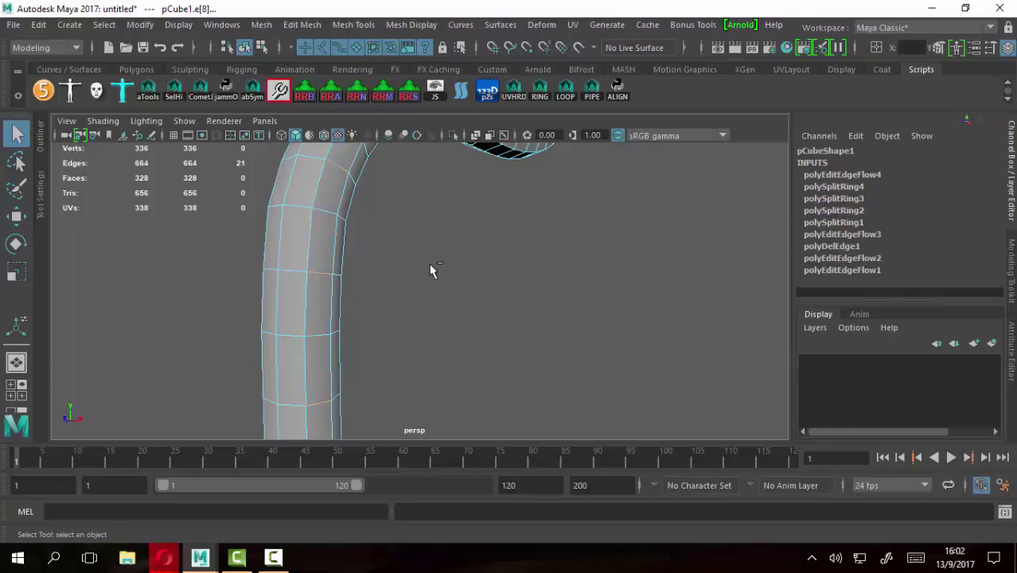
ctrl+right_drag(430, 270, 555, 319)
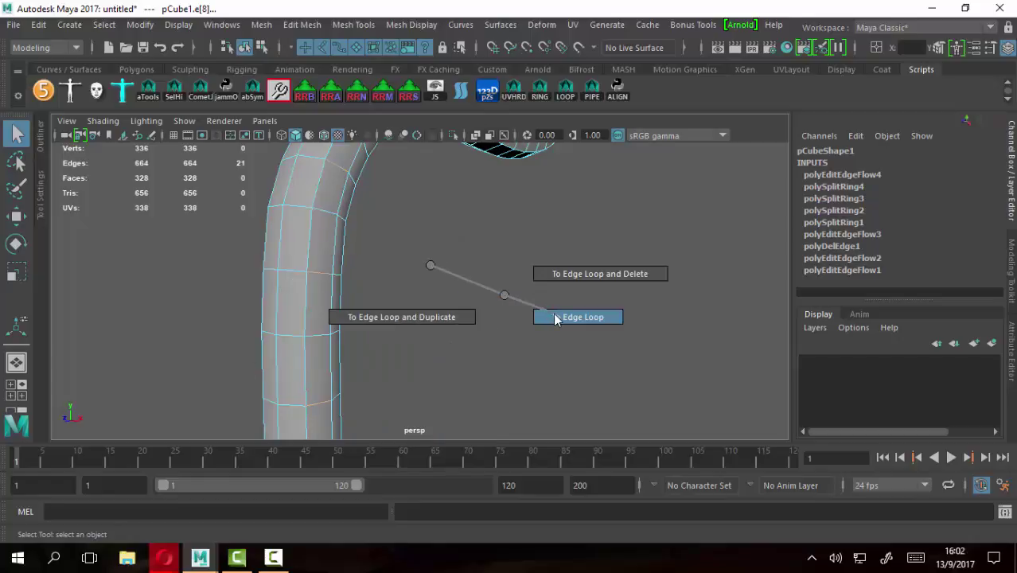
mouse_move(554, 317)
alt+mouse_down()
mouse_move(465, 311)
mouse_move(565, 256)
mouse_move(472, 271)
mouse_move(488, 257)
mouse_move(458, 240)
mouse_move(458, 258)
alt+mouse_up()
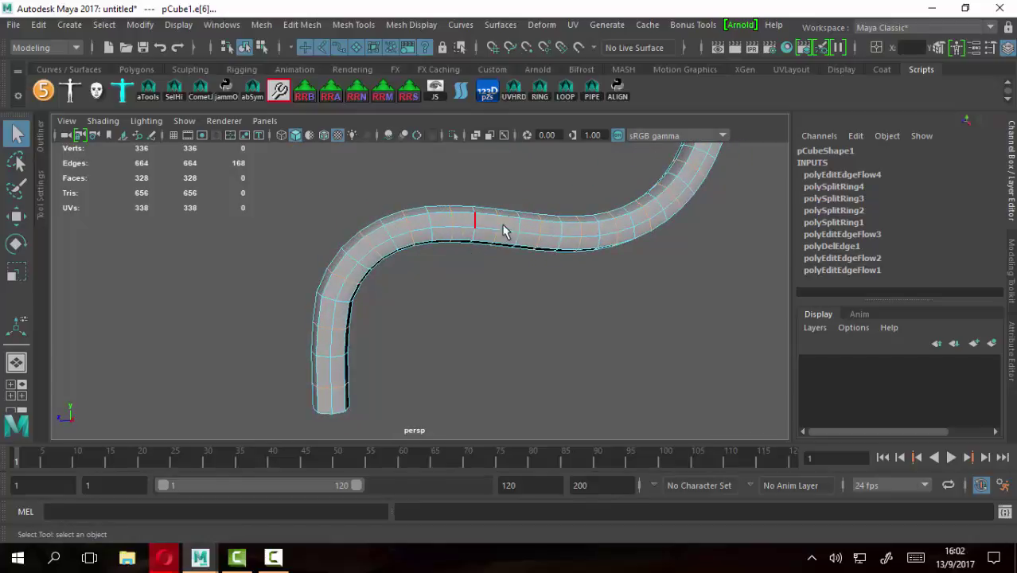
mouse_move(503, 231)
alt+mouse_down()
mouse_move(391, 291)
mouse_move(404, 259)
mouse_move(495, 243)
mouse_move(465, 285)
mouse_move(520, 334)
alt+mouse_up()
mouse_move(356, 307)
alt+mouse_down()
mouse_move(595, 288)
mouse_move(518, 287)
mouse_move(391, 318)
mouse_move(447, 336)
mouse_move(368, 338)
alt+mouse_up()
alt+middle_drag(488, 309, 443, 285)
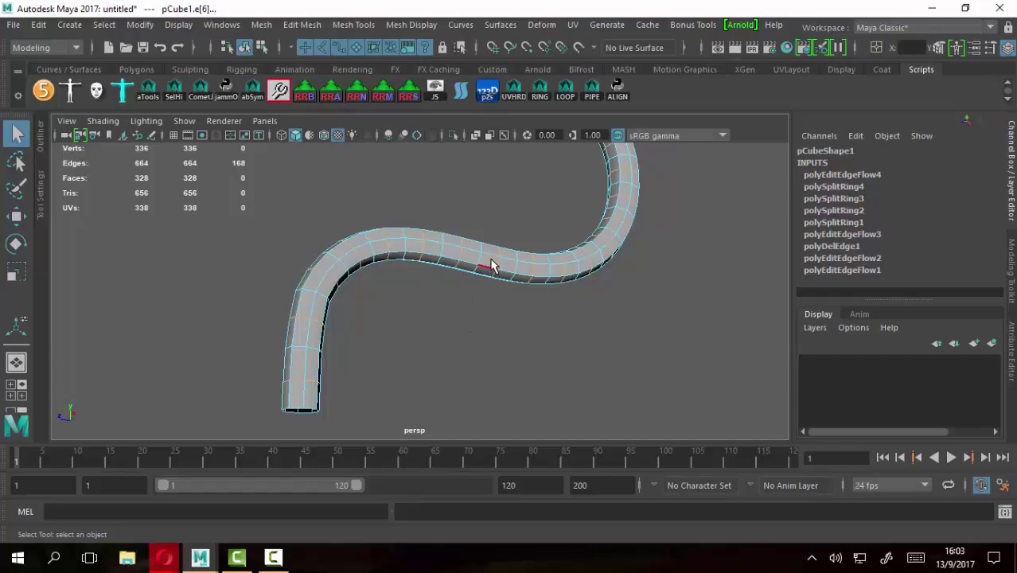
Convert the selected edge loops to their vertices
ctrl+right_click(402, 303)
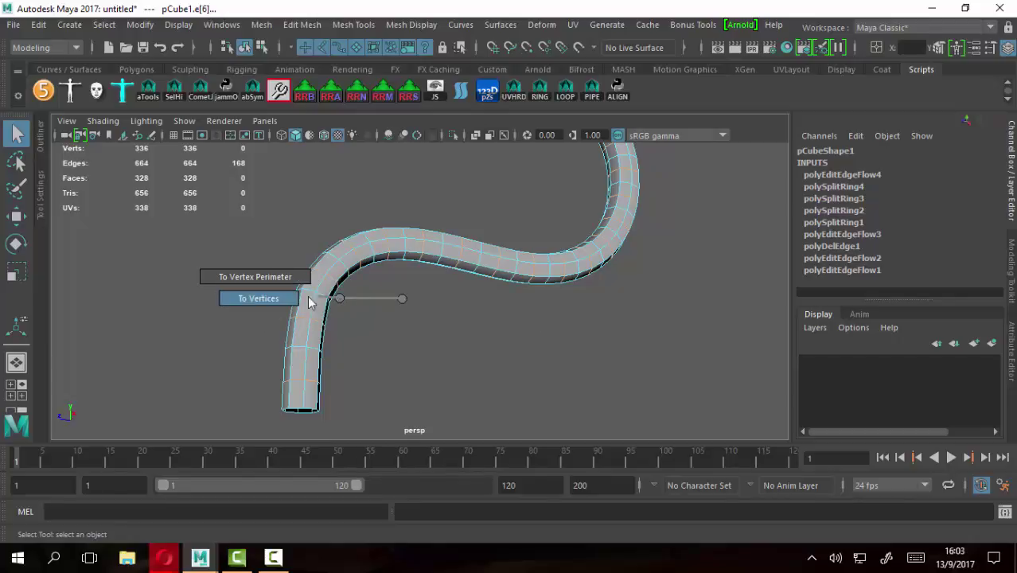
ctrl+right_drag(340, 304, 278, 295)
alt+drag(386, 295, 398, 295)
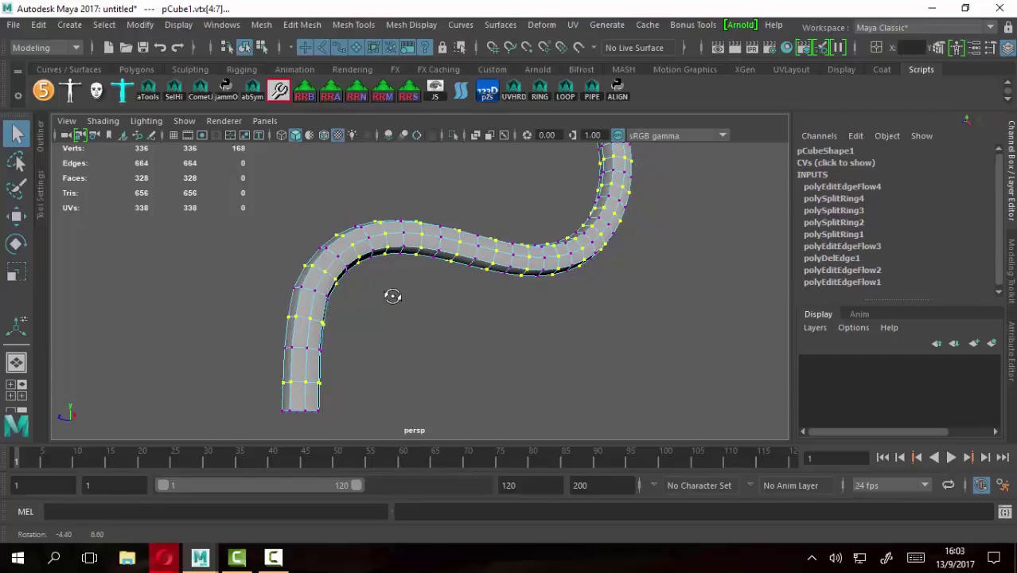
Move the loop vertices outward along their normals so the tube bulges into segments
click(17, 216)
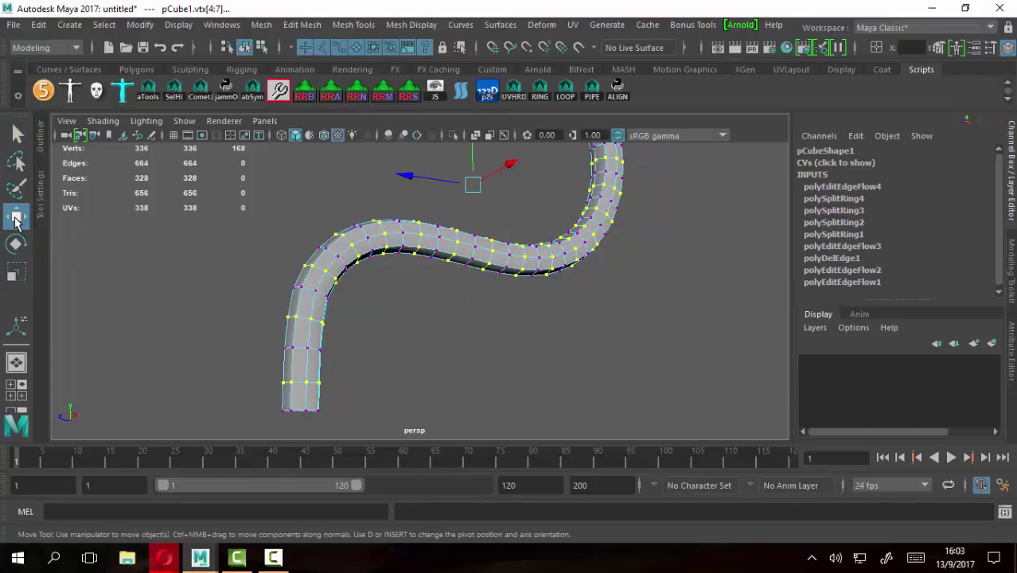
alt+drag(404, 239, 444, 297)
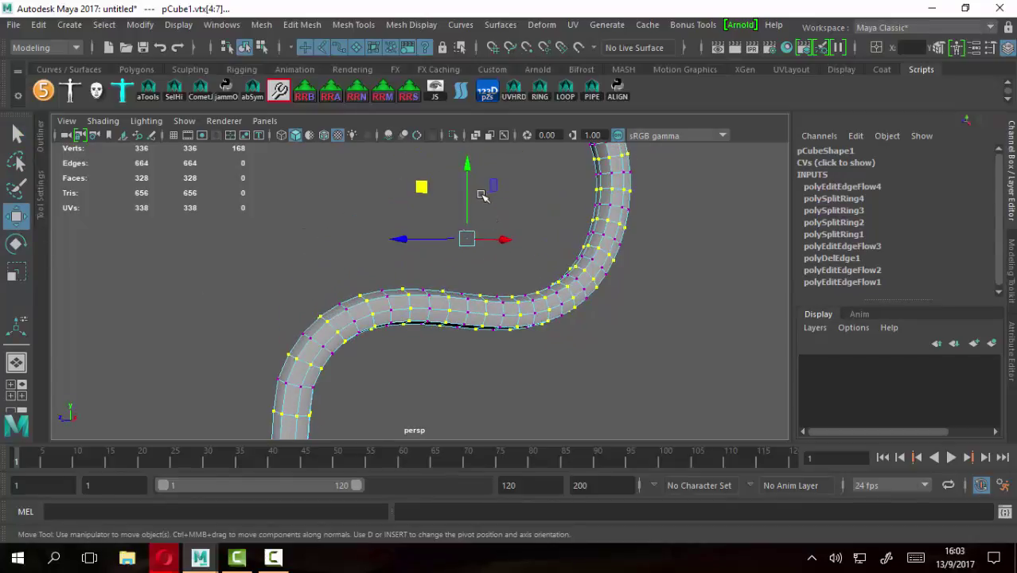
click(462, 261)
mouse_move(461, 262)
mouse_down()
mouse_move(403, 282)
mouse_move(340, 257)
mouse_up()
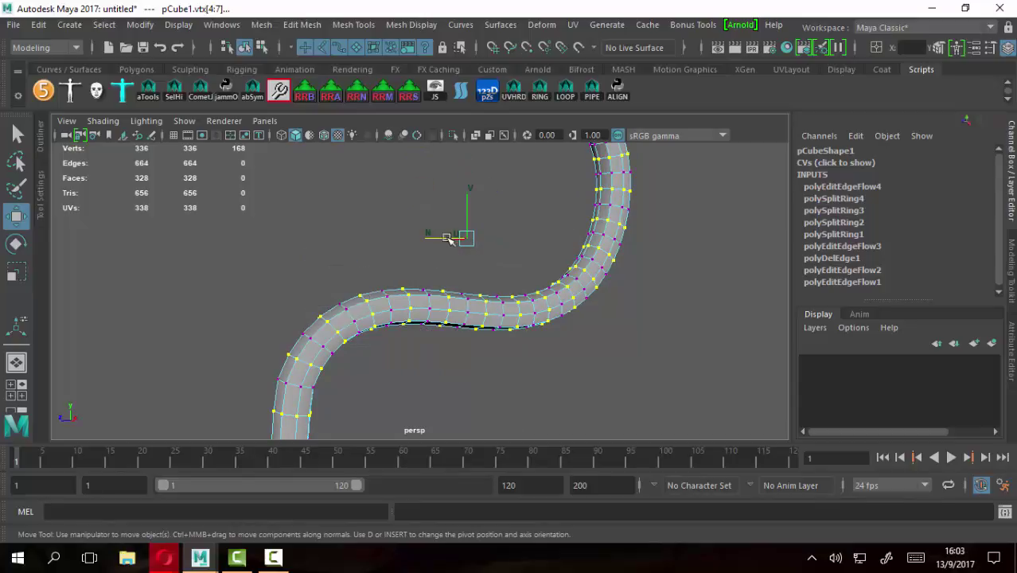
mouse_move(449, 239)
alt+mouse_down()
mouse_move(527, 250)
mouse_move(229, 253)
mouse_move(549, 357)
mouse_move(477, 365)
alt+mouse_up()
mouse_move(477, 365)
alt+middle_down()
mouse_move(275, 285)
mouse_move(358, 268)
alt+middle_up()
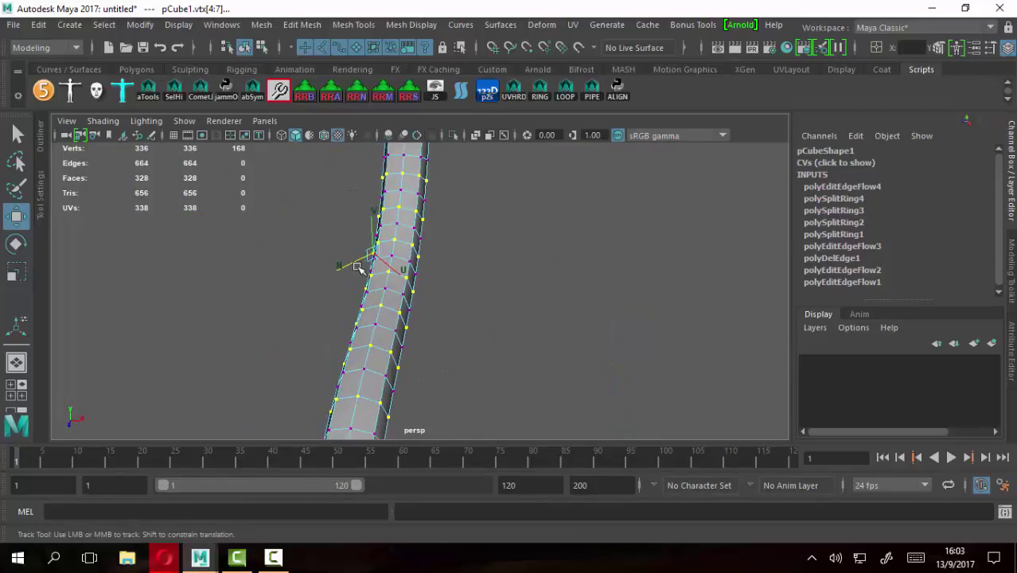
drag(344, 267, 422, 279)
alt+middle_drag(536, 272, 500, 314)
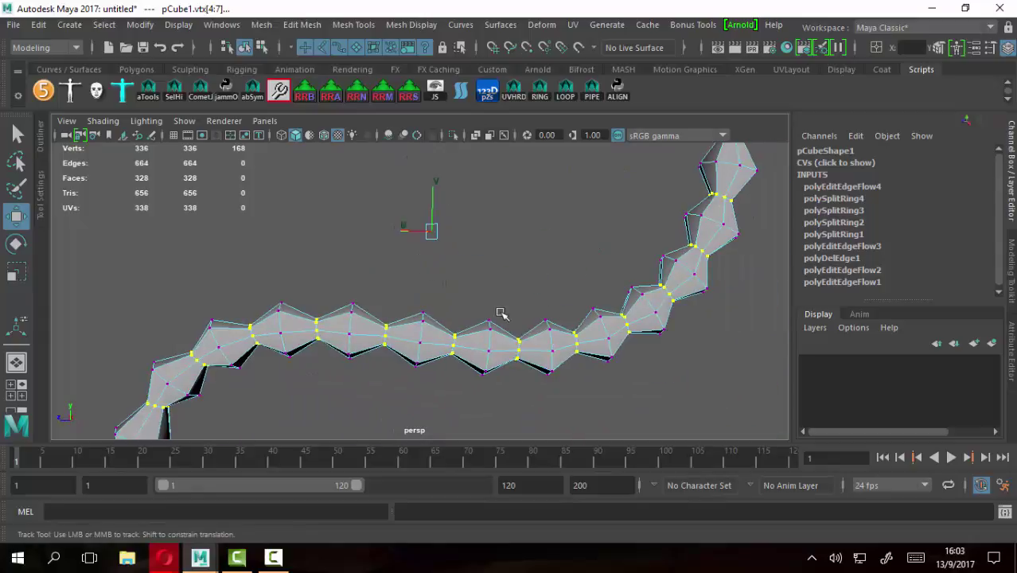
mouse_move(401, 242)
alt+mouse_down()
mouse_move(440, 250)
mouse_move(331, 203)
alt+mouse_up()
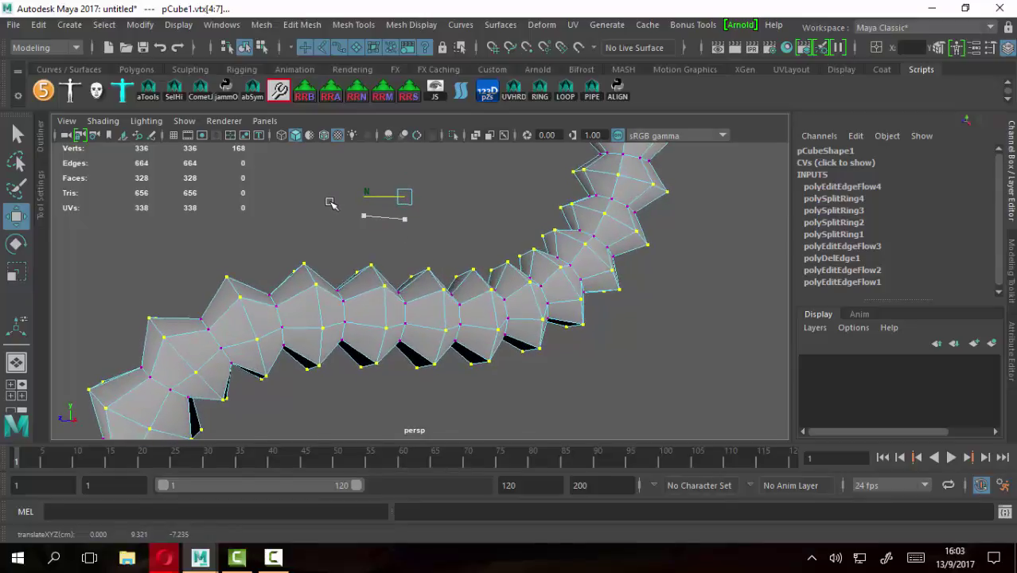
alt+drag(518, 330, 477, 326)
alt+right_drag(478, 327, 422, 331)
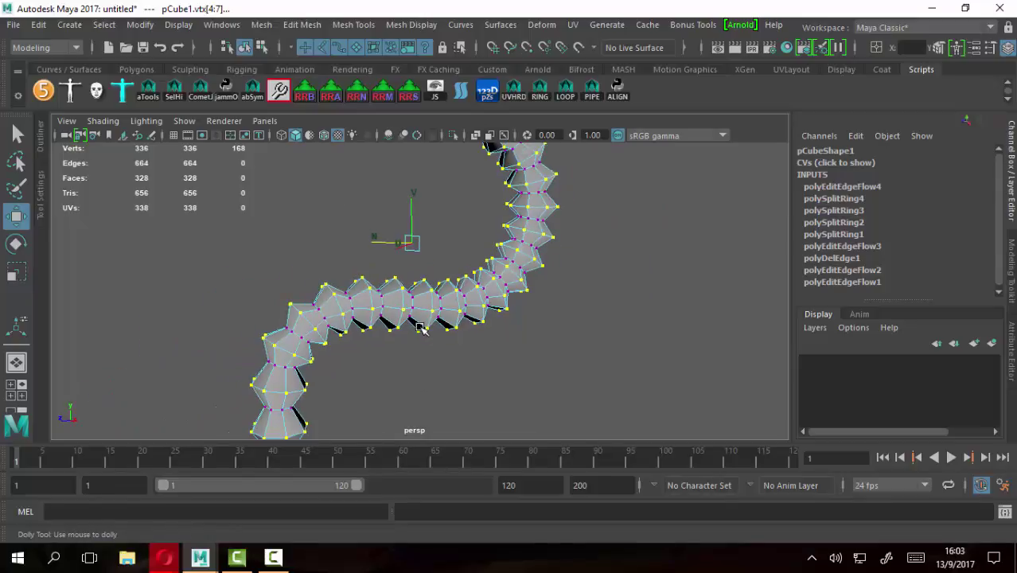
Preview the bulging tube smoothed, then clear the vertex selection
key(3)
key(q)
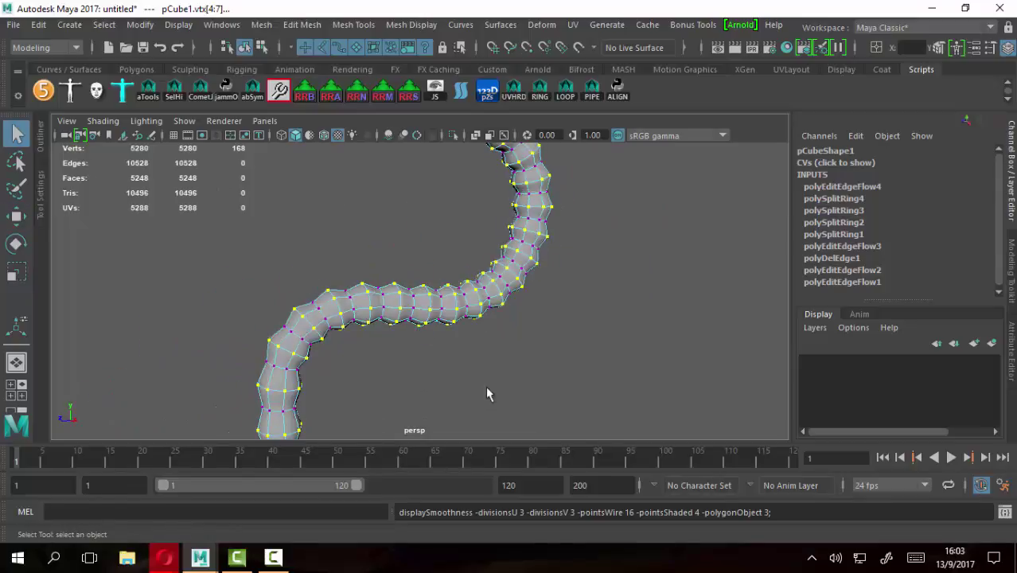
click(486, 386)
Select the tube and expand one edge into a full edge ring across the segments
right_drag(504, 288, 570, 163)
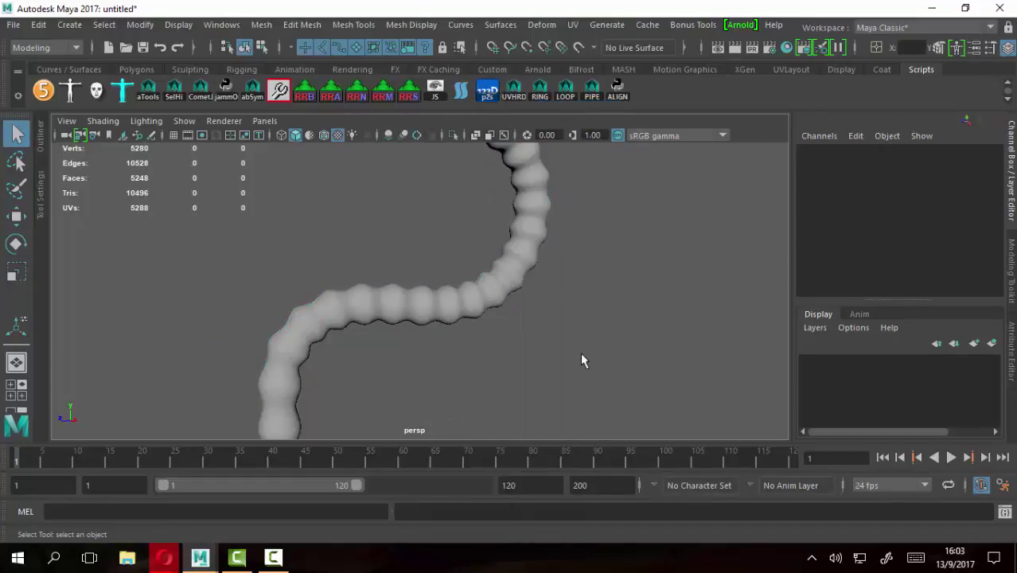
mouse_move(580, 353)
alt+mouse_down()
mouse_move(384, 328)
mouse_move(575, 314)
mouse_move(765, 334)
alt+mouse_up()
scroll(291, 297, up, 3)
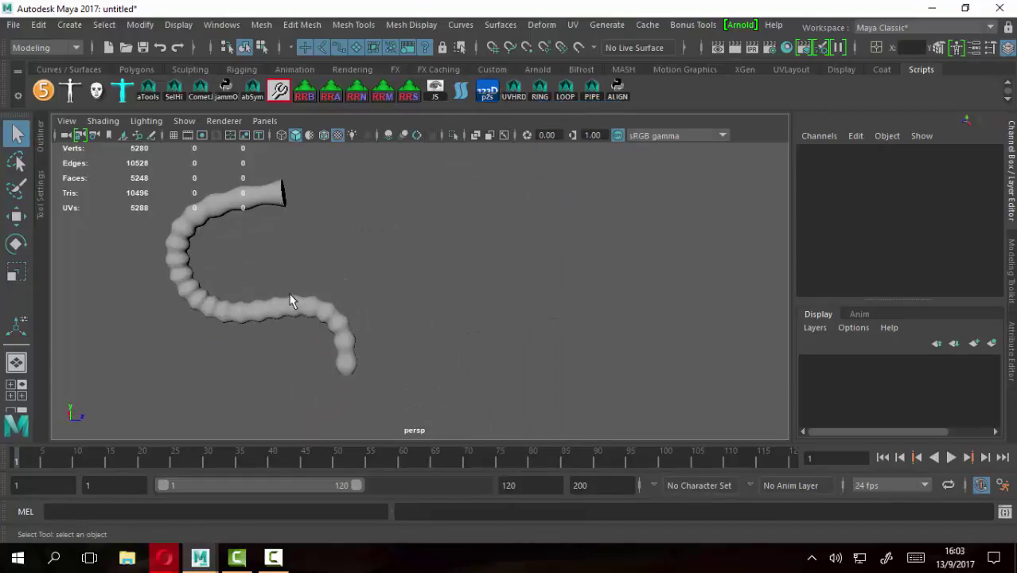
scroll(433, 330, up, 3)
scroll(573, 375, up, 3)
mouse_move(571, 368)
alt+mouse_down()
mouse_move(622, 354)
mouse_move(483, 315)
mouse_move(516, 336)
alt+mouse_up()
click(516, 336)
mouse_move(605, 359)
alt+mouse_down()
mouse_move(570, 391)
mouse_move(570, 371)
mouse_move(472, 375)
mouse_move(464, 270)
mouse_move(504, 318)
mouse_move(466, 336)
mouse_move(461, 127)
alt+mouse_up()
mouse_move(462, 128)
right_down()
mouse_move(465, 231)
mouse_move(450, 107)
mouse_move(458, 92)
right_up()
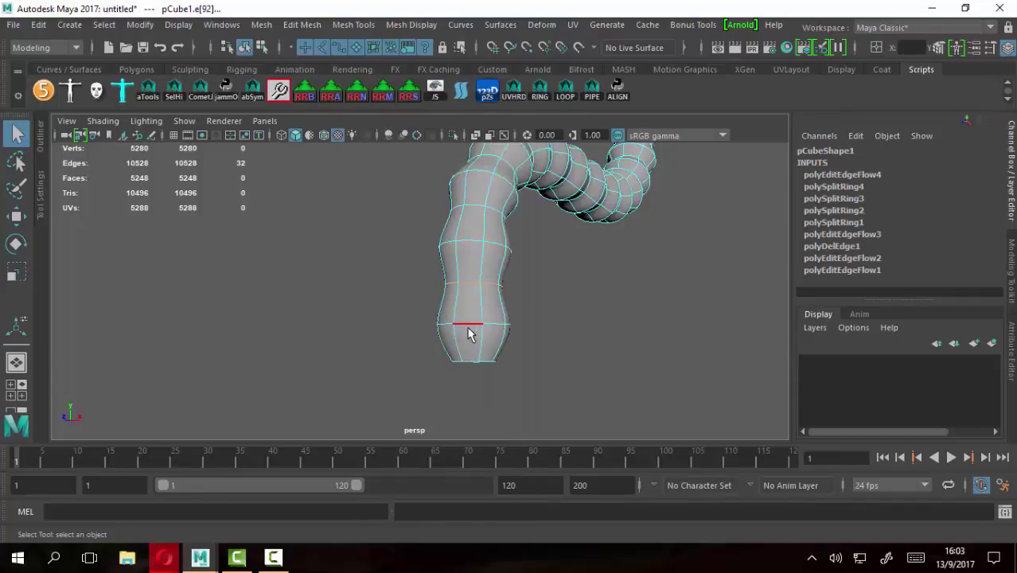
mouse_move(342, 310)
alt+mouse_down()
mouse_move(495, 295)
mouse_move(413, 352)
mouse_move(424, 375)
mouse_move(424, 358)
alt+mouse_up()
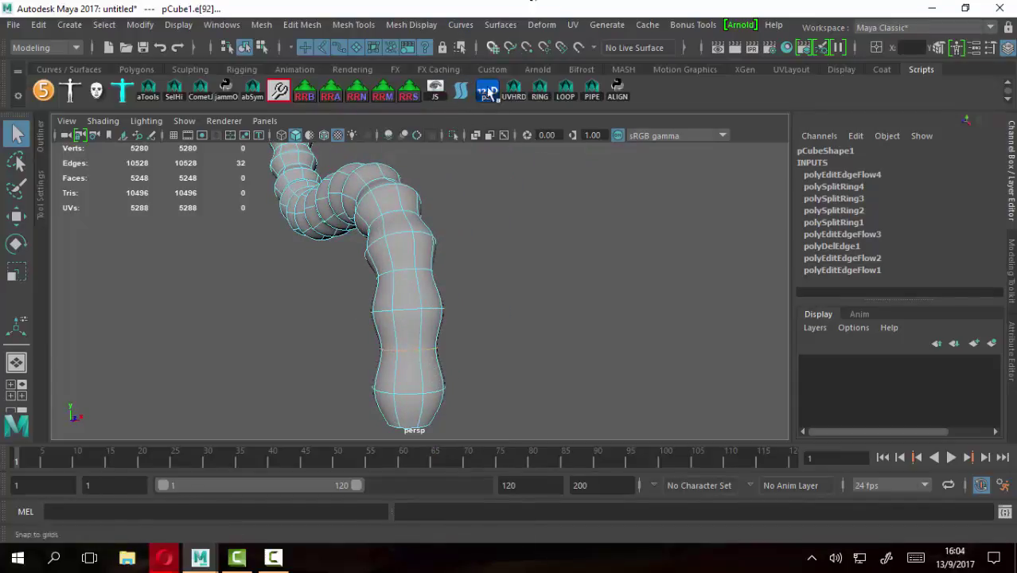
click(539, 89)
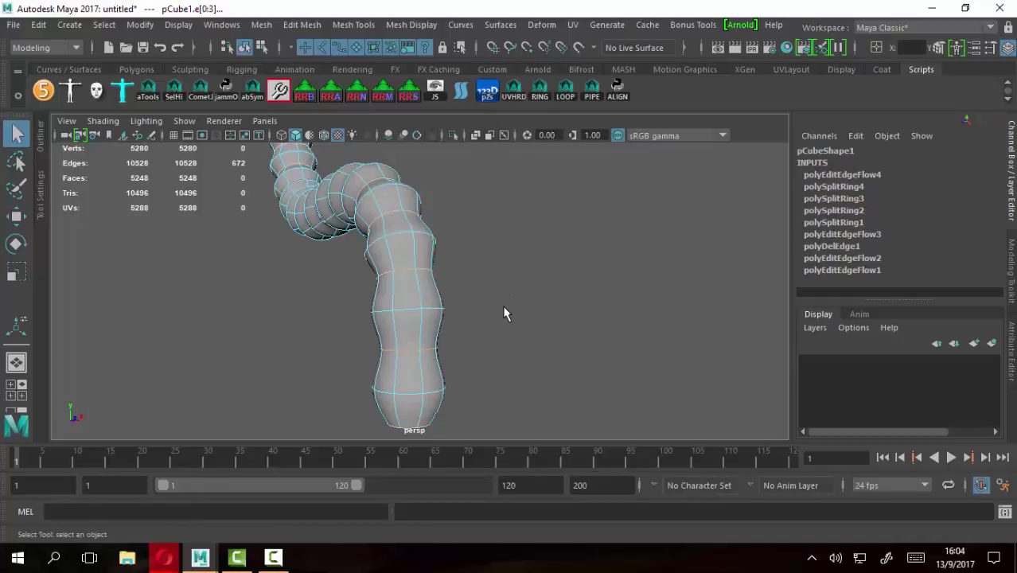
Turn off smooth preview to view the tentacle's low-poly cage
mouse_move(502, 313)
alt+mouse_down()
mouse_move(411, 336)
mouse_move(526, 332)
mouse_move(298, 343)
mouse_move(472, 332)
alt+mouse_up()
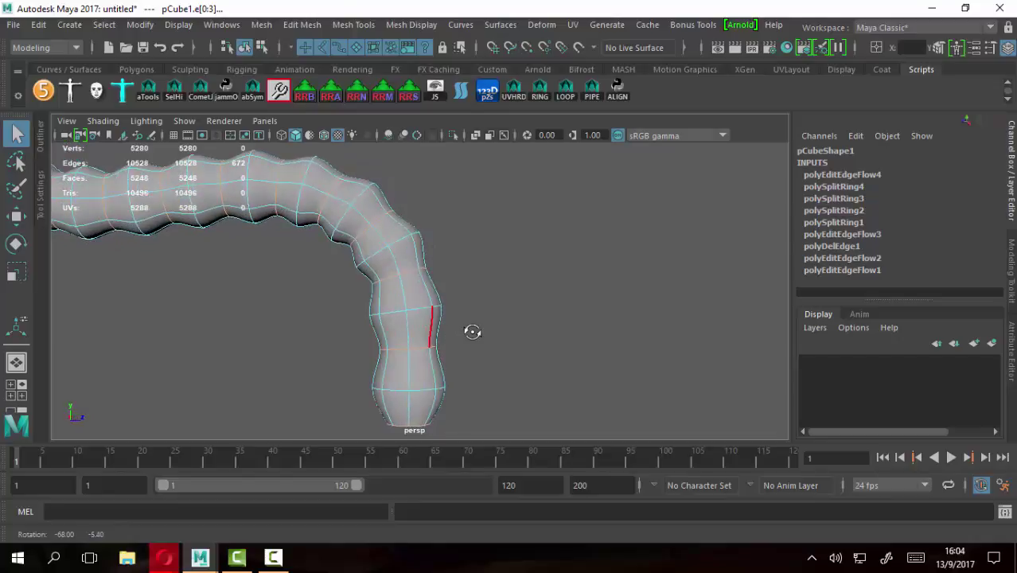
scroll(422, 293, up, 2)
scroll(469, 292, up, 2)
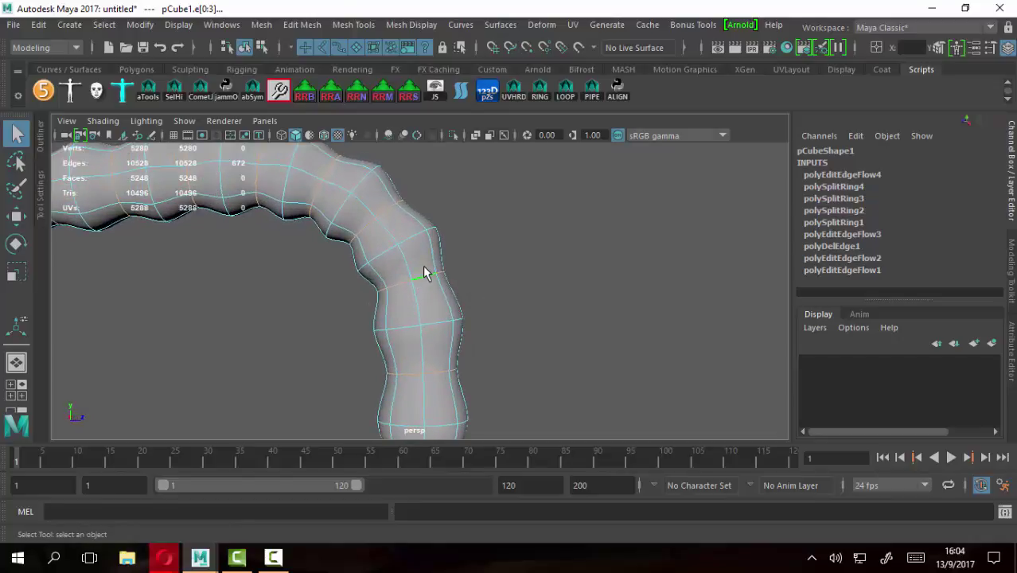
mouse_move(516, 298)
alt+mouse_down()
mouse_move(371, 330)
mouse_move(268, 330)
alt+mouse_up()
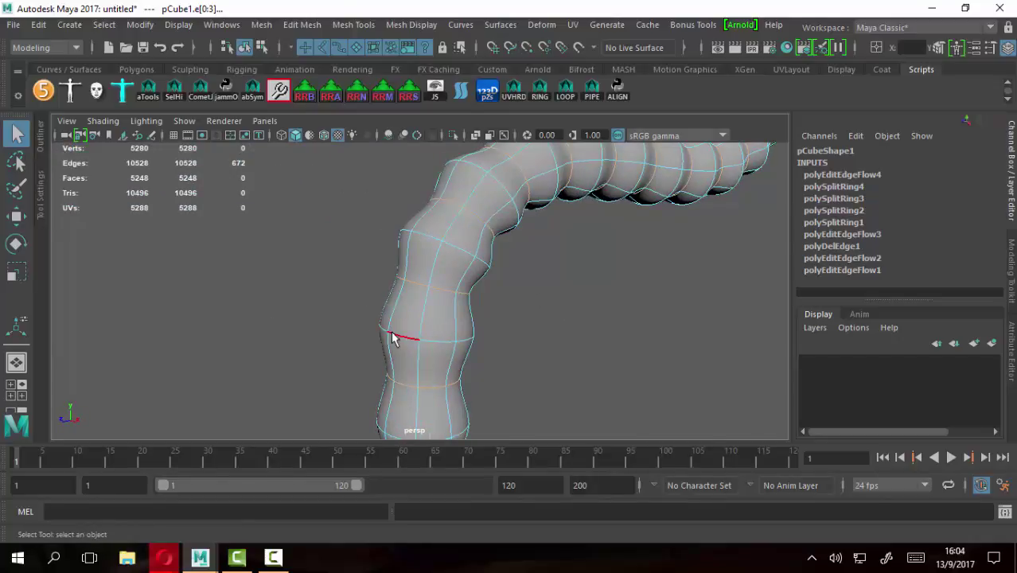
key(1)
alt+drag(463, 336, 318, 167)
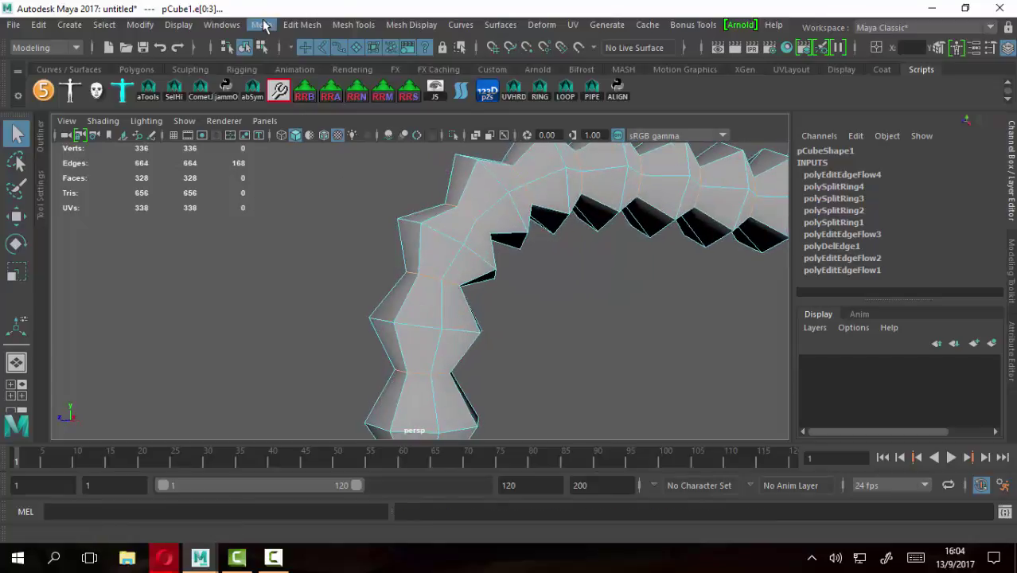
Bevel the selected edges with 2 segments and a 0.27 fraction
click(302, 25)
click(319, 77)
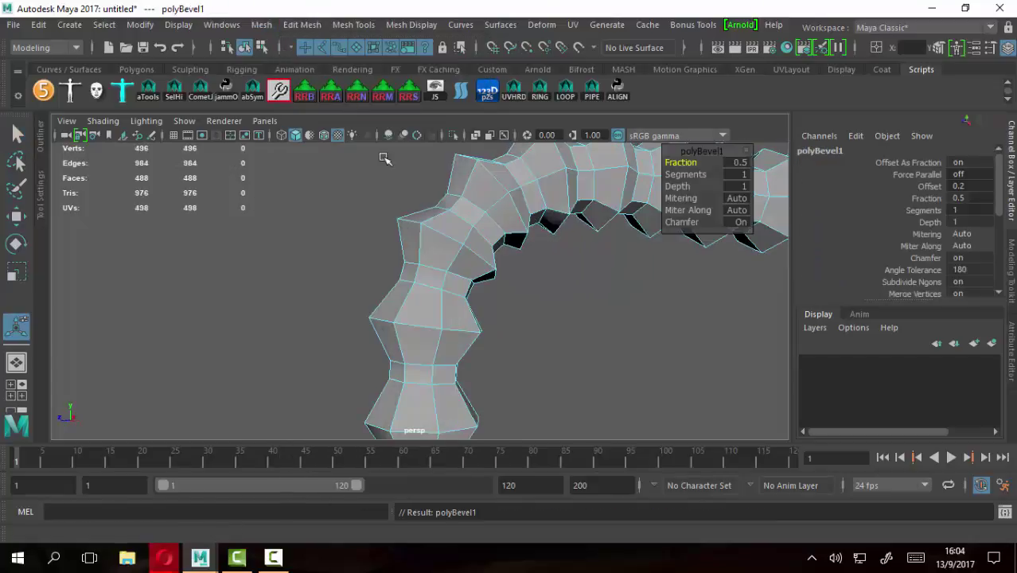
click(683, 175)
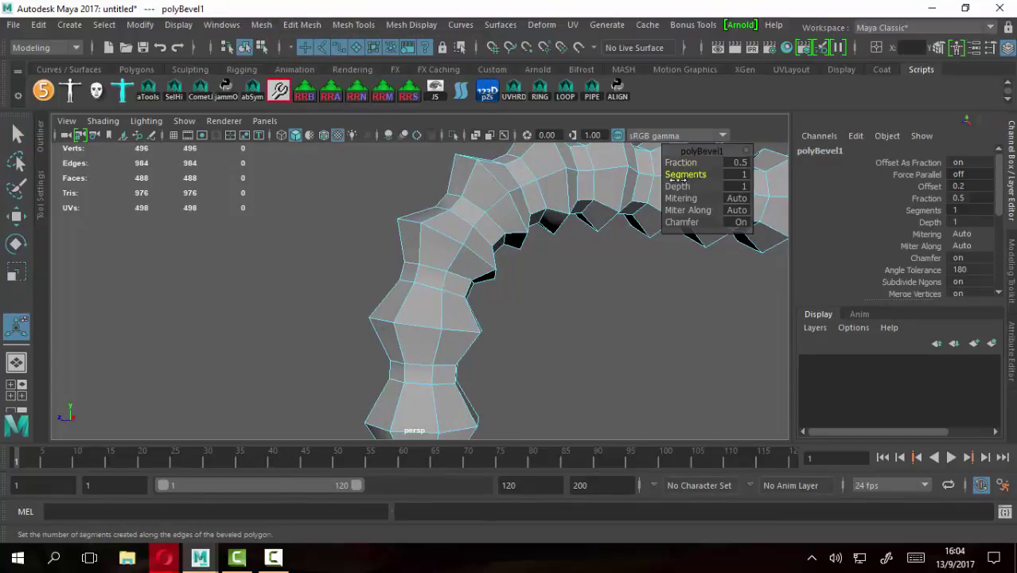
middle_drag(325, 272, 322, 272)
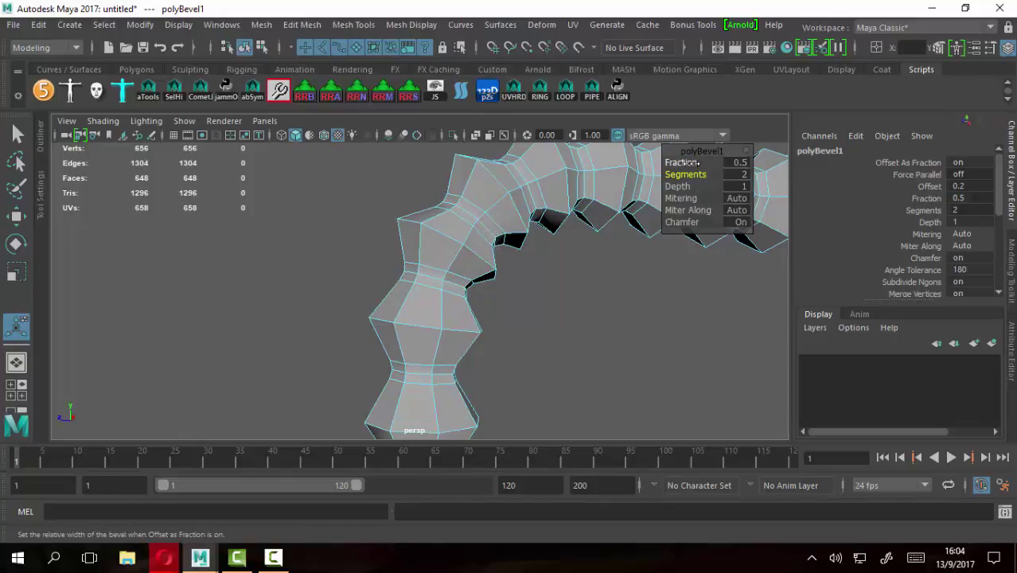
click(673, 162)
middle_drag(484, 277, 463, 281)
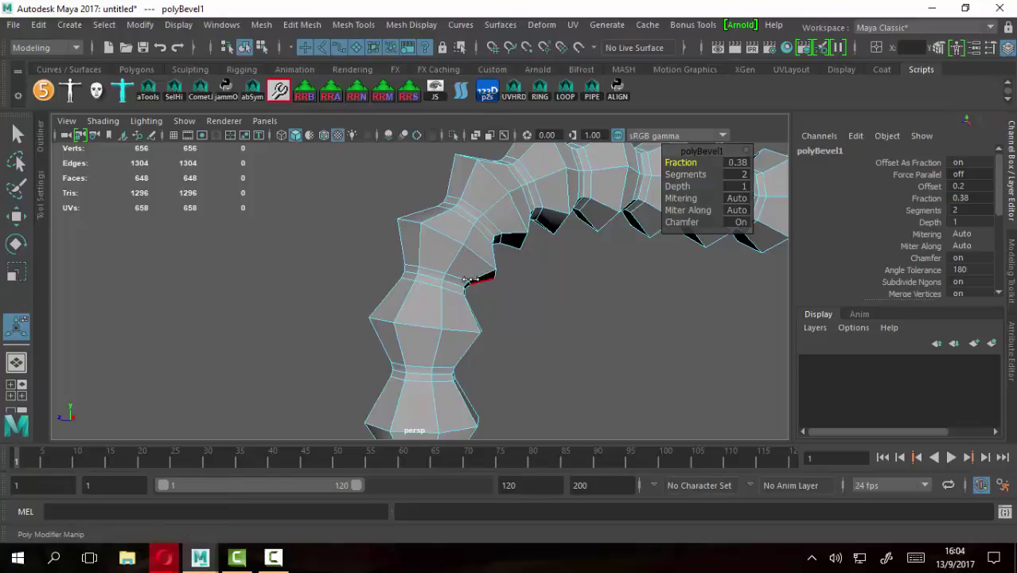
Preview the bevelled tentacle smoothed, inspect the bend, and clear the edge selection
key(3)
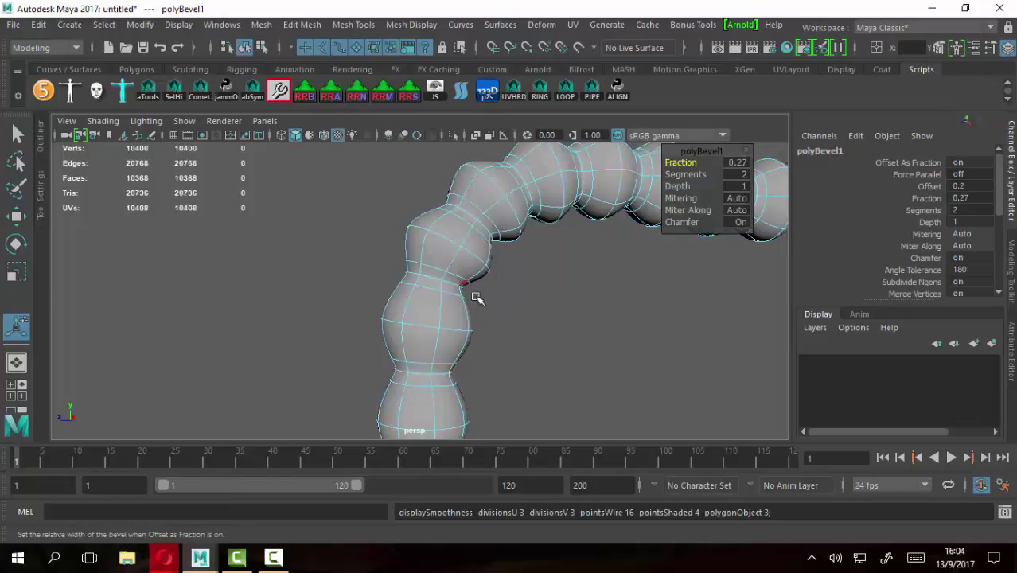
alt+drag(556, 348, 551, 333)
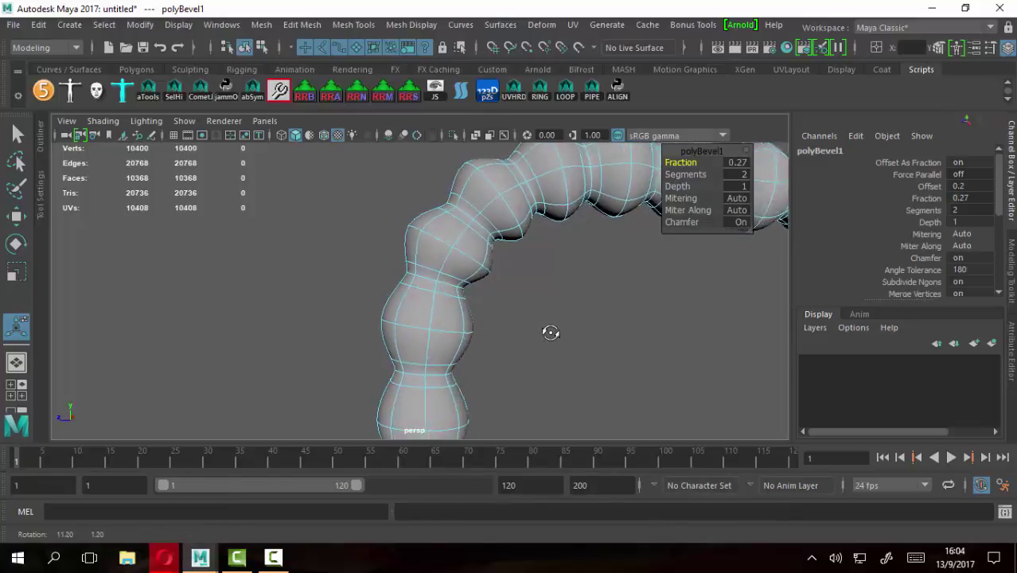
click(436, 236)
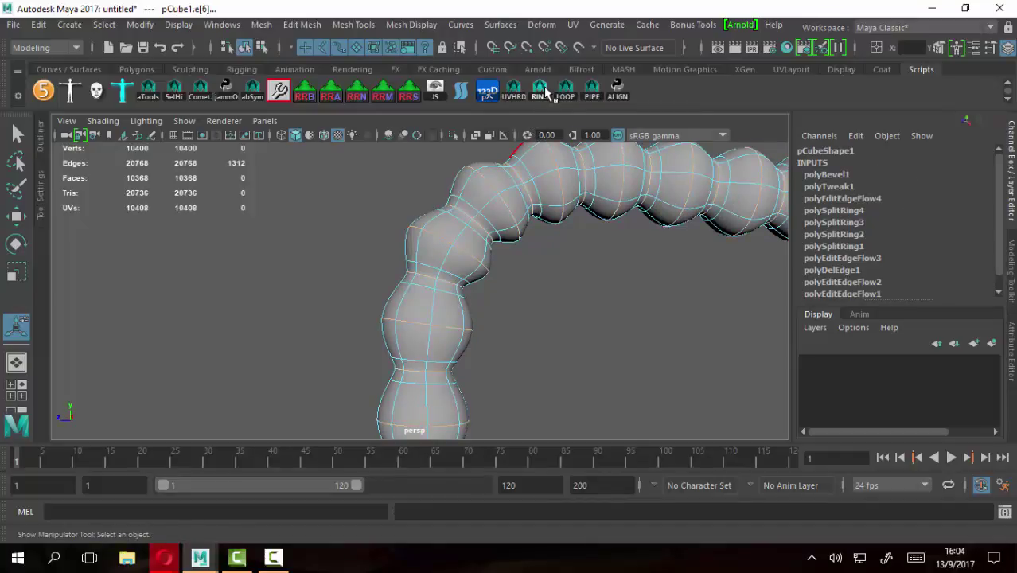
alt+drag(517, 267, 539, 319)
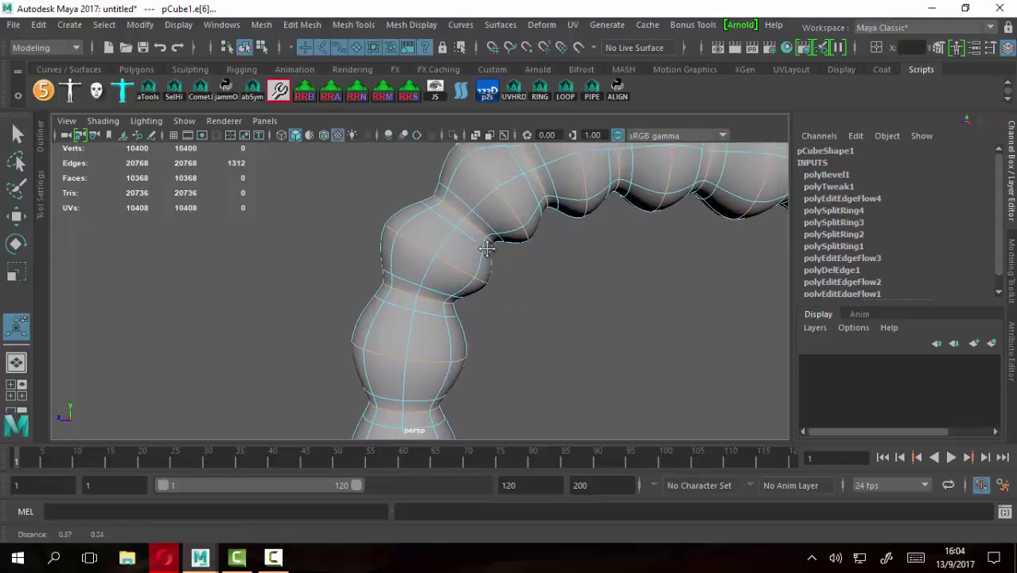
mouse_move(539, 318)
alt+mouse_down()
mouse_move(451, 225)
mouse_move(435, 253)
alt+mouse_up()
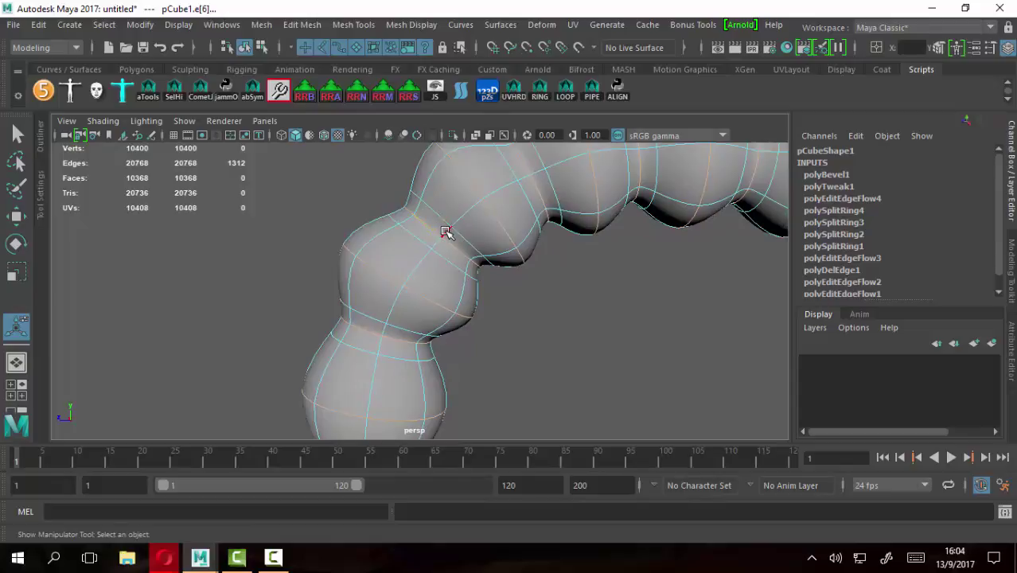
click(515, 345)
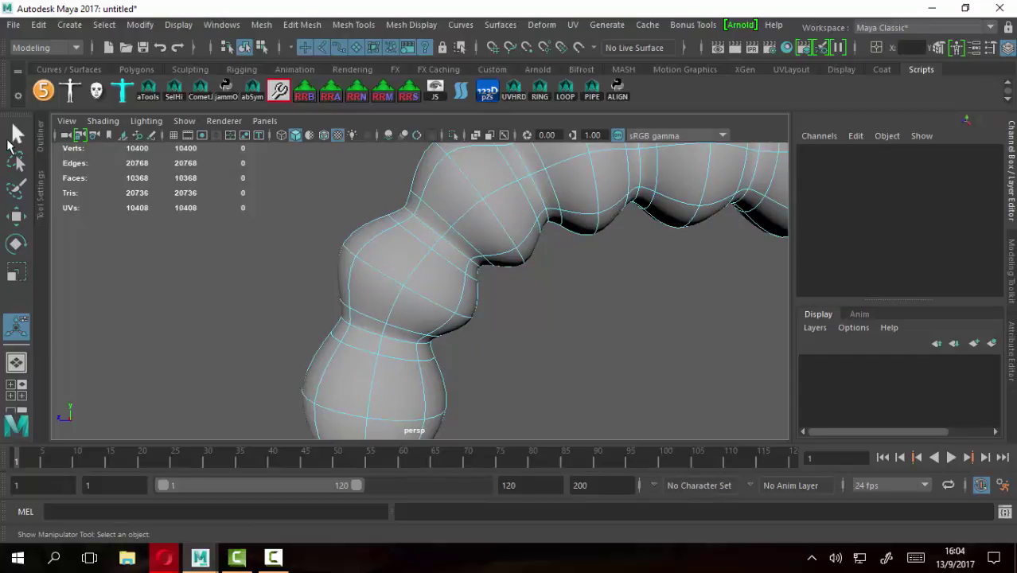
Switch to the Select Tool, show the unsmoothed bevelled cage, and select an edge on the lower bulge
click(16, 133)
key(1)
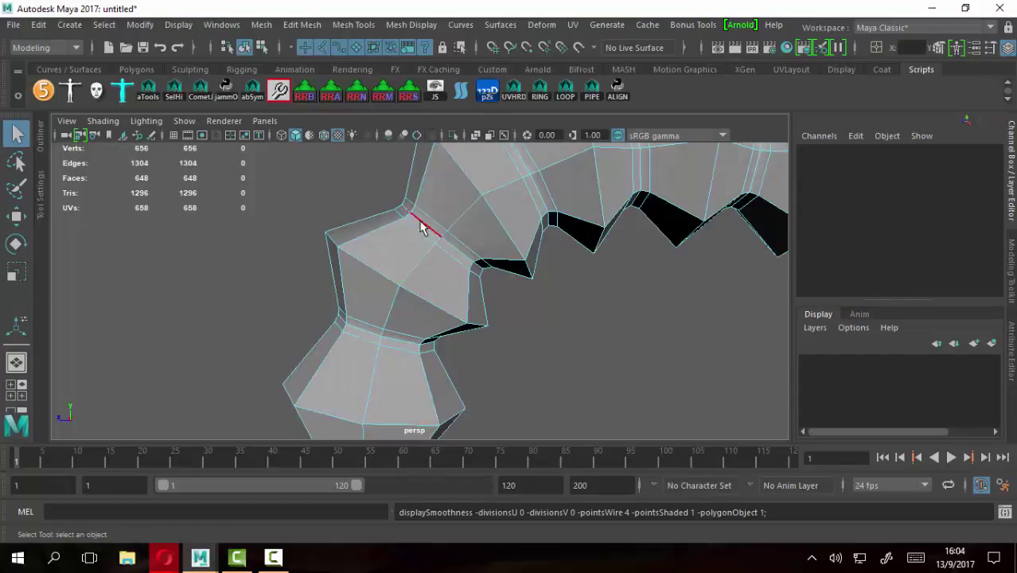
alt+drag(447, 272, 409, 302)
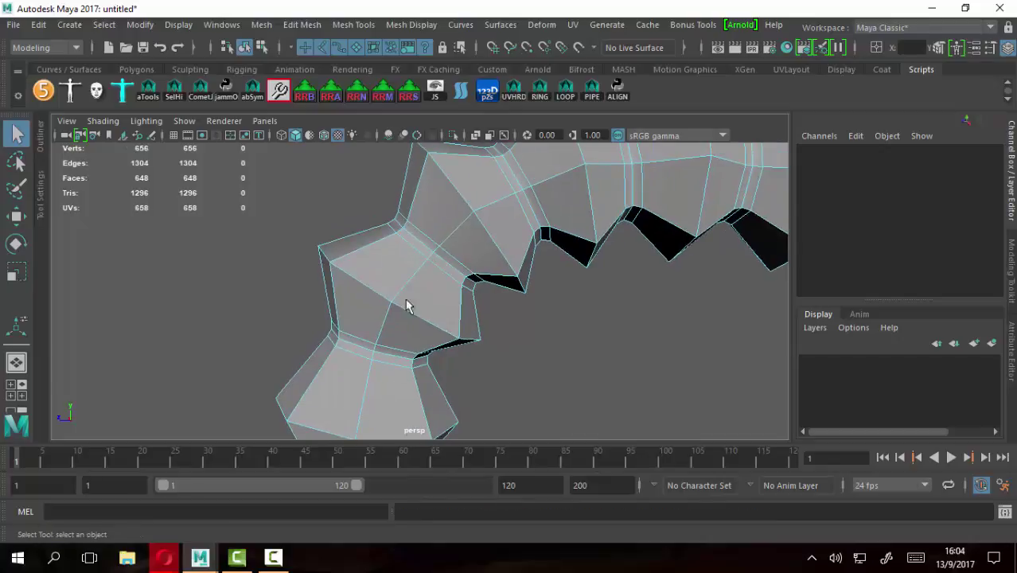
alt+drag(477, 261, 479, 284)
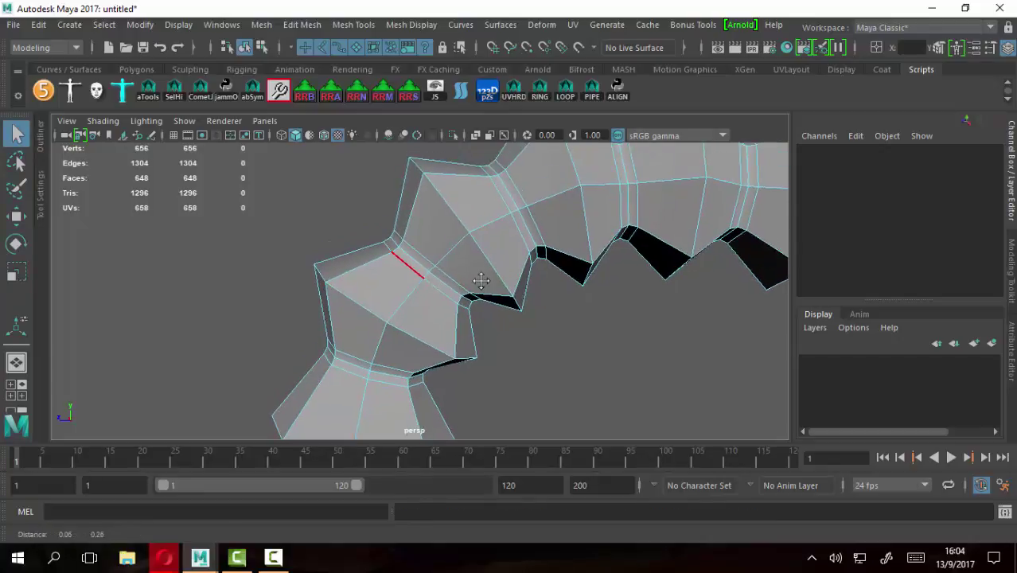
click(370, 313)
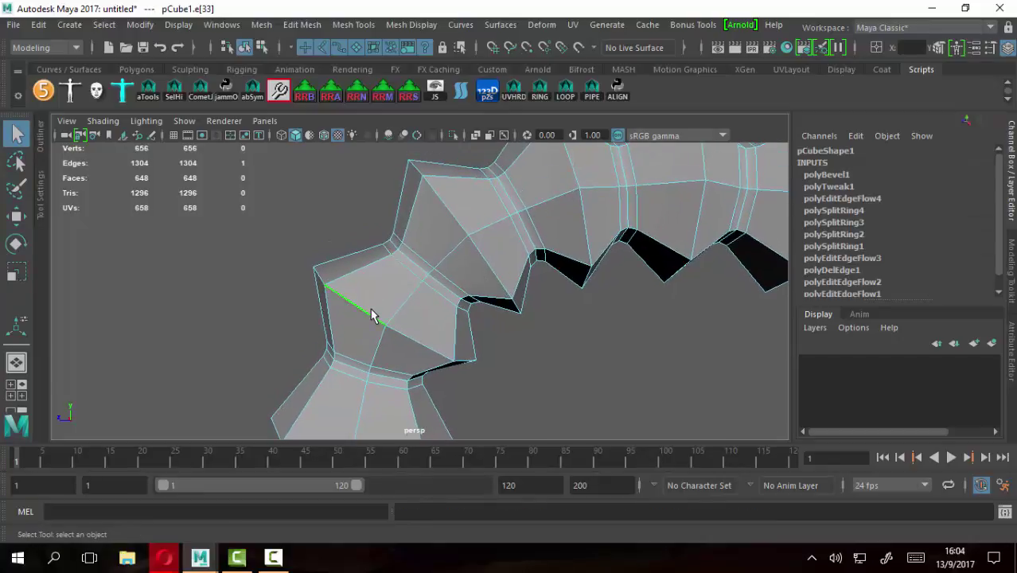
click(453, 213)
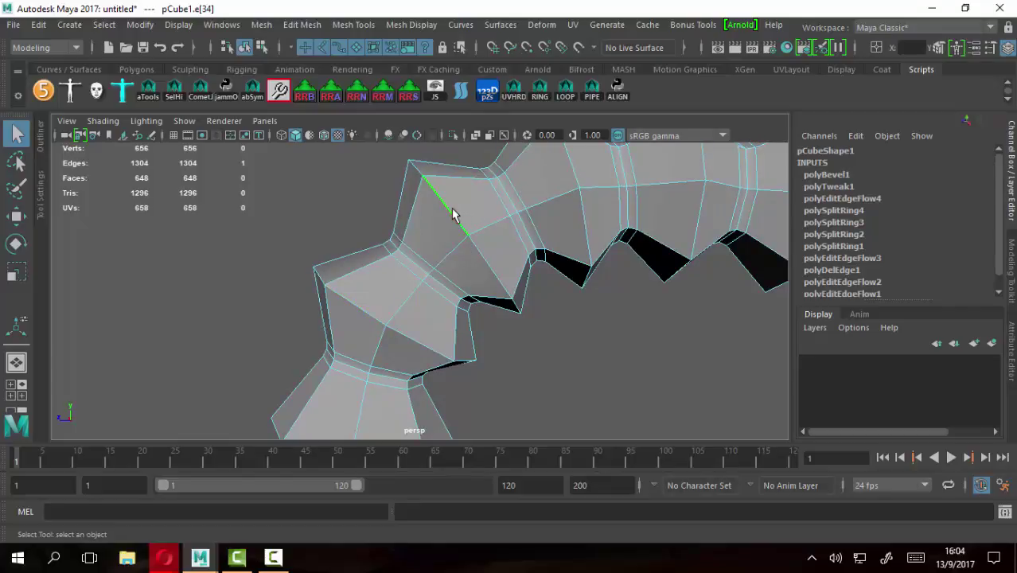
click(372, 315)
right_click(540, 94)
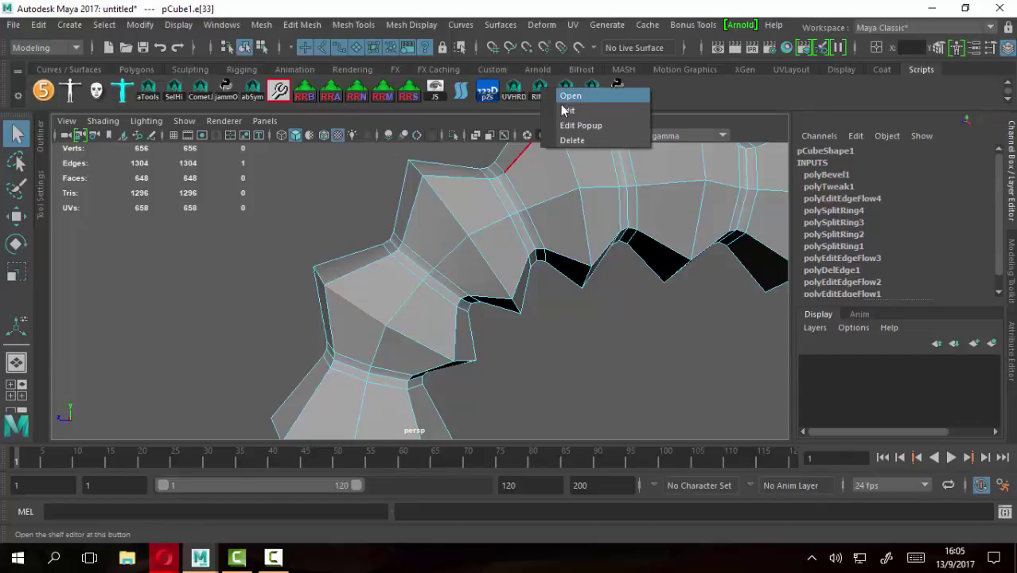
click(570, 109)
mouse_move(510, 65)
mouse_down()
mouse_move(693, 63)
mouse_move(715, 77)
mouse_up()
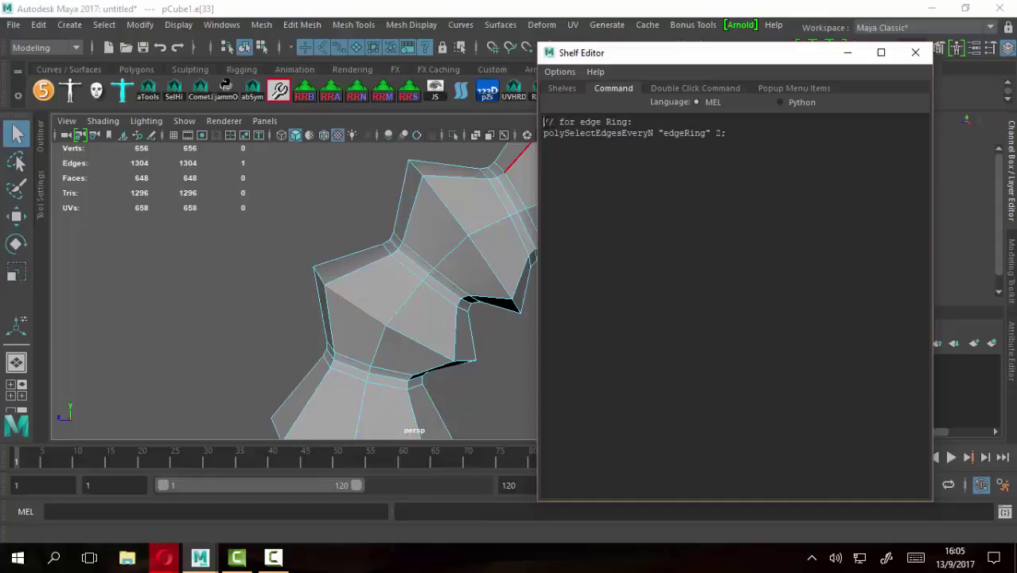
drag(544, 122, 619, 122)
click(657, 151)
click(341, 298)
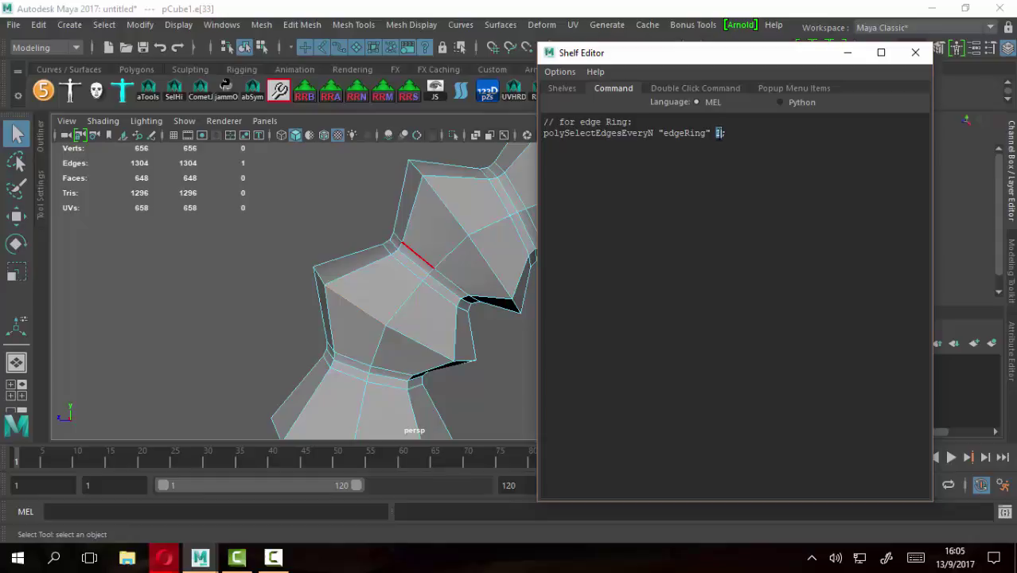
text(2)
click(370, 308)
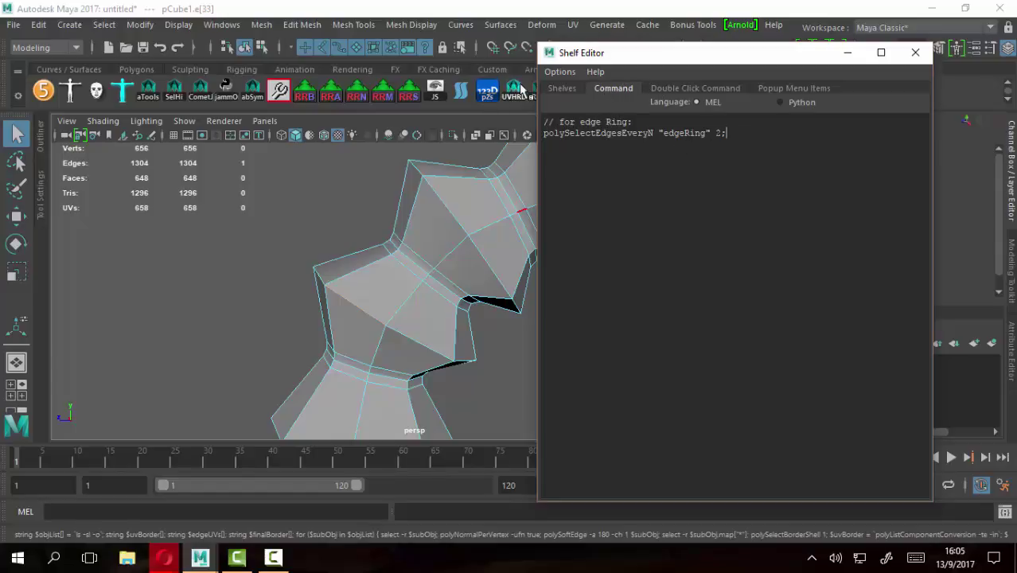
drag(637, 60, 681, 41)
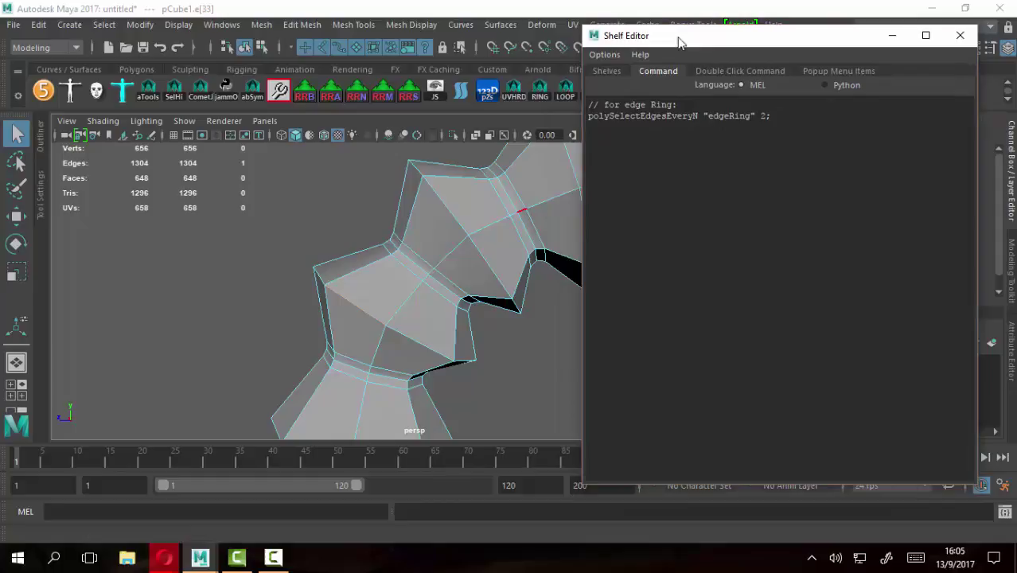
click(740, 71)
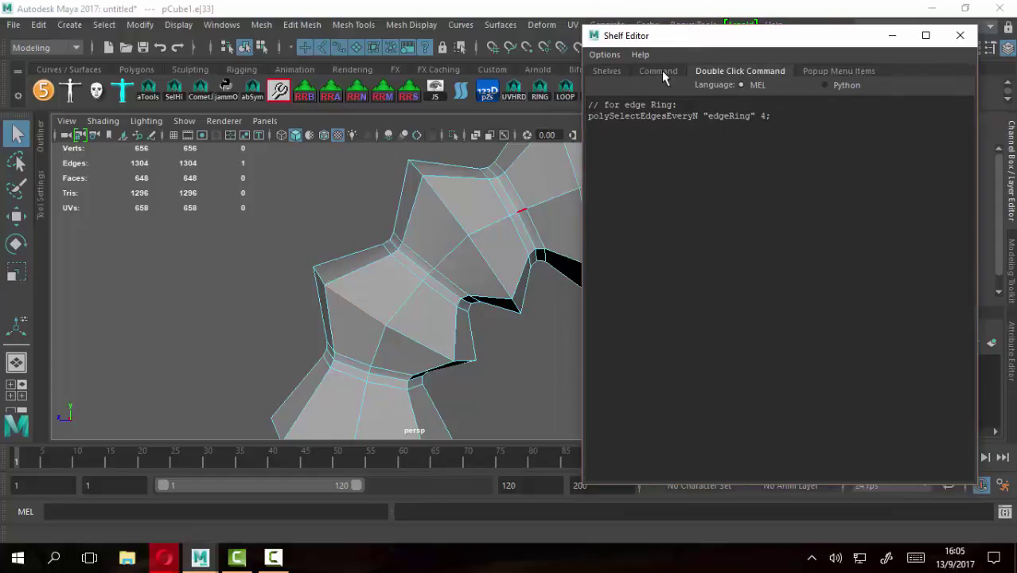
click(664, 71)
click(733, 71)
click(667, 72)
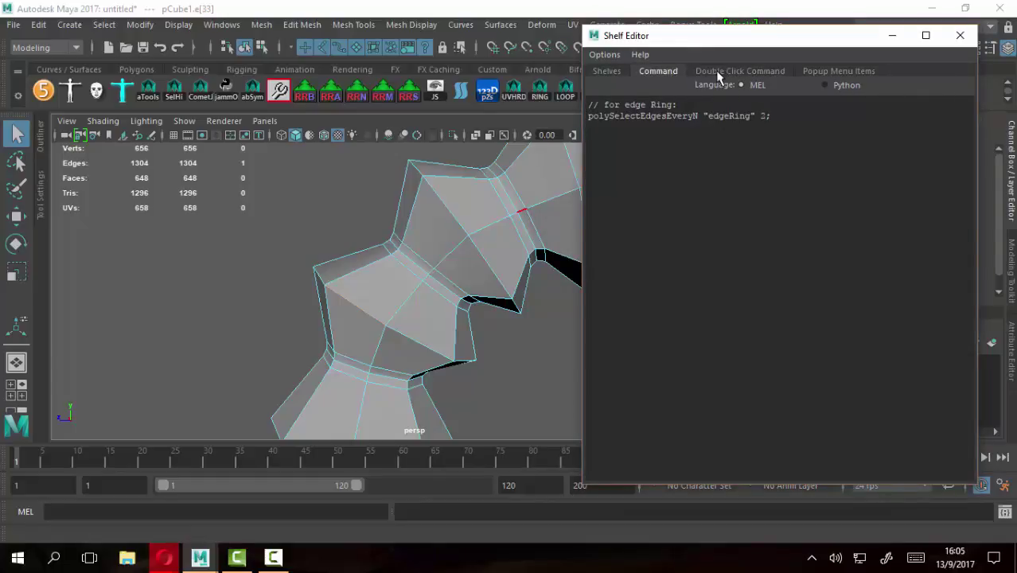
click(731, 71)
click(667, 72)
drag(698, 130, 539, 106)
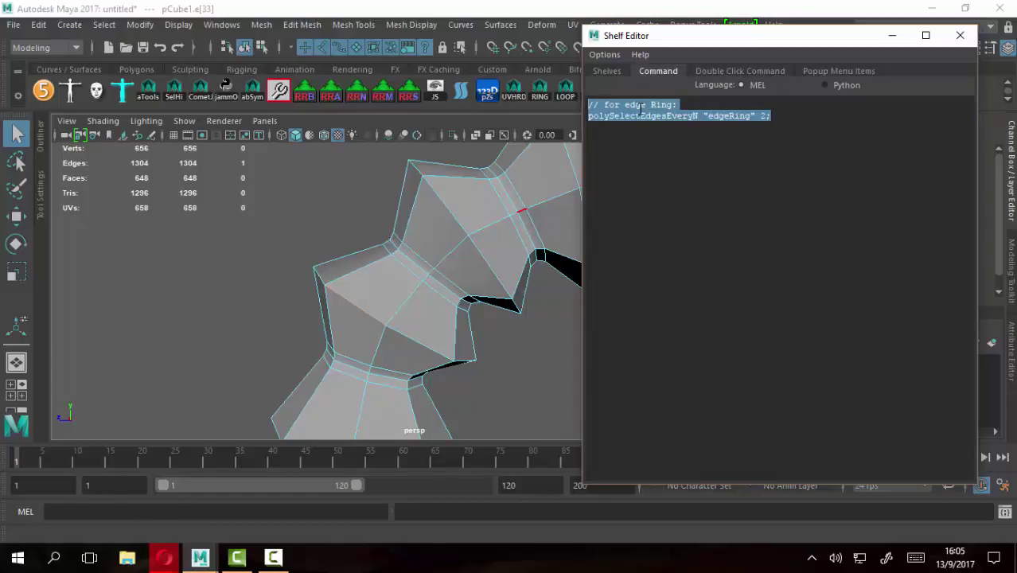
click(739, 71)
drag(796, 122, 590, 106)
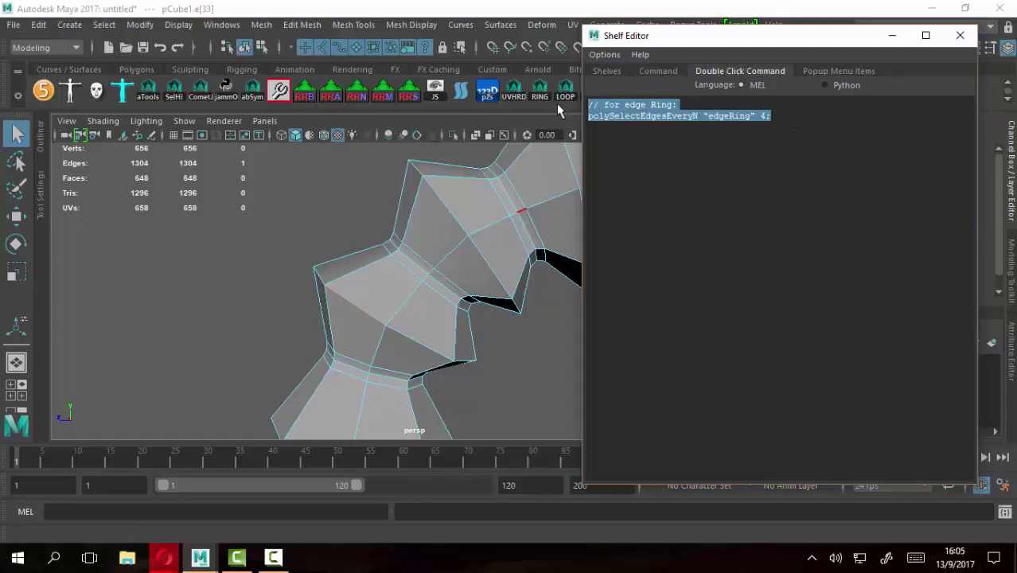
click(718, 119)
double_click(762, 115)
text(2)
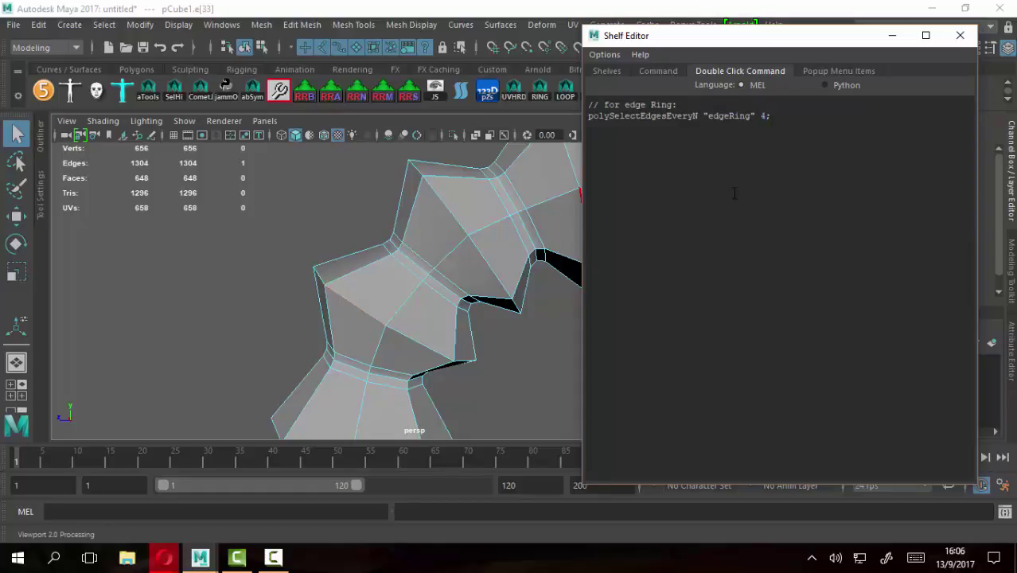
click(960, 35)
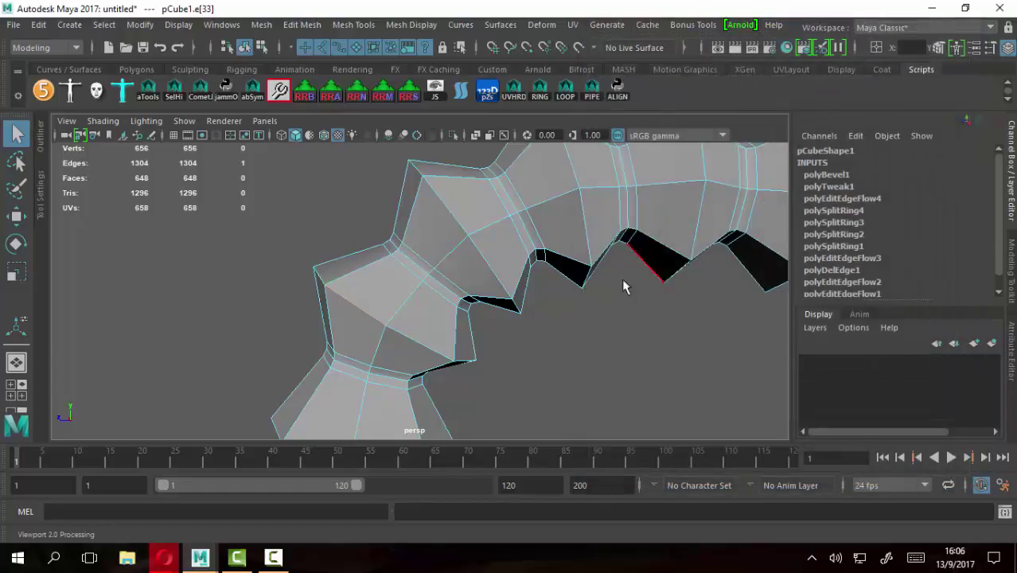
Select every second edge around the ring, starting from one edge on the lower face
click(575, 93)
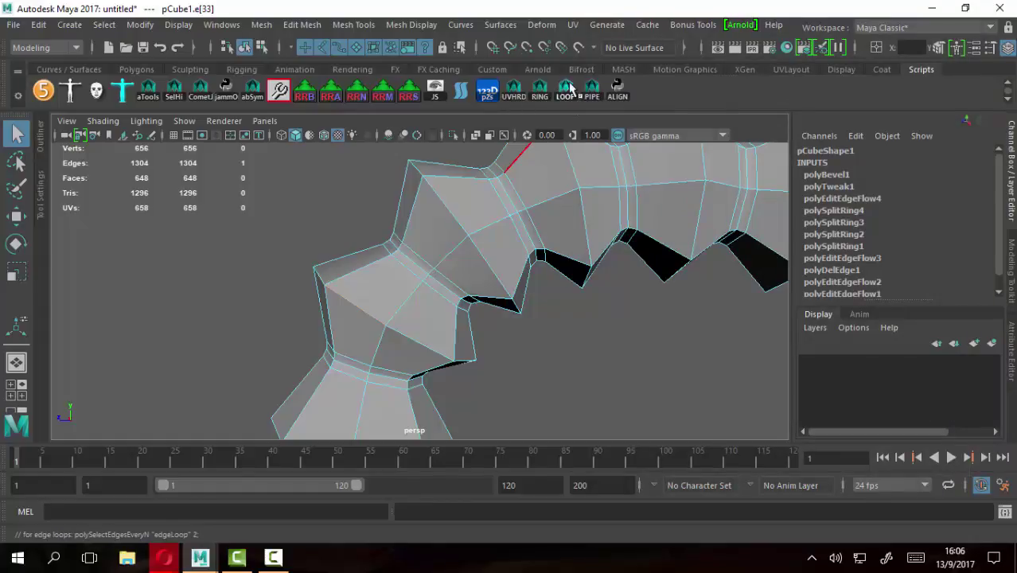
click(360, 307)
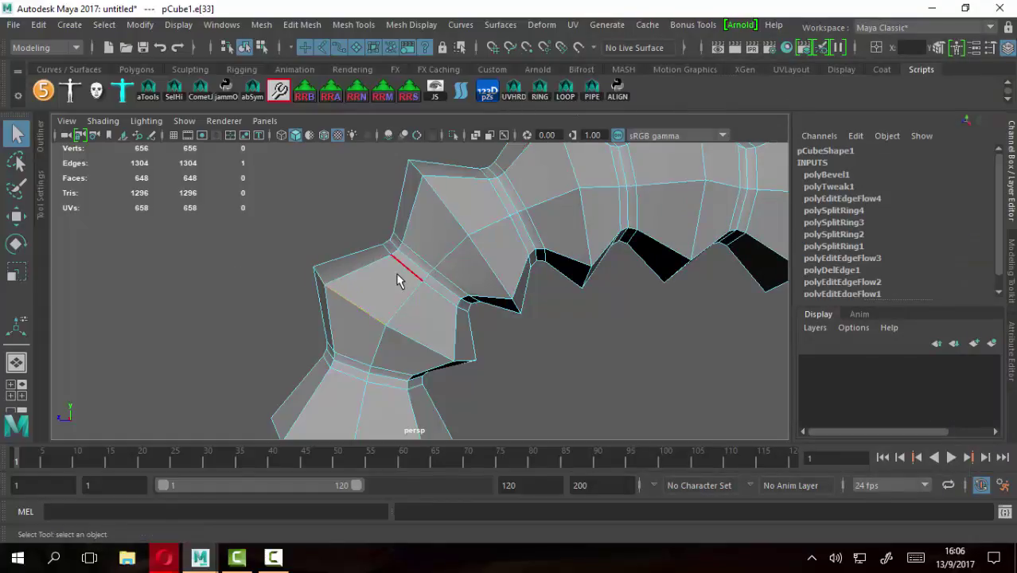
click(540, 89)
click(335, 290)
click(540, 96)
Inspect the RING shelf button's double-click command in the Shelf Editor
right_click(545, 95)
click(573, 113)
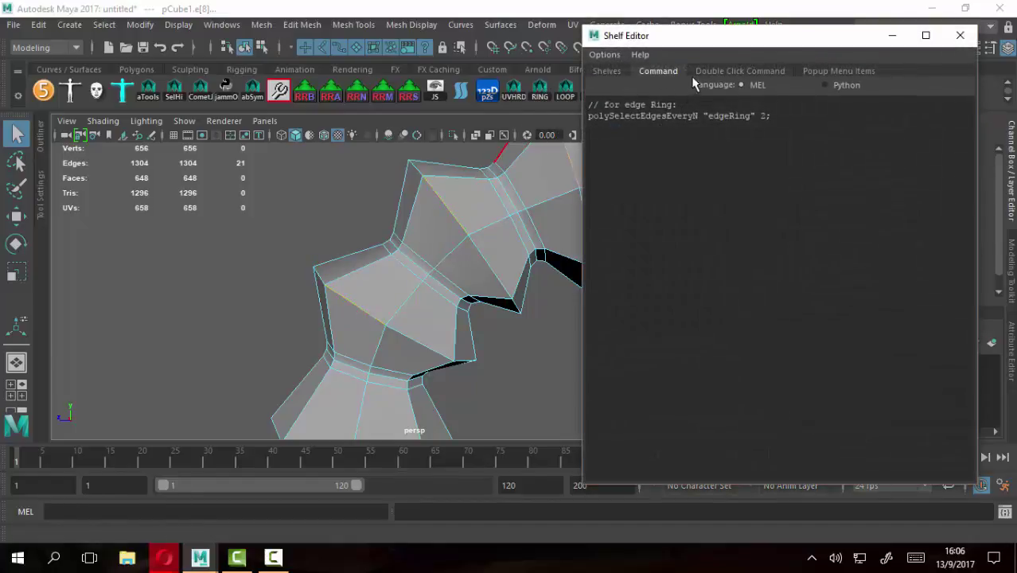
click(721, 72)
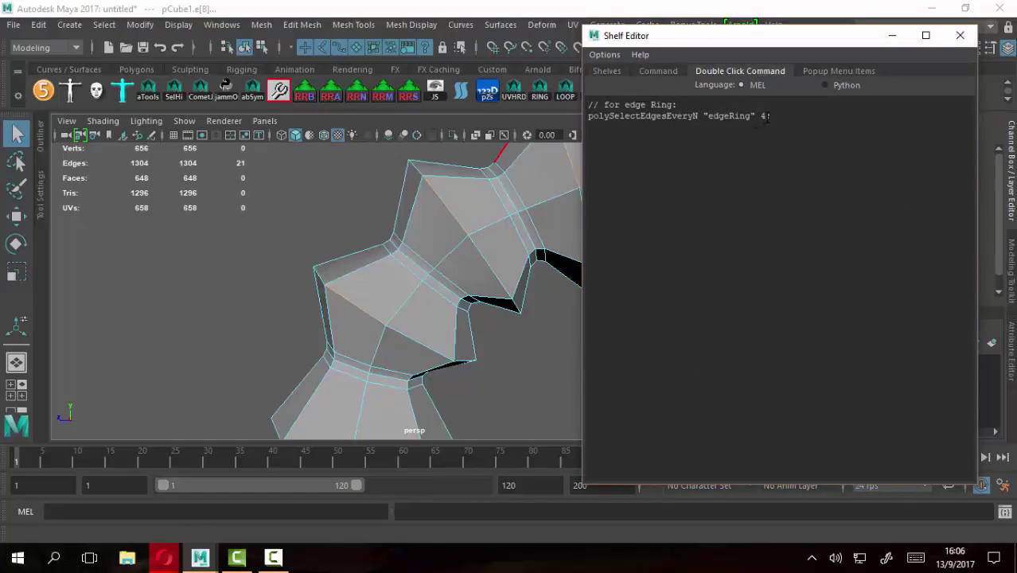
click(960, 35)
Convert the selected ring edges to full edge loops, 168 edges in total
ctrl+right_drag(609, 327, 762, 378)
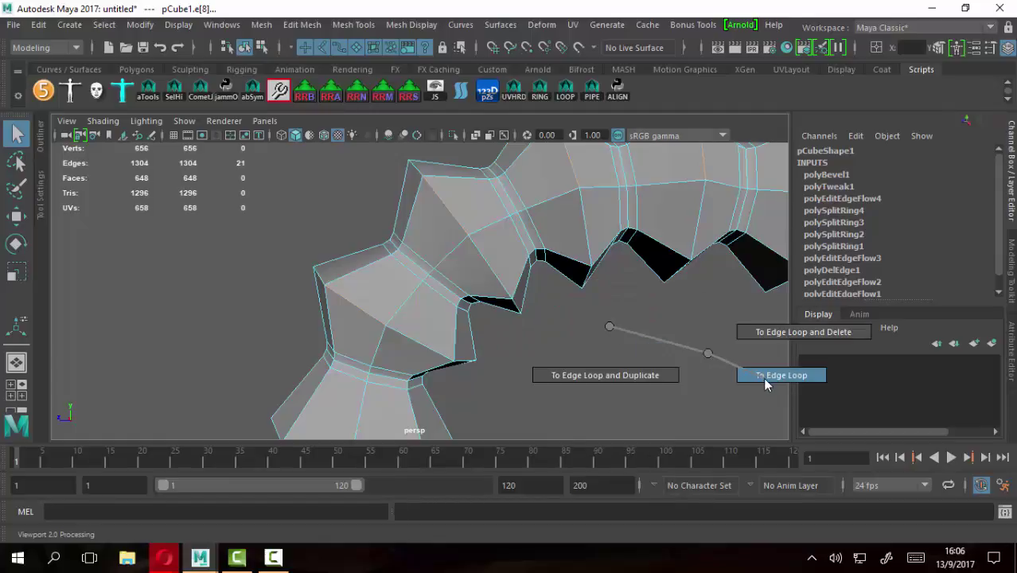
scroll(557, 330, down, 5)
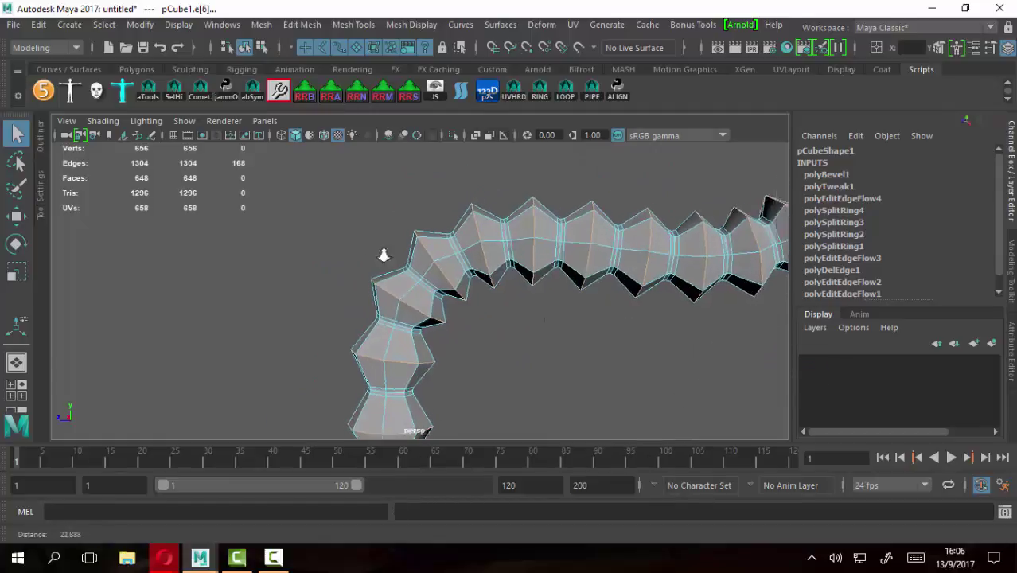
scroll(384, 255, up, 3)
Bevel the selected edge loops with a narrower width and 2 segments
click(304, 24)
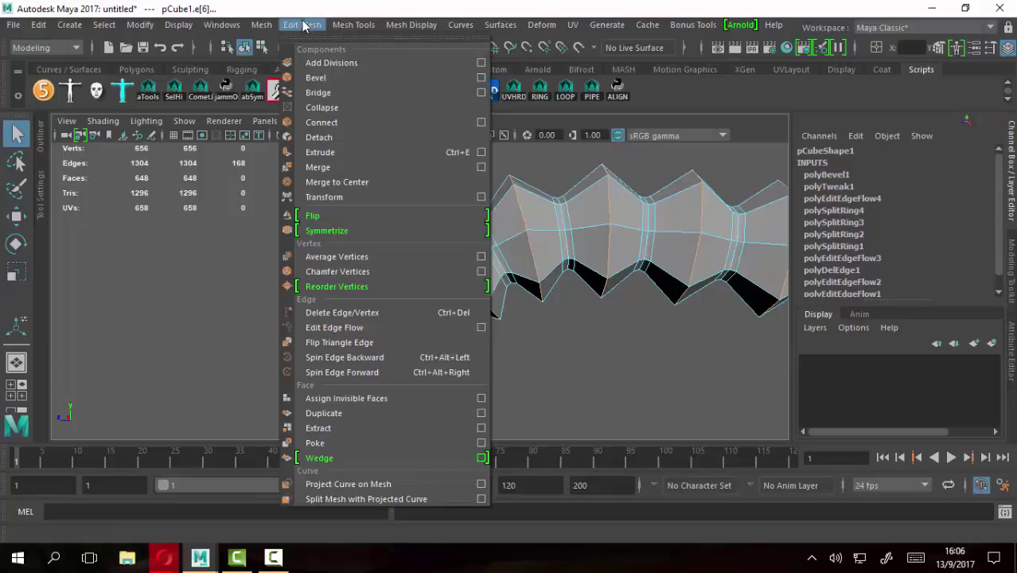
click(334, 80)
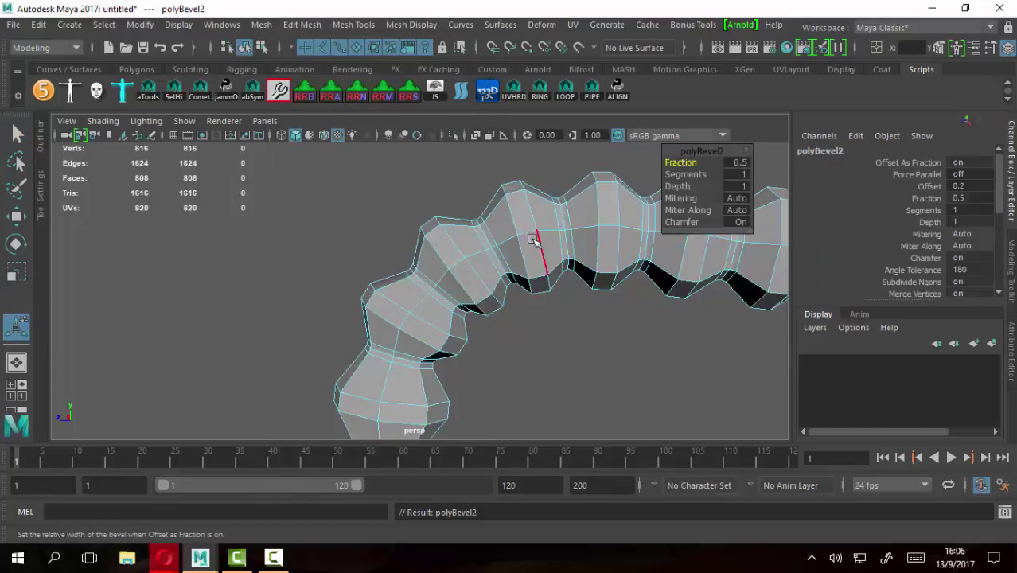
scroll(461, 257, up, 3)
drag(476, 247, 470, 243)
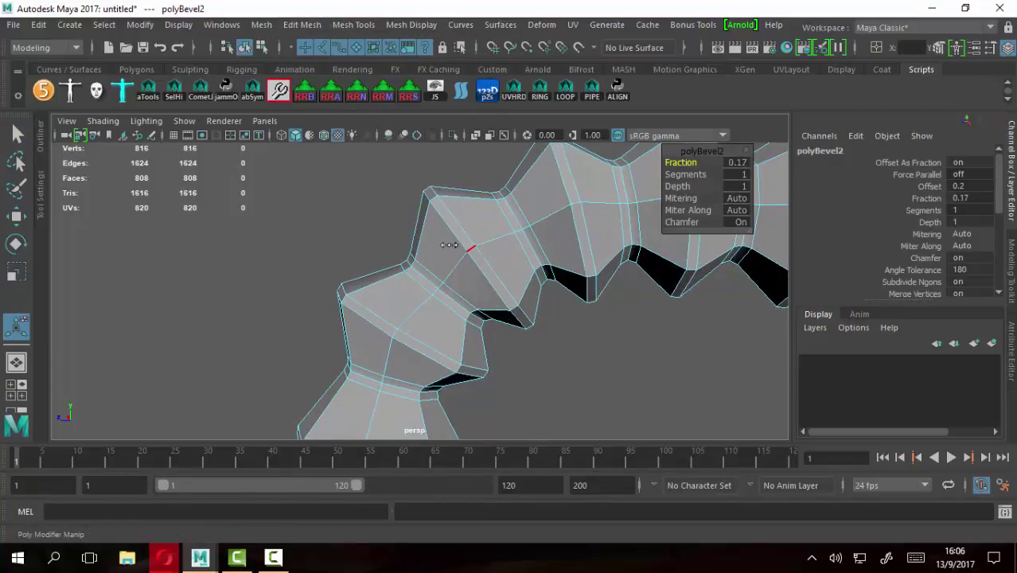
click(699, 174)
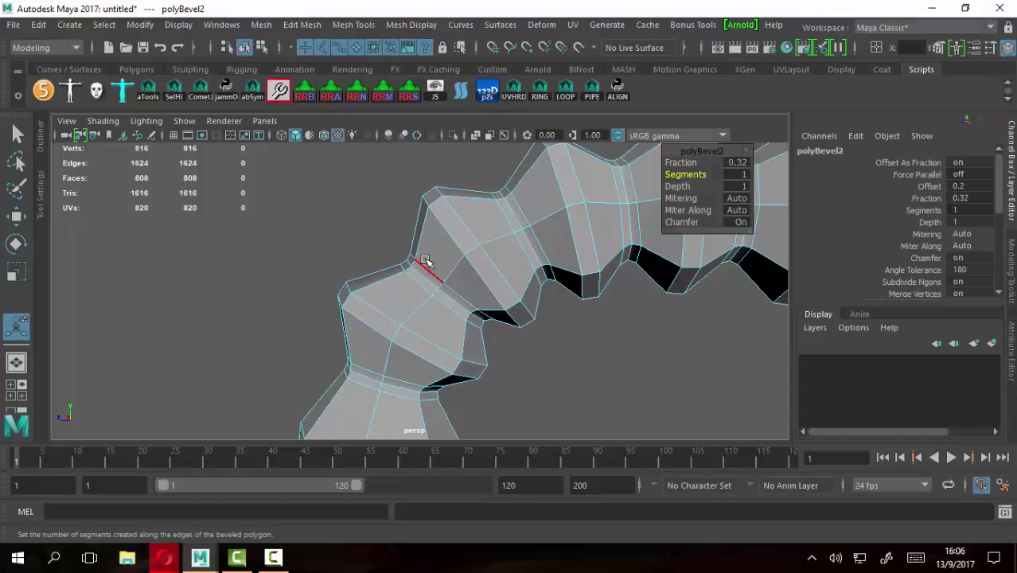
drag(400, 248, 406, 248)
Return to object mode and inspect the smoothed tentacle from several angles
right_drag(509, 228, 563, 105)
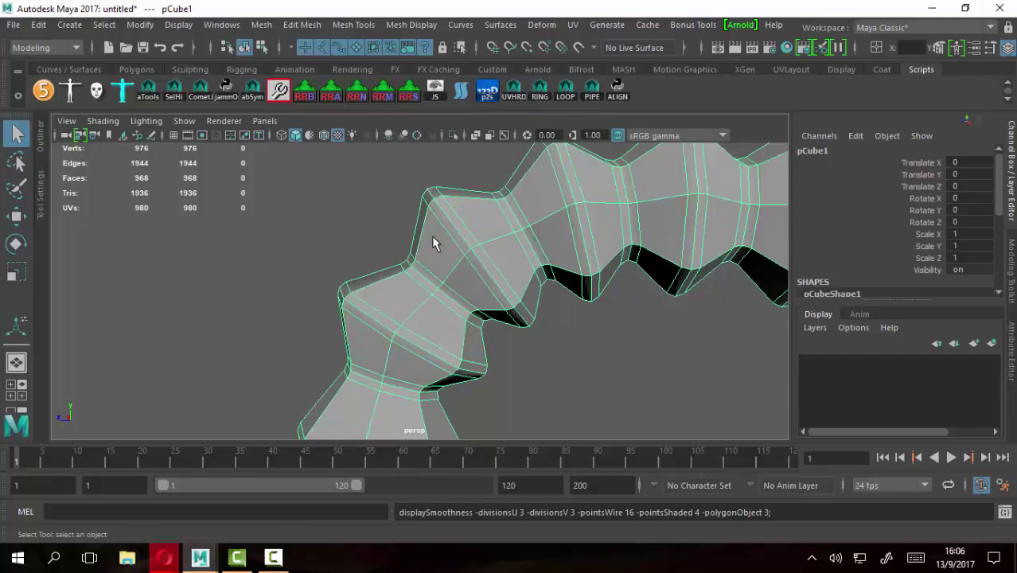
key(3)
mouse_move(624, 323)
alt+mouse_down()
mouse_move(527, 314)
mouse_move(602, 337)
mouse_move(578, 289)
mouse_move(364, 273)
mouse_move(550, 320)
mouse_move(527, 296)
alt+mouse_up()
click(523, 299)
scroll(523, 298, down, 5)
mouse_move(422, 331)
alt+mouse_down()
mouse_move(421, 229)
mouse_move(572, 336)
mouse_move(459, 320)
mouse_move(371, 275)
mouse_move(318, 318)
mouse_move(502, 245)
mouse_move(442, 186)
mouse_move(444, 271)
mouse_move(522, 306)
mouse_move(540, 343)
mouse_move(517, 318)
alt+mouse_up()
alt+middle_drag(470, 229, 428, 145)
mouse_move(428, 145)
alt+mouse_down()
mouse_move(586, 318)
mouse_move(350, 318)
mouse_move(286, 216)
mouse_move(504, 303)
mouse_move(404, 228)
mouse_move(358, 265)
mouse_move(604, 255)
mouse_move(275, 273)
mouse_move(482, 261)
mouse_move(386, 274)
alt+mouse_up()
Reselect the tentacle mesh and bring up its selection mode menu
click(552, 307)
click(503, 303)
click(536, 288)
right_click(538, 198)
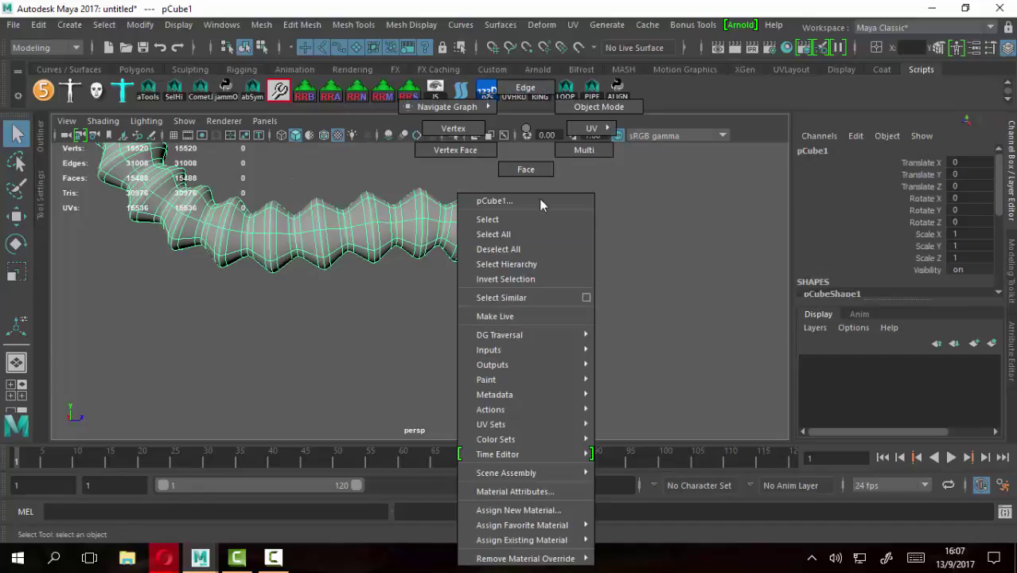
In edge mode with smooth preview off, select every second edge loop from one edge
click(524, 89)
key(1)
alt+right_drag(579, 337, 675, 356)
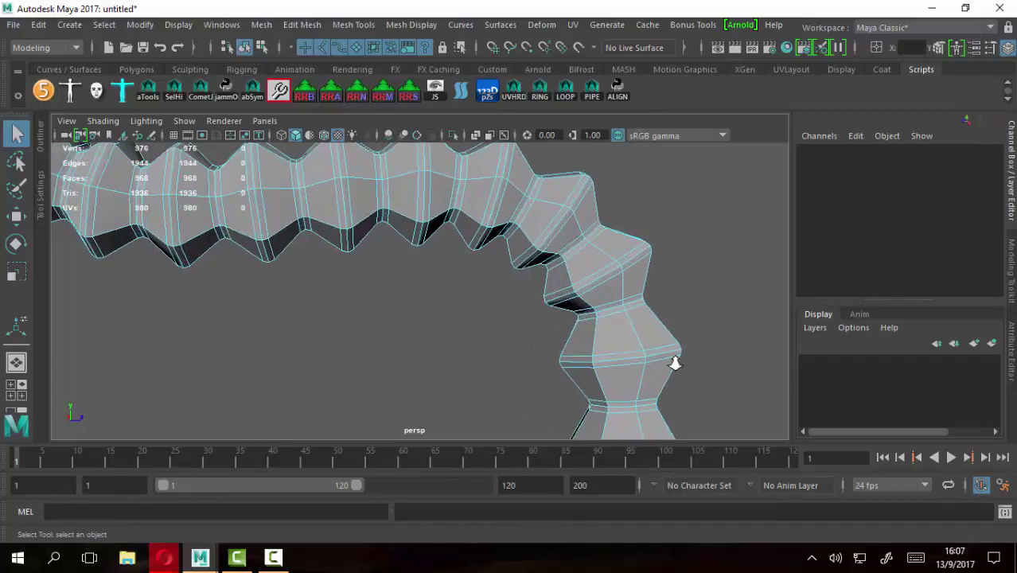
alt+middle_drag(674, 356, 514, 275)
click(504, 275)
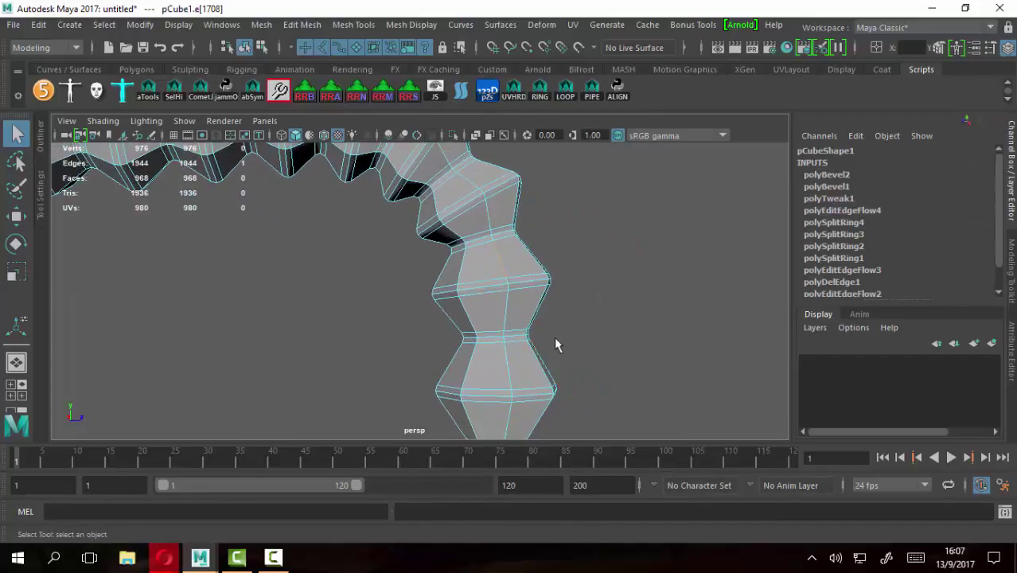
click(566, 95)
Retry the every-second edge loop selection from a different edge on the tube
scroll(676, 308, up, 5)
mouse_move(676, 309)
alt+middle_down()
mouse_move(490, 298)
mouse_move(436, 278)
alt+middle_up()
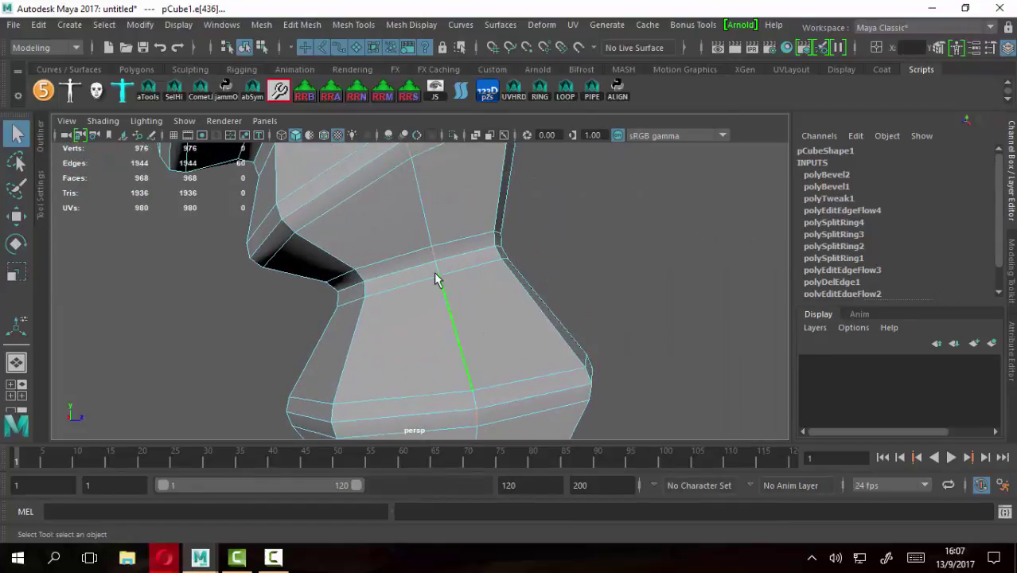
click(430, 253)
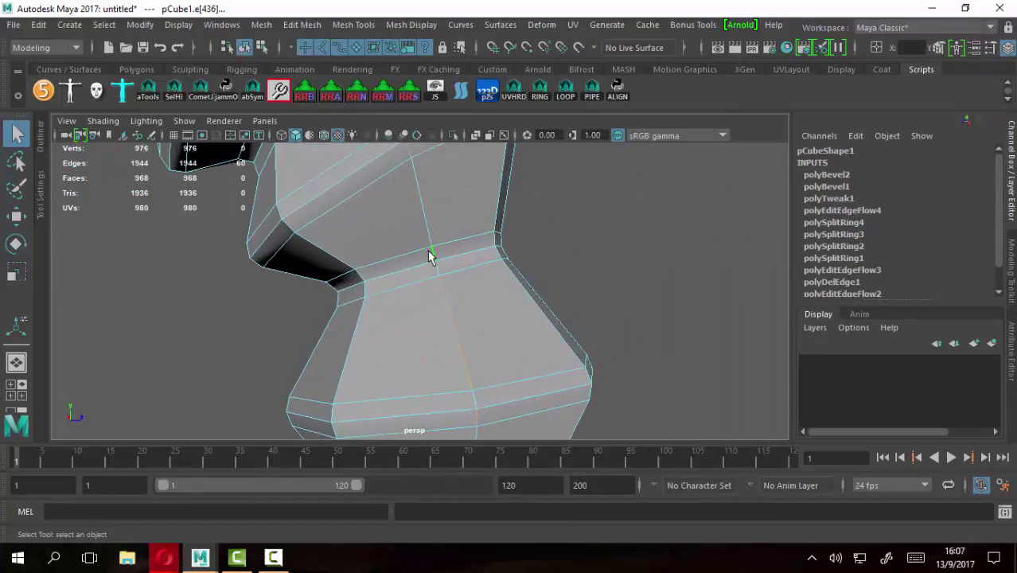
click(470, 338)
click(455, 337)
click(567, 96)
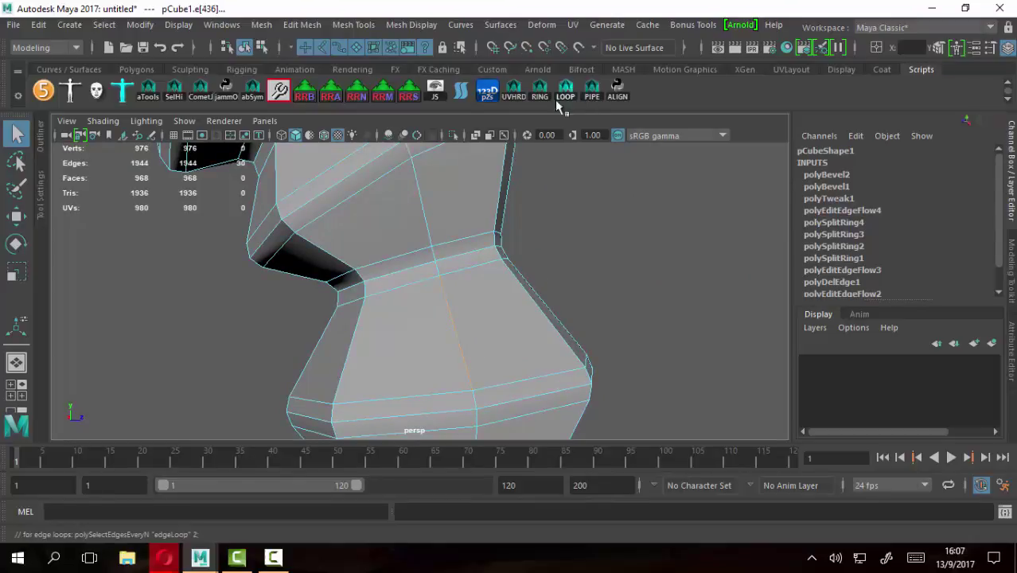
Select edge e[436] and open the LOOP shortcut's polySelectEdgesEveryN command in the Shelf Editor
alt+drag(518, 239, 493, 289)
click(490, 352)
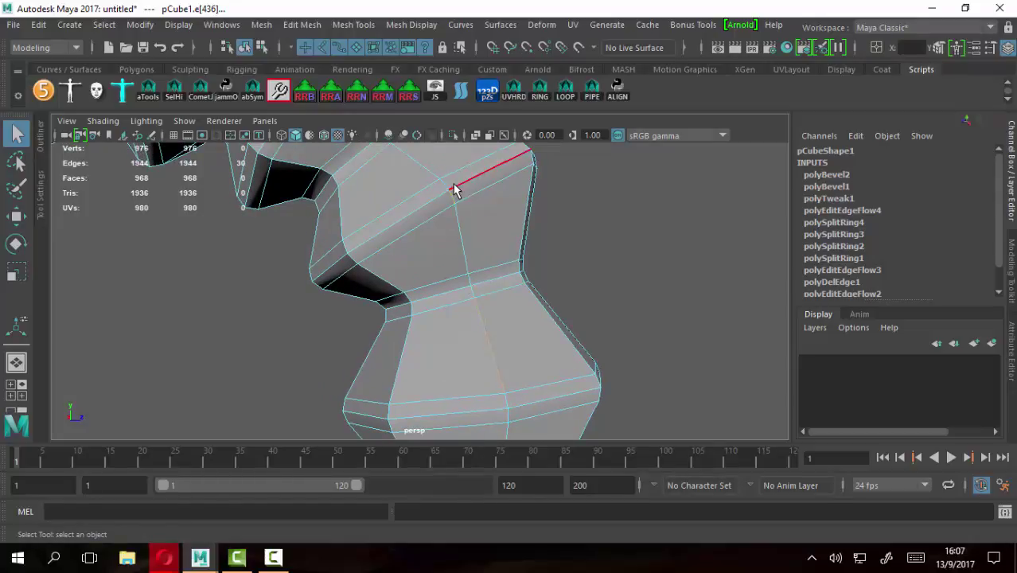
mouse_move(452, 197)
alt+mouse_down()
mouse_move(483, 252)
mouse_move(478, 239)
alt+mouse_up()
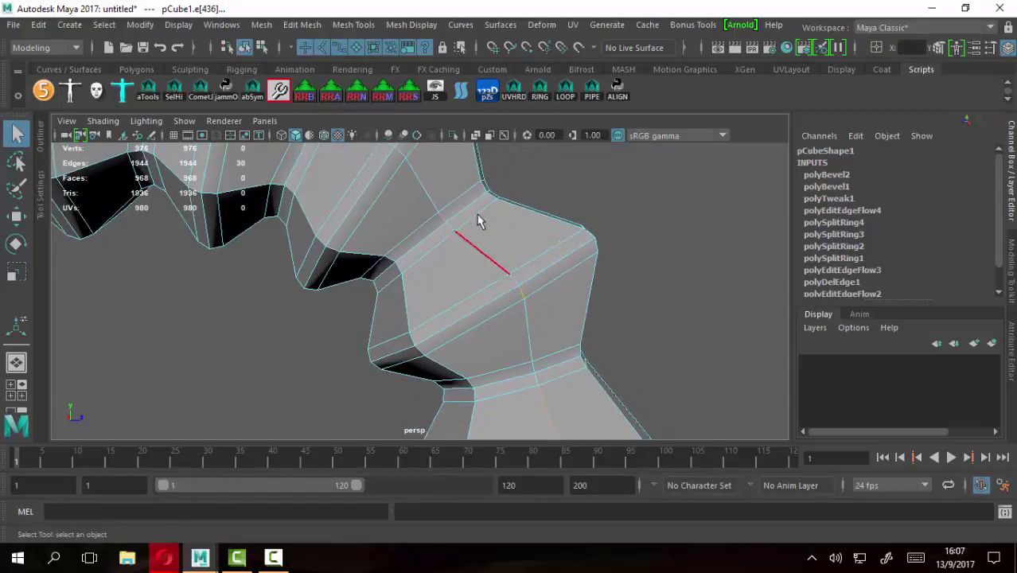
right_click(570, 95)
click(612, 113)
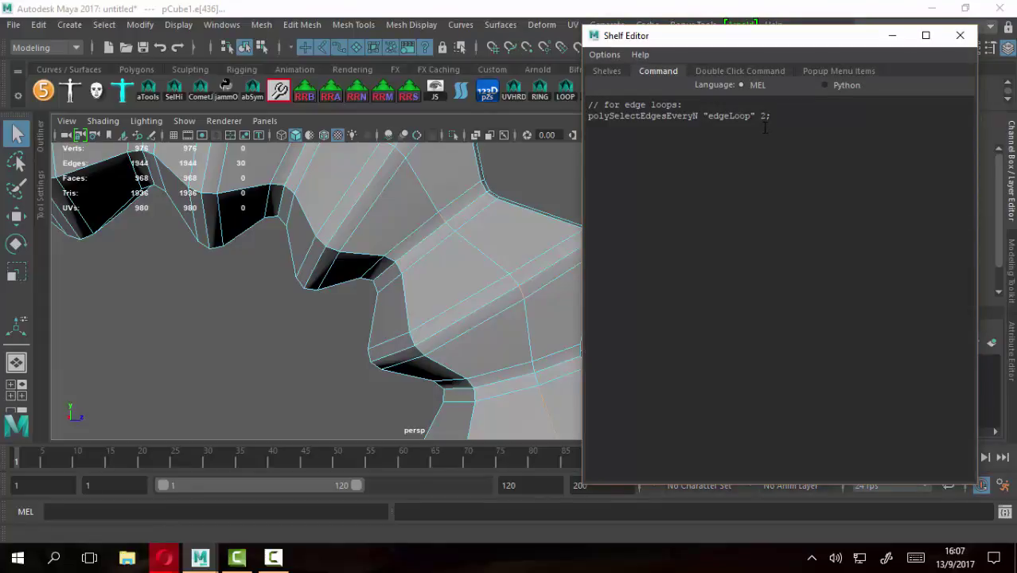
Check the LOOP double-click command, polySelectEdgesEveryN "edgeLoop" 4, then close the Shelf Editor
click(751, 72)
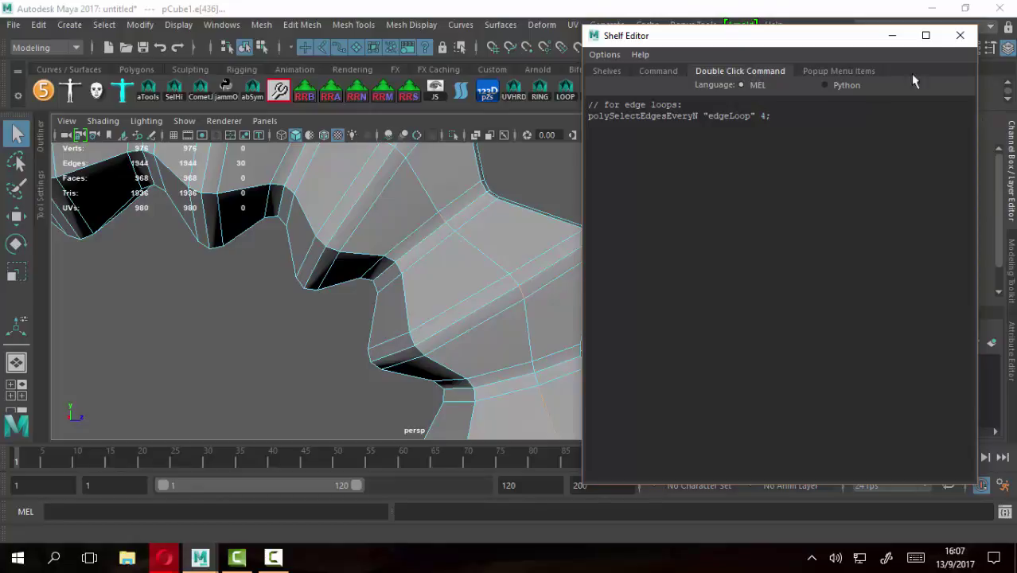
click(964, 37)
scroll(557, 272, down, 5)
Clear the edges, switch to Object Mode, deselect, and open Edit > Delete All by Type
scroll(625, 250, down, 3)
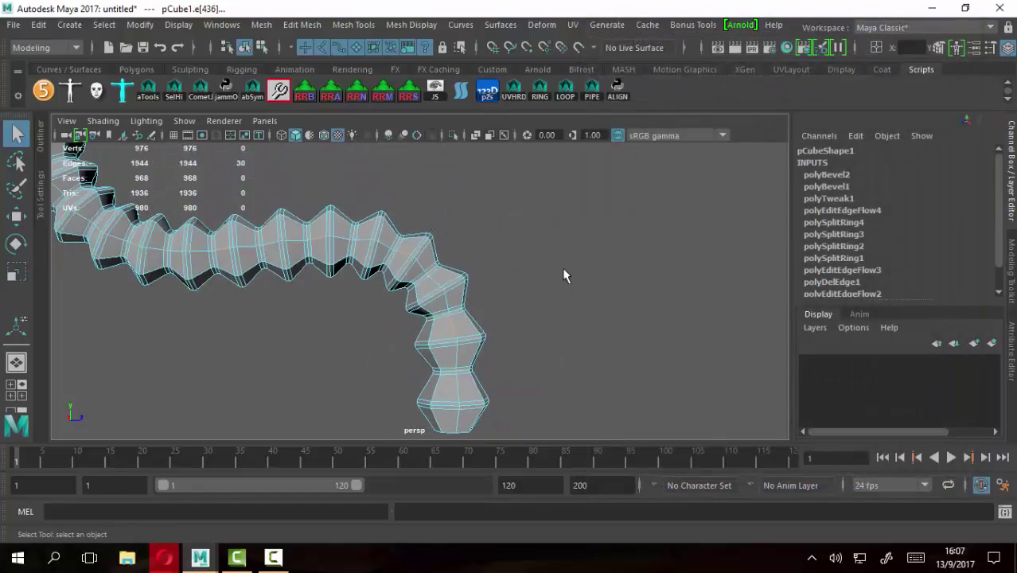
alt+drag(545, 281, 397, 314)
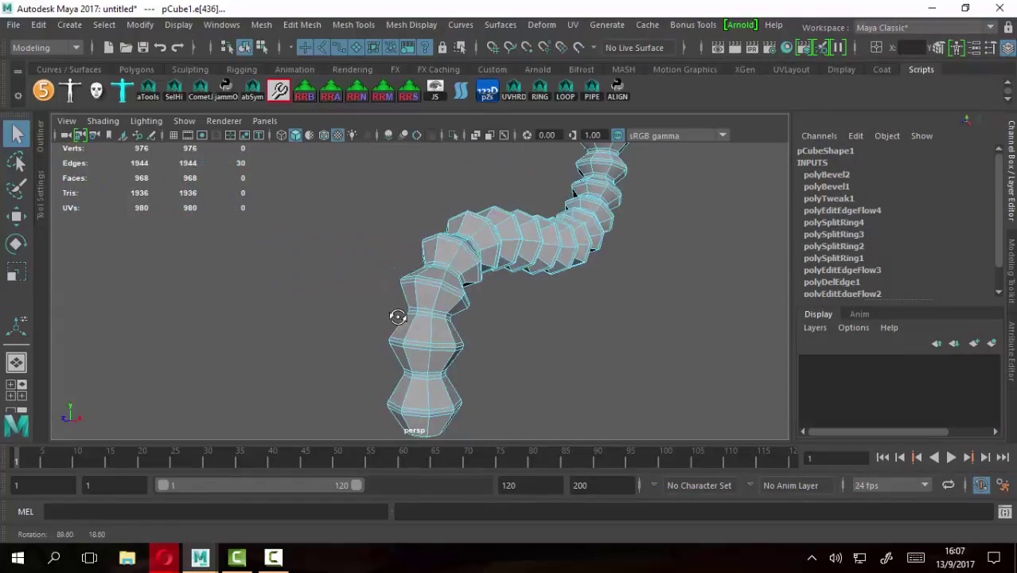
mouse_move(540, 317)
alt+mouse_down()
mouse_move(408, 323)
mouse_move(538, 302)
alt+mouse_up()
click(530, 318)
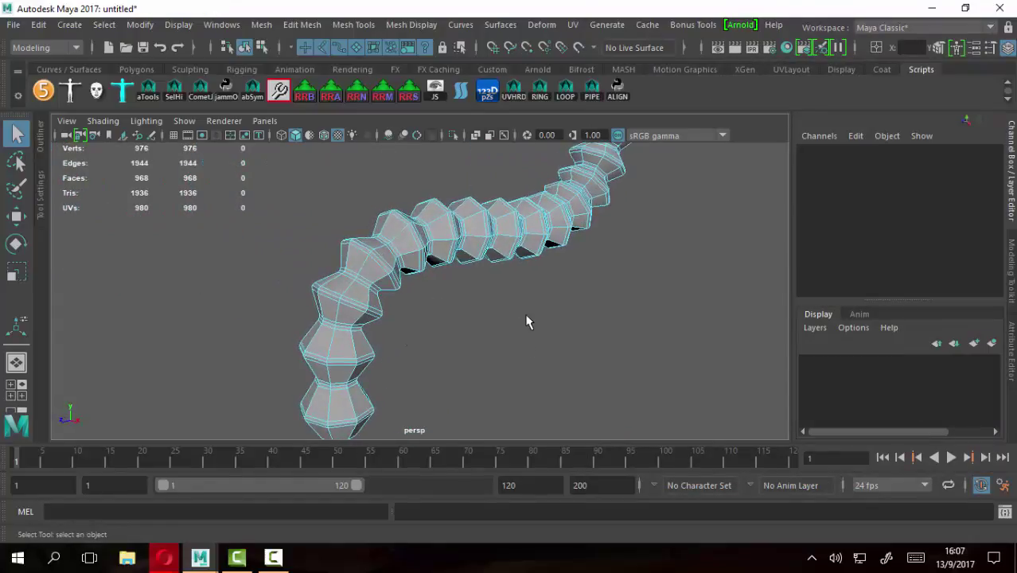
right_drag(449, 235, 518, 106)
click(495, 272)
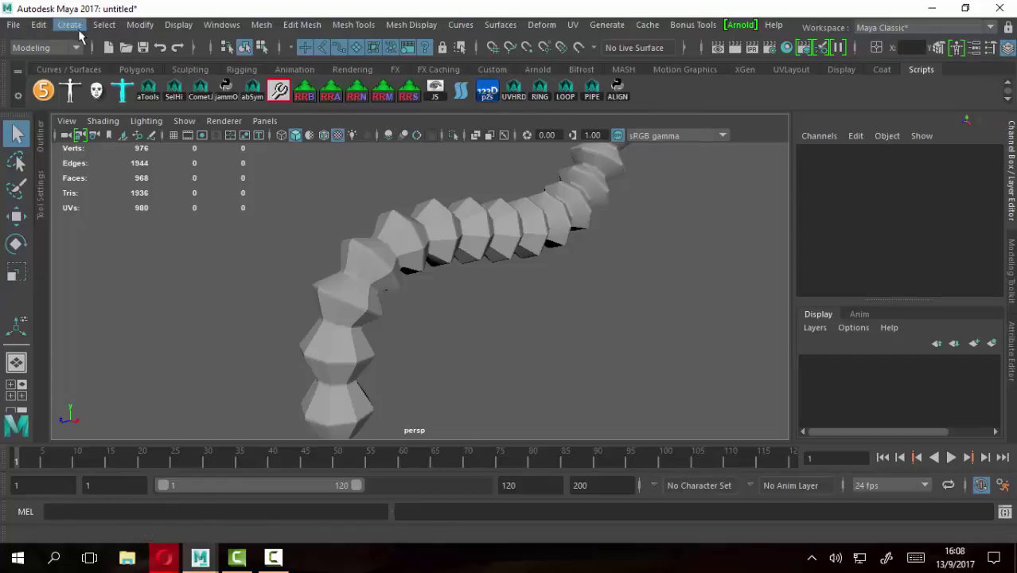
click(37, 26)
mouse_move(87, 216)
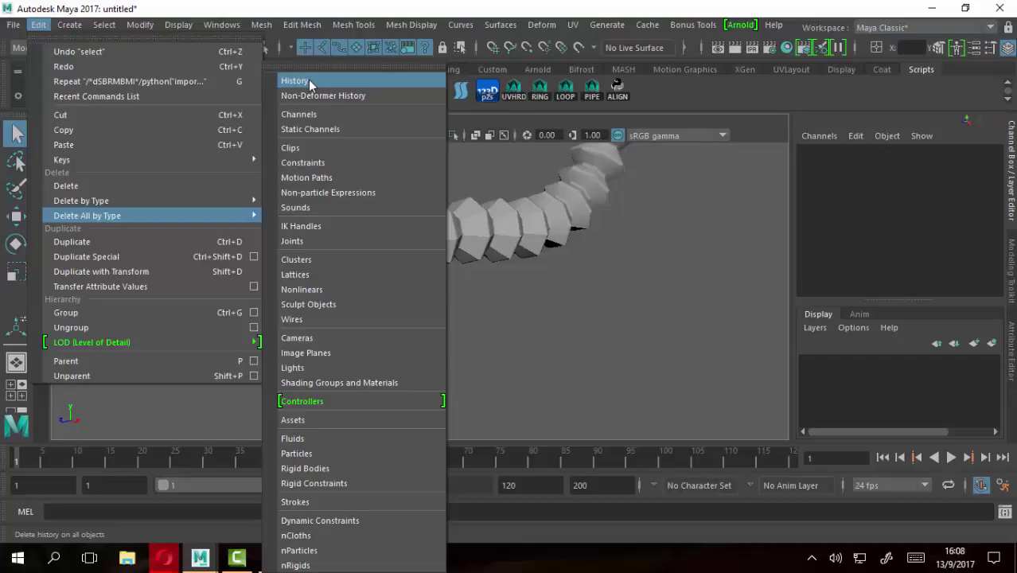
Add a Hist shelf button for Delete All History and view its DeleteAllHistory command
ctrl+shift+click(308, 79)
click(717, 223)
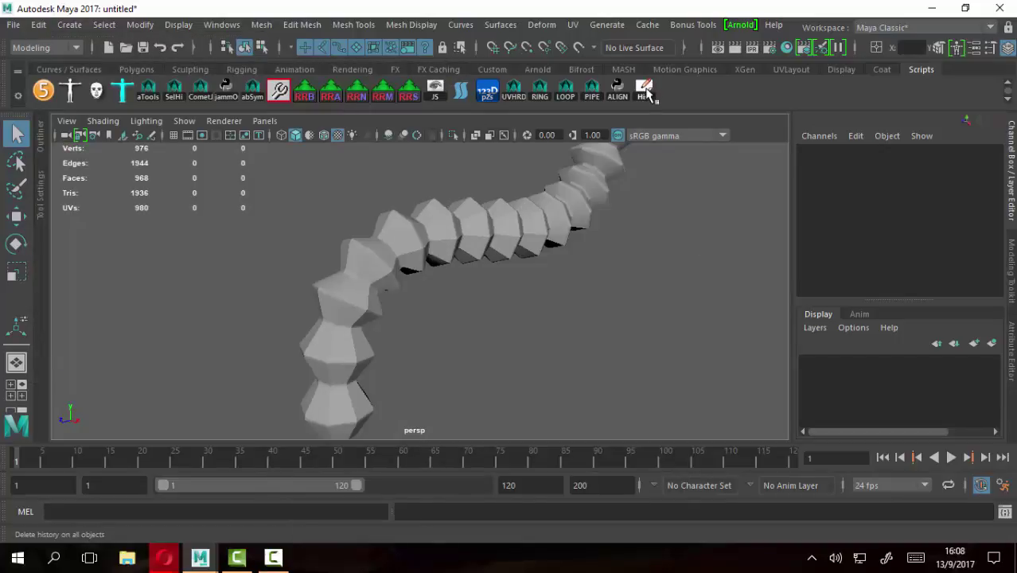
right_click(648, 94)
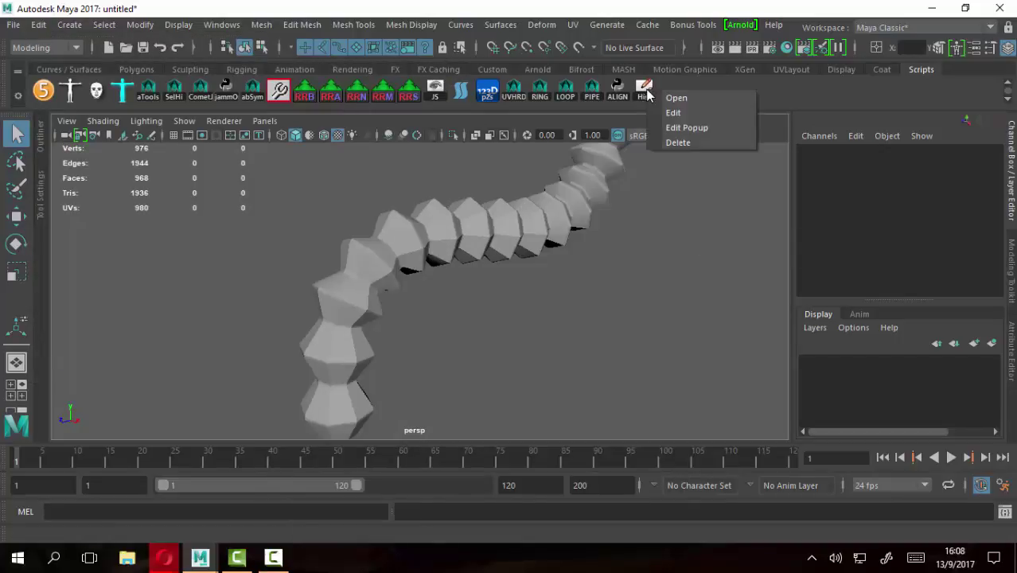
click(692, 113)
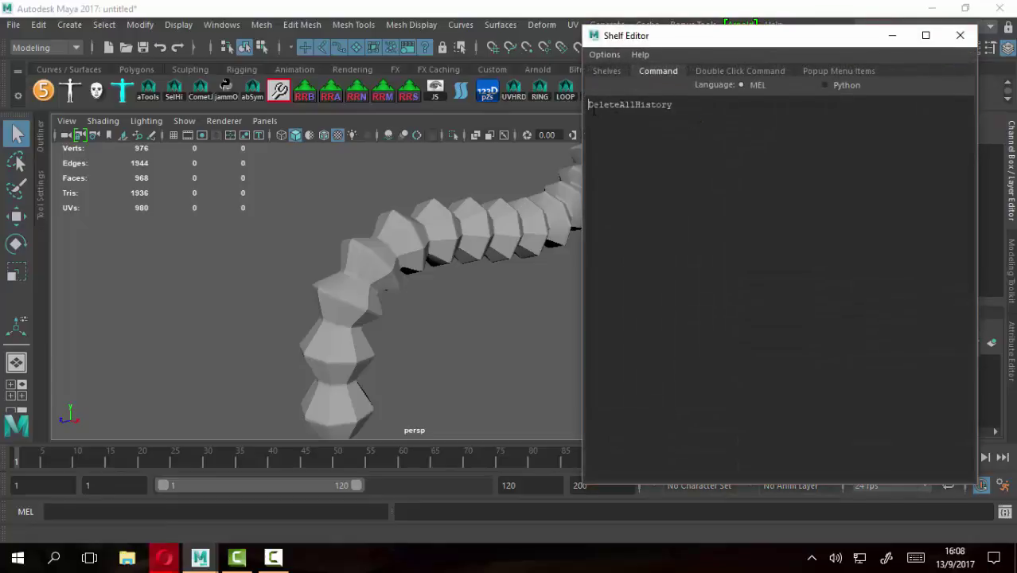
drag(593, 110, 677, 113)
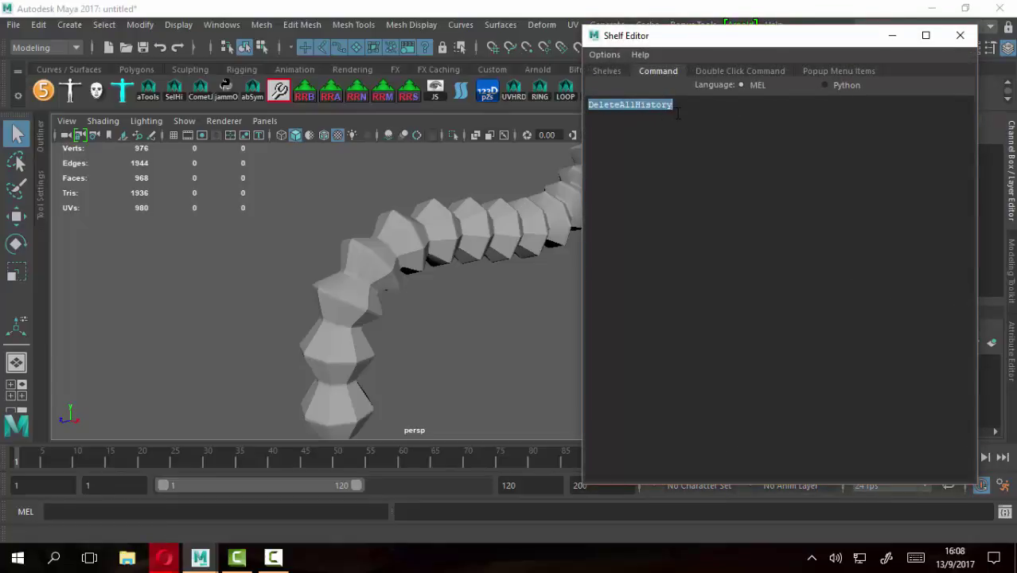
Confirm the Hist button's double-click command is empty and close the Shelf Editor
click(750, 76)
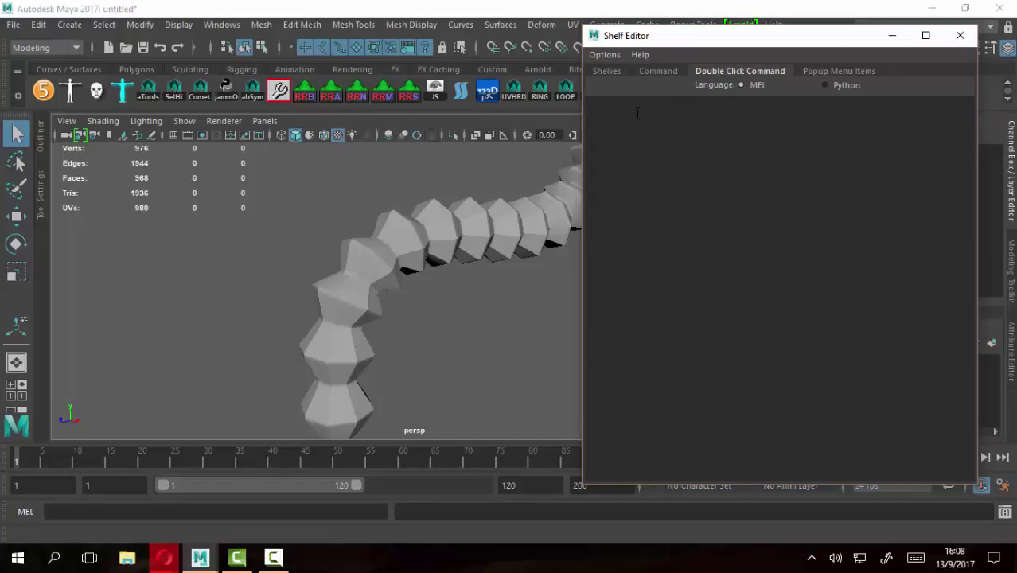
click(597, 111)
mouse_move(410, 324)
alt+mouse_down()
mouse_move(300, 302)
mouse_move(409, 258)
mouse_move(418, 266)
alt+mouse_up()
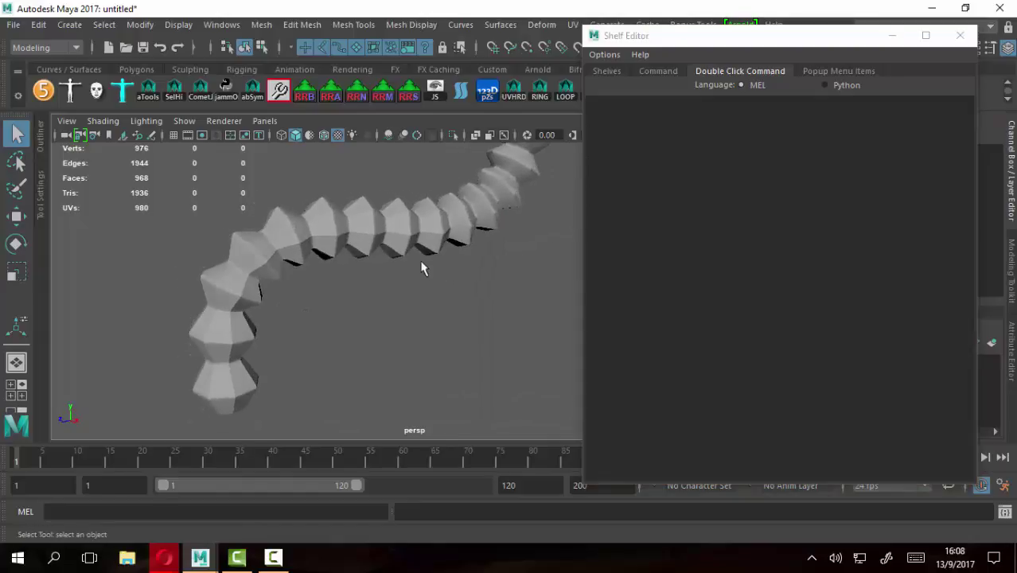
click(636, 143)
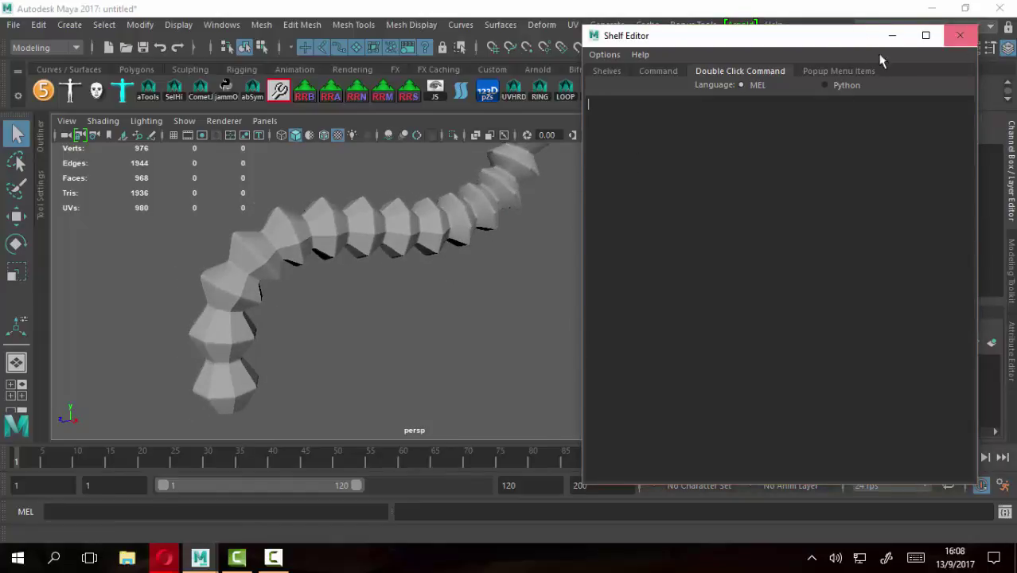
click(961, 37)
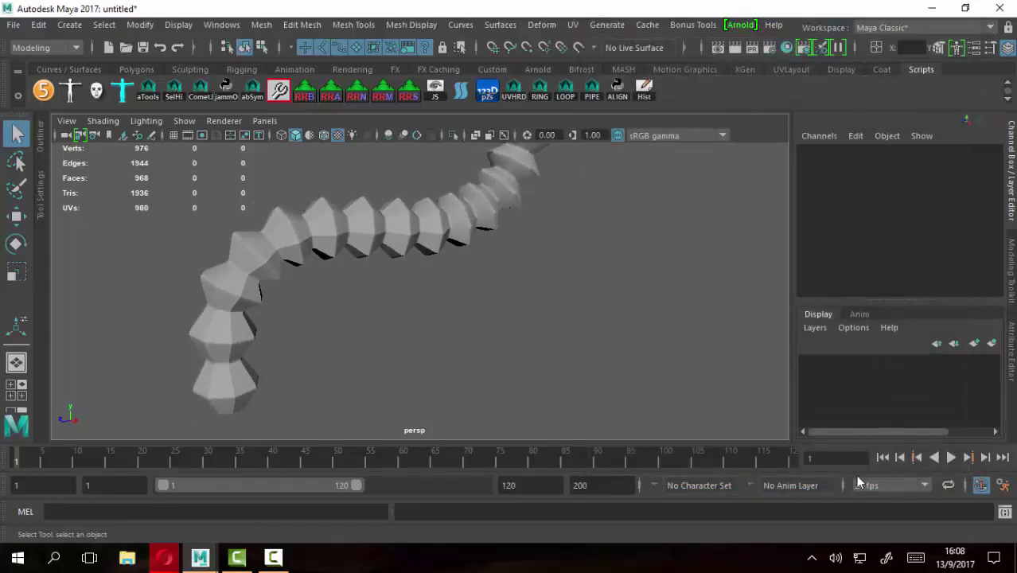
Open the Script Editor, move it aside, clear its history and input, and enlarge it
click(1005, 512)
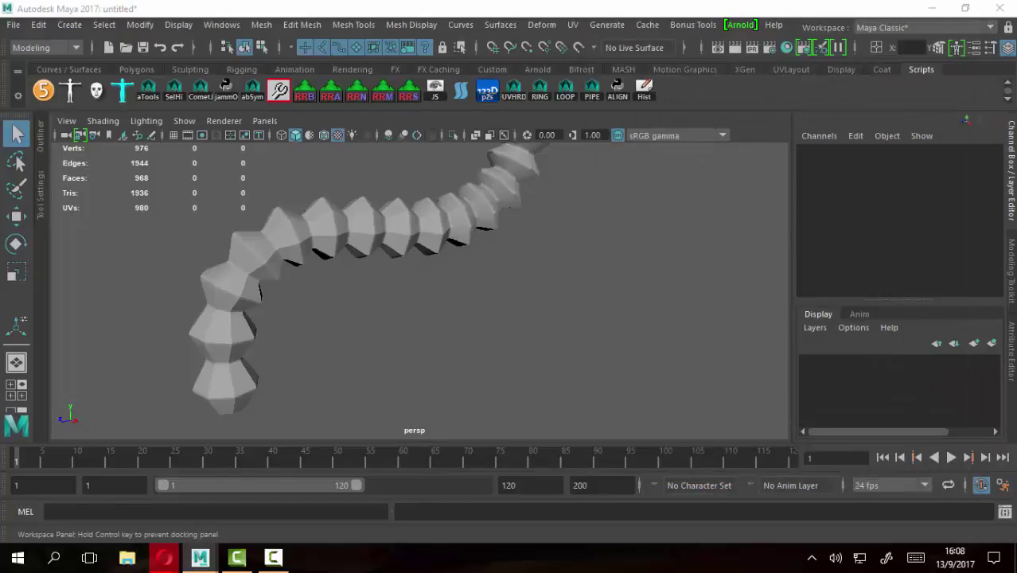
drag(995, 27, 797, 38)
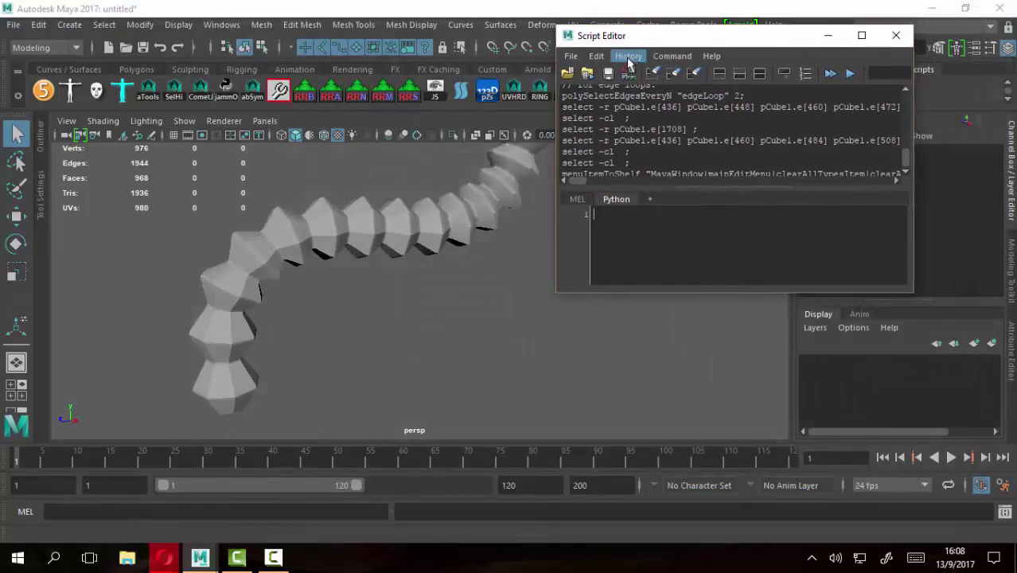
click(597, 56)
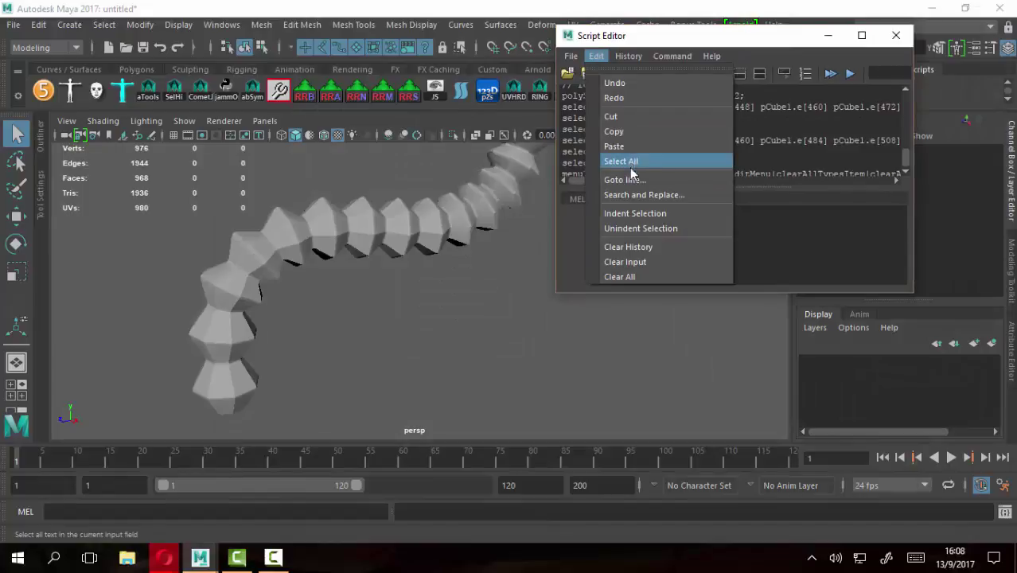
click(620, 276)
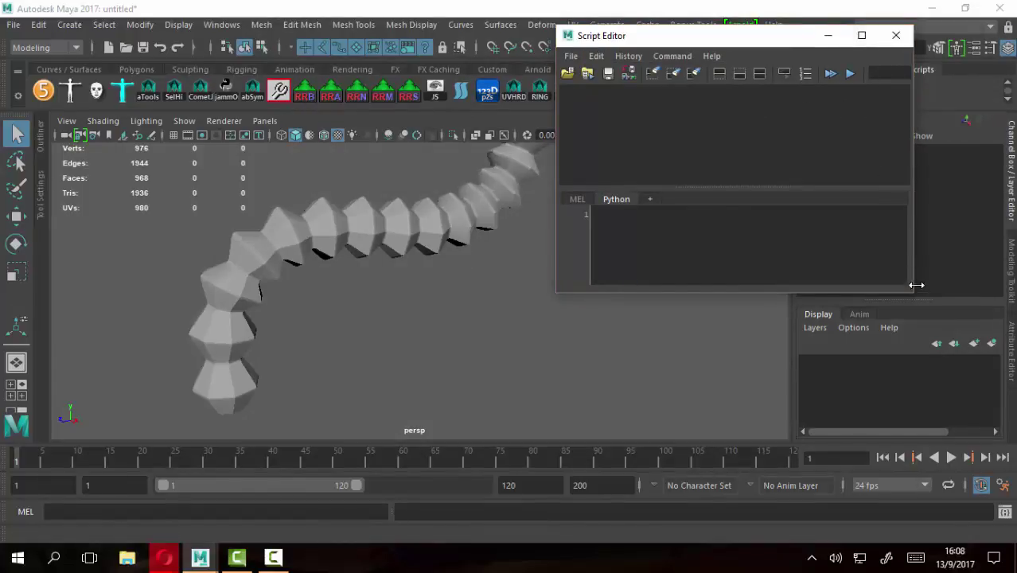
drag(913, 295, 980, 345)
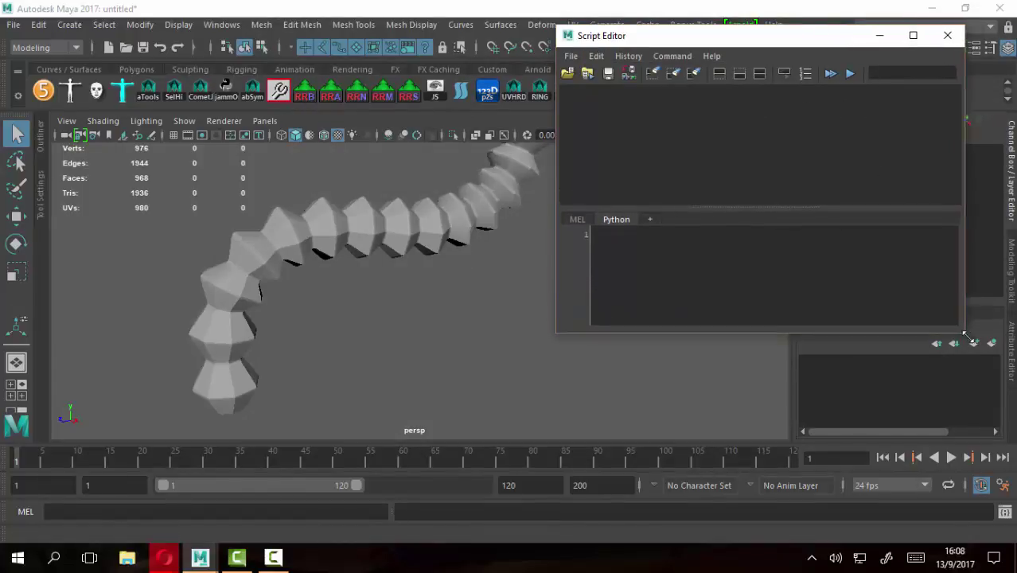
Freeze the tentacle mesh's transformations from the Modify menu
click(317, 245)
alt+middle_drag(418, 306, 363, 295)
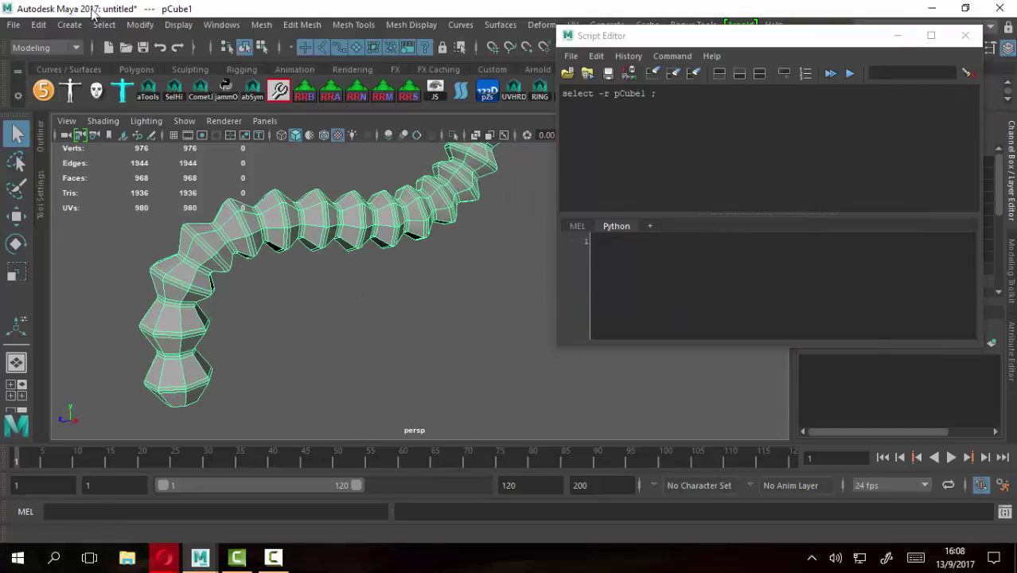
click(137, 24)
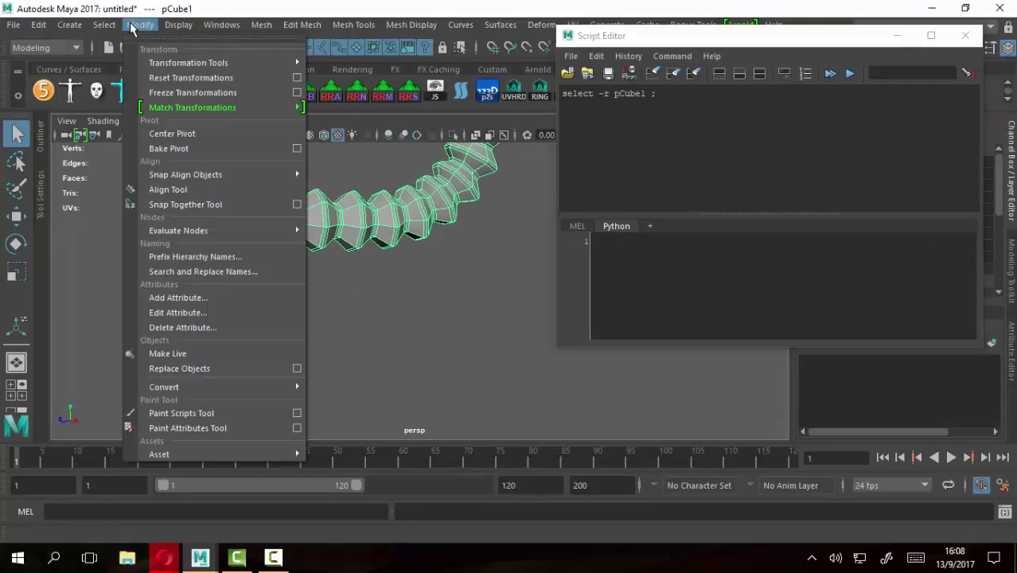
click(178, 93)
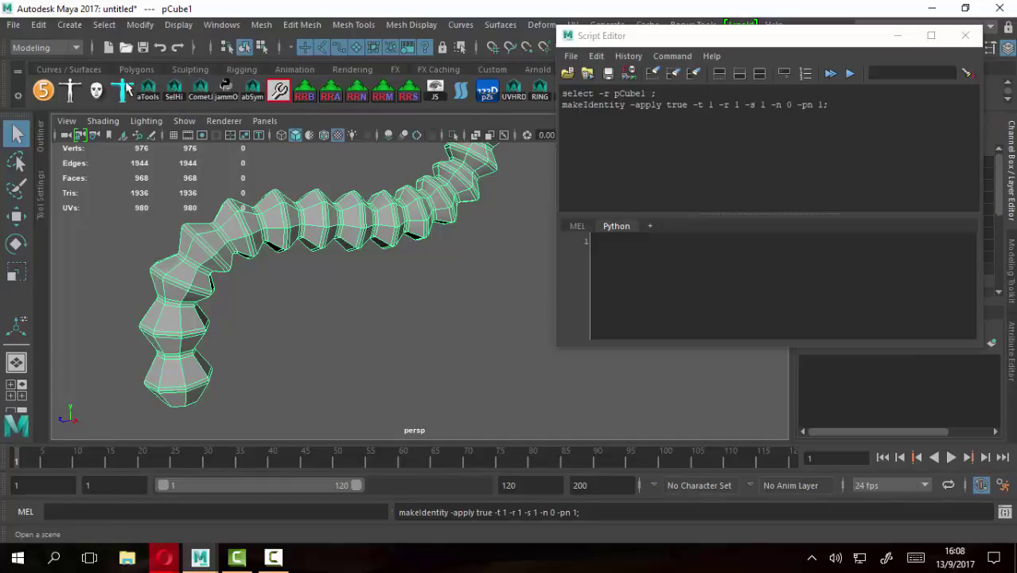
Copy the logged makeIdentity command, close the Script Editor, and edit the Hist shelf button
drag(841, 107, 568, 105)
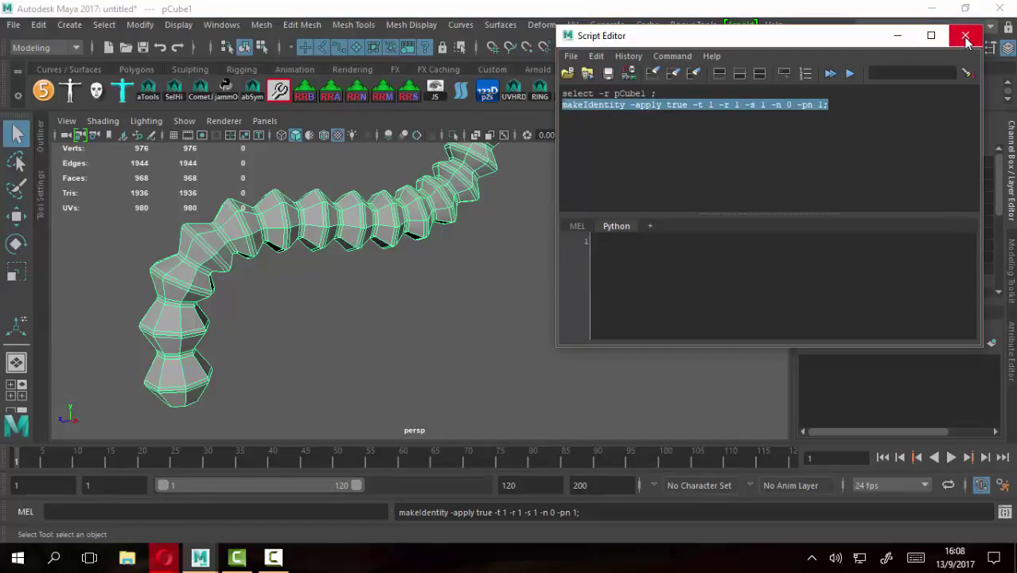
click(964, 35)
right_click(643, 92)
click(683, 114)
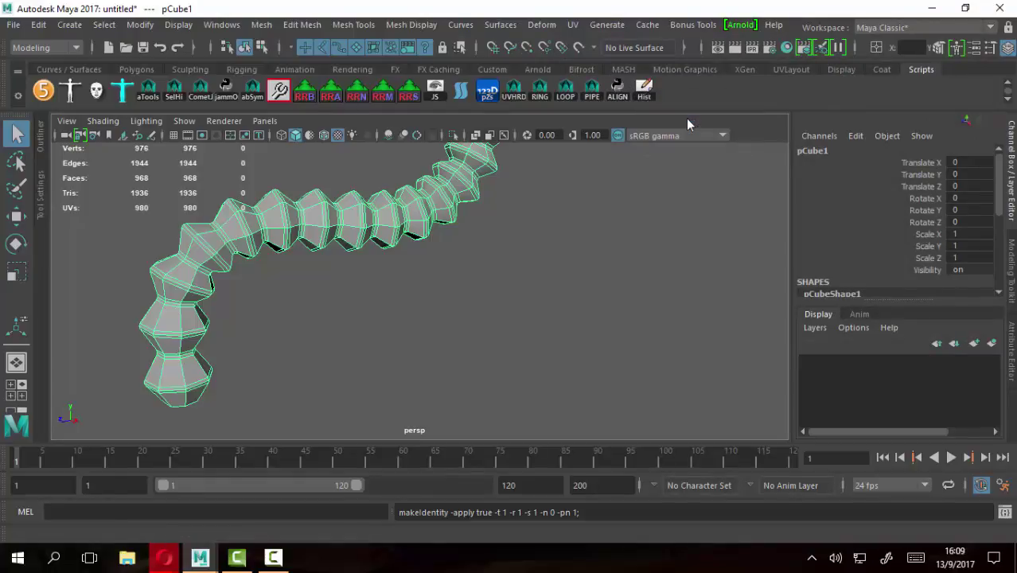
Paste the makeIdentity command into the Hist button's Double Click Command and close the editor
click(729, 70)
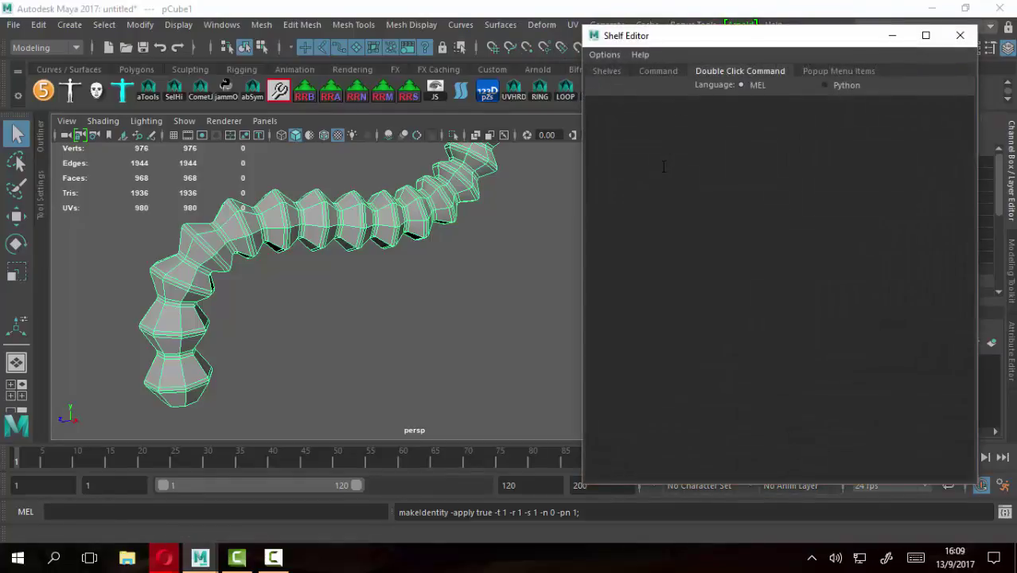
text(makeIdentity -apply true -t 1 -r 1 -s 1 -n 0 -pn 1;)
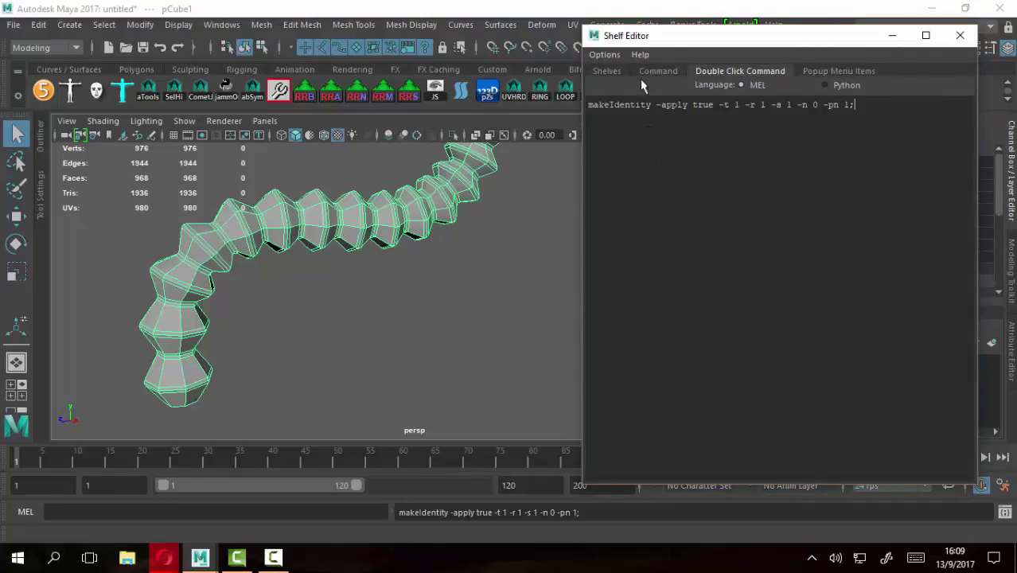
click(961, 35)
Delete history on the tentacle mesh with the Hist shelf button
click(441, 297)
click(339, 223)
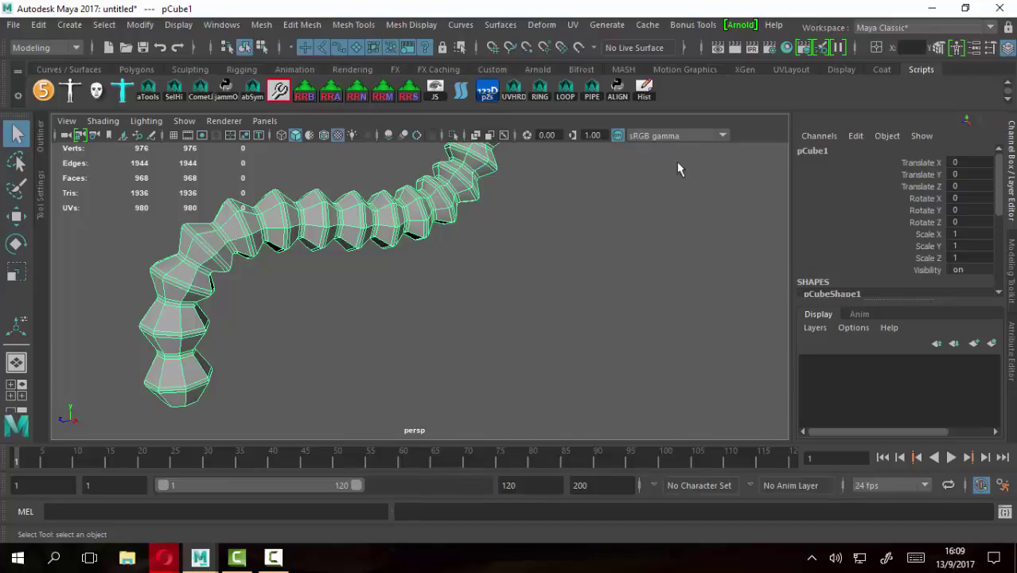
click(643, 97)
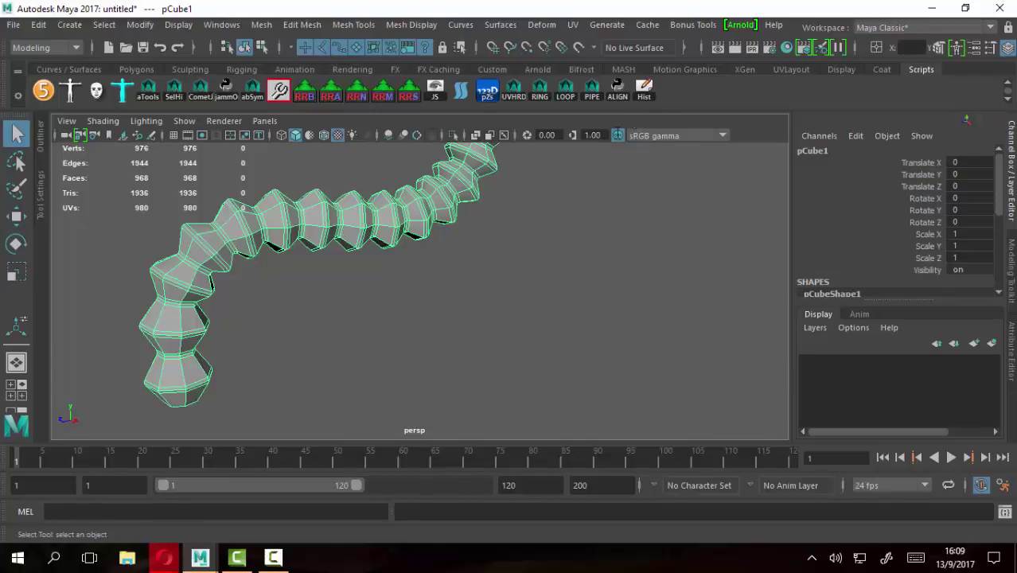
click(586, 339)
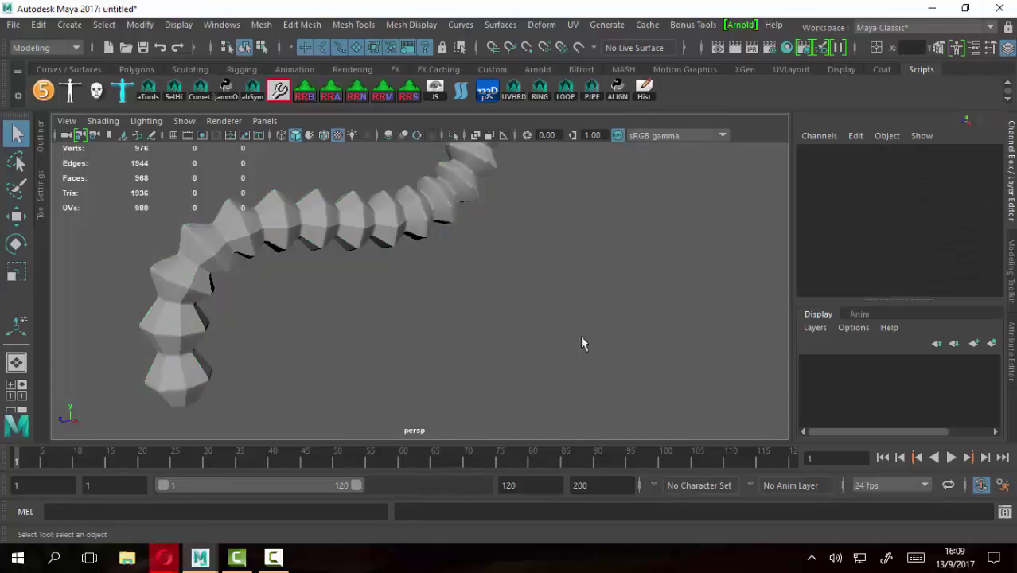
click(367, 227)
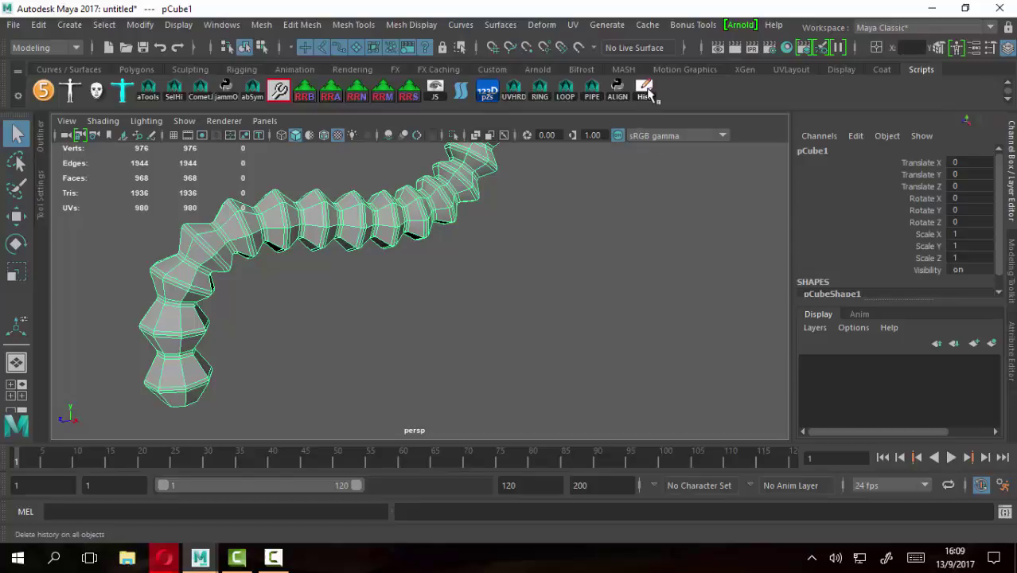
click(576, 343)
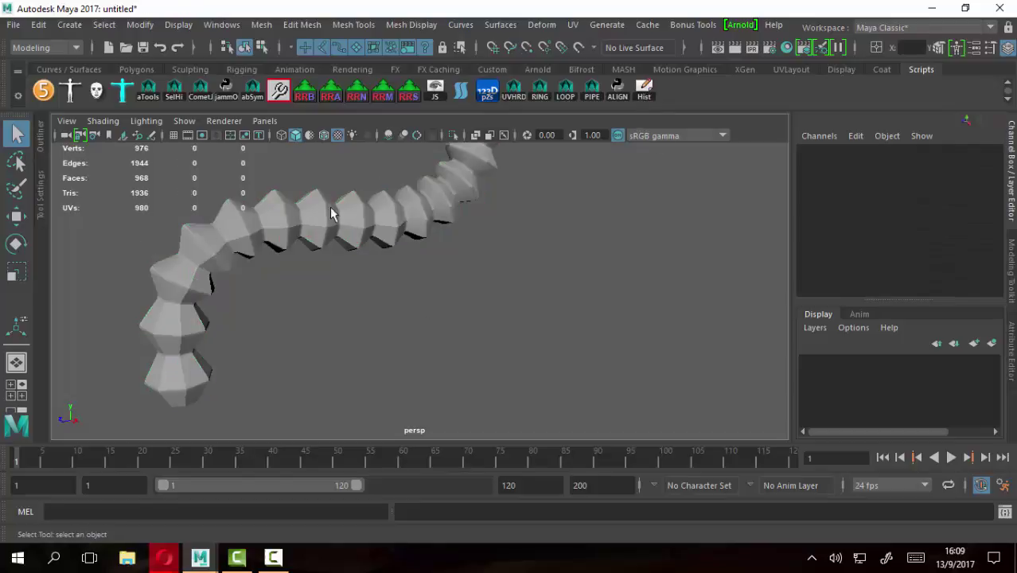
click(141, 25)
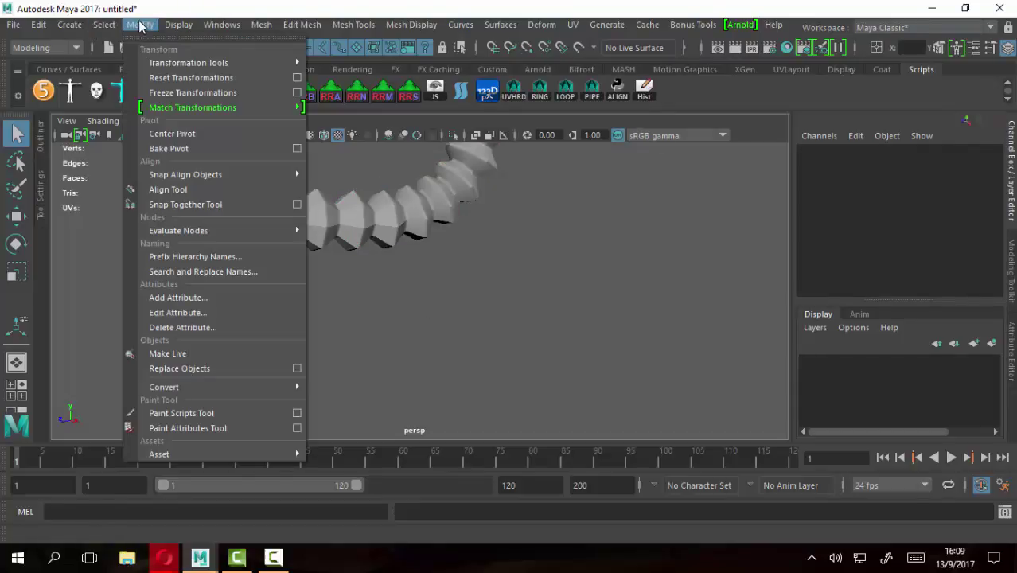
Replace the Hist double-click command with FreezeTransformations; and run it on the tentacle
right_click(645, 89)
click(667, 109)
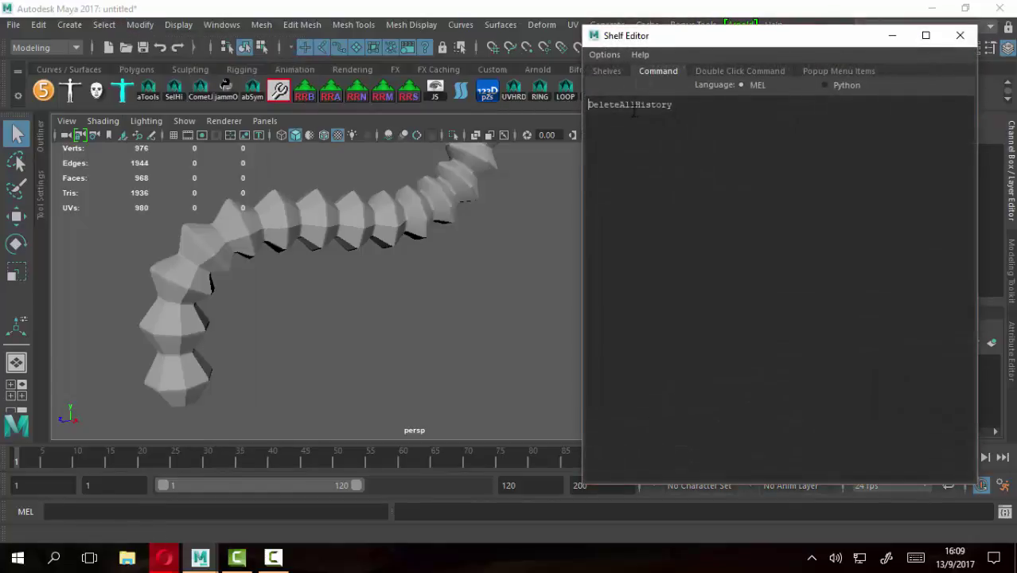
click(727, 71)
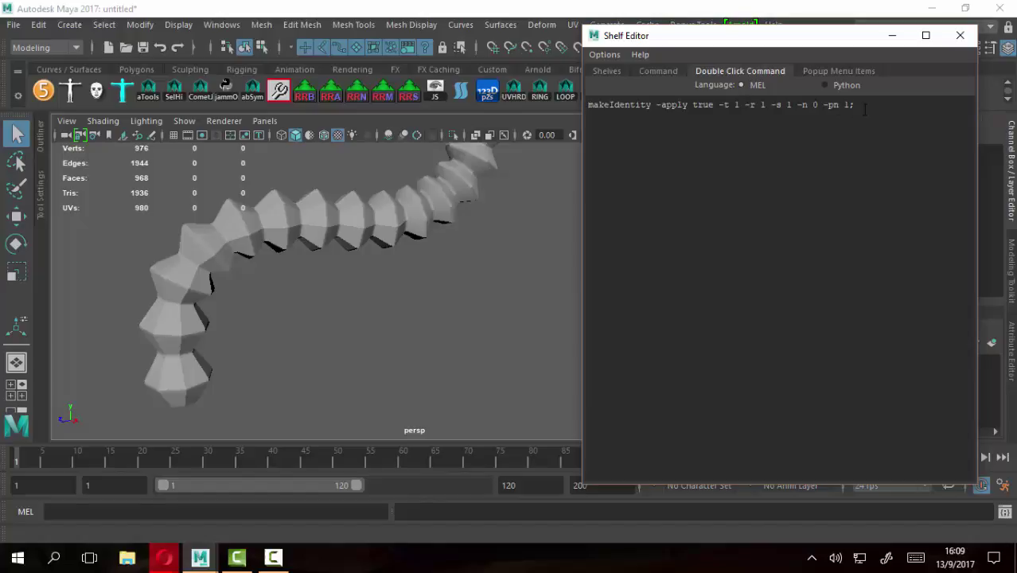
drag(879, 106, 549, 112)
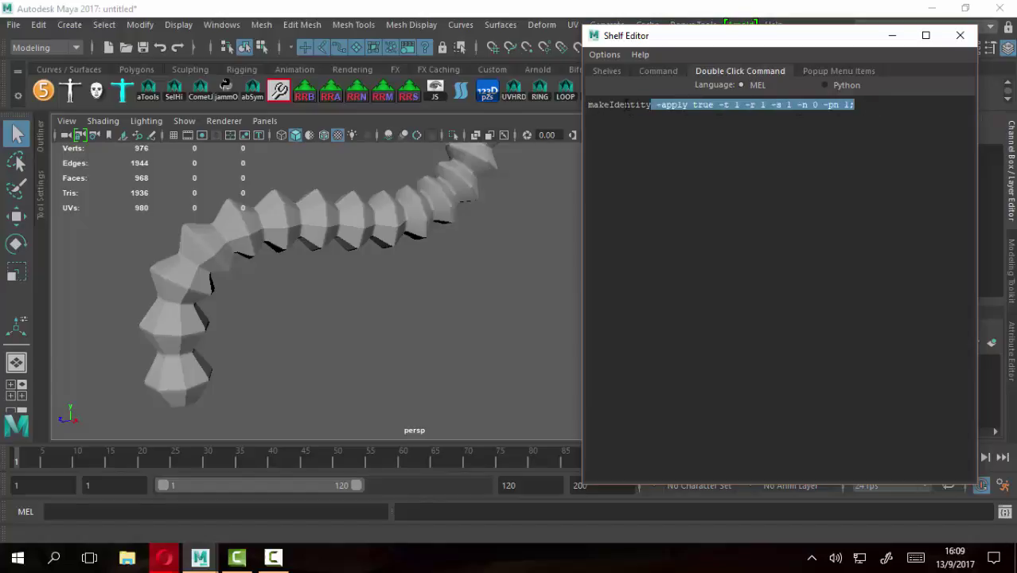
text(E)
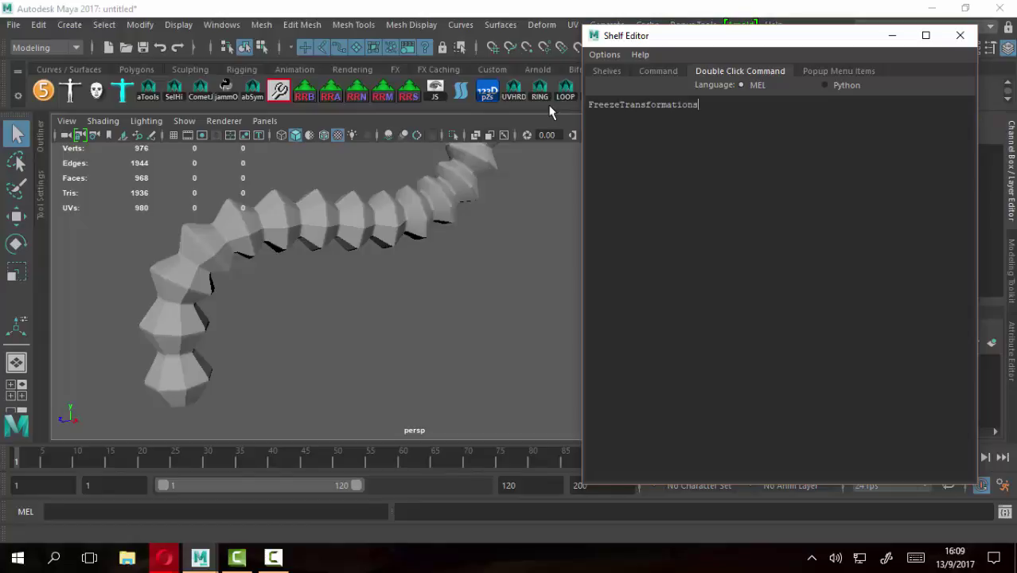
click(960, 35)
click(400, 208)
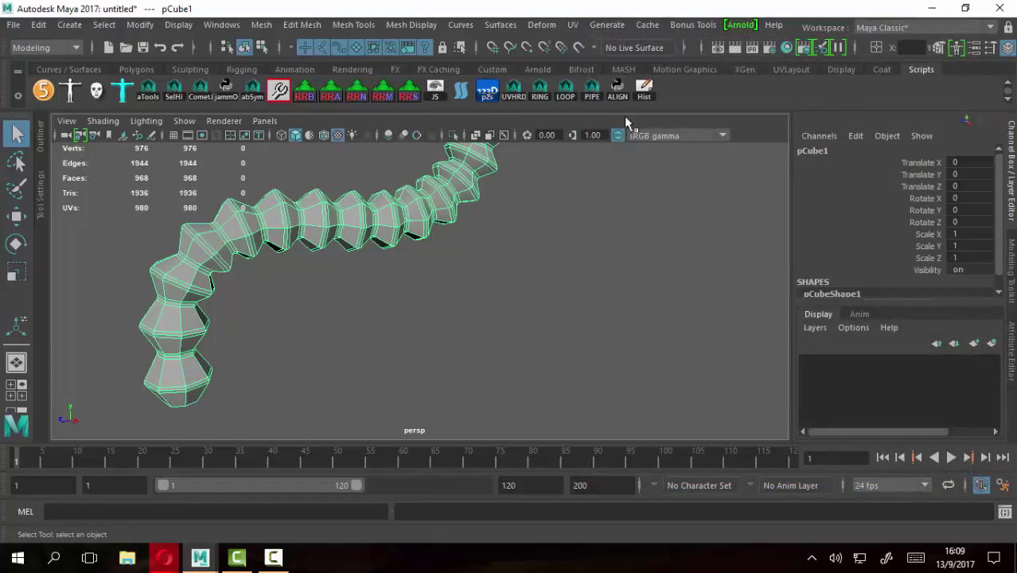
click(643, 96)
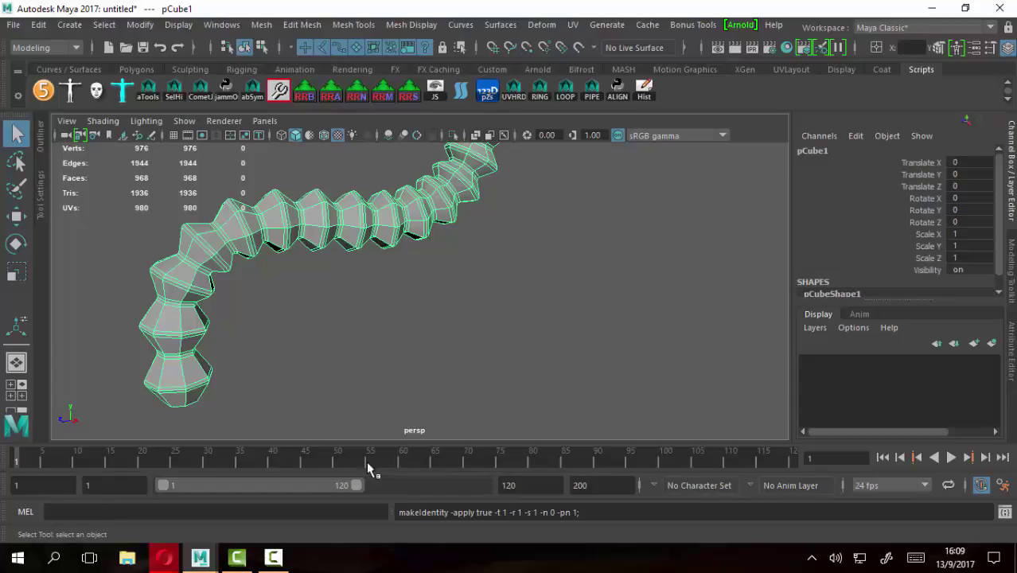
Check that the Hist button's double-click command is now FreezeTransformations;
mouse_move(564, 479)
alt+mouse_down()
mouse_move(529, 355)
mouse_move(556, 326)
mouse_move(447, 298)
mouse_move(477, 286)
alt+mouse_up()
right_click(644, 90)
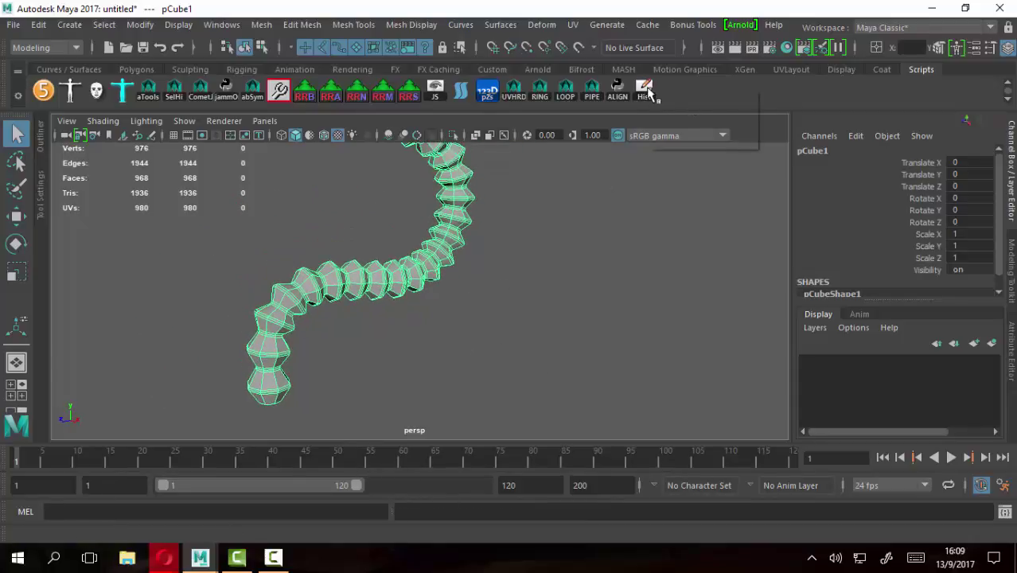
click(678, 112)
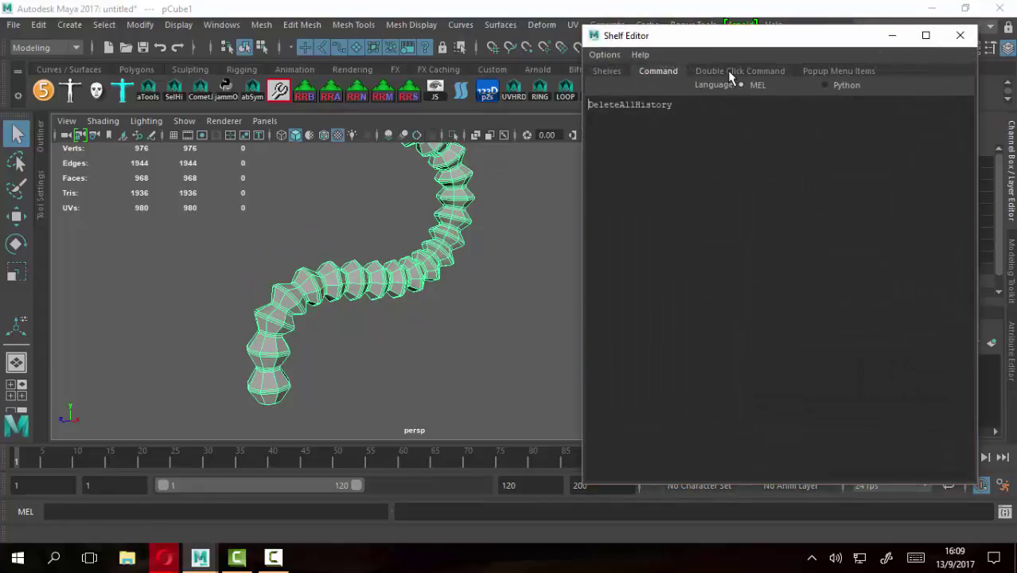
click(730, 74)
click(961, 35)
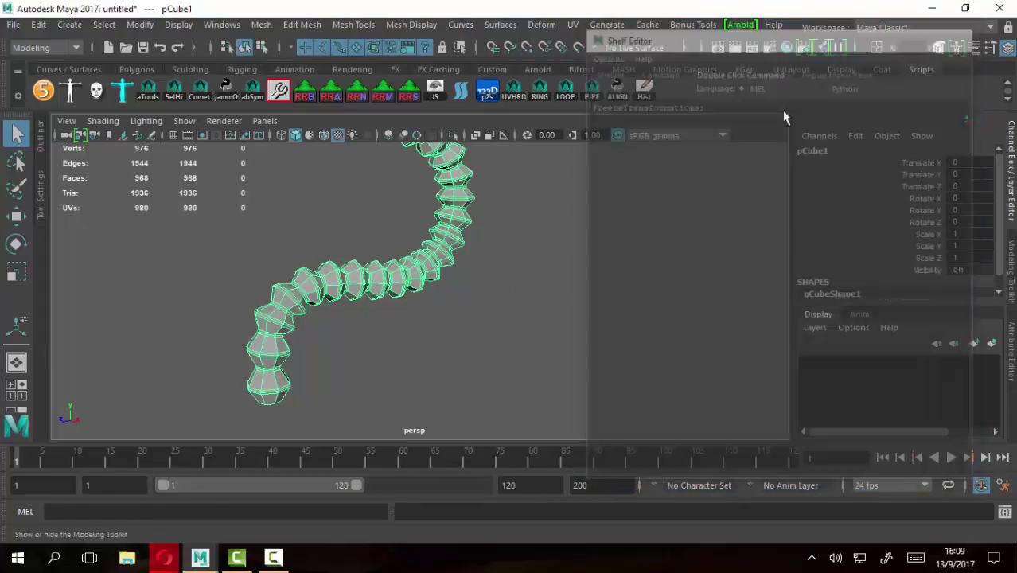
Set the Hist button's Icon Label to DHFT and save all shelves
right_click(645, 92)
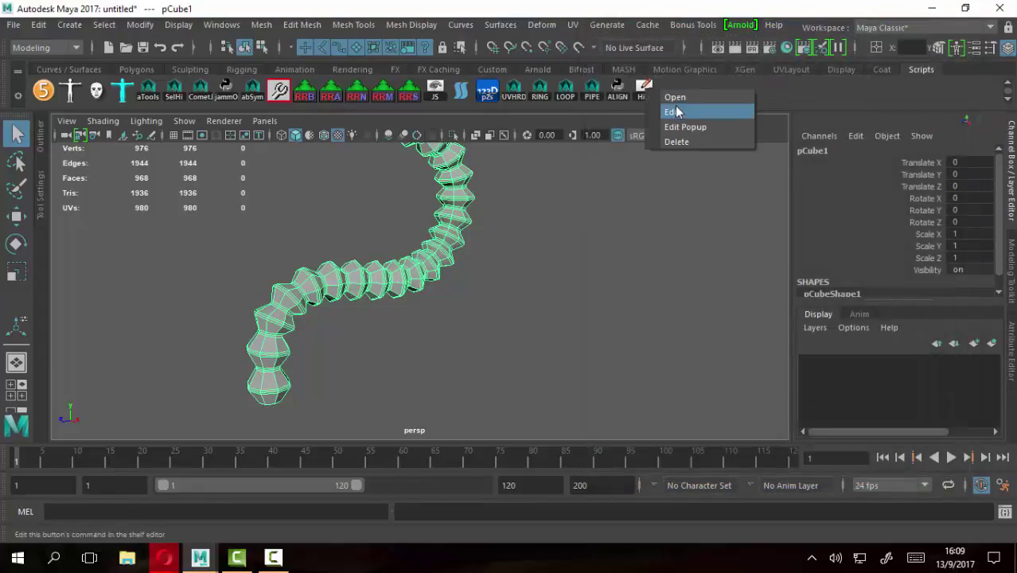
click(673, 111)
click(608, 72)
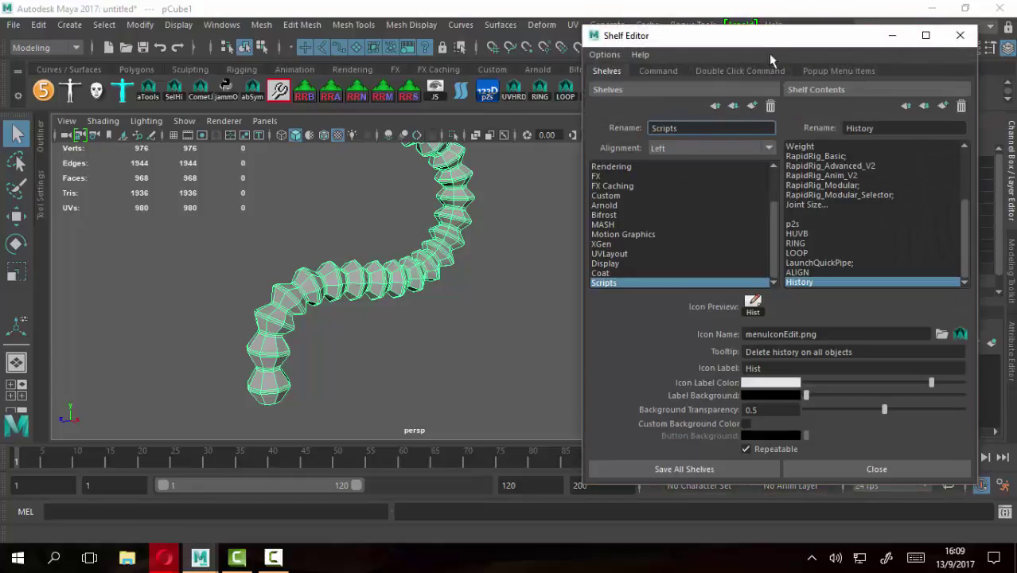
drag(773, 40, 678, 132)
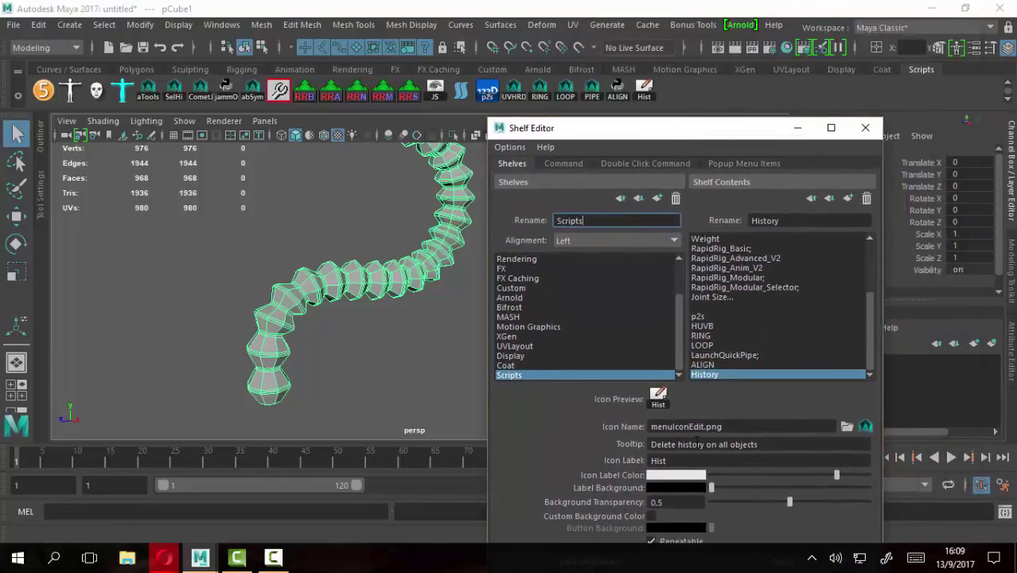
click(670, 460)
text(DHFT)
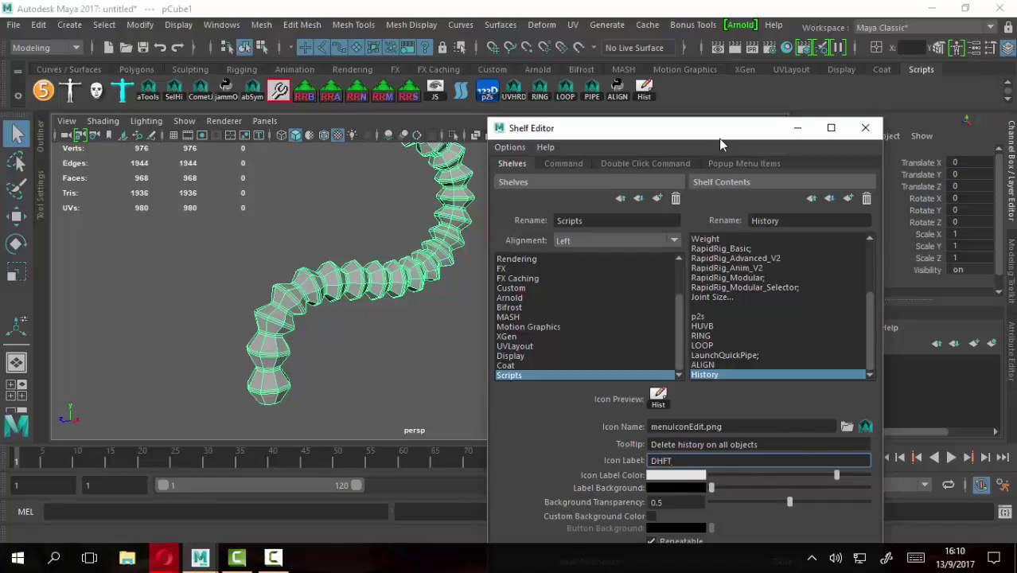
drag(719, 132, 558, 26)
click(455, 455)
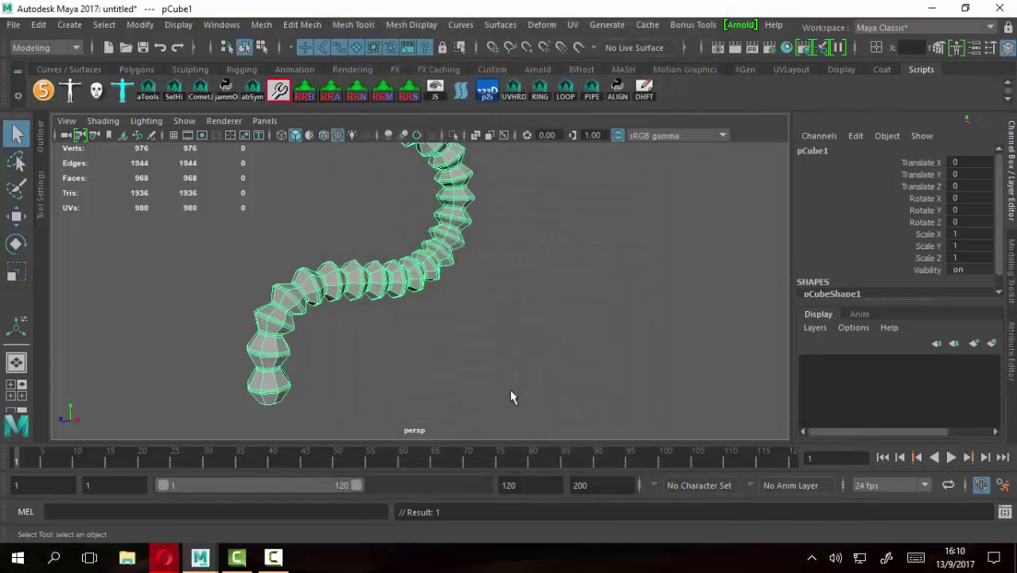
Apply the DHFT button to the tentacle mesh and reframe the view
click(641, 89)
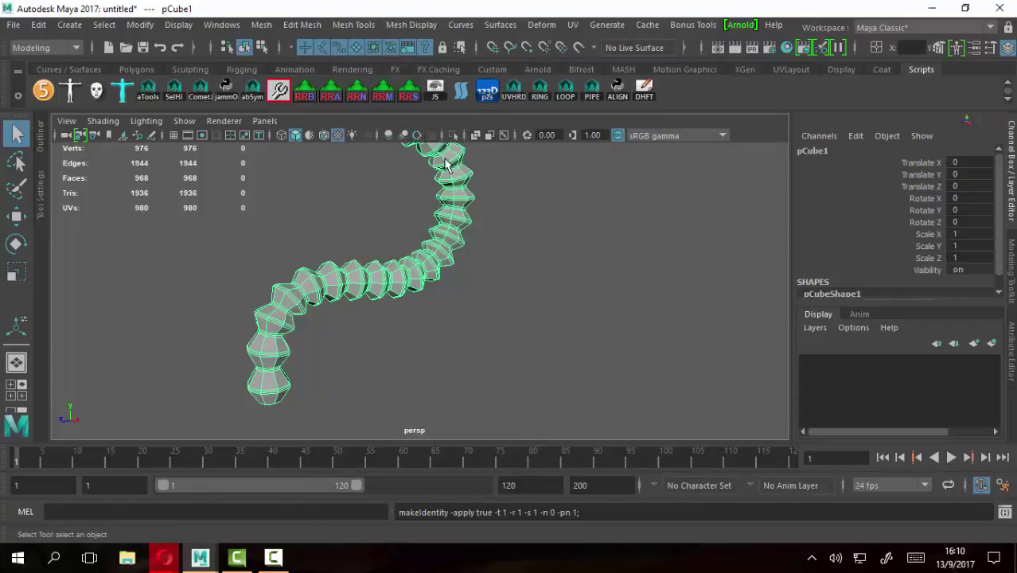
mouse_move(516, 264)
alt+mouse_down()
mouse_move(620, 311)
mouse_move(591, 307)
mouse_move(608, 307)
mouse_move(470, 340)
alt+mouse_up()
mouse_move(470, 340)
alt+middle_down()
mouse_move(472, 266)
mouse_move(421, 242)
mouse_move(431, 268)
mouse_move(434, 248)
alt+middle_up()
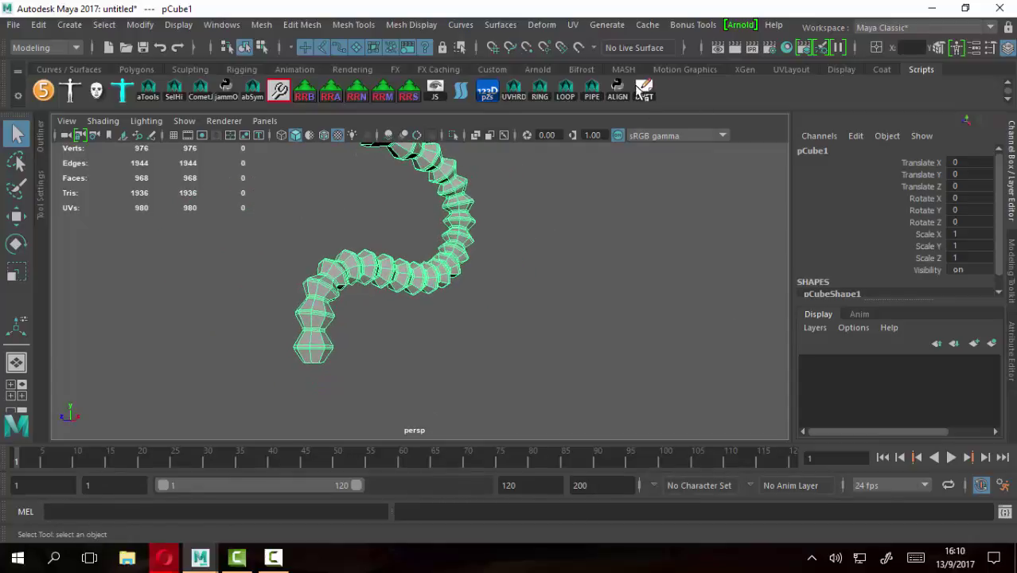
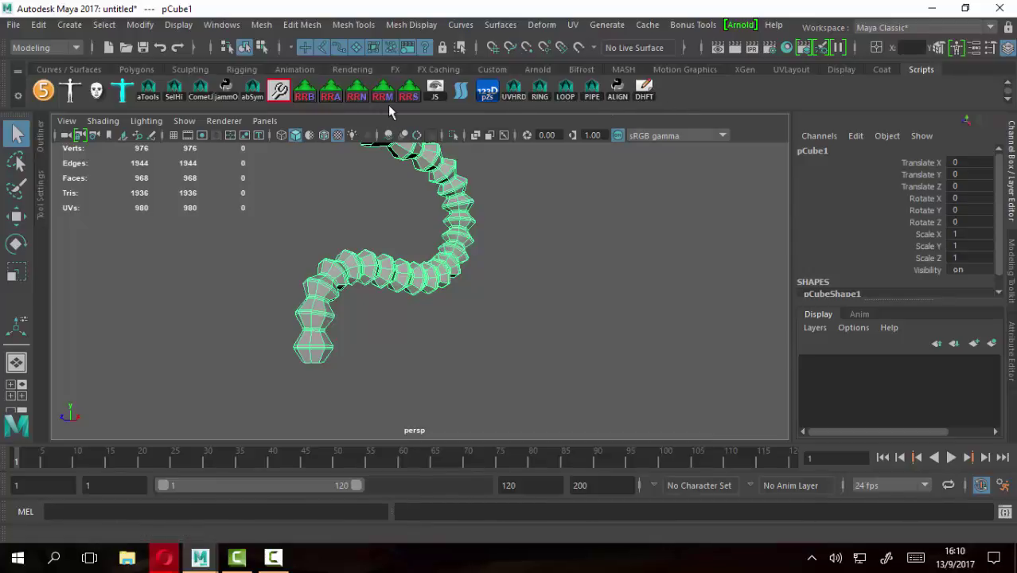
From the Polygons shelf, put the worm mesh in Edge mode and select one edge at the bottom segment's waist
click(144, 71)
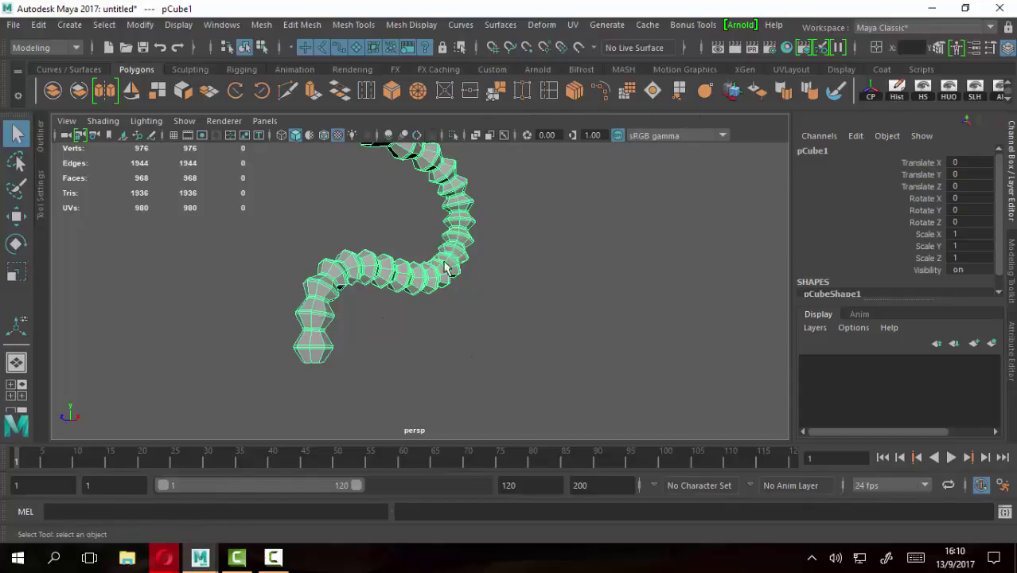
alt+middle_drag(446, 269, 443, 208)
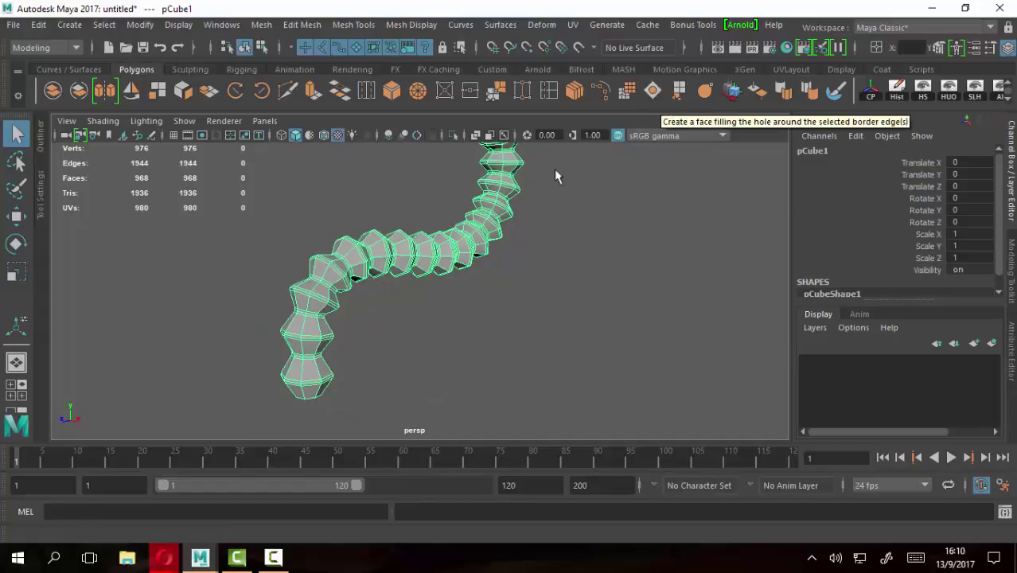
right_drag(336, 302, 335, 95)
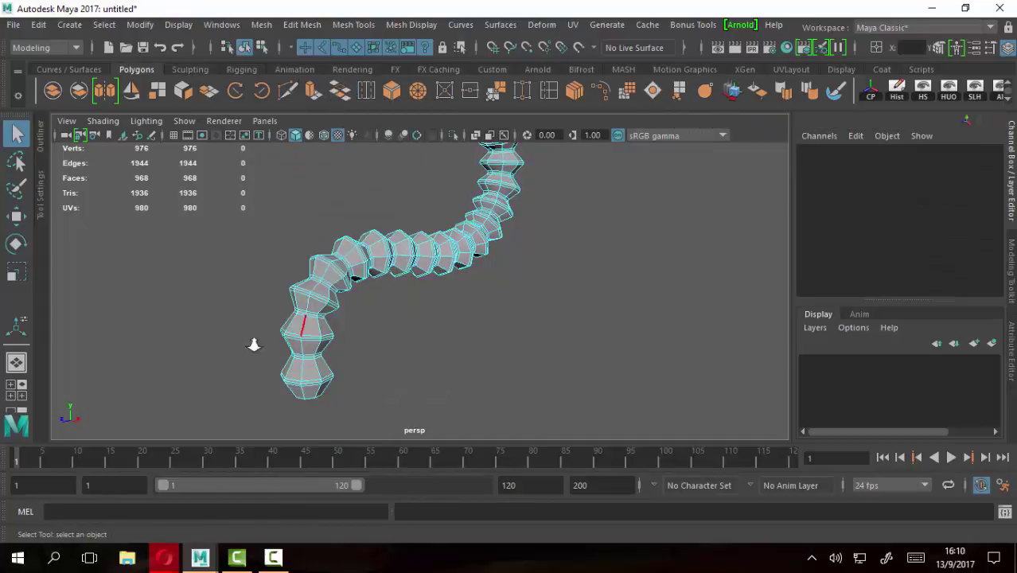
alt+drag(254, 340, 318, 319)
scroll(447, 302, up, 3)
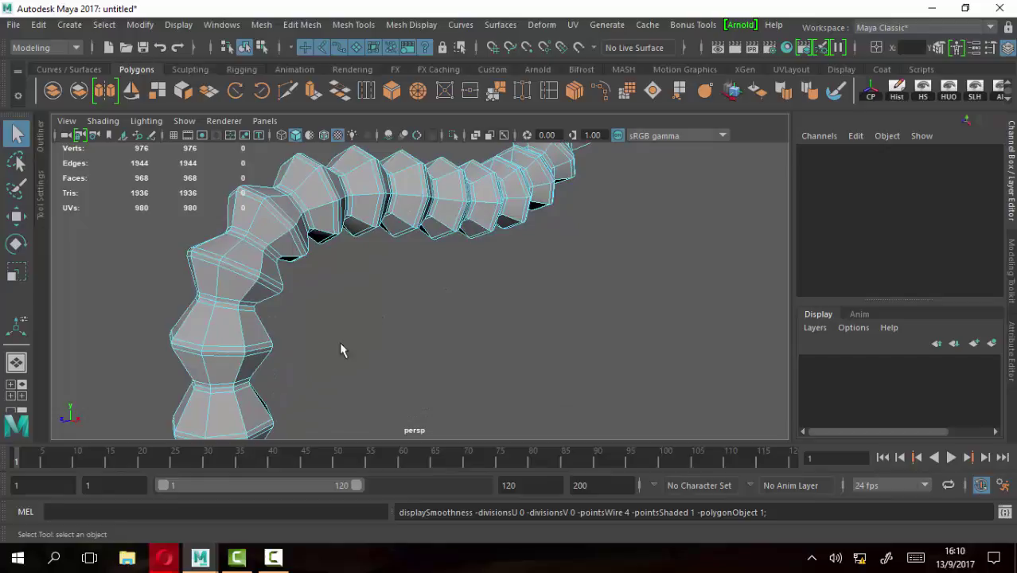
scroll(341, 348, up, 3)
scroll(415, 308, up, 2)
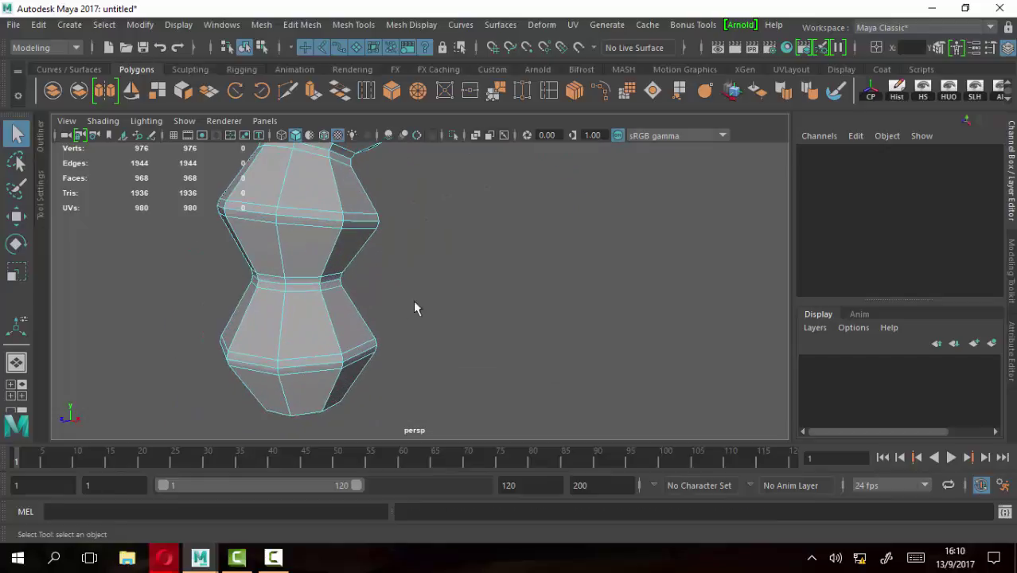
click(313, 287)
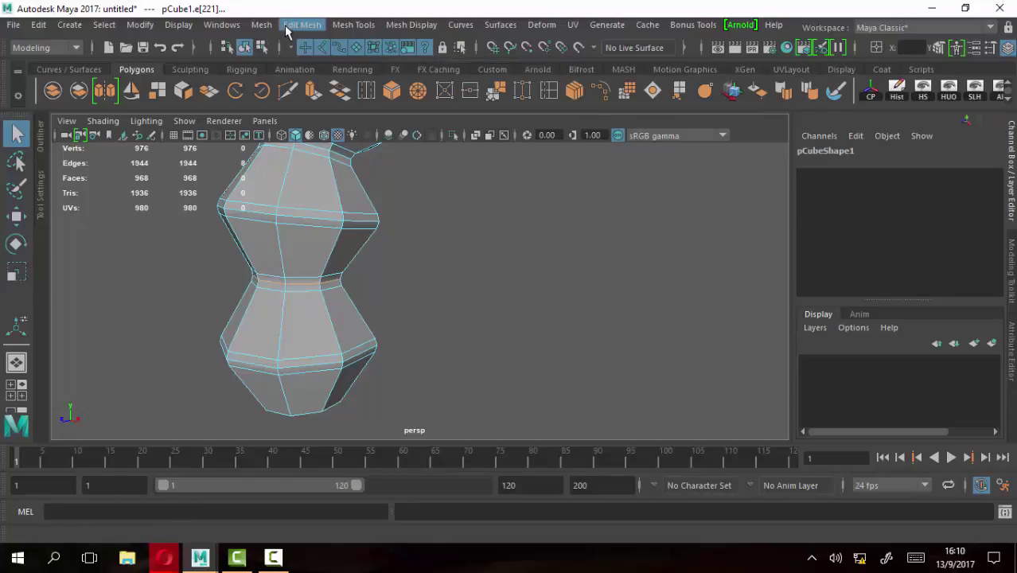
click(404, 26)
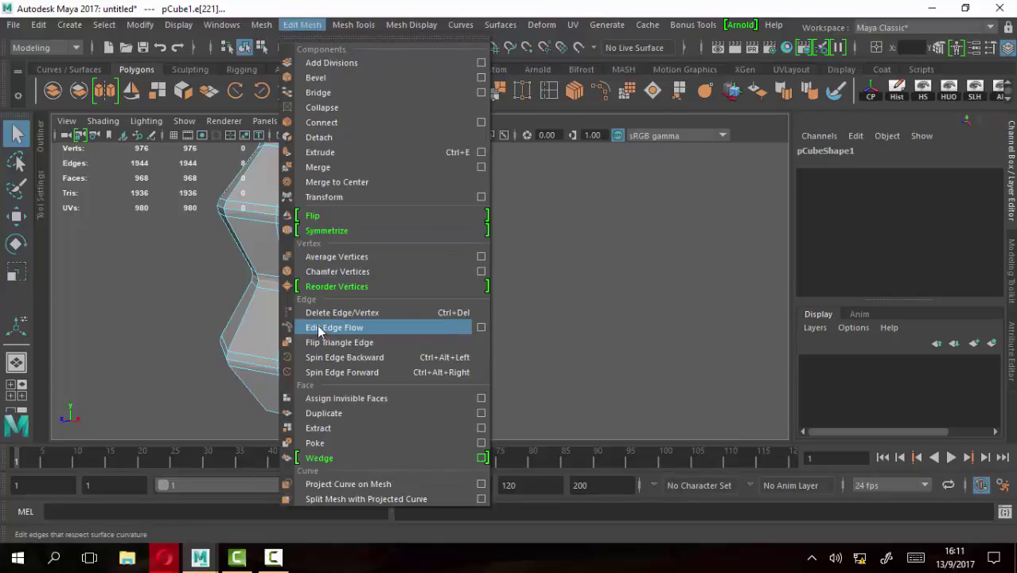
click(655, 329)
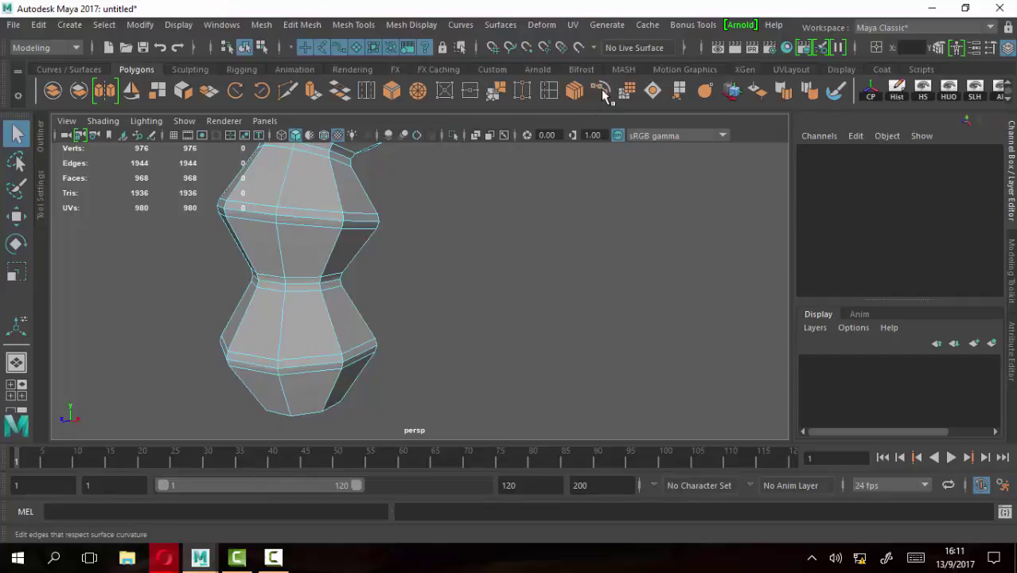
right_click(603, 93)
click(637, 114)
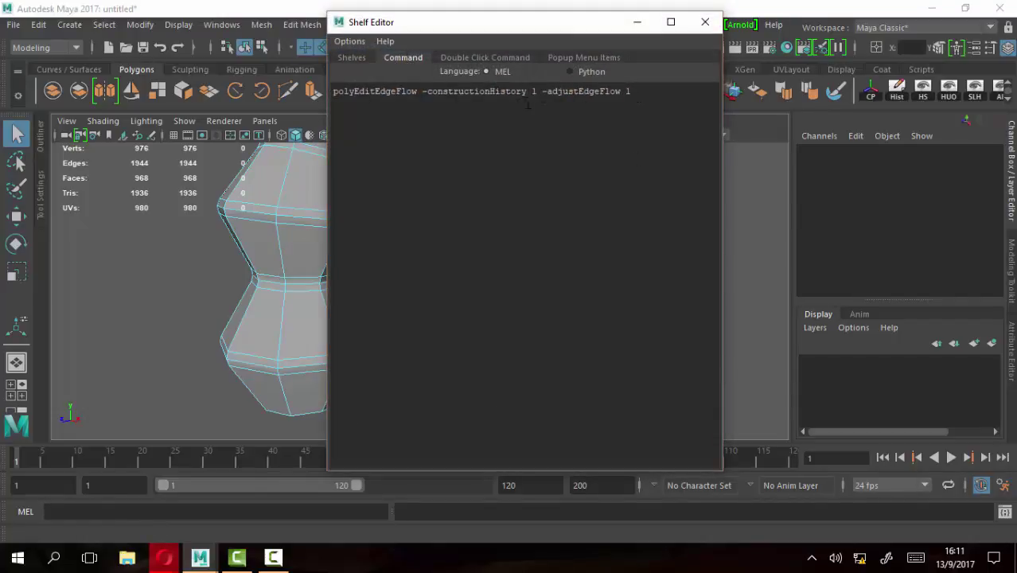
click(481, 58)
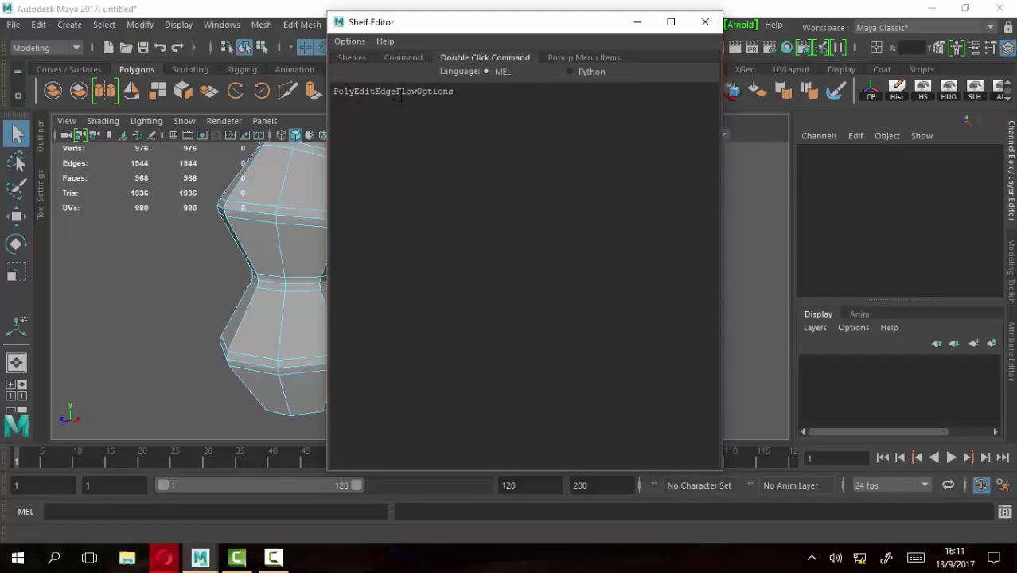
click(703, 24)
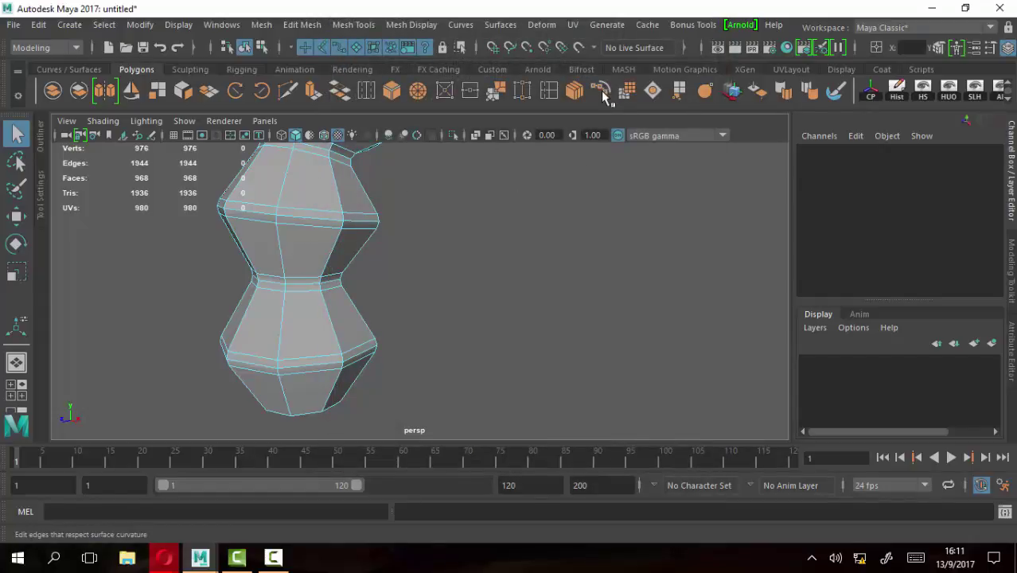
Select the 8-edge loop at the bottom segment's waist and apply Edit Edge Flow
scroll(266, 276, up, 2)
alt+middle_drag(368, 278, 385, 263)
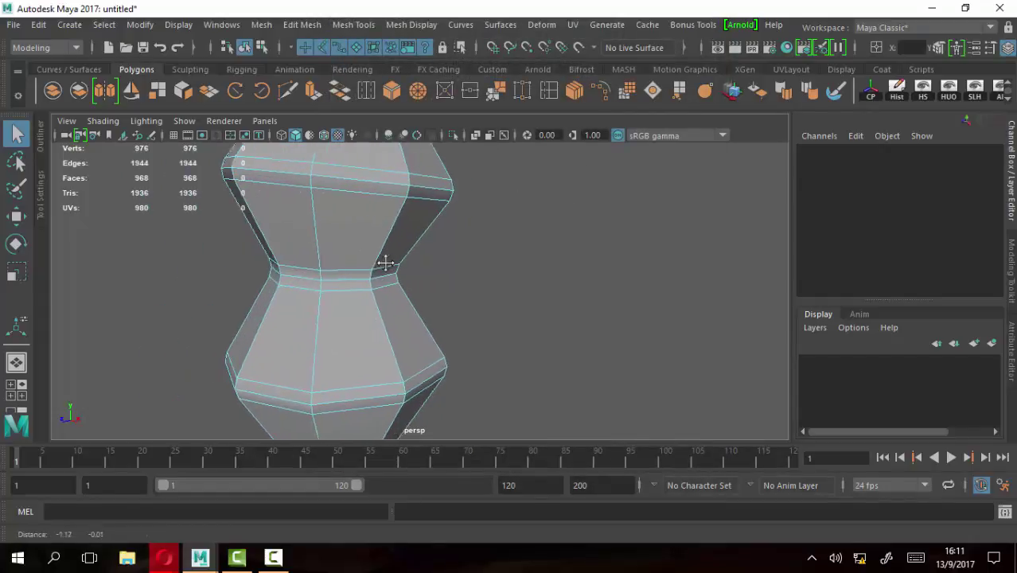
scroll(386, 263, up, 2)
double_click(360, 277)
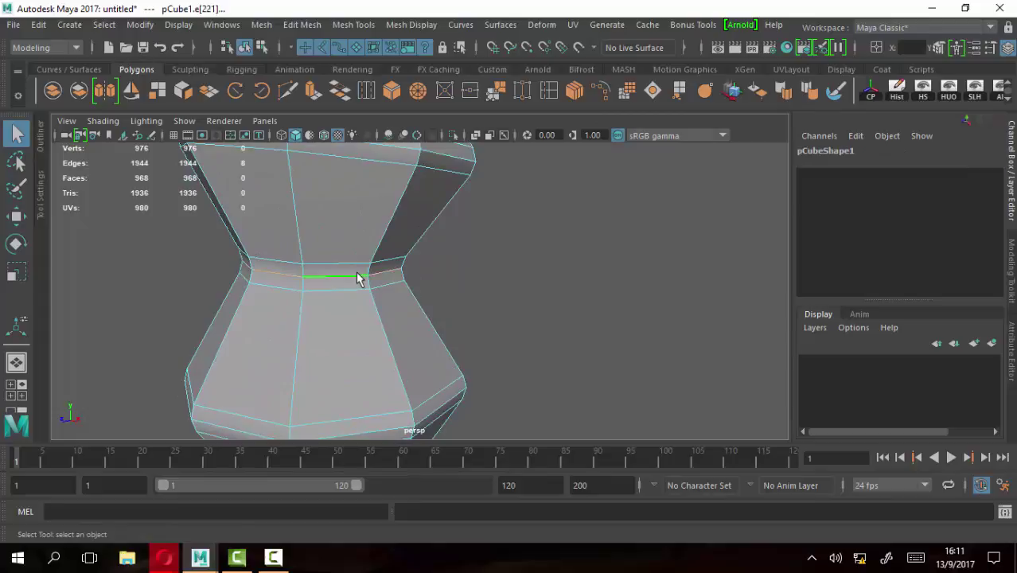
click(603, 94)
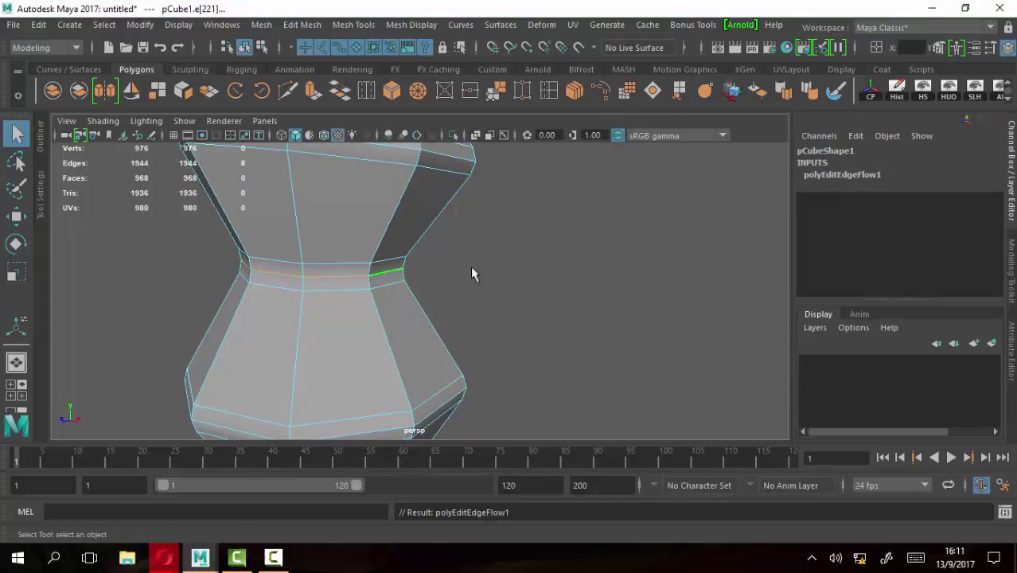
Review the Edit Edge Flow options and close them, reframing the mesh
double_click(604, 91)
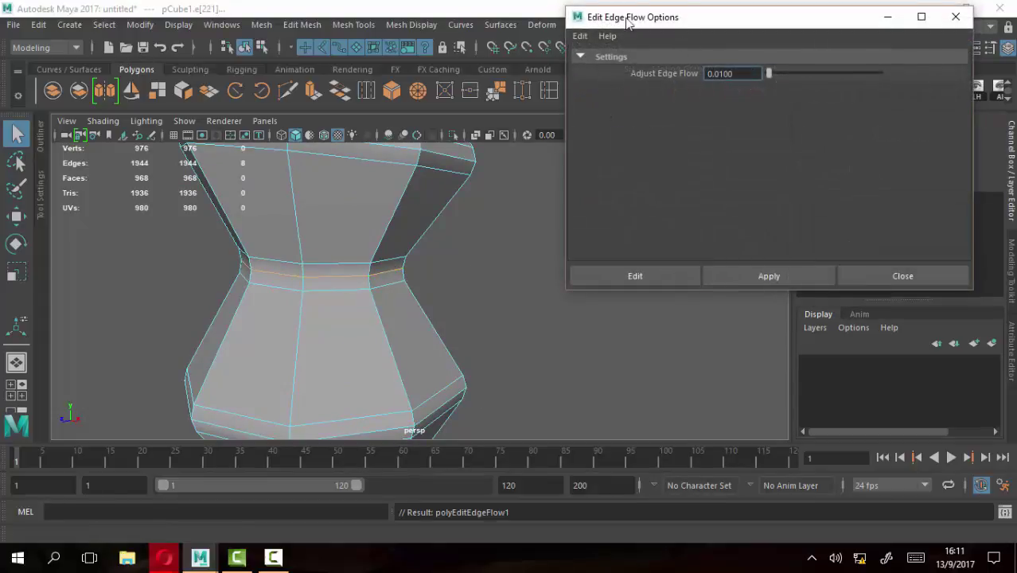
click(956, 17)
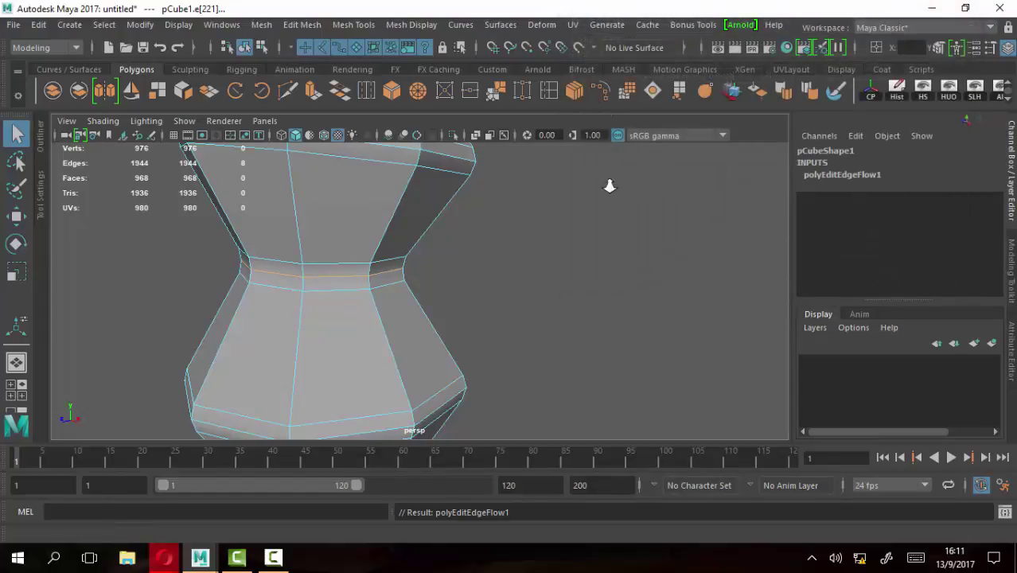
alt+right_drag(609, 182, 522, 233)
alt+middle_drag(522, 233, 493, 285)
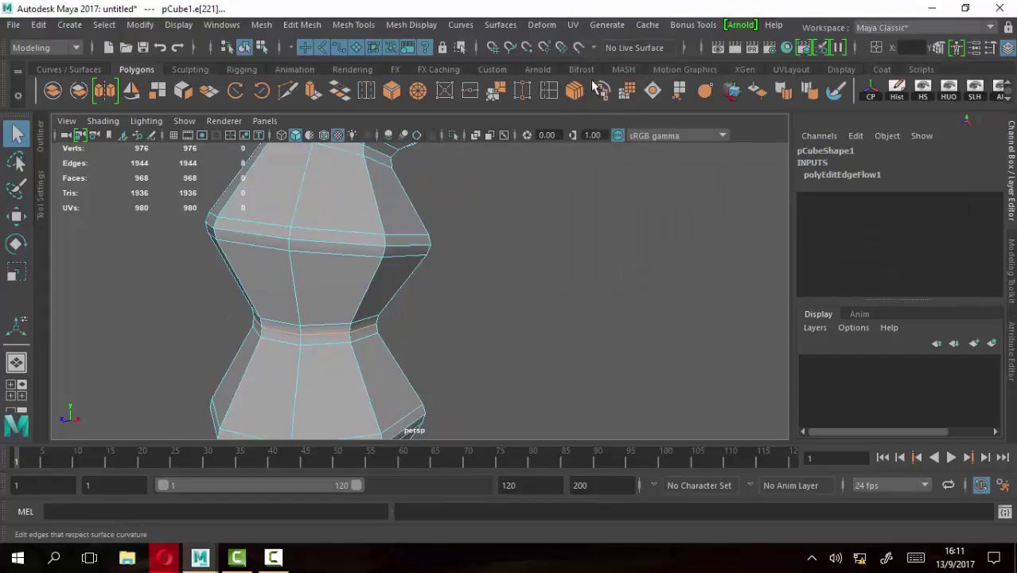
Inspect the Fill Hole shelf button's FillHole command in the Shelf Editor
right_click(660, 90)
click(677, 114)
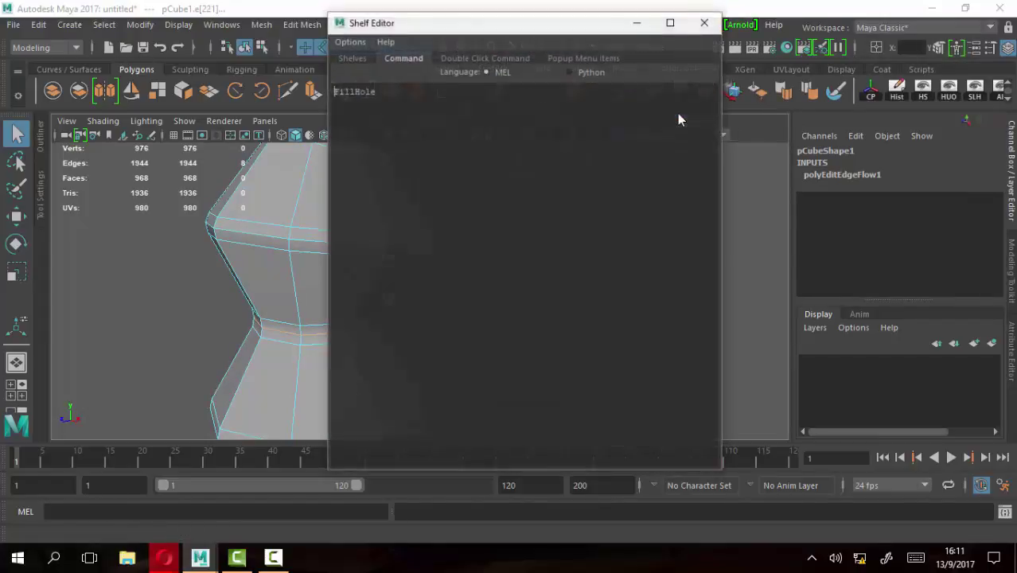
click(491, 58)
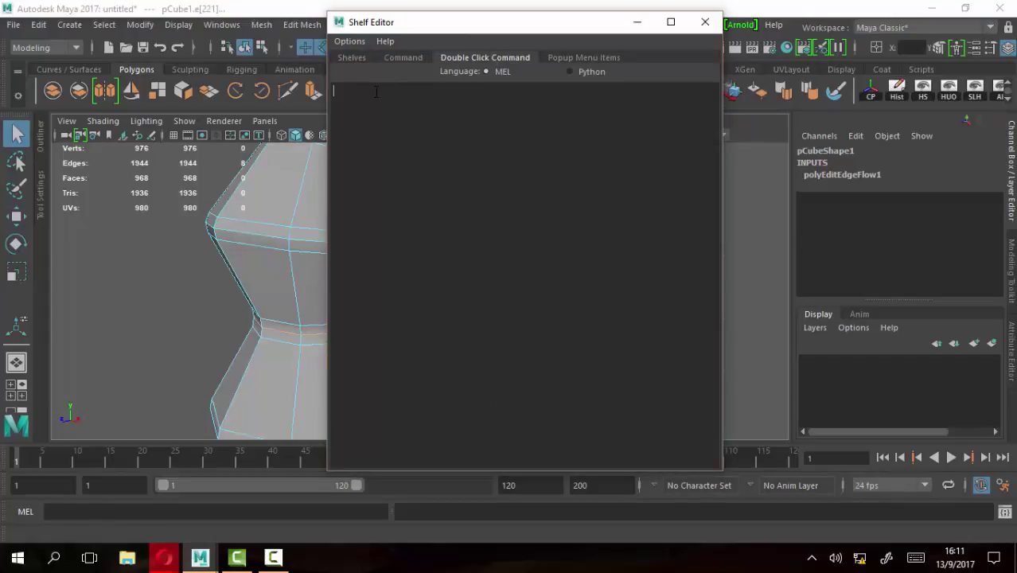
click(414, 59)
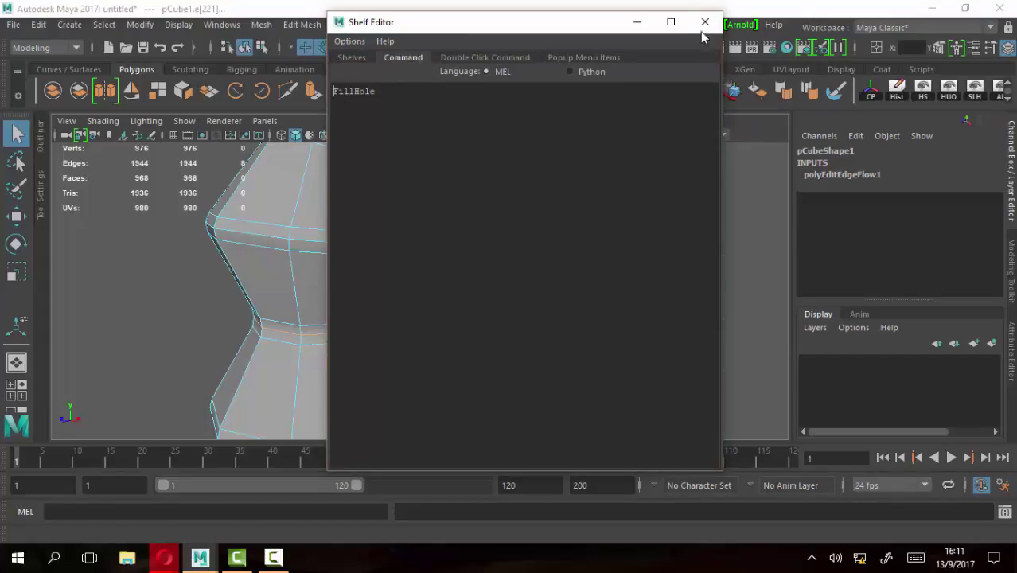
click(705, 21)
Put the worm mesh back in Object Mode
scroll(488, 286, down, 3)
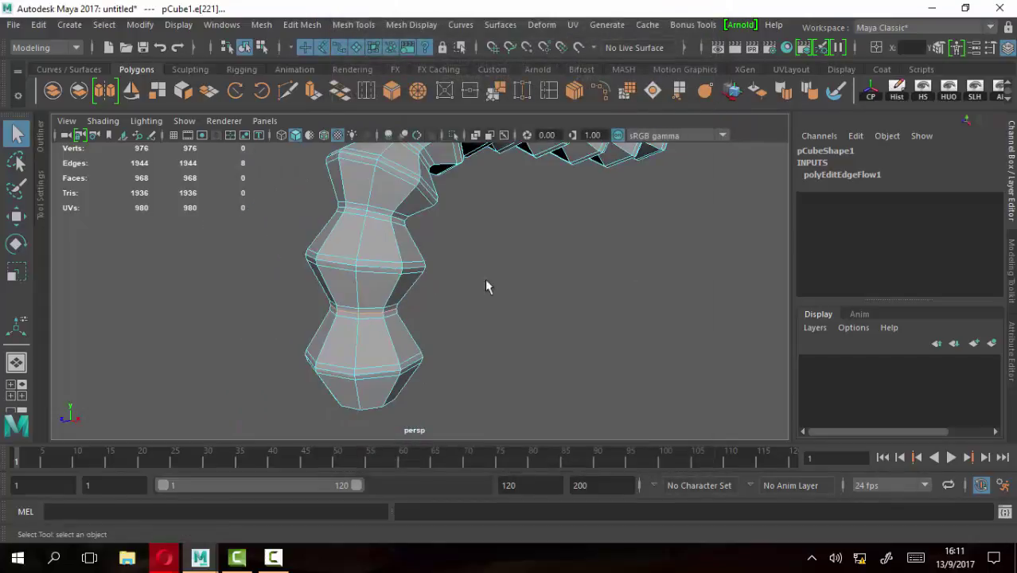
mouse_move(488, 286)
alt+mouse_down()
mouse_move(536, 290)
mouse_move(626, 270)
alt+mouse_up()
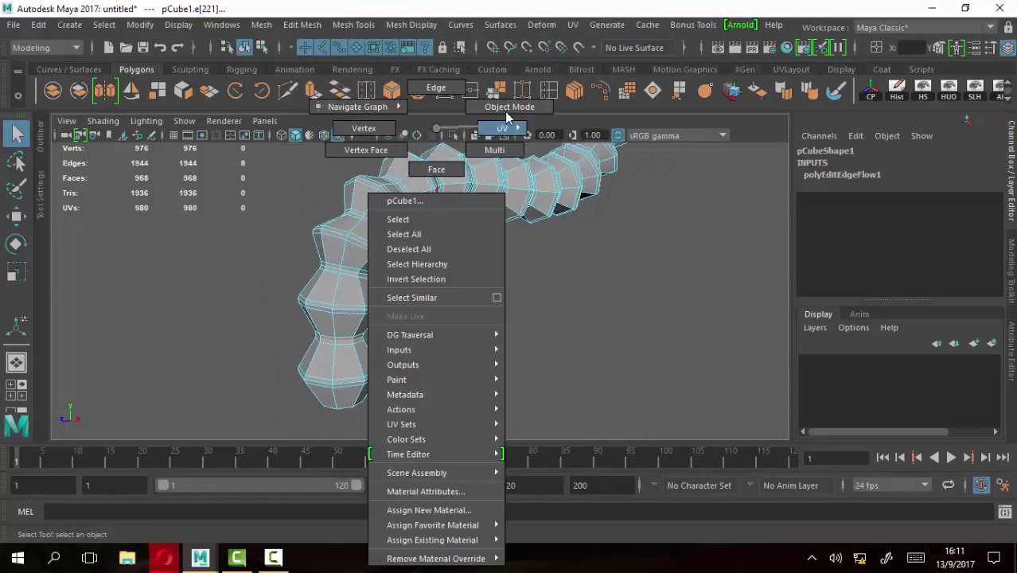
right_drag(437, 207, 510, 106)
mouse_move(586, 295)
alt+mouse_down()
mouse_move(352, 266)
mouse_move(436, 310)
alt+mouse_up()
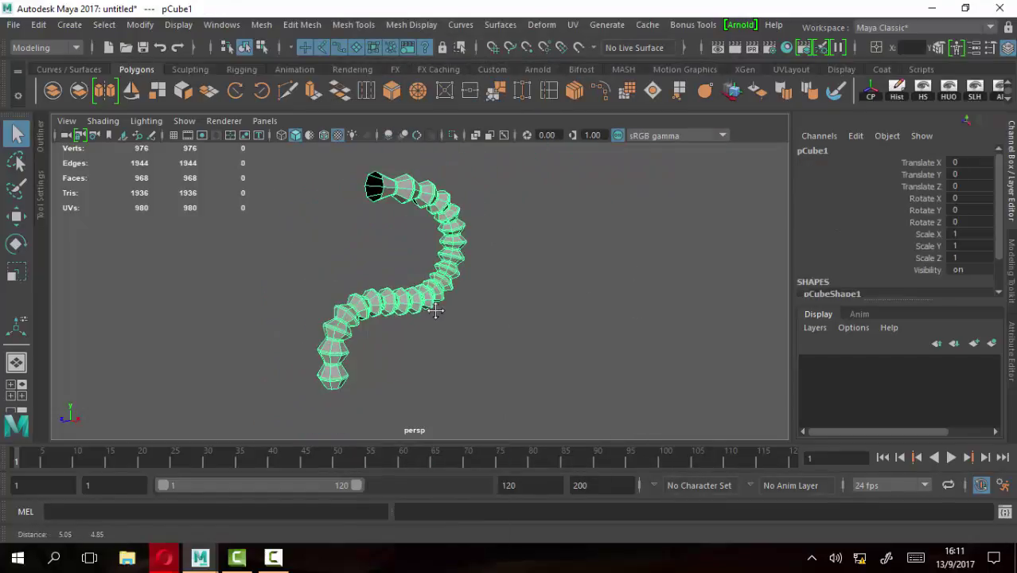
From the Scripts shelf, try running QuickPipe (PIPE) on the worm mesh
click(921, 69)
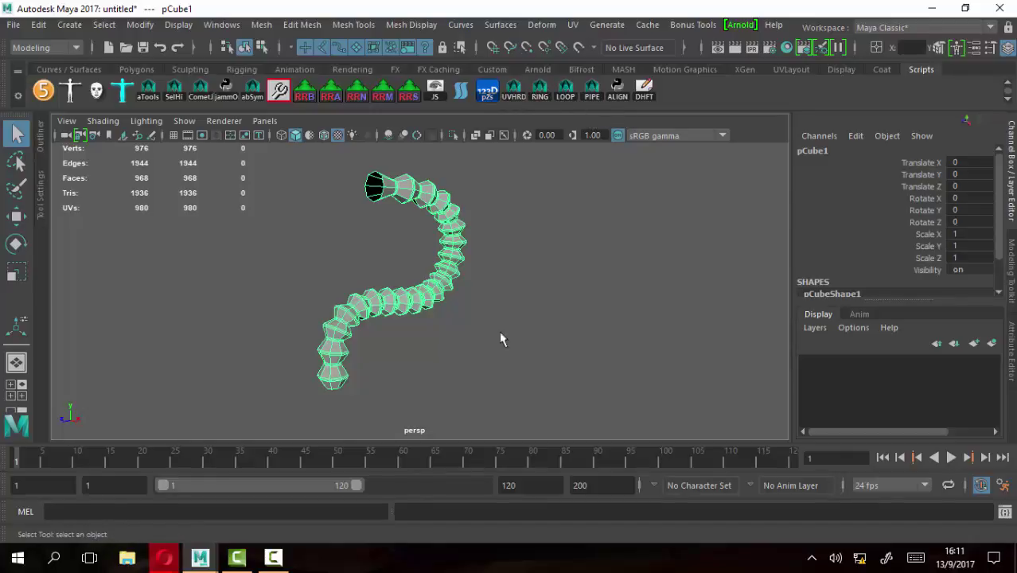
alt+drag(503, 337, 382, 321)
mouse_move(382, 321)
alt+right_down()
mouse_move(467, 334)
mouse_move(516, 287)
alt+right_up()
alt+drag(516, 287, 415, 231)
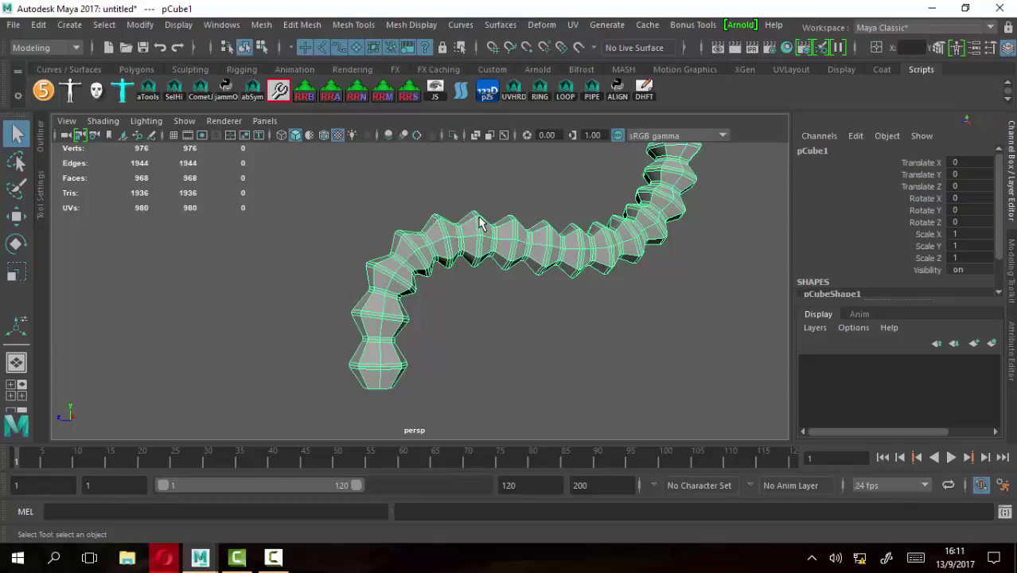
click(592, 91)
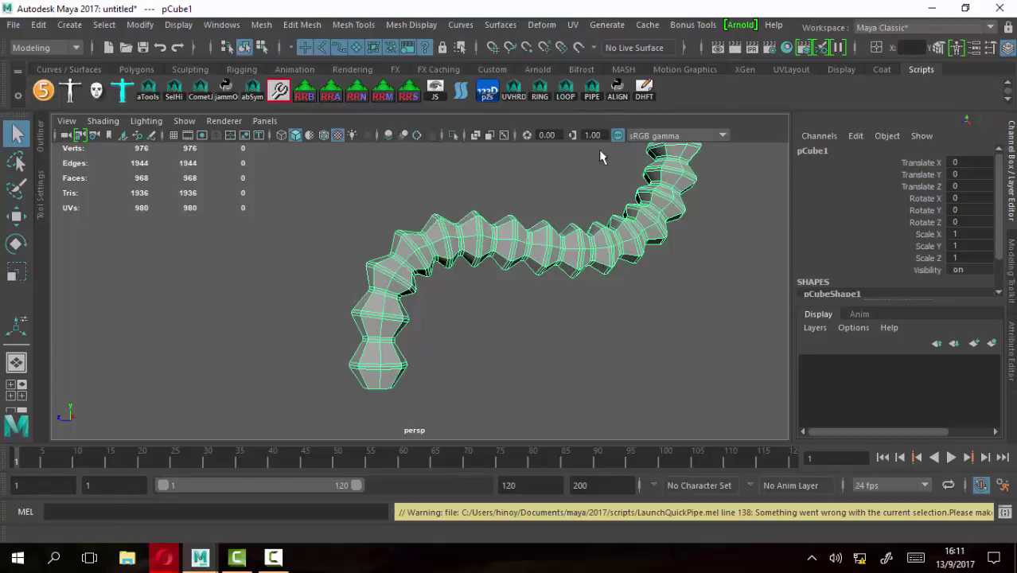
Zoom in and switch the worm mesh to Edge mode
scroll(357, 243, up, 2)
scroll(374, 199, up, 2)
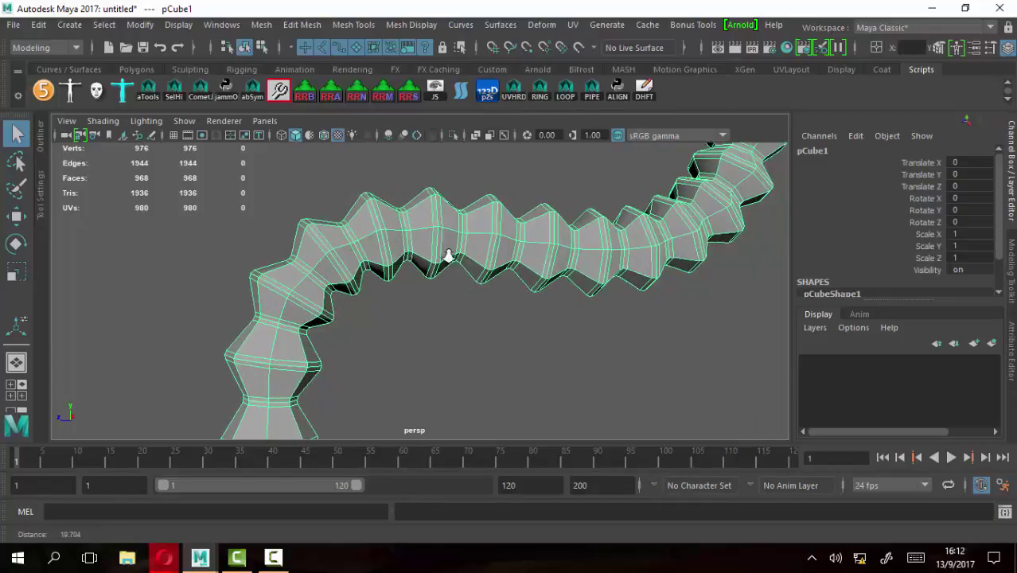
scroll(377, 186, up, 2)
right_drag(368, 175, 371, 157)
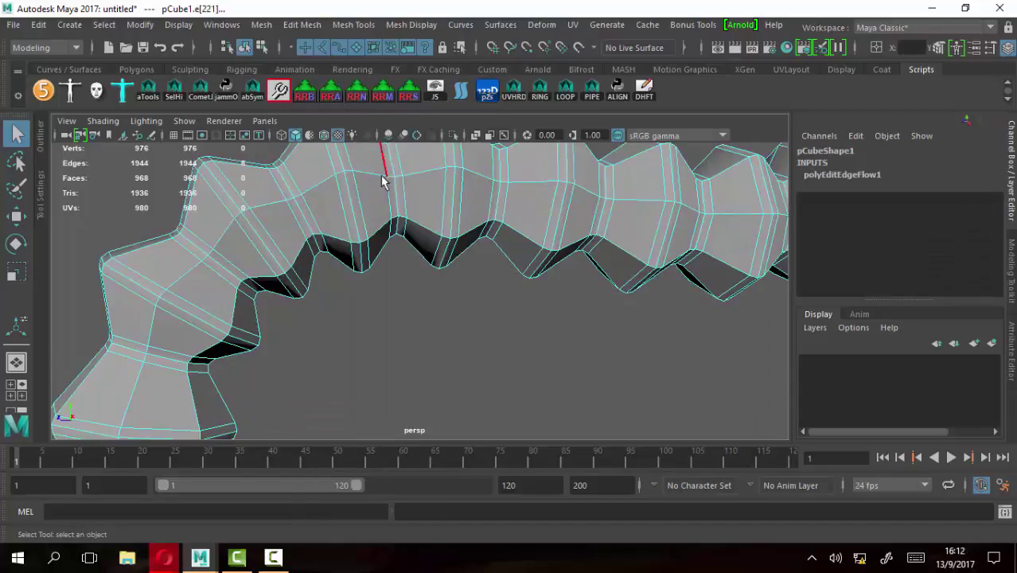
Run PIPE, then select an edge loop on the model and keep every other edge
click(593, 92)
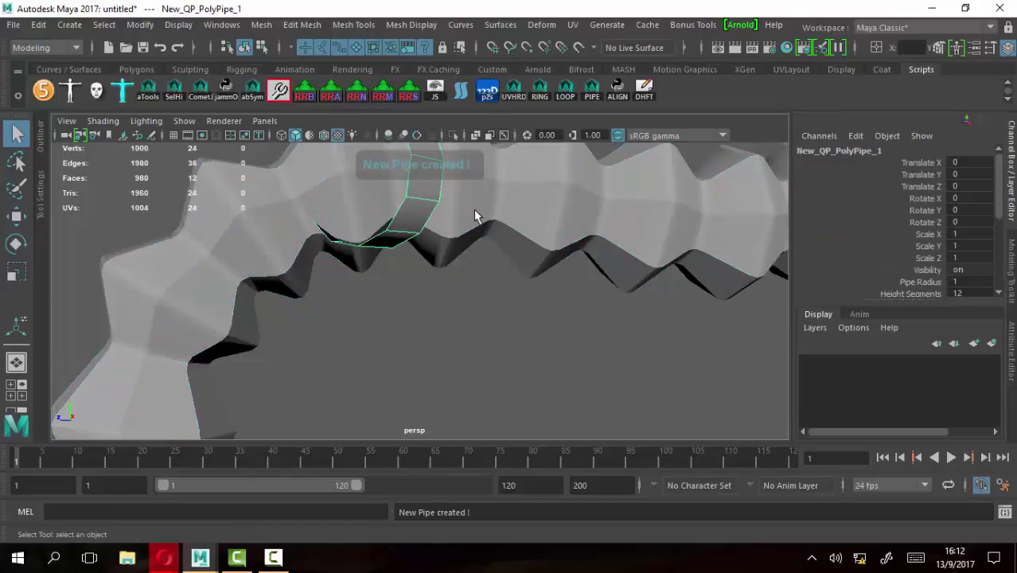
click(410, 216)
mouse_move(457, 183)
right_down()
mouse_move(532, 117)
mouse_move(457, 88)
right_up()
click(385, 163)
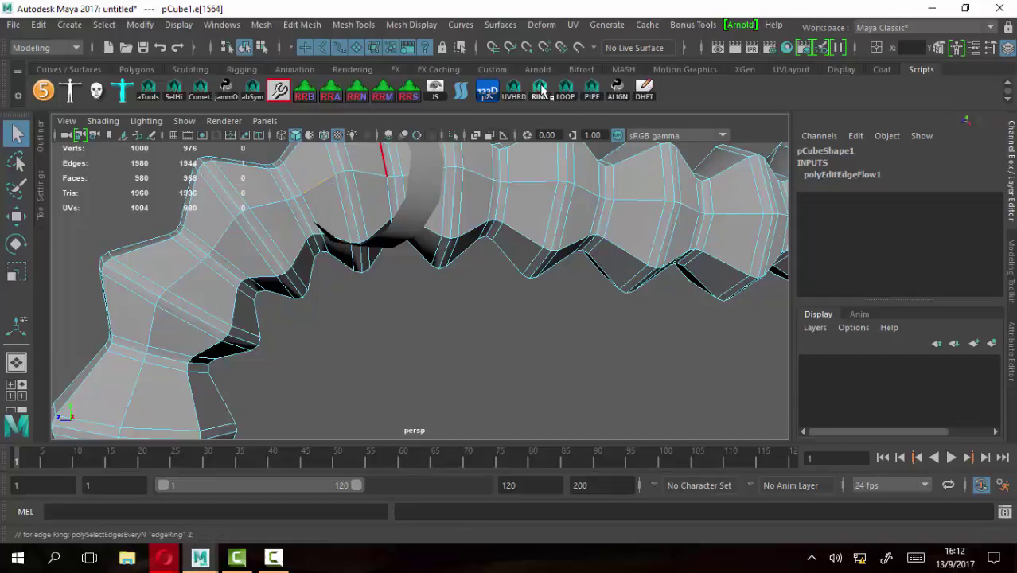
click(338, 209)
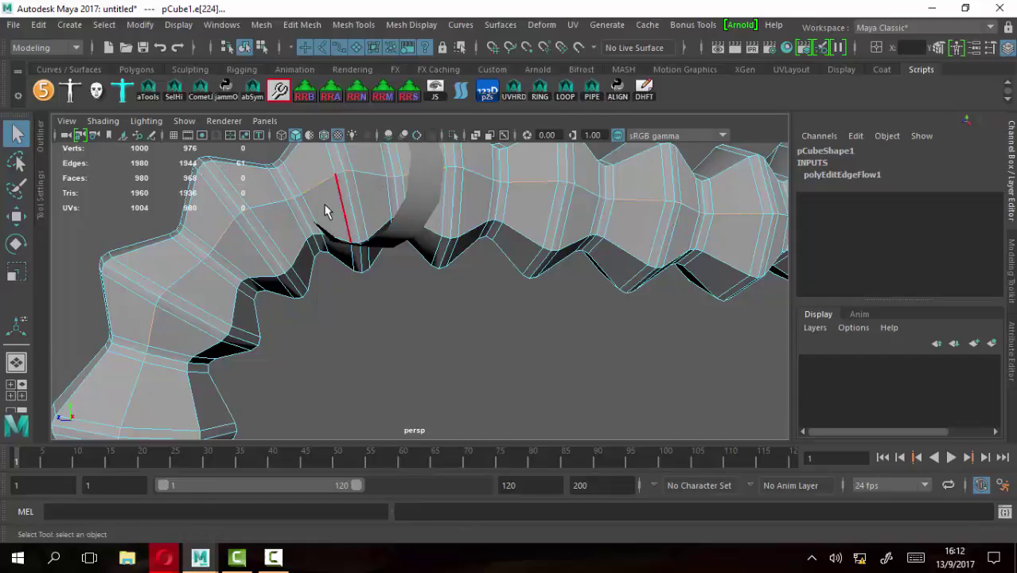
mouse_move(325, 209)
alt+mouse_down()
mouse_move(336, 227)
mouse_move(346, 201)
alt+mouse_up()
double_click(337, 213)
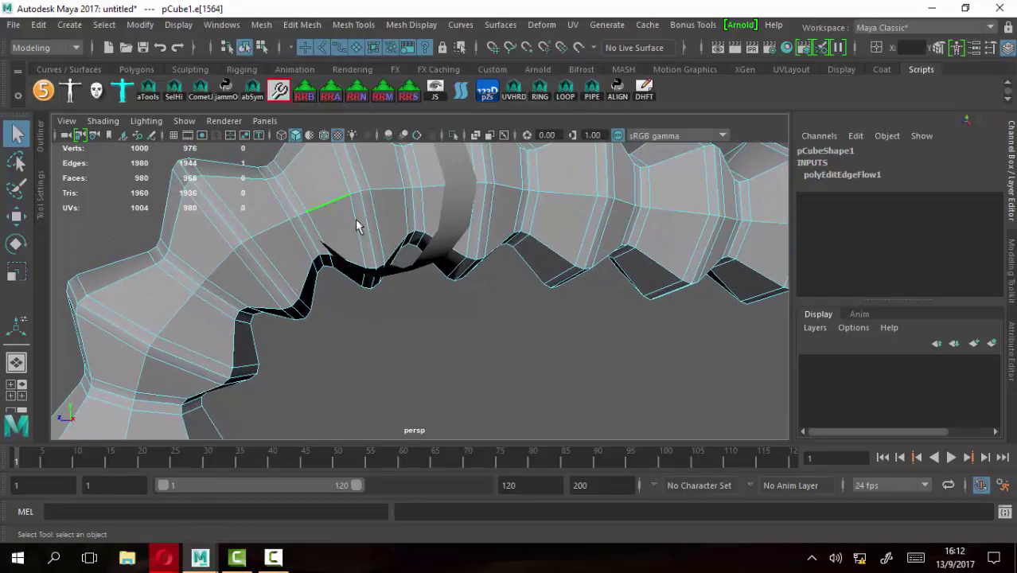
click(562, 99)
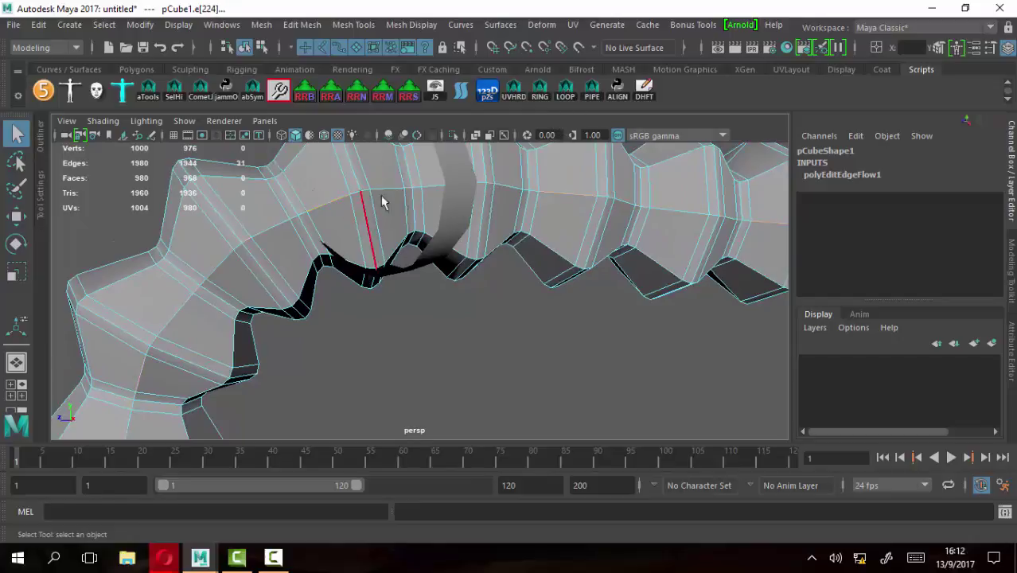
Return to Object Mode and delete the New_QP_PolyPipe_1 test pipe
alt+drag(424, 272, 415, 193)
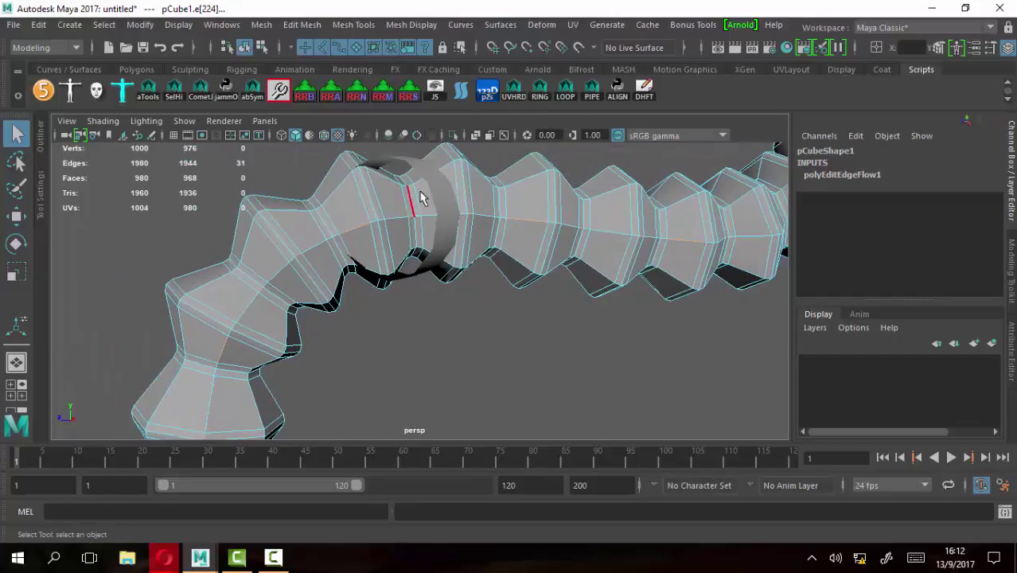
click(434, 191)
right_click(436, 194)
key(Escape)
click(467, 316)
right_drag(489, 189, 487, 176)
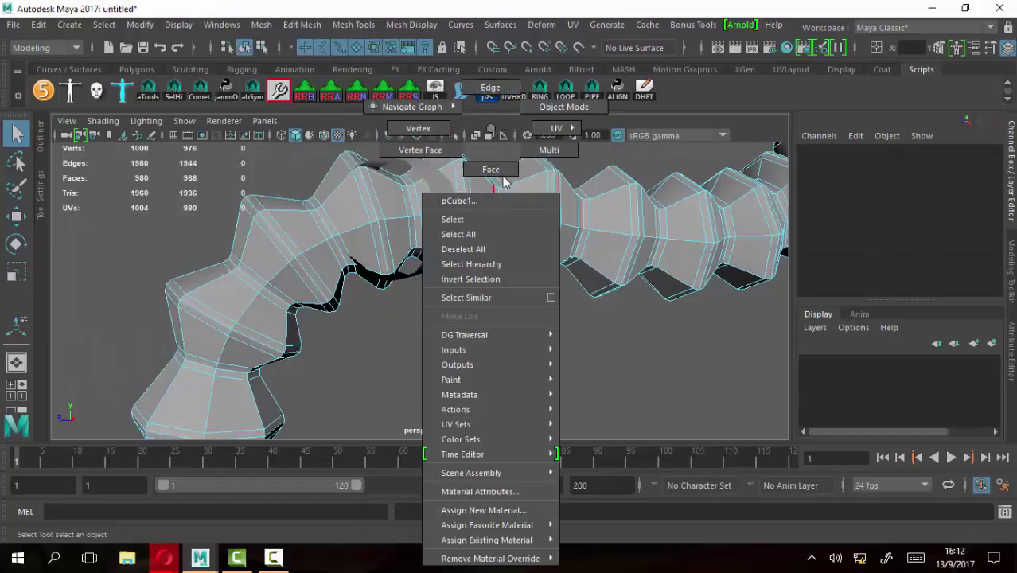
click(455, 194)
key(Delete)
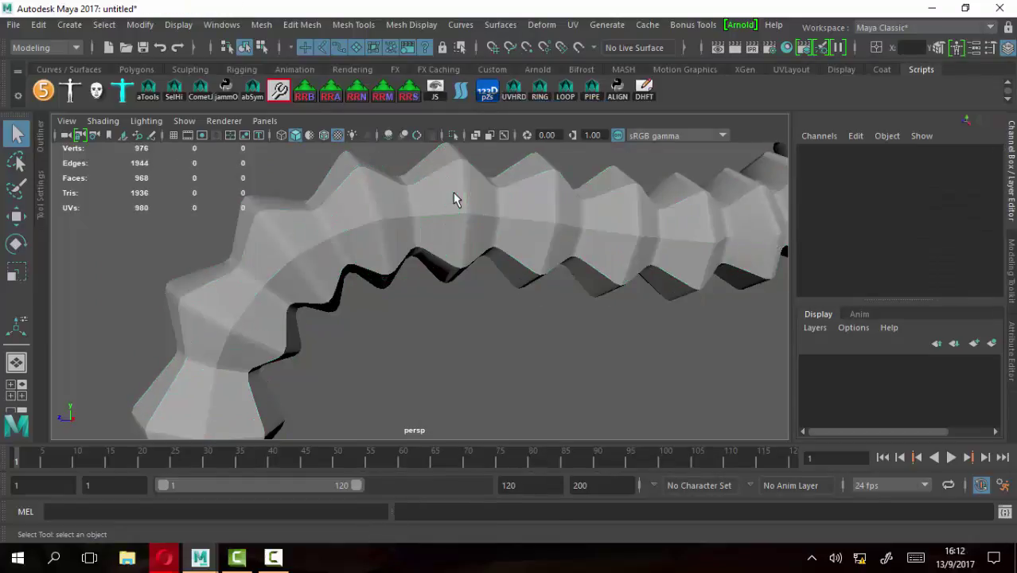
Frame the snake-shaped pCube1 model and select it in Object Mode
click(405, 280)
mouse_move(340, 325)
alt+mouse_down()
mouse_move(431, 325)
mouse_move(309, 358)
mouse_move(402, 334)
alt+mouse_up()
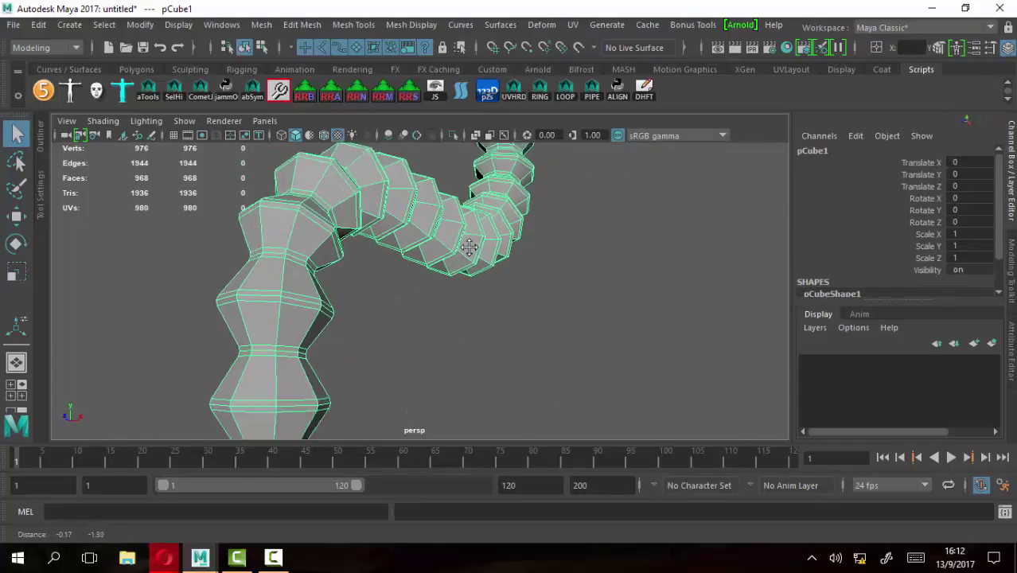
alt+right_drag(402, 334, 413, 328)
alt+drag(413, 328, 453, 341)
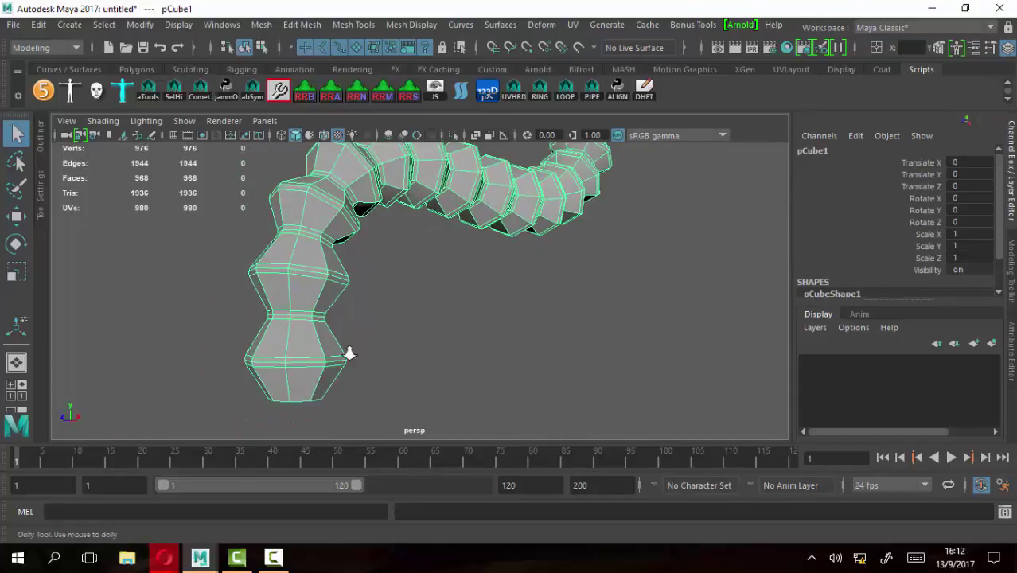
alt+middle_drag(347, 347, 382, 328)
scroll(370, 331, up, 2)
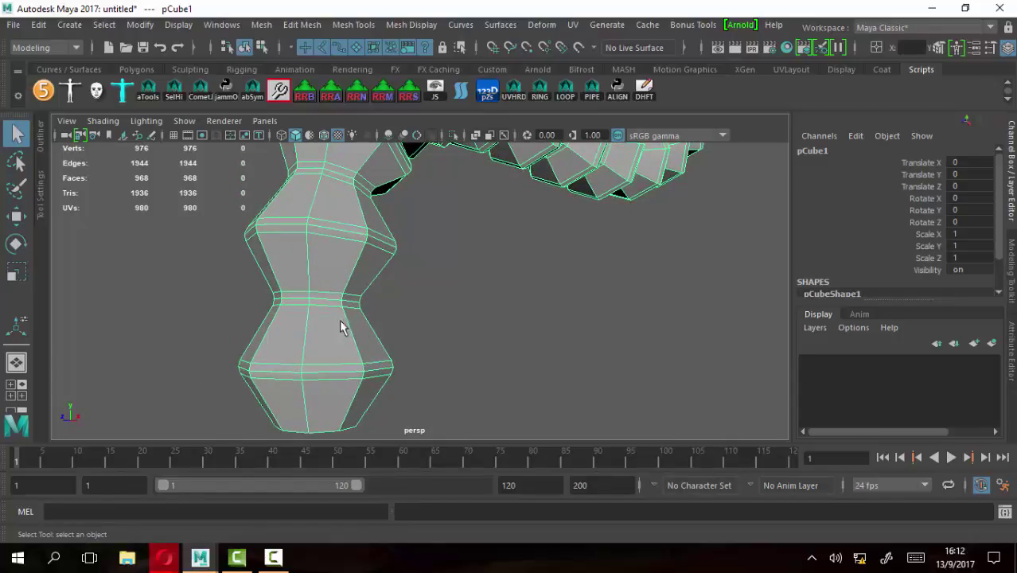
mouse_move(343, 380)
alt+mouse_down()
mouse_move(375, 295)
mouse_move(484, 309)
mouse_move(401, 318)
mouse_move(318, 256)
alt+mouse_up()
right_drag(318, 143, 390, 107)
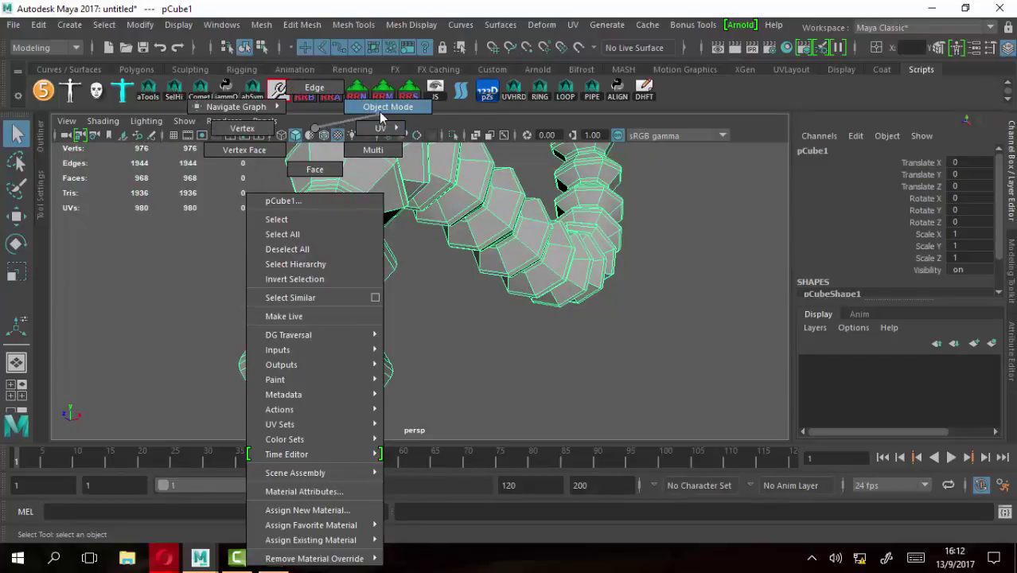
click(278, 266)
Delete the snake model and create a polygon torus
key(Delete)
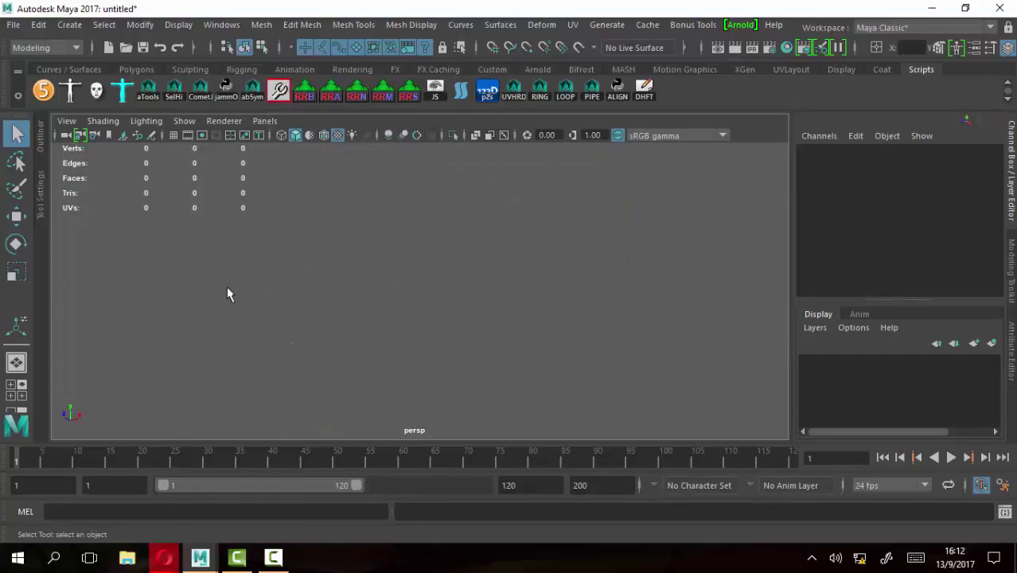
click(69, 24)
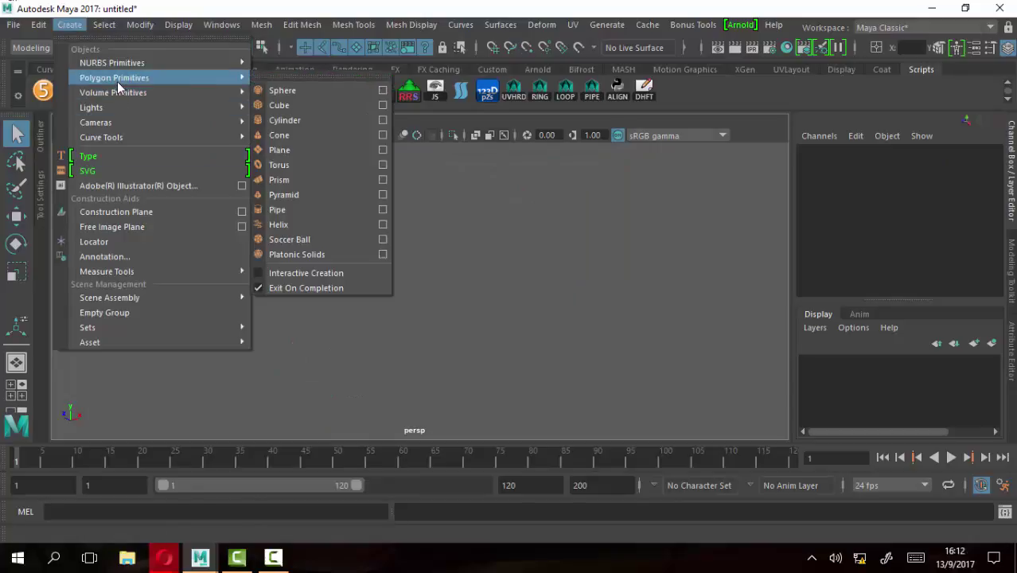
mouse_move(114, 77)
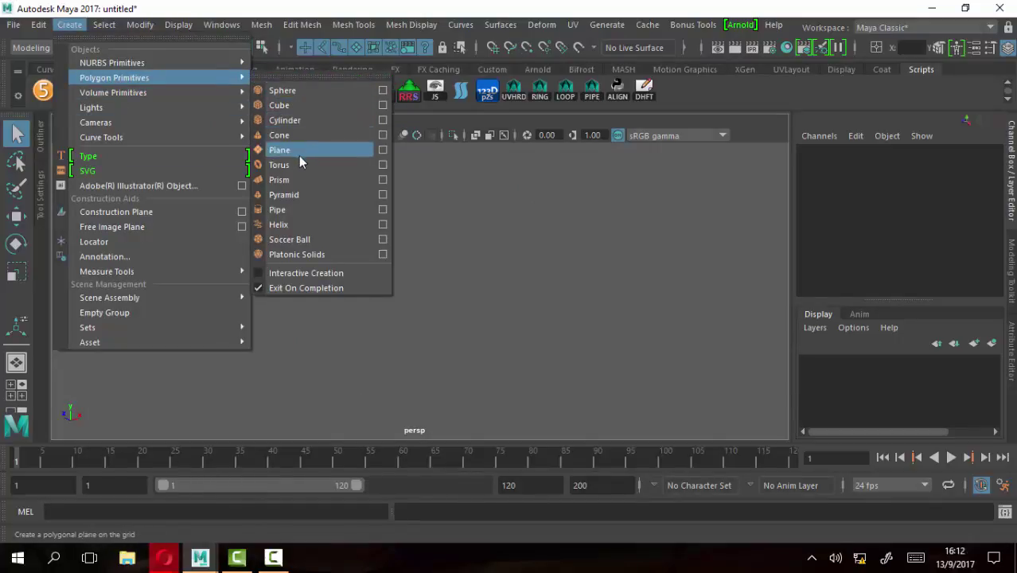
click(280, 165)
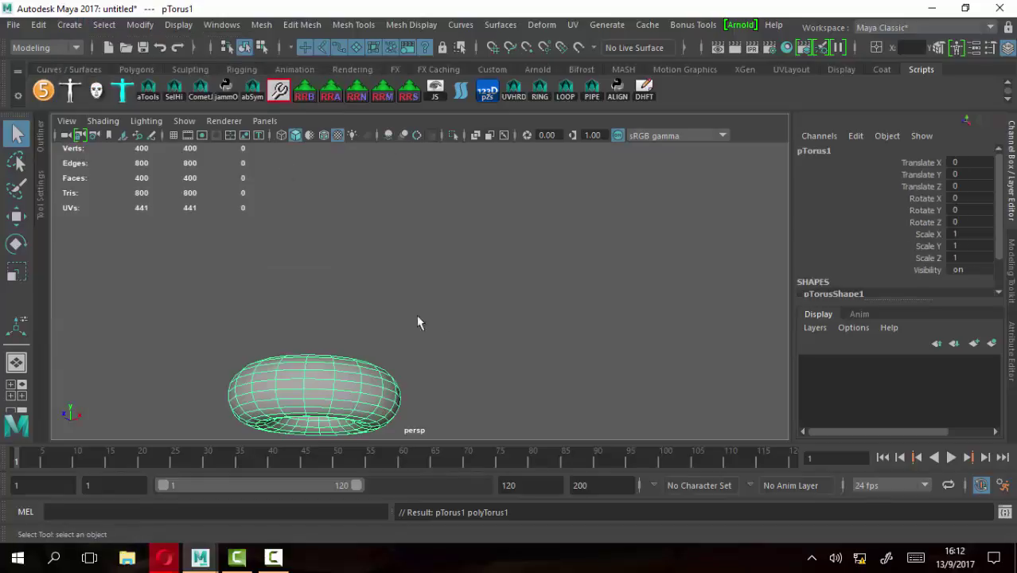
mouse_move(418, 320)
alt+mouse_down()
mouse_move(323, 306)
mouse_move(431, 177)
alt+mouse_up()
alt+middle_drag(430, 177, 402, 318)
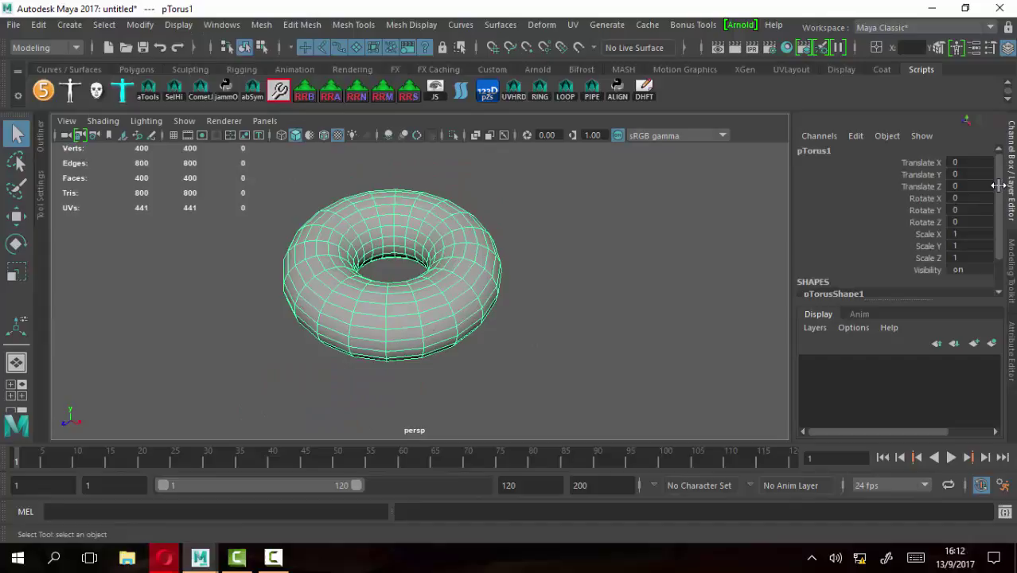
Set the polyTorus1 Radius to 1.3 and Section Radius to 0.28
scroll(999, 223, down, 2)
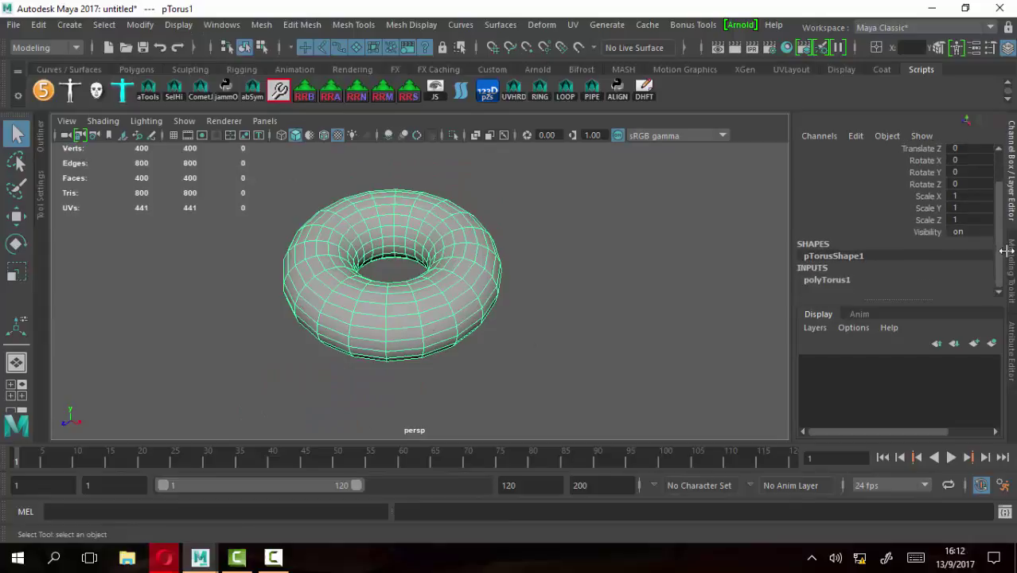
click(831, 280)
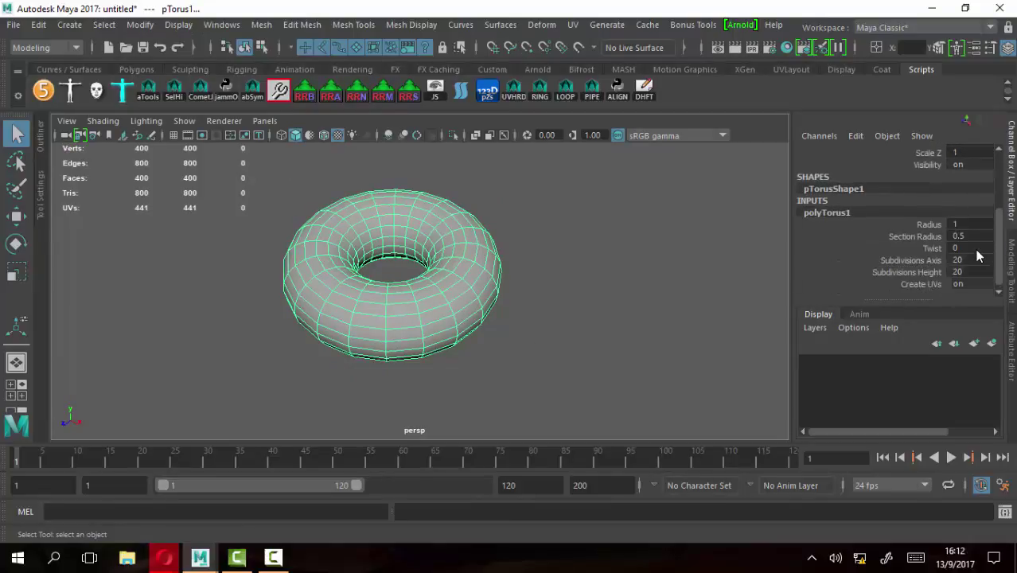
scroll(937, 230, down, 4)
click(883, 221)
mouse_move(564, 237)
middle_down()
mouse_move(546, 231)
mouse_move(563, 234)
mouse_move(523, 254)
mouse_move(541, 254)
mouse_move(512, 254)
mouse_move(523, 261)
middle_up()
click(889, 233)
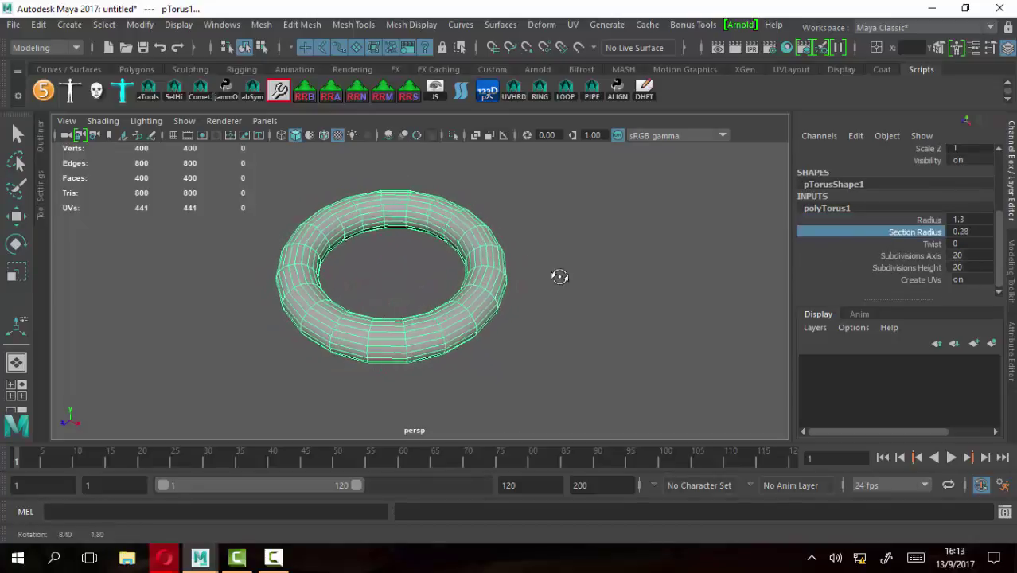
Select a band of the ring's faces in Face mode and delete them to open a gap
alt+drag(507, 330, 383, 335)
mouse_move(545, 308)
alt+mouse_down()
mouse_move(465, 324)
mouse_move(409, 375)
alt+mouse_up()
right_click(398, 231)
right_drag(403, 176, 406, 172)
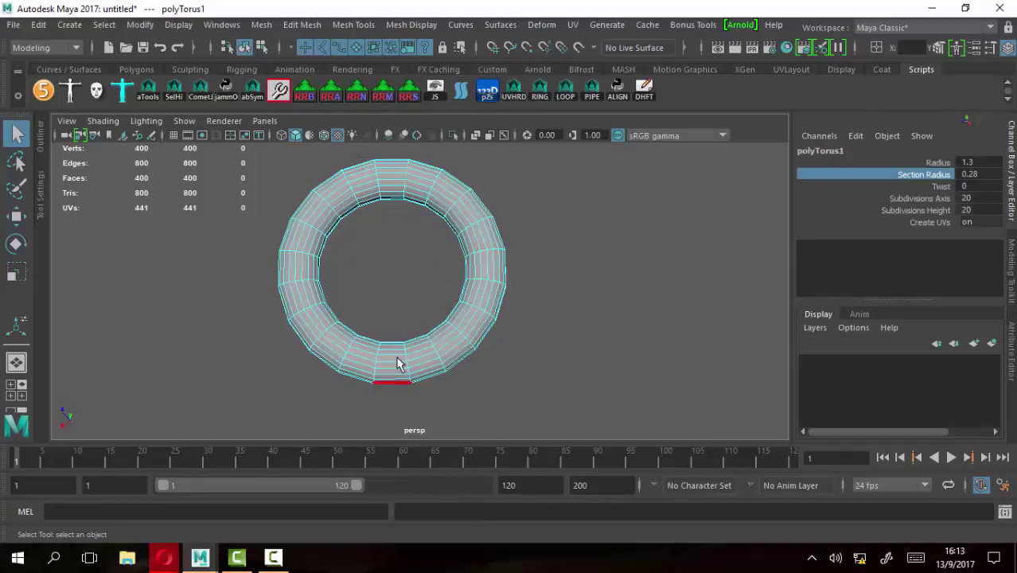
drag(411, 391, 416, 400)
key(Delete)
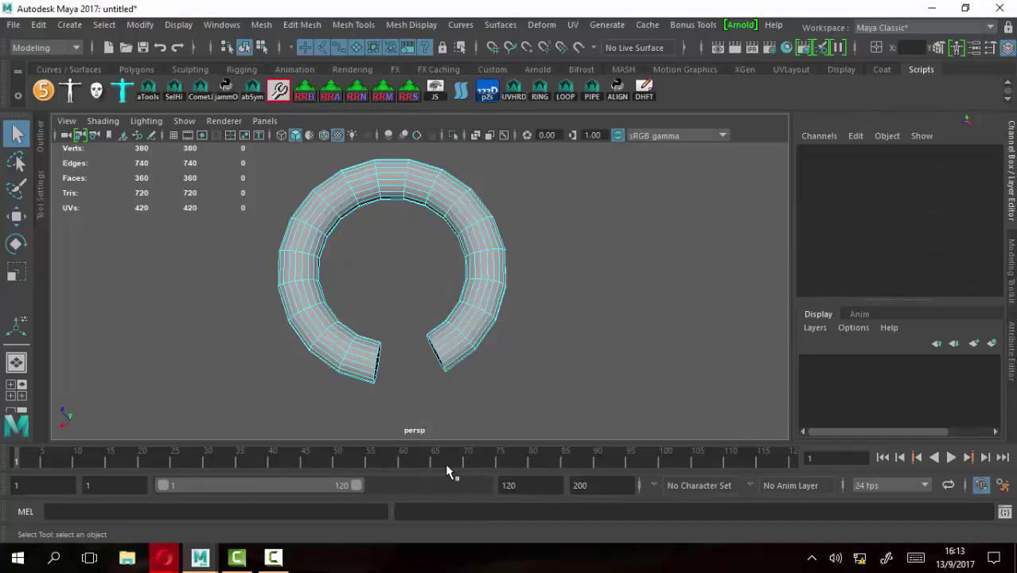
alt+drag(470, 375, 538, 312)
right_drag(487, 130, 487, 237)
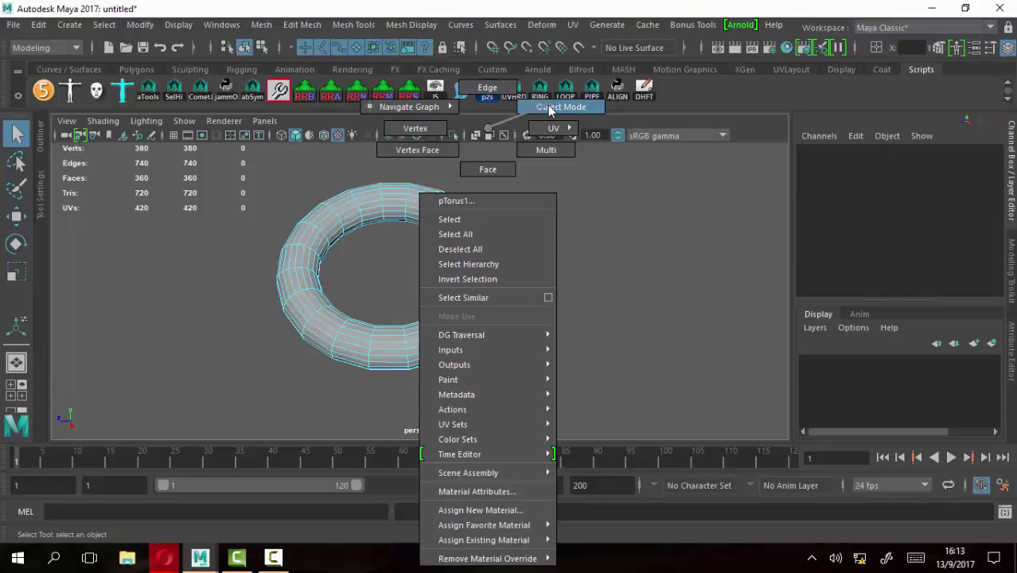
right_drag(549, 109, 549, 110)
click(635, 279)
mouse_move(634, 279)
alt+mouse_down()
mouse_move(423, 282)
mouse_move(511, 314)
mouse_move(484, 312)
mouse_move(606, 268)
mouse_move(563, 257)
mouse_move(541, 286)
mouse_move(479, 316)
mouse_move(327, 325)
mouse_move(447, 324)
mouse_move(527, 277)
alt+mouse_up()
click(447, 283)
right_drag(527, 277, 586, 146)
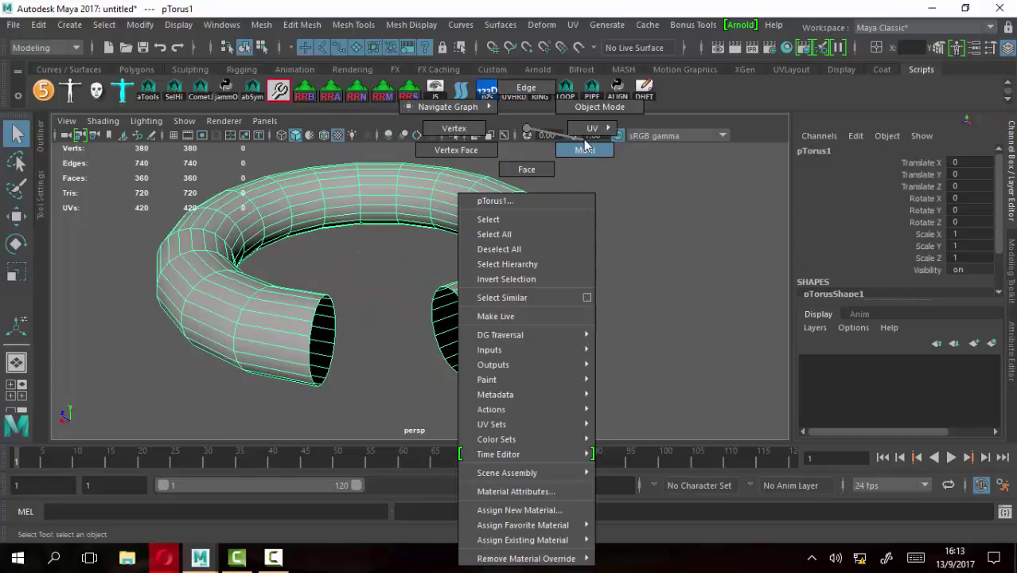
right_drag(558, 147, 531, 133)
alt+drag(509, 239, 497, 281)
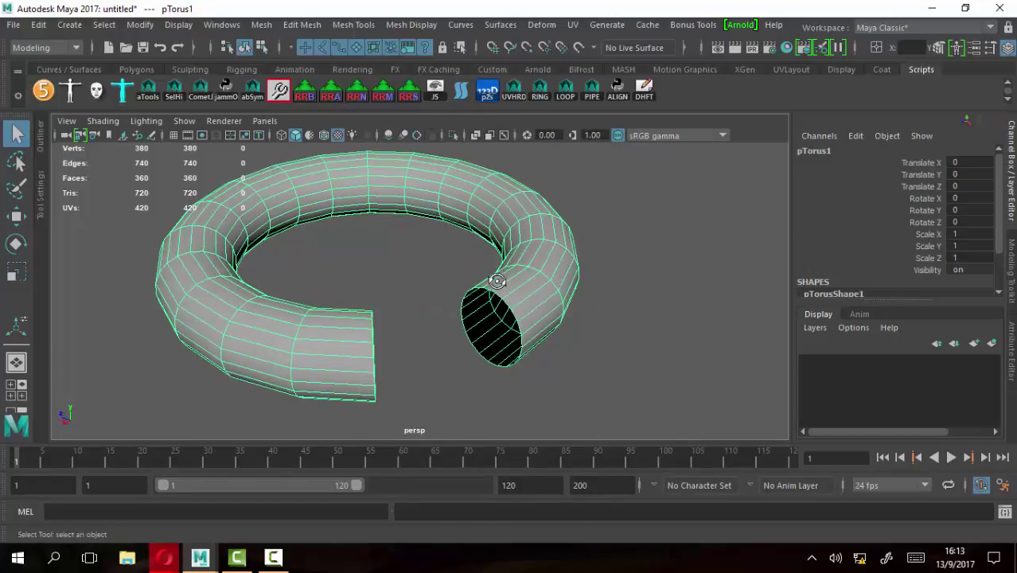
key(r)
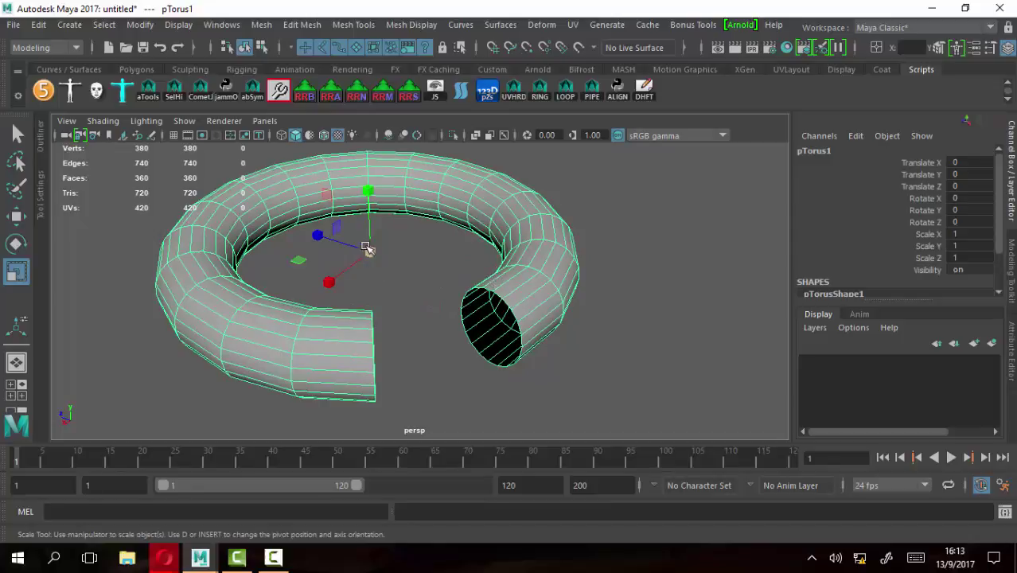
drag(371, 193, 363, 151)
drag(366, 197, 368, 245)
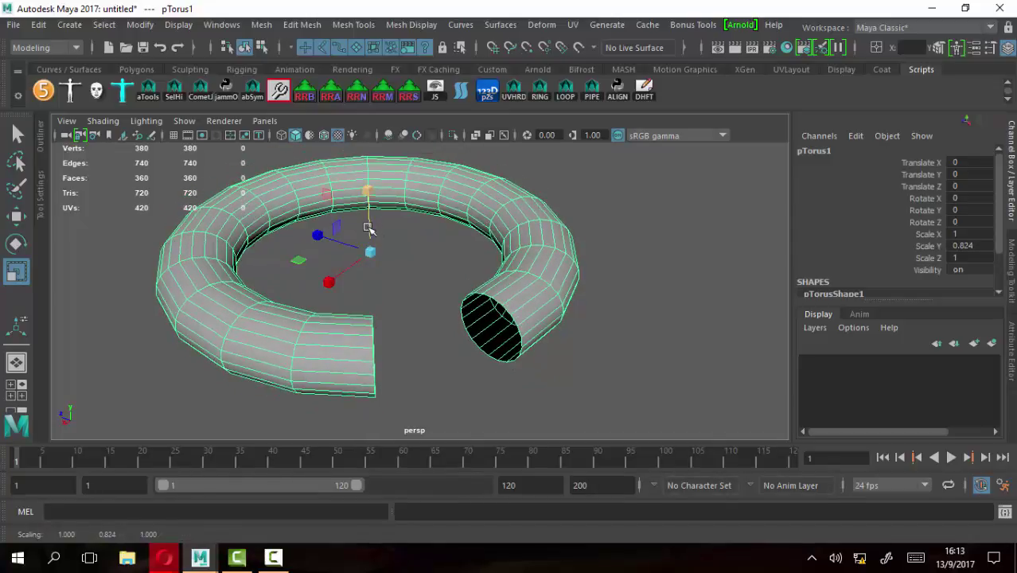
key(ctrl+z)
key(ctrl+z)
key(ctrl+z)
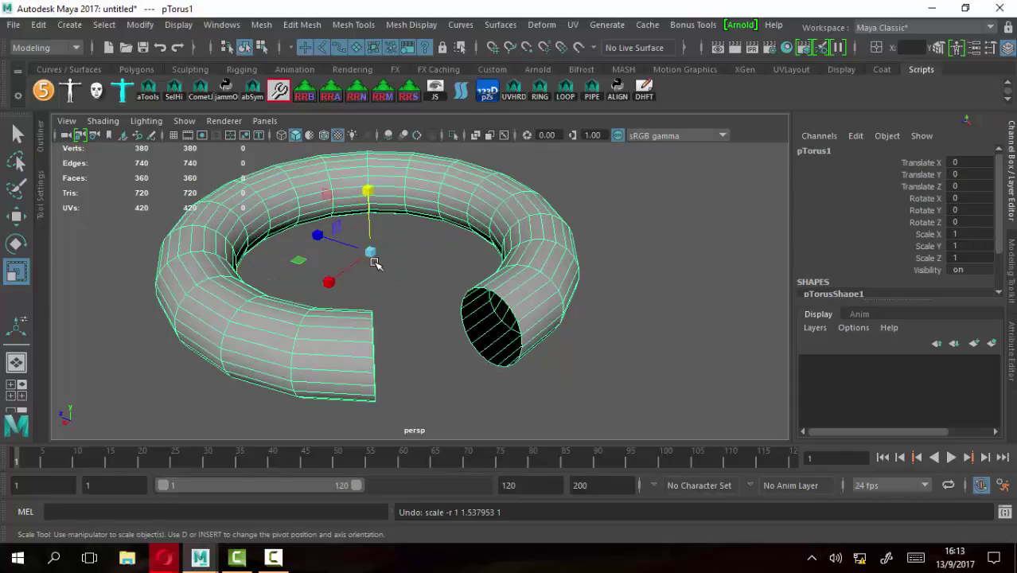
mouse_move(370, 255)
mouse_down()
mouse_move(421, 227)
mouse_move(450, 227)
mouse_move(221, 284)
mouse_move(381, 254)
mouse_move(372, 253)
mouse_up()
key(ctrl+z)
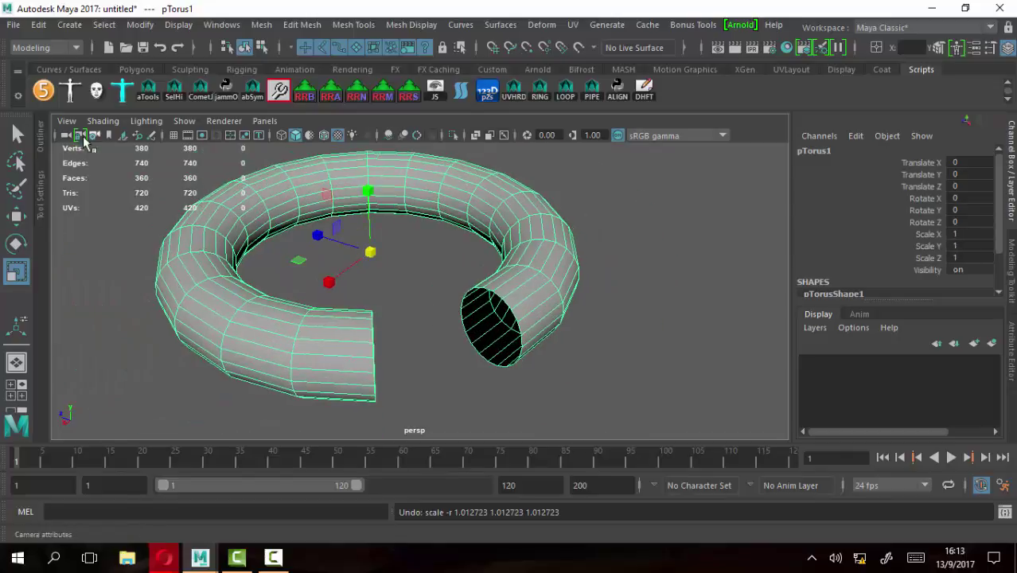
click(17, 134)
right_drag(538, 280, 555, 168)
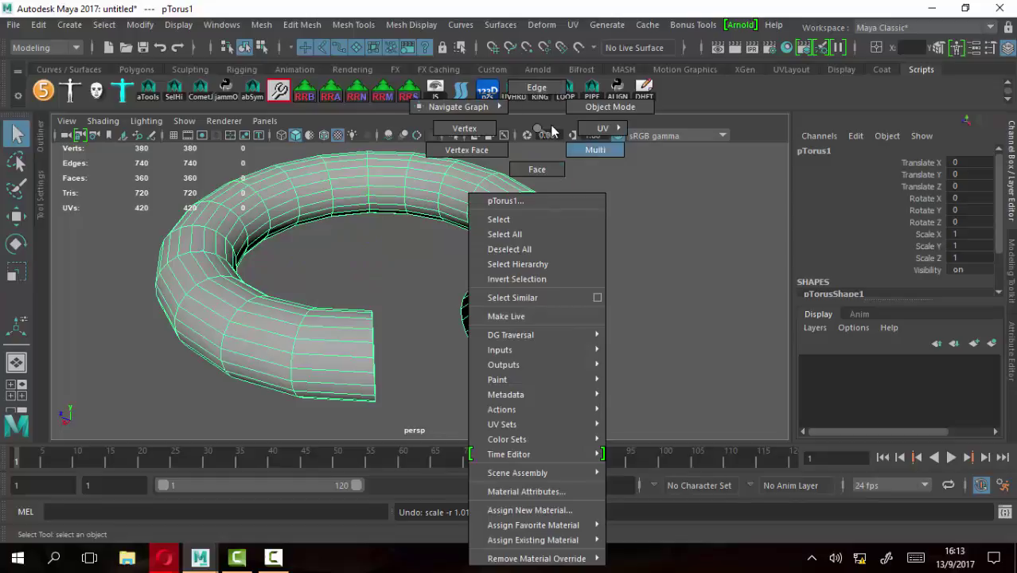
right_drag(555, 168, 597, 106)
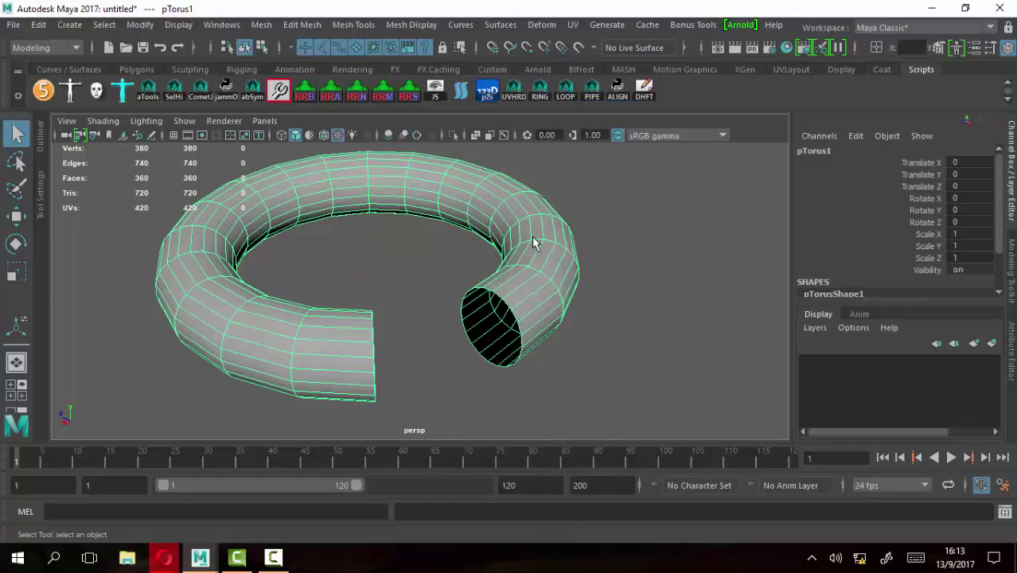
click(301, 24)
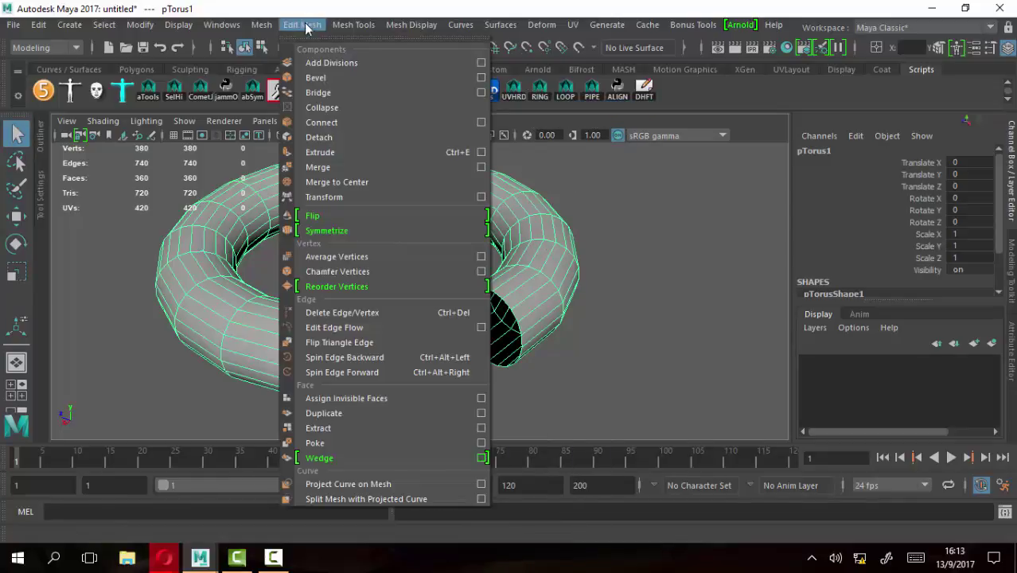
click(321, 152)
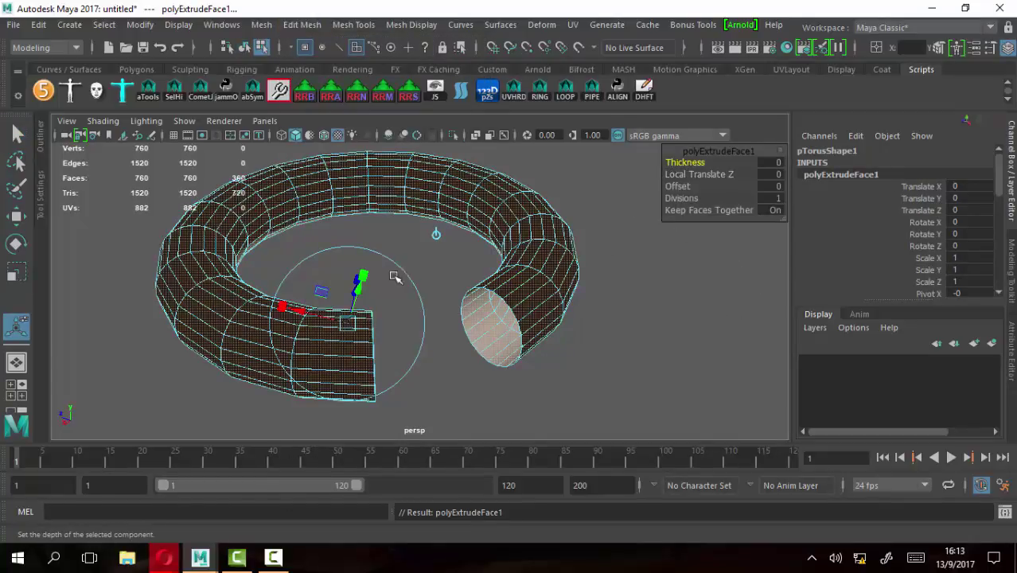
mouse_move(356, 295)
mouse_down()
mouse_move(402, 265)
mouse_move(359, 282)
mouse_move(334, 309)
mouse_move(606, 272)
mouse_up()
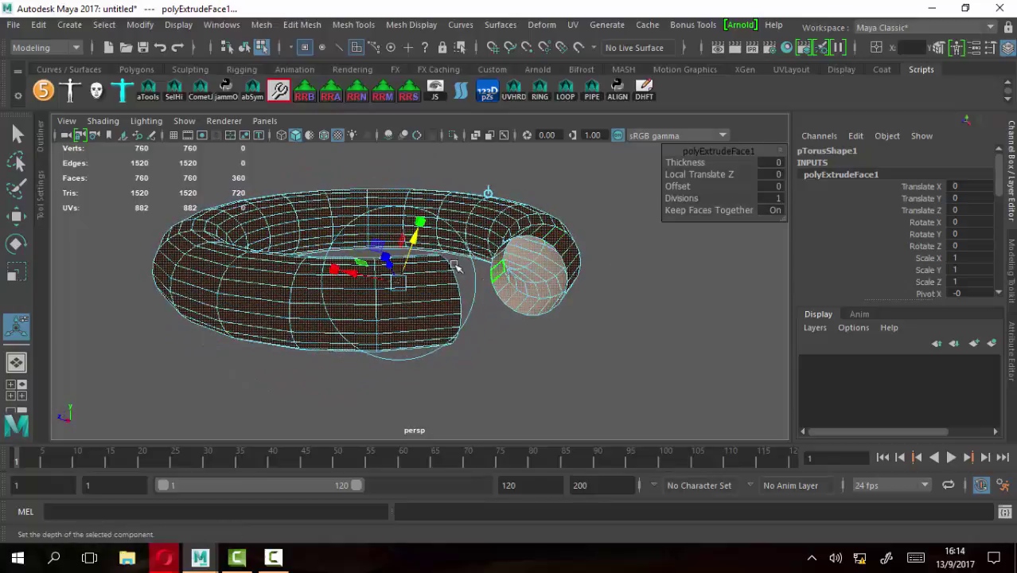
mouse_move(412, 241)
mouse_down()
mouse_move(422, 205)
mouse_move(475, 206)
mouse_move(446, 191)
mouse_move(442, 219)
mouse_move(375, 266)
mouse_move(423, 227)
mouse_move(466, 211)
mouse_move(445, 222)
mouse_up()
key(ctrl+z)
key(ctrl+z)
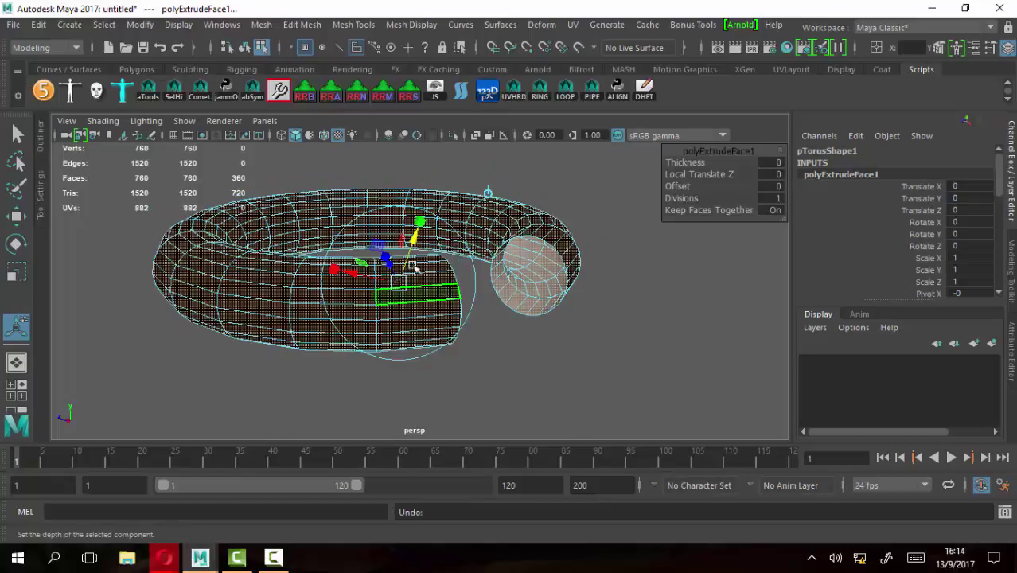
key(ctrl+z)
click(20, 135)
right_click(494, 203)
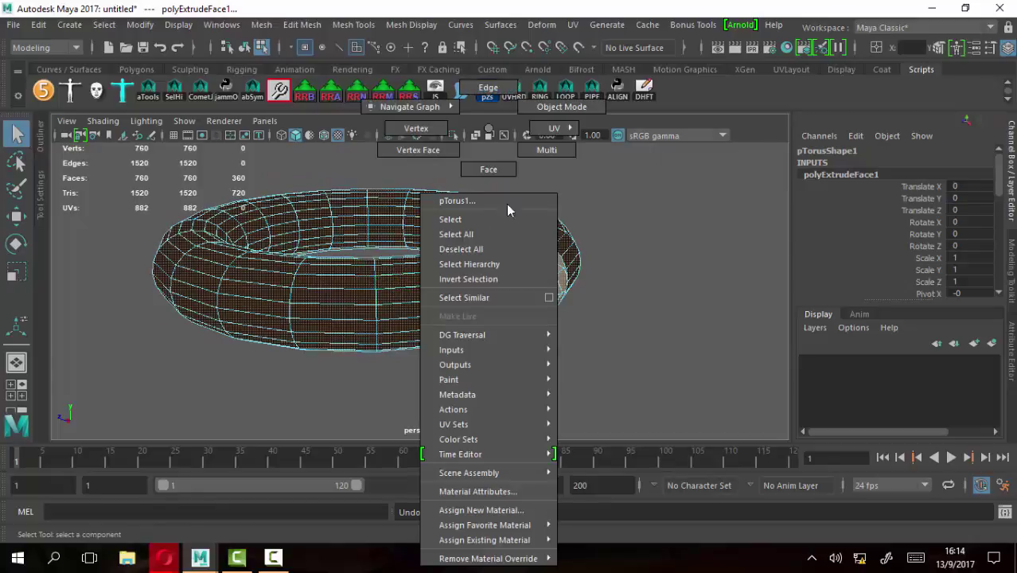
click(562, 111)
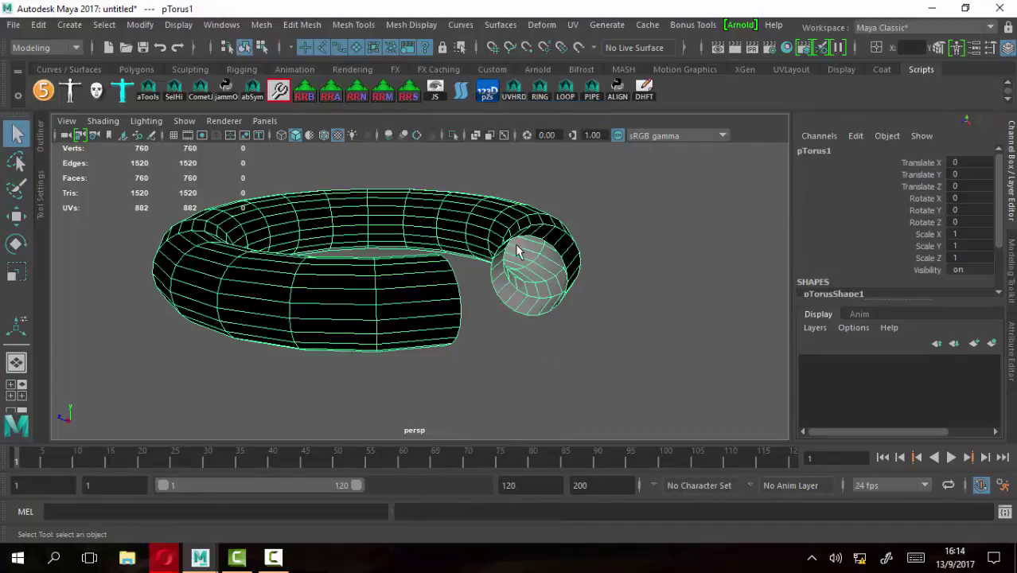
alt+drag(600, 315, 562, 339)
key(ctrl+z)
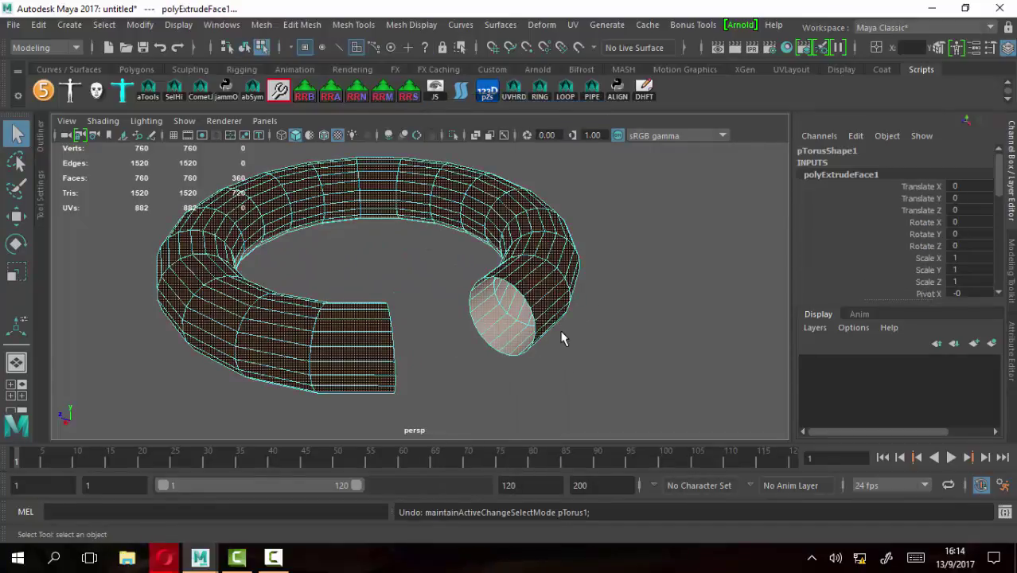
key(ctrl+z)
click(629, 305)
click(564, 233)
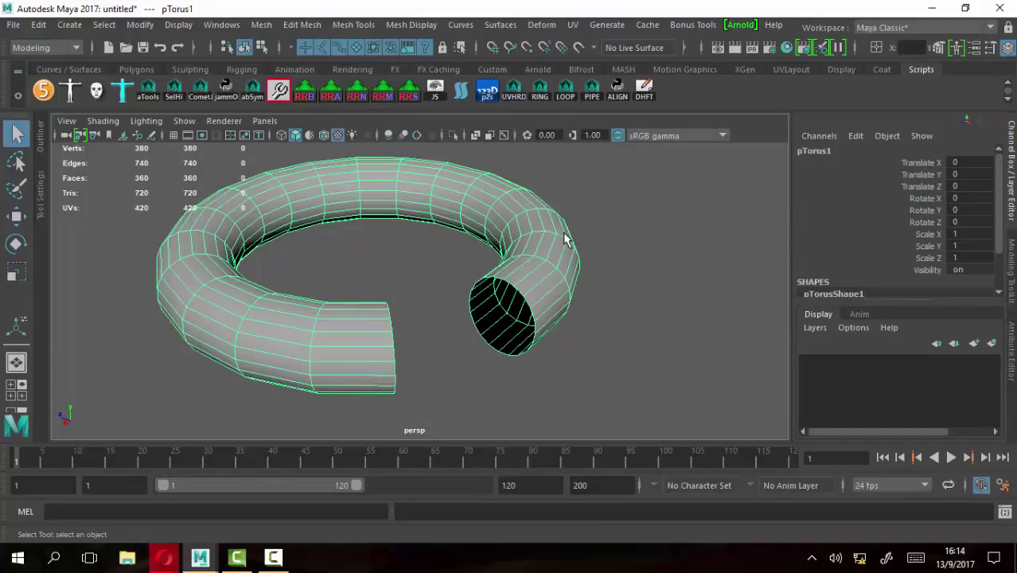
Delete history and freeze transforms on pTorus1 with the DHFT shelf button, reselecting the torus
click(645, 92)
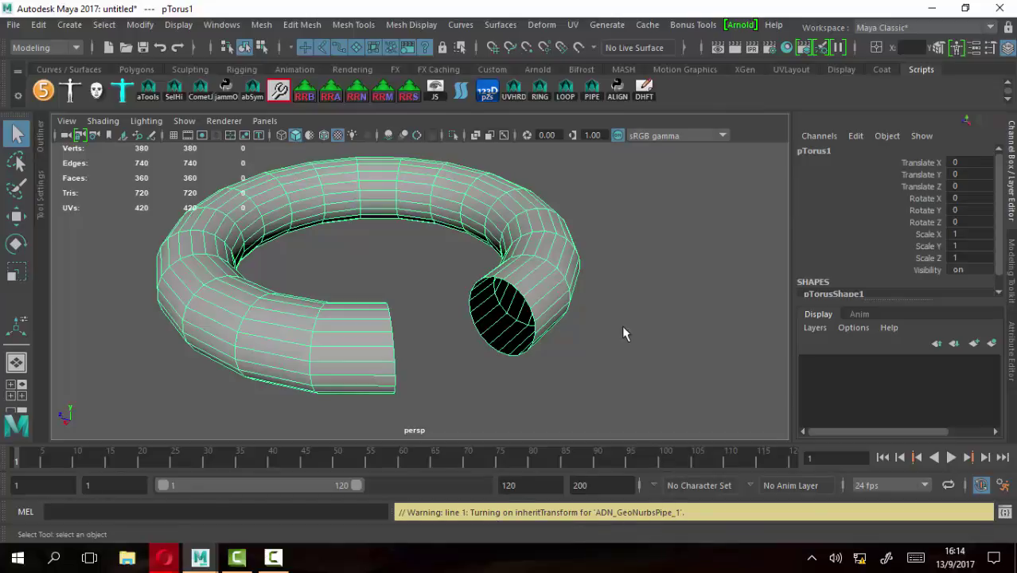
click(554, 259)
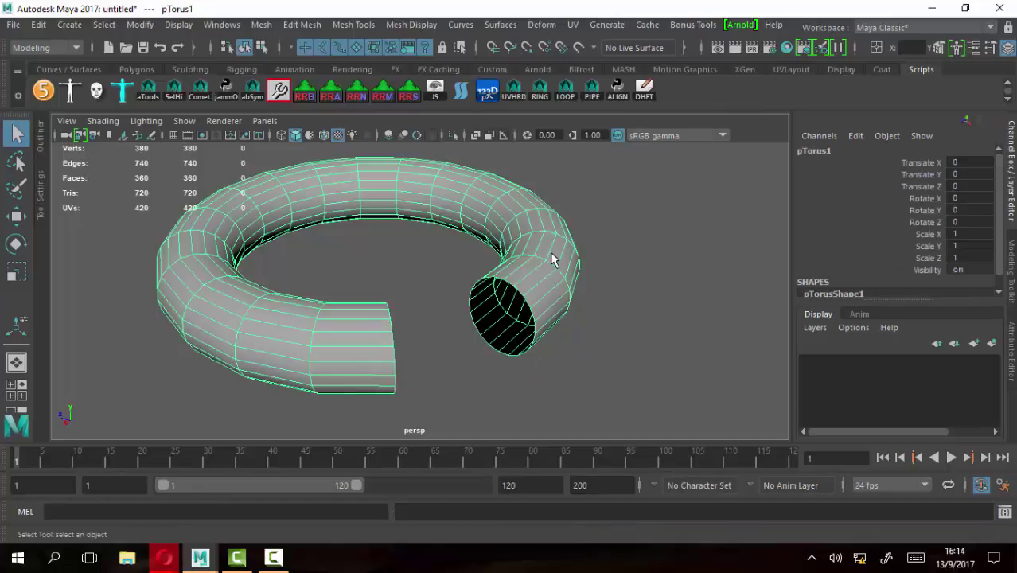
click(645, 91)
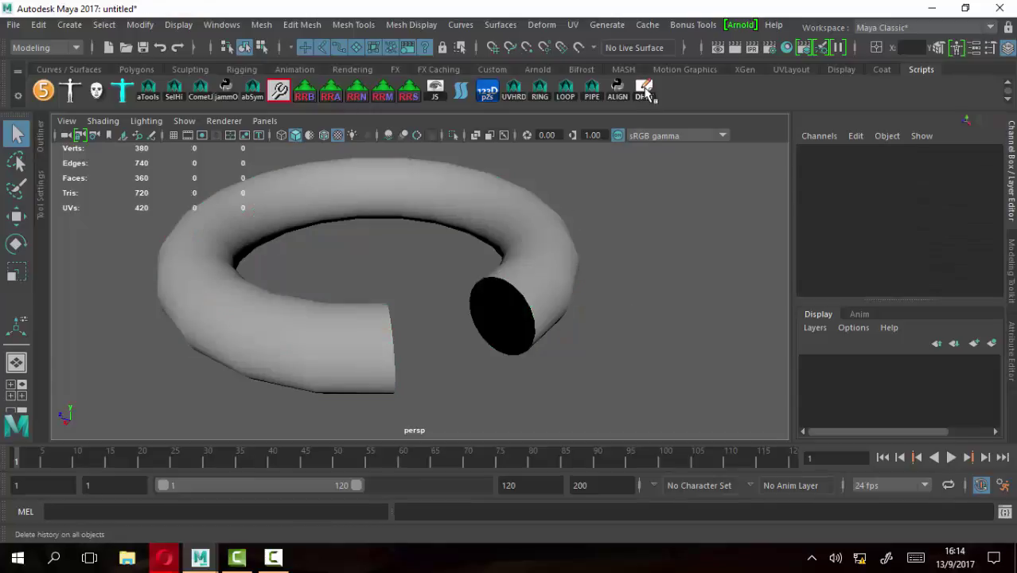
click(538, 223)
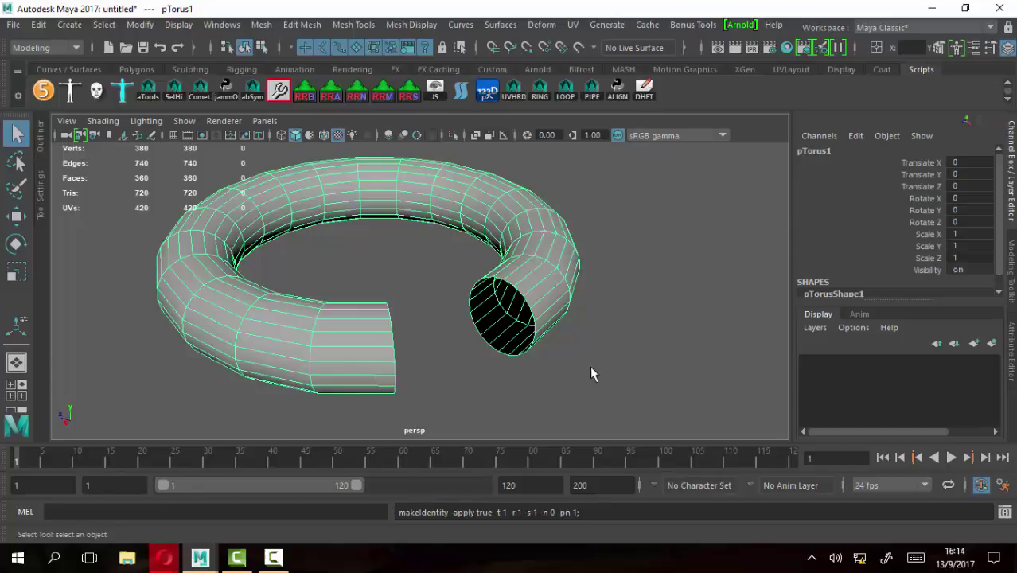
click(645, 354)
click(543, 259)
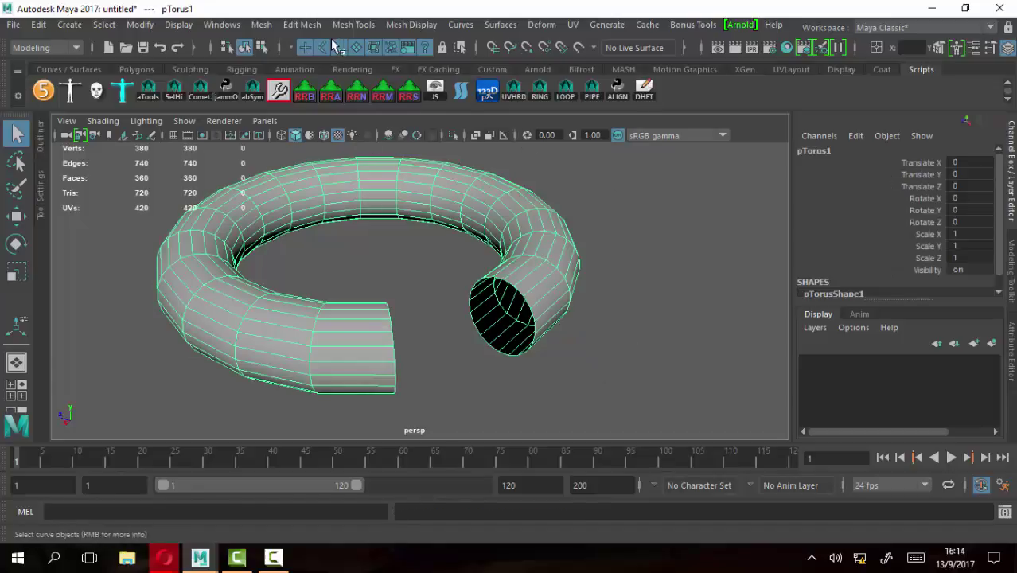
Extrude the torus faces with a Thickness of about 0.11 to give the tube a wall
click(302, 25)
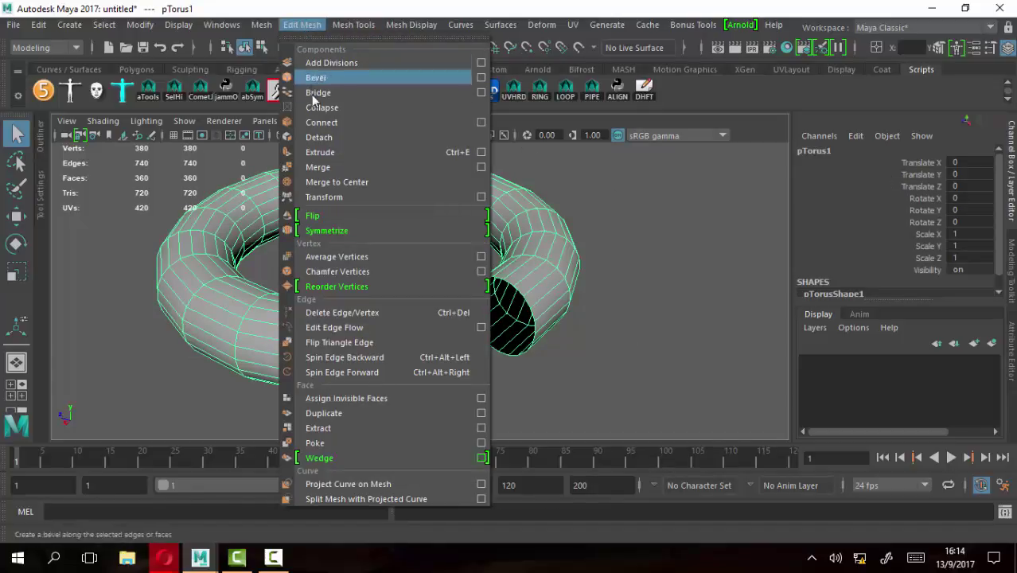
click(321, 152)
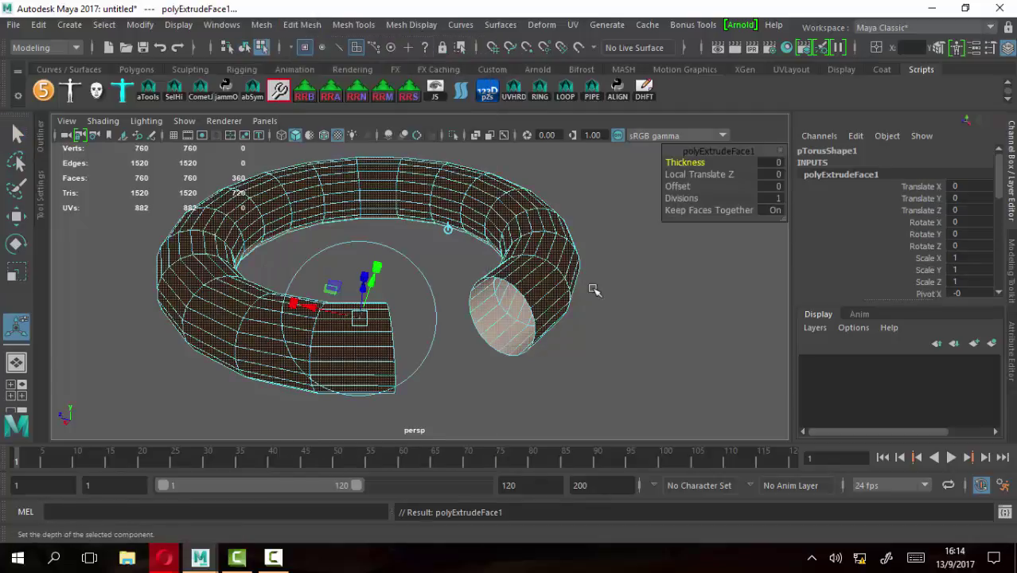
drag(371, 287, 374, 282)
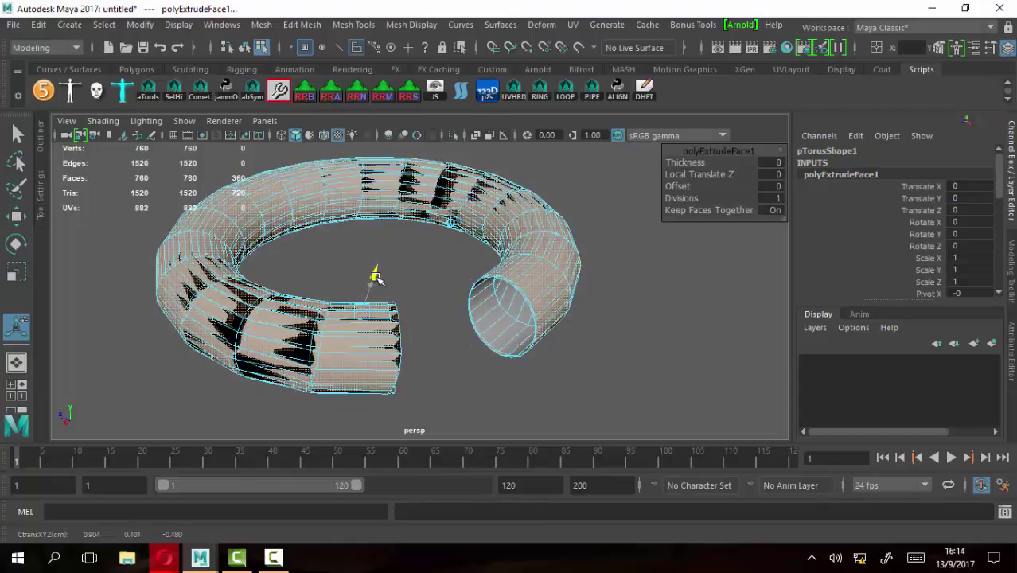
click(450, 226)
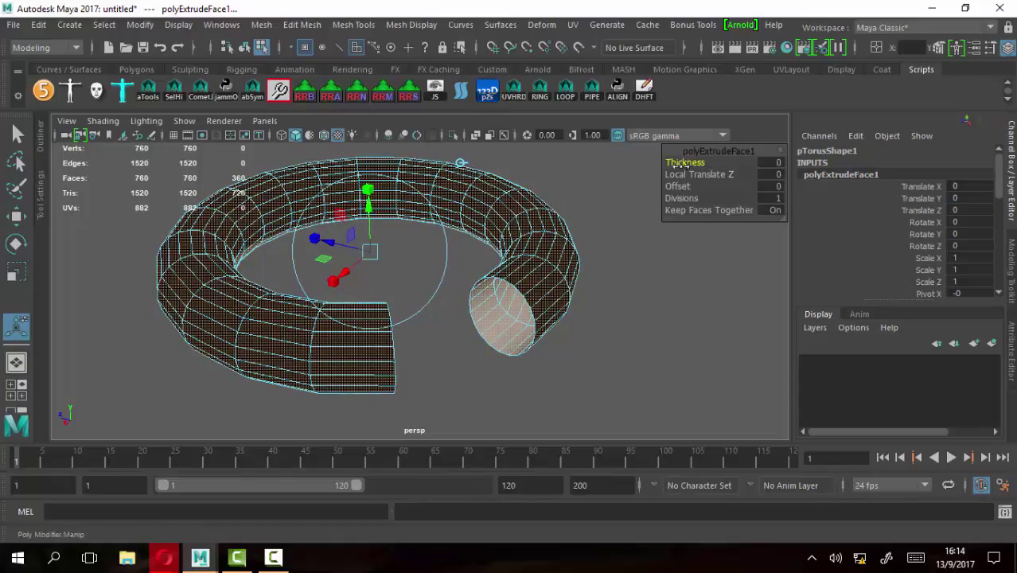
click(686, 163)
drag(465, 298, 466, 379)
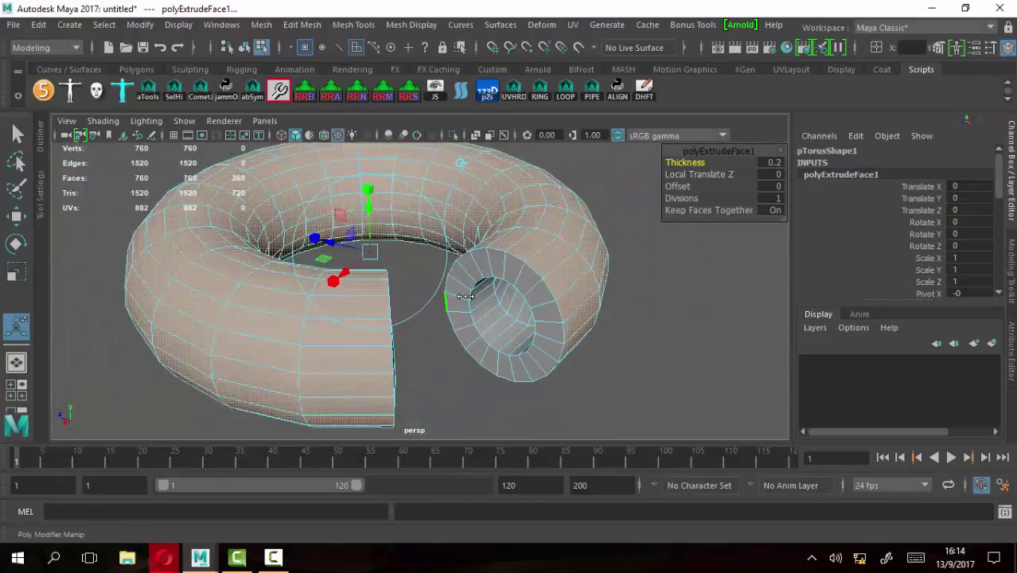
mouse_move(466, 380)
middle_down()
mouse_move(460, 371)
mouse_move(475, 367)
mouse_move(448, 369)
mouse_move(465, 363)
middle_up()
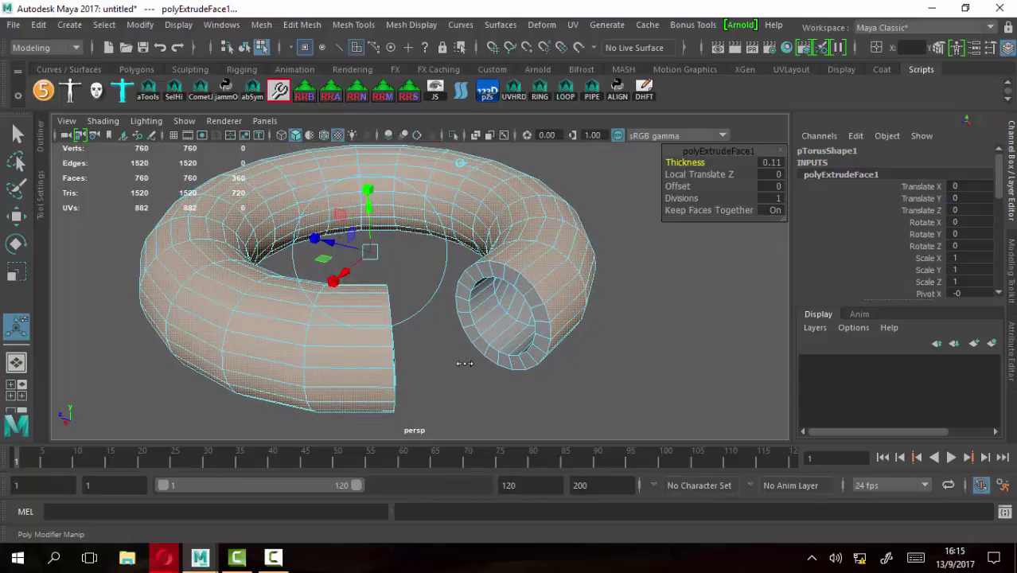
click(17, 133)
alt+drag(569, 322, 521, 231)
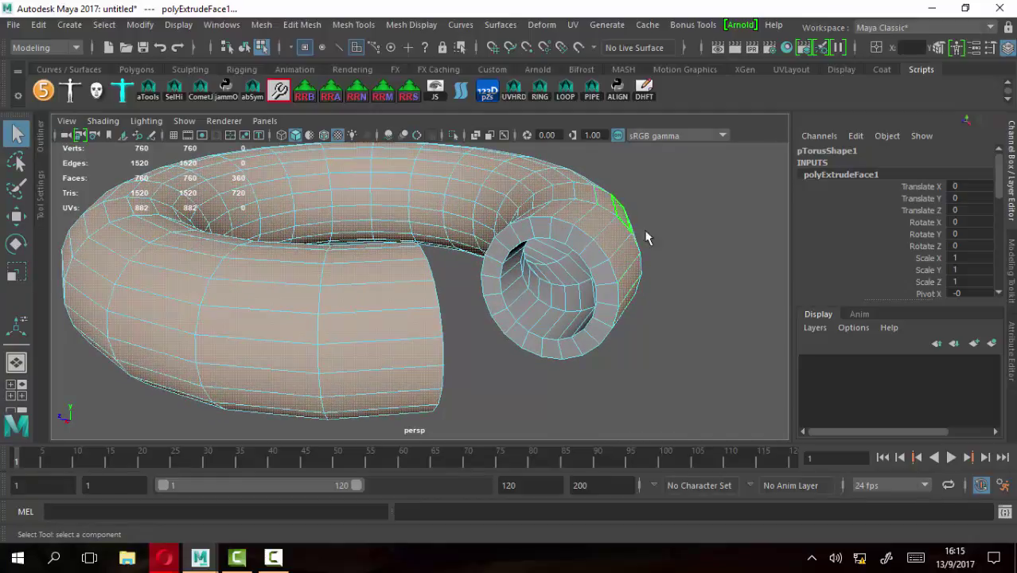
Delete the face rings at both ends of the tube
double_click(561, 237)
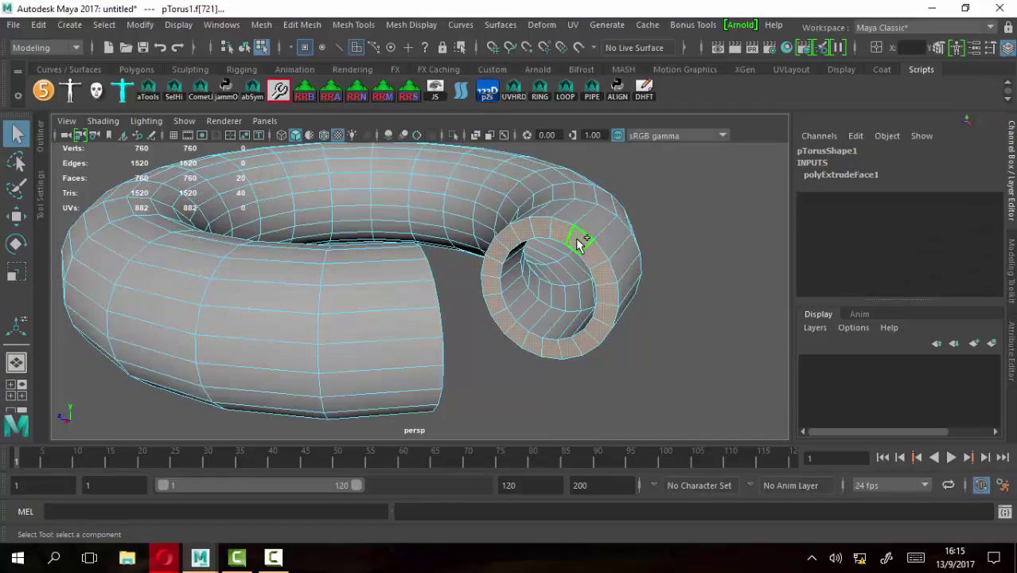
key(Delete)
mouse_move(554, 278)
alt+mouse_down()
mouse_move(450, 279)
mouse_move(239, 253)
alt+mouse_up()
double_click(179, 244)
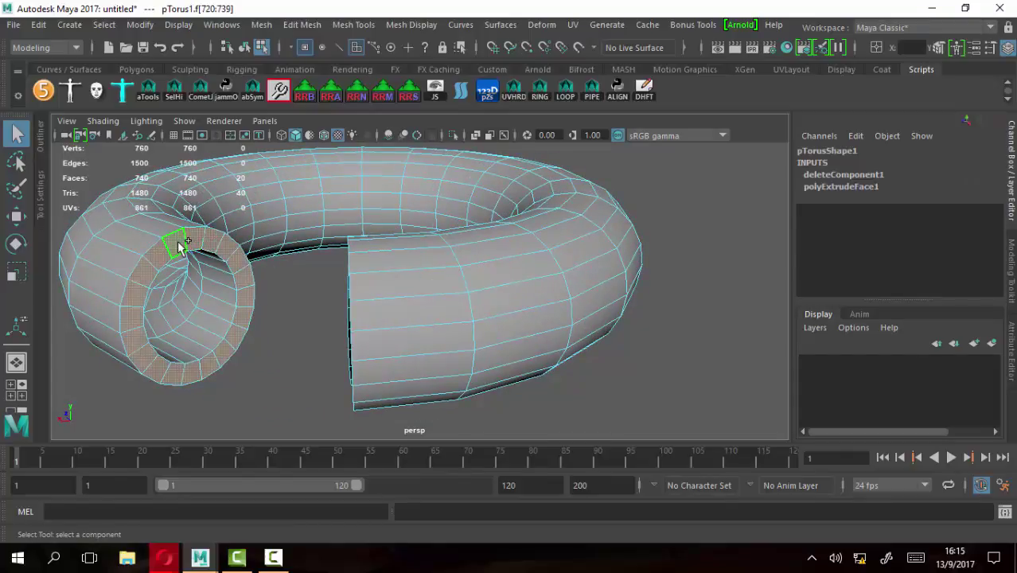
key(Delete)
Delete the inner wall faces and switch the torus back to Object Mode
double_click(197, 325)
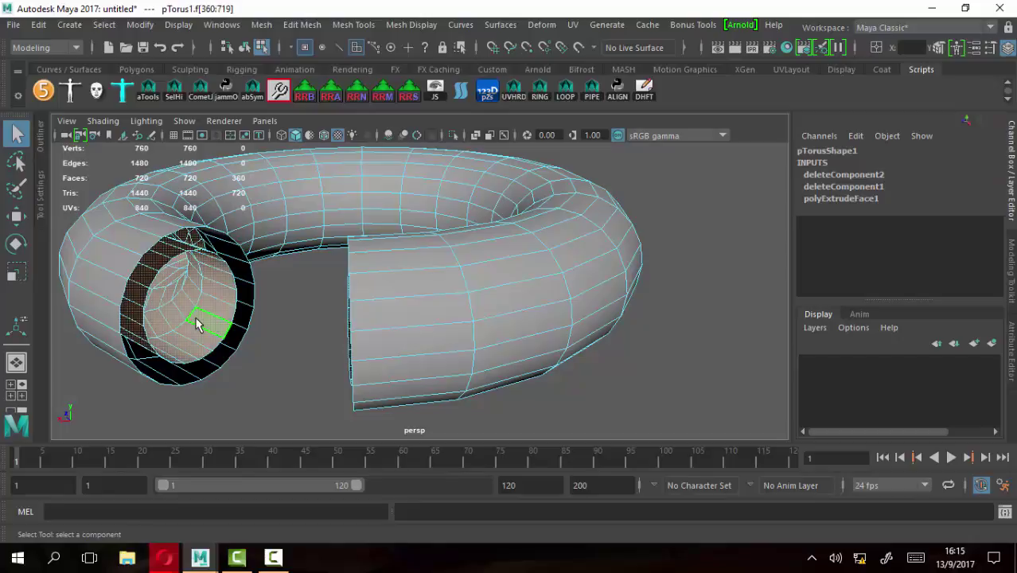
key(Delete)
alt+drag(340, 330, 402, 330)
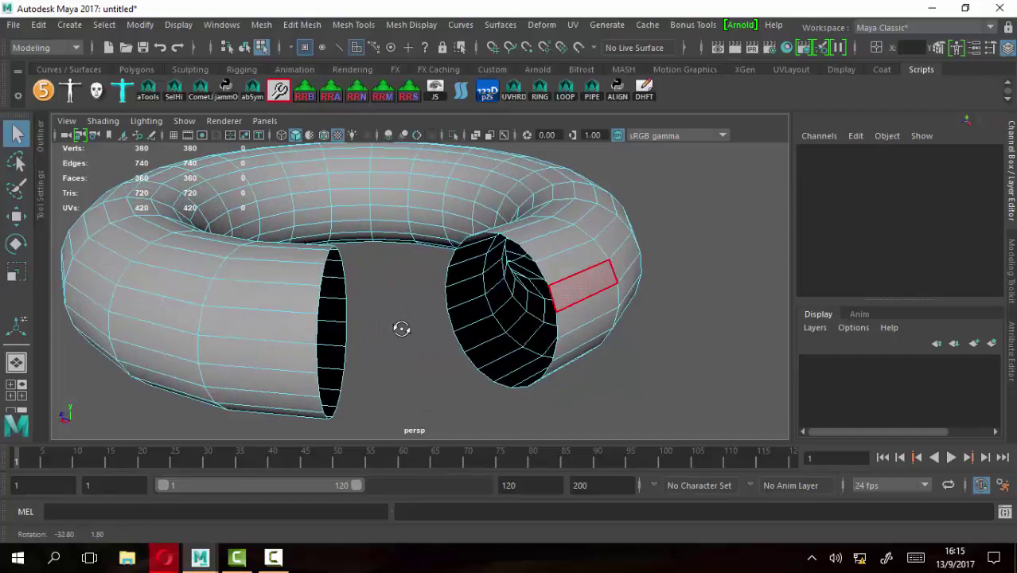
alt+drag(510, 251, 518, 261)
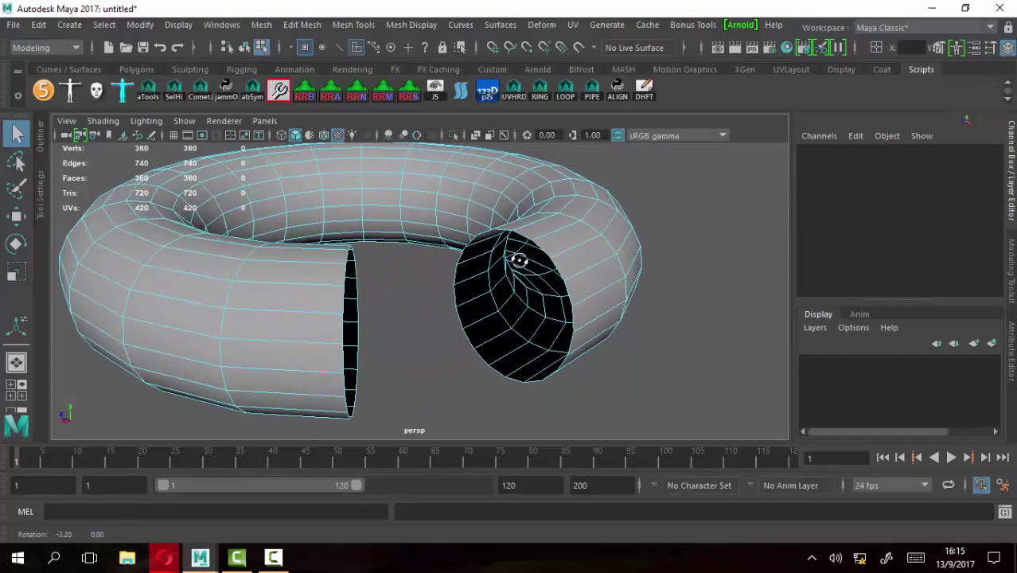
alt+drag(602, 346, 557, 325)
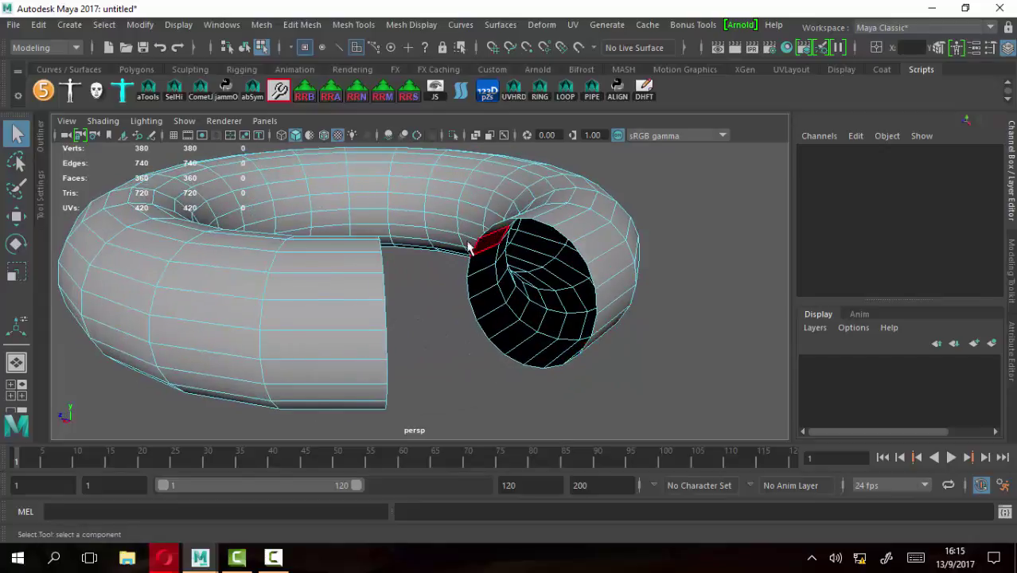
right_drag(601, 239, 661, 116)
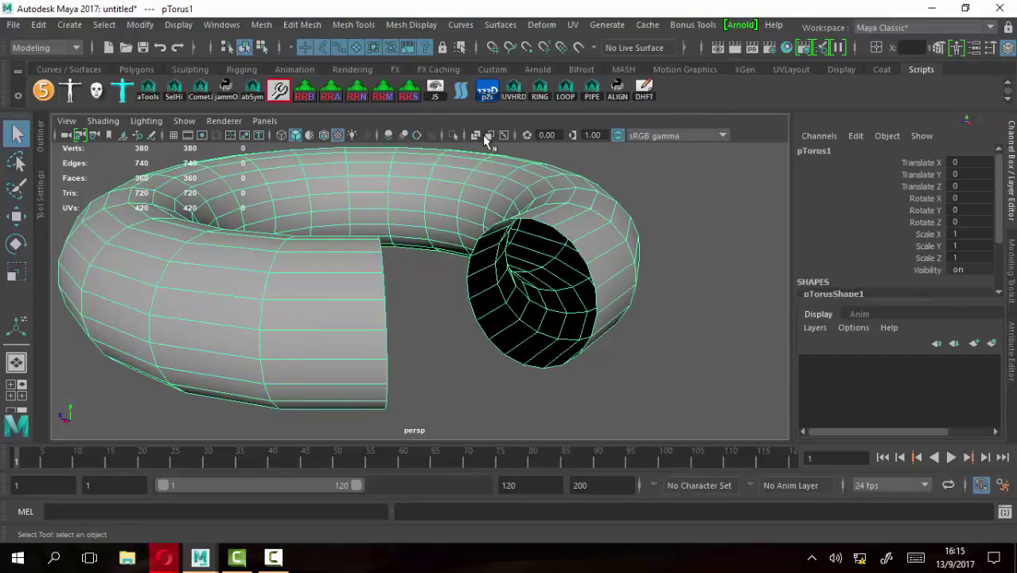
Re-extrude the torus with a negative Thickness to inset the end cap, then undo the extrusion
click(302, 25)
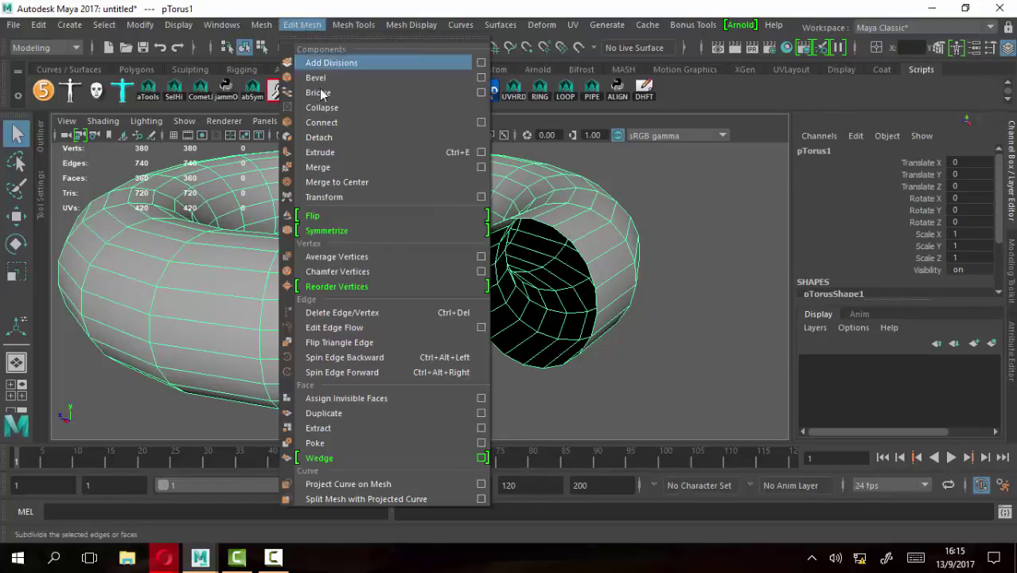
click(325, 153)
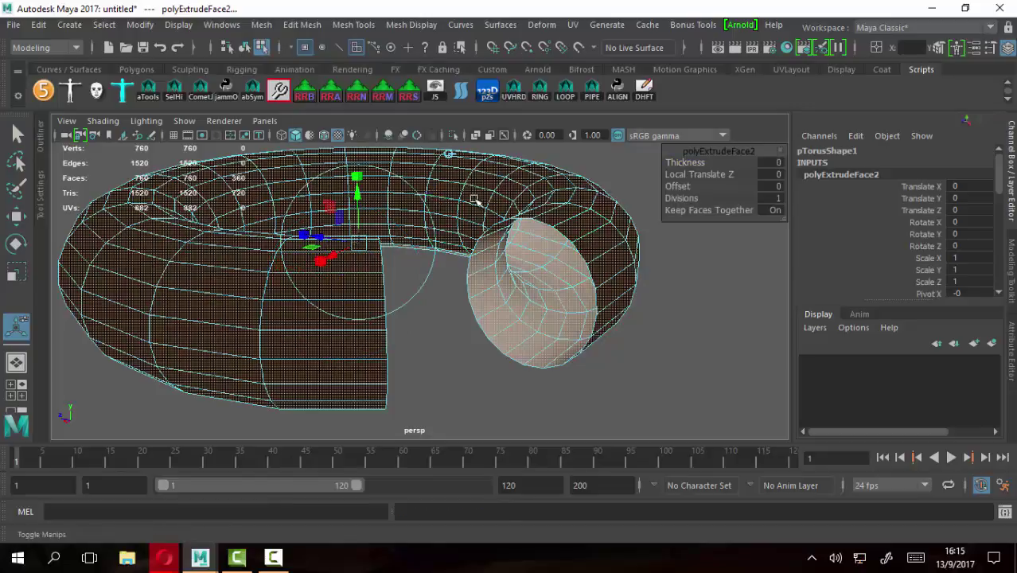
key(Insert)
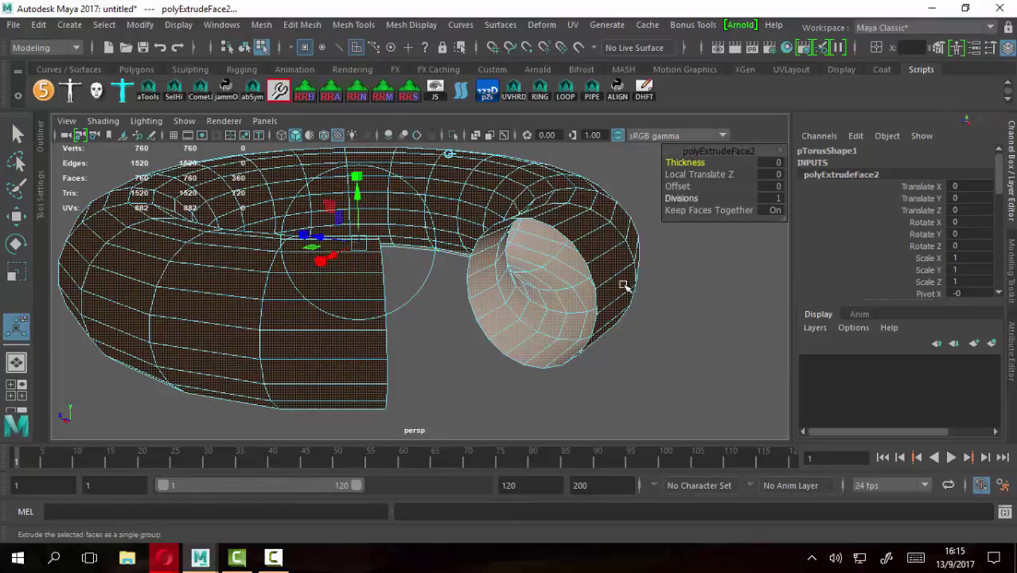
middle_drag(560, 364, 550, 362)
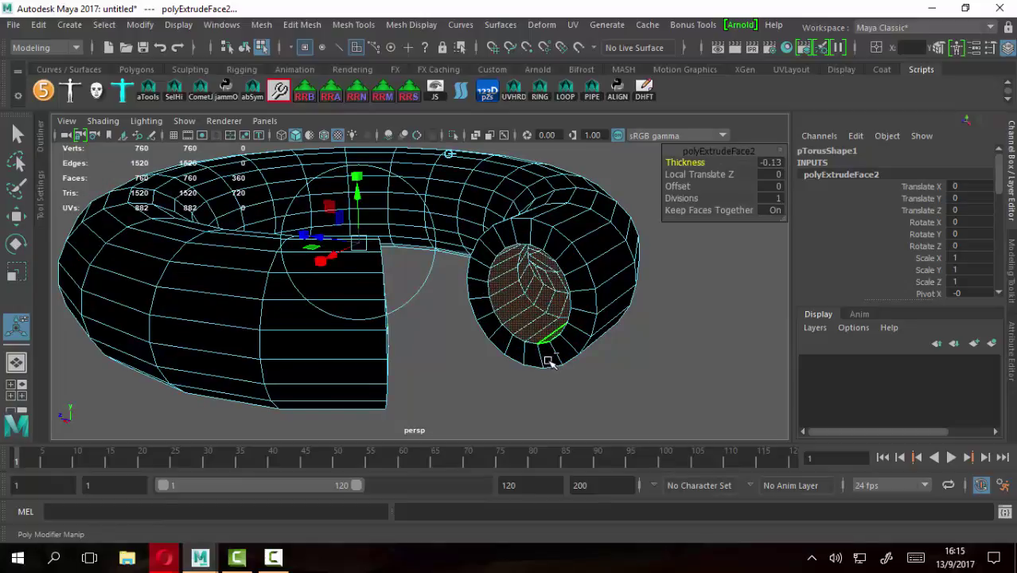
key(q)
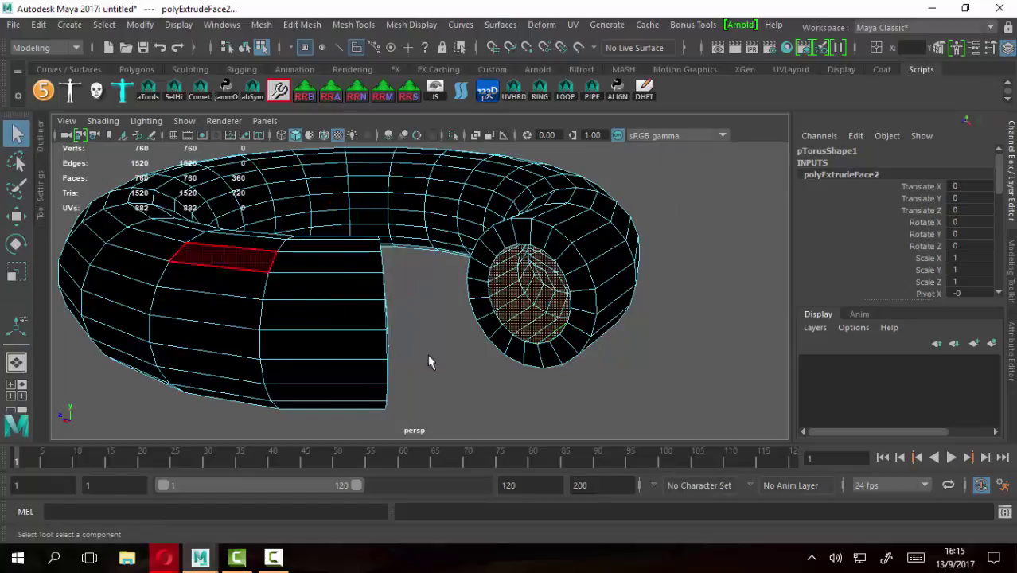
key(ctrl+z)
key(ctrl+z)
Switch the torus to vertex mode and marquee-select all of its vertices
mouse_move(529, 345)
alt+mouse_down()
mouse_move(531, 323)
mouse_move(434, 313)
alt+mouse_up()
alt+drag(540, 308, 514, 307)
right_drag(511, 167, 439, 133)
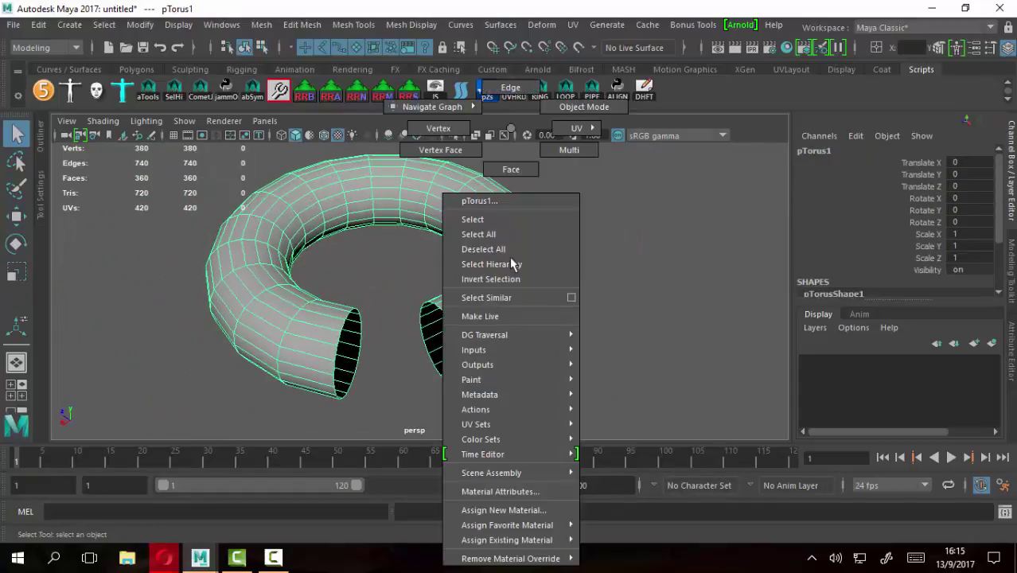
alt+right_drag(568, 248, 474, 233)
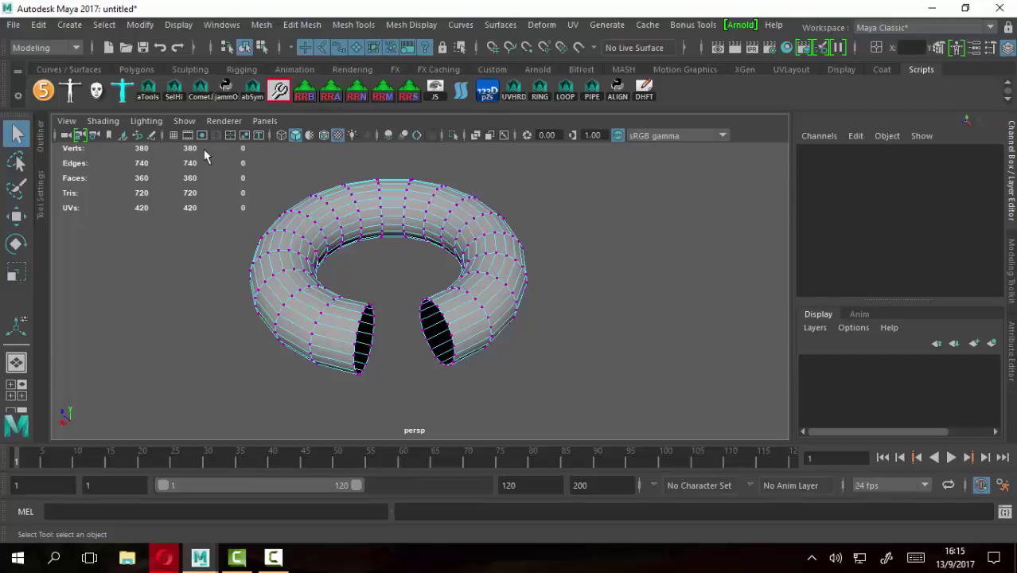
drag(204, 155, 738, 455)
mouse_move(593, 434)
alt+mouse_down()
mouse_move(539, 353)
mouse_move(667, 311)
mouse_move(592, 313)
alt+mouse_up()
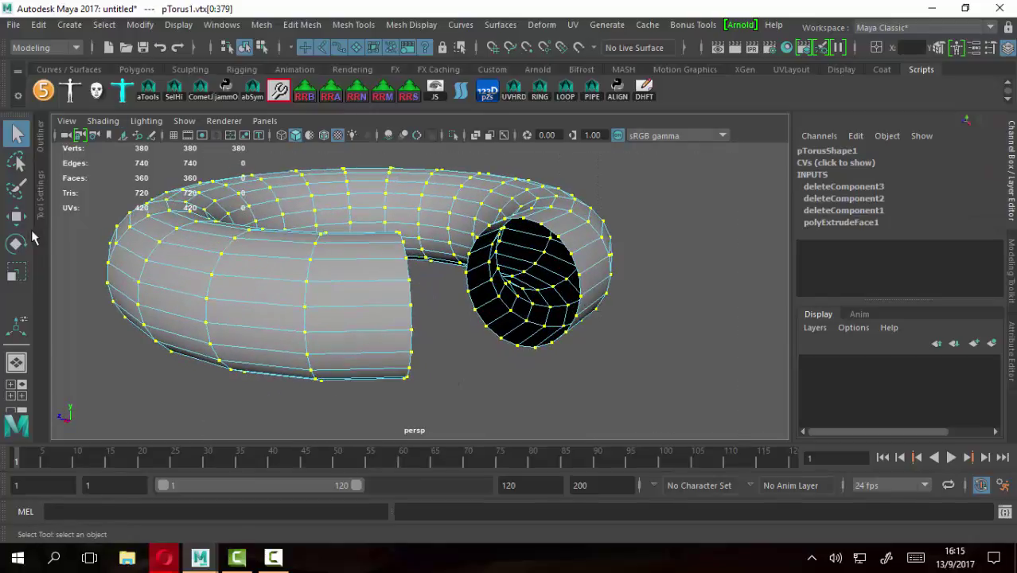
Open the Move tool settings and check its World axis orientation
click(18, 219)
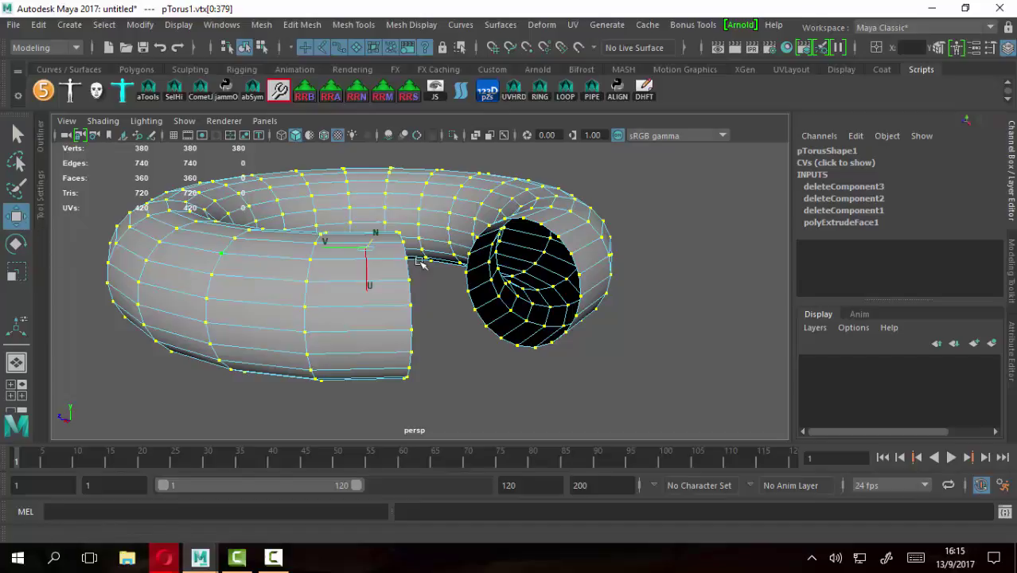
mouse_move(417, 260)
alt+mouse_down()
mouse_move(386, 274)
mouse_move(424, 270)
alt+mouse_up()
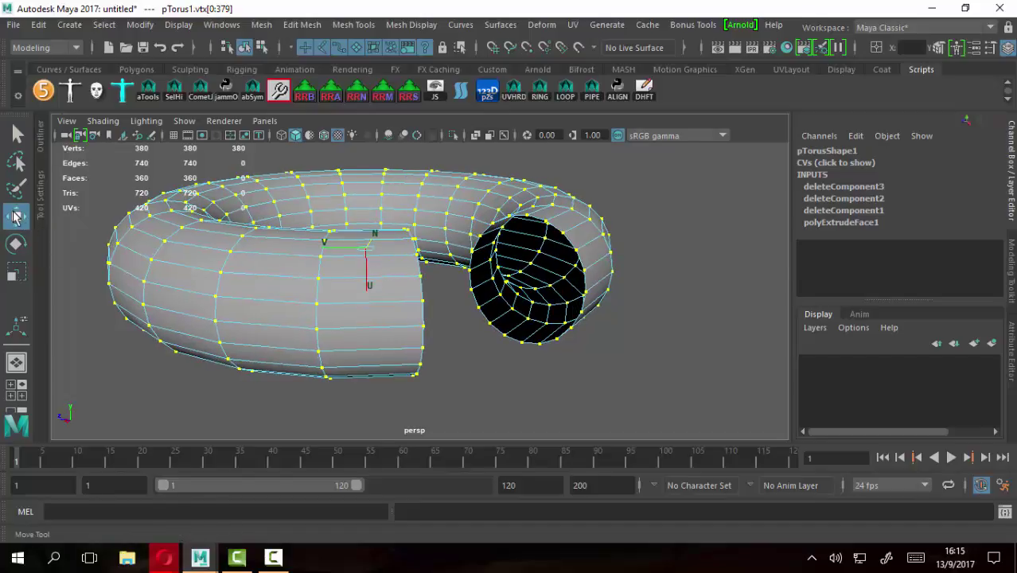
double_click(17, 217)
click(281, 135)
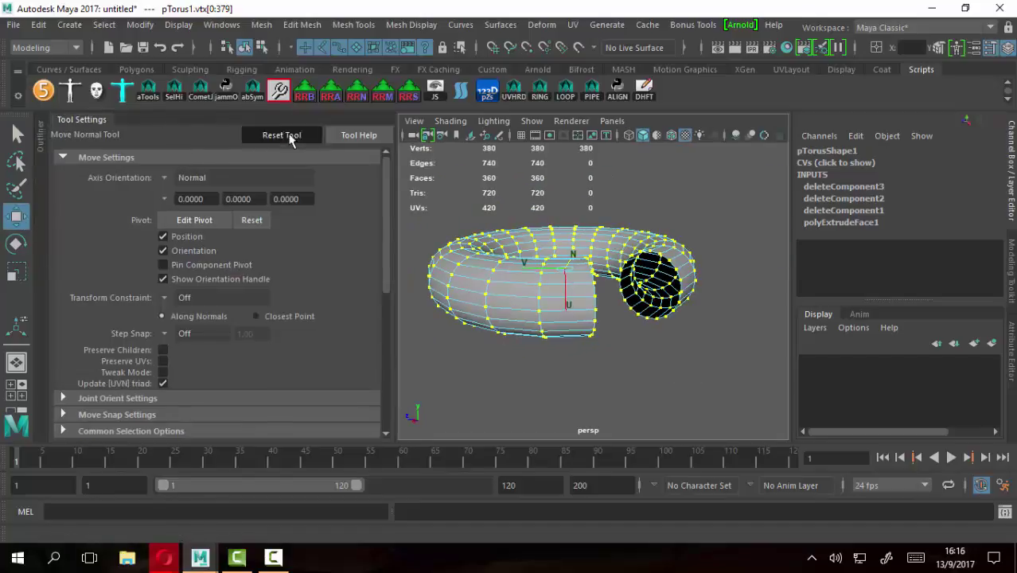
Close Tool Settings and set the Move tool axis to Normal
click(84, 121)
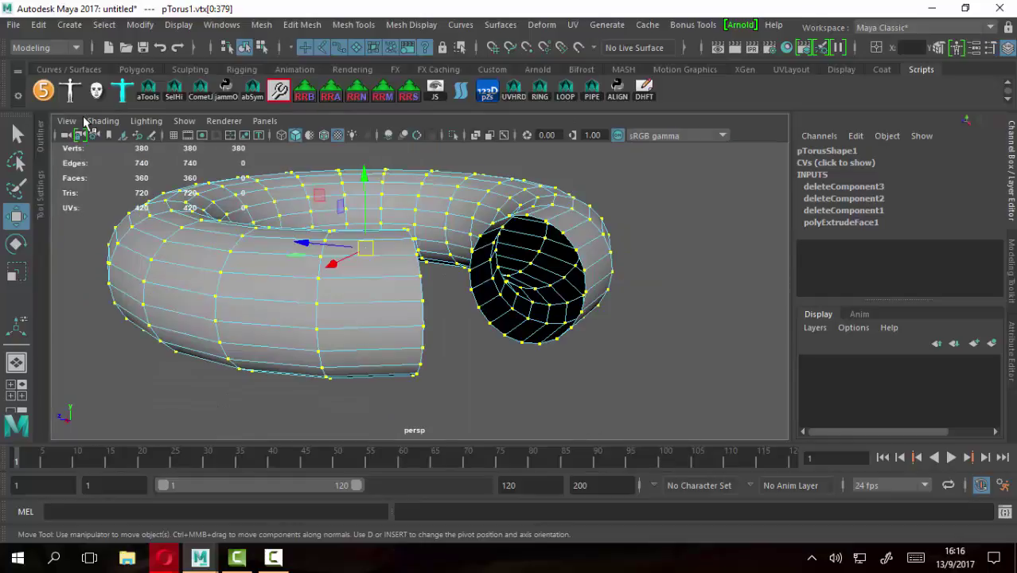
alt+drag(629, 307, 600, 321)
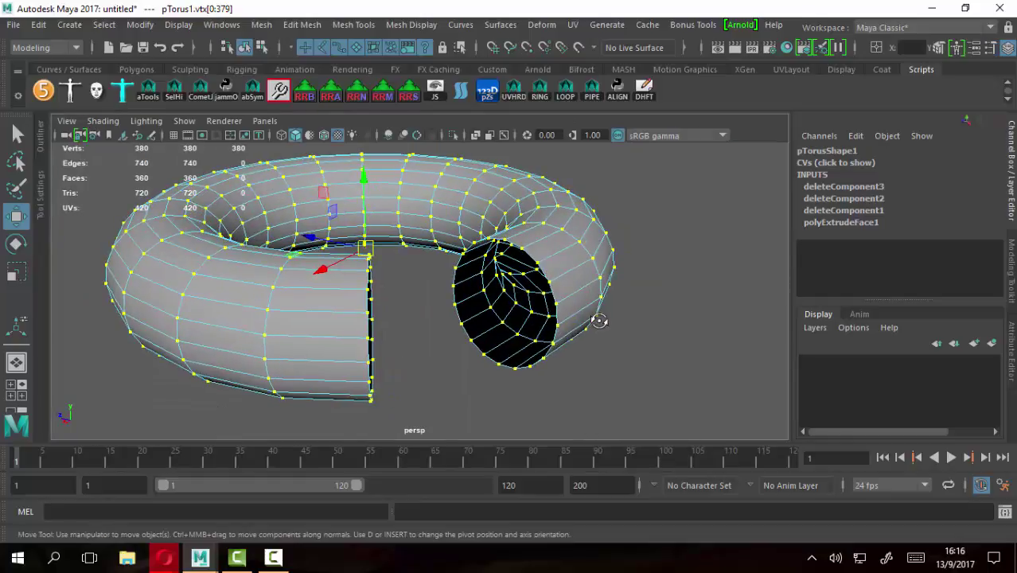
click(654, 231)
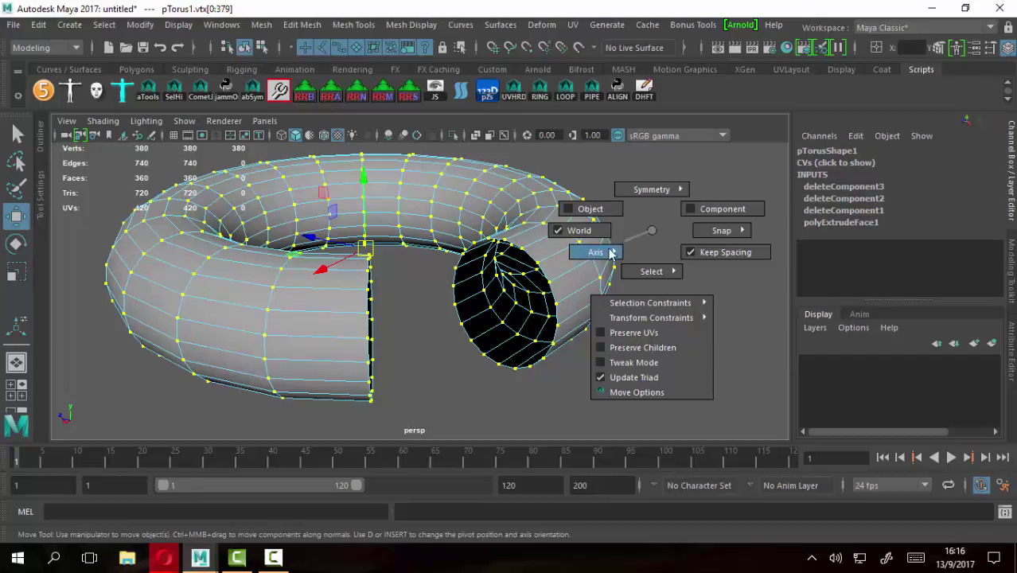
click(548, 230)
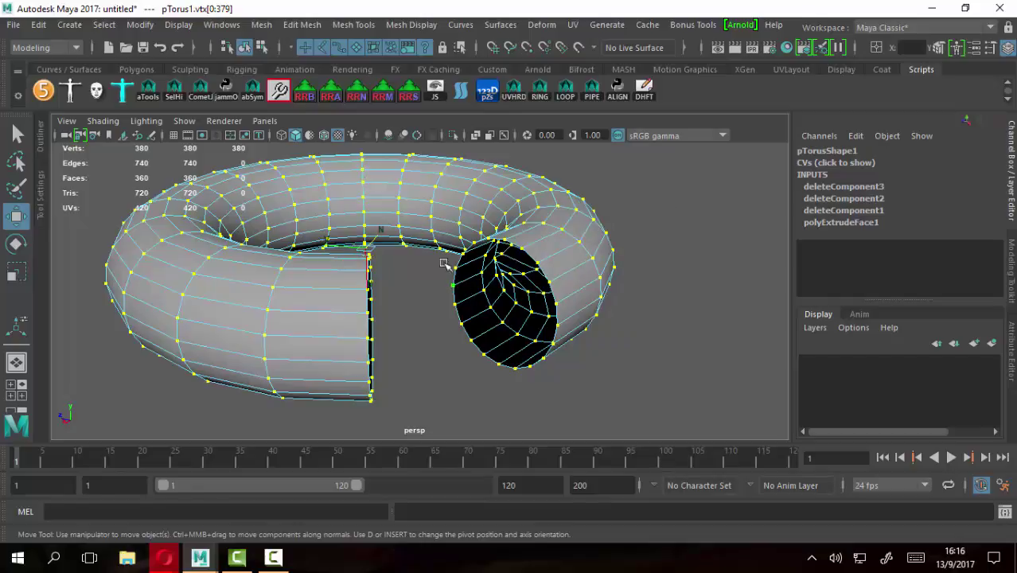
Tumble and zoom around the torus to inspect the open tube ends and inner ring
mouse_move(443, 264)
alt+mouse_down()
mouse_move(439, 302)
mouse_move(533, 252)
alt+mouse_up()
alt+drag(597, 225, 618, 187)
alt+drag(648, 229, 579, 257)
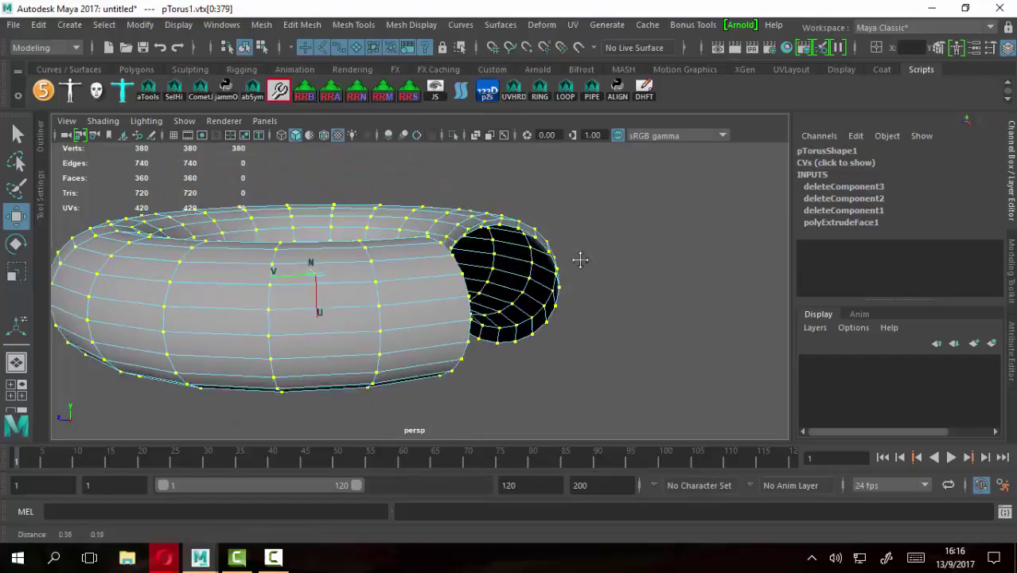
alt+right_drag(579, 256, 611, 273)
mouse_move(589, 179)
alt+mouse_down()
mouse_move(608, 210)
mouse_move(587, 219)
alt+mouse_up()
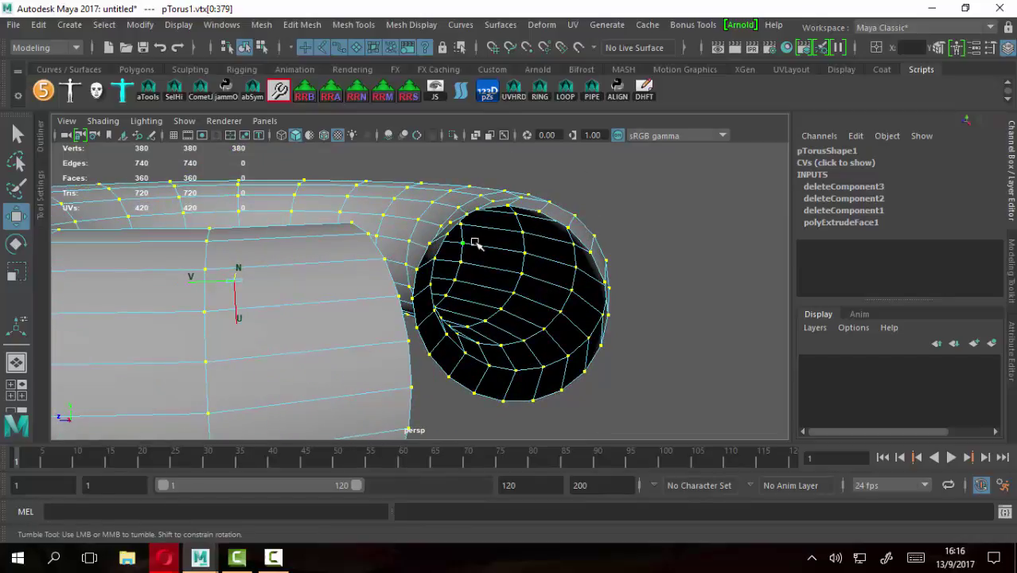
alt+drag(475, 243, 333, 268)
alt+right_drag(334, 268, 273, 256)
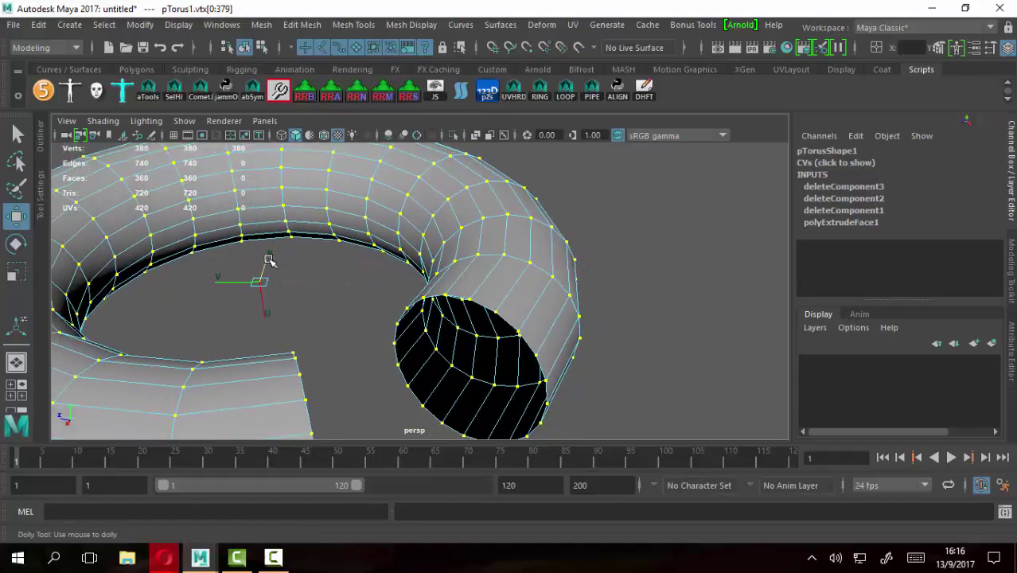
mouse_move(270, 260)
alt+mouse_down()
mouse_move(237, 280)
mouse_move(270, 268)
mouse_move(260, 278)
alt+mouse_up()
mouse_move(261, 280)
alt+mouse_down()
mouse_move(265, 268)
mouse_move(298, 275)
alt+mouse_up()
mouse_move(427, 272)
alt+right_down()
mouse_move(572, 254)
mouse_move(657, 265)
alt+right_up()
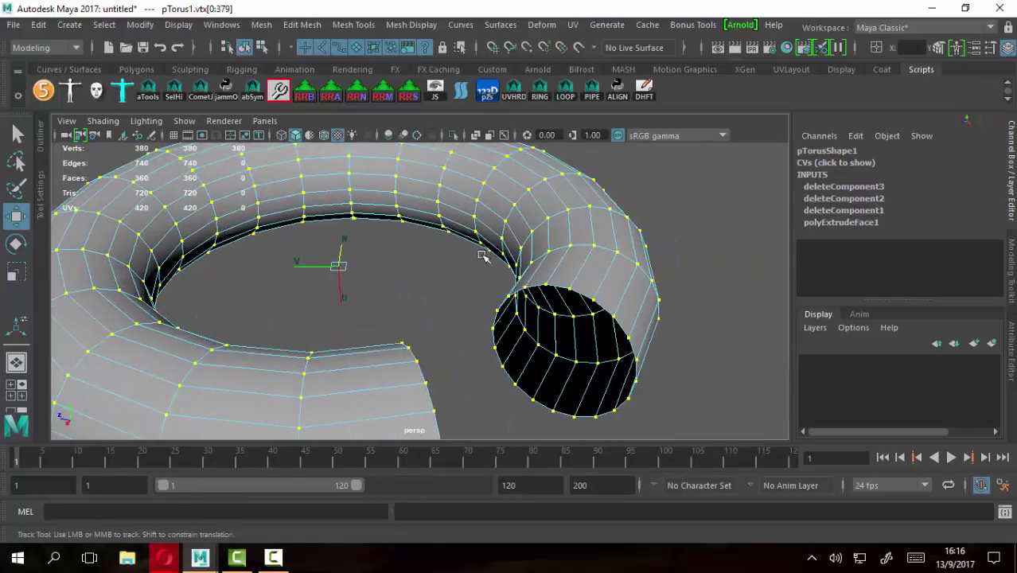
click(655, 220)
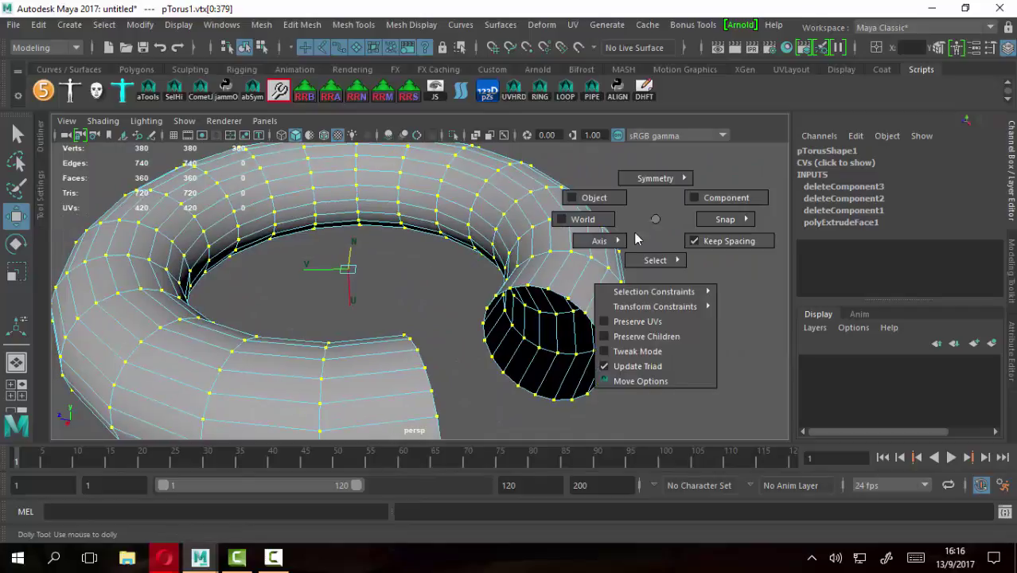
drag(636, 239, 671, 194)
double_click(19, 218)
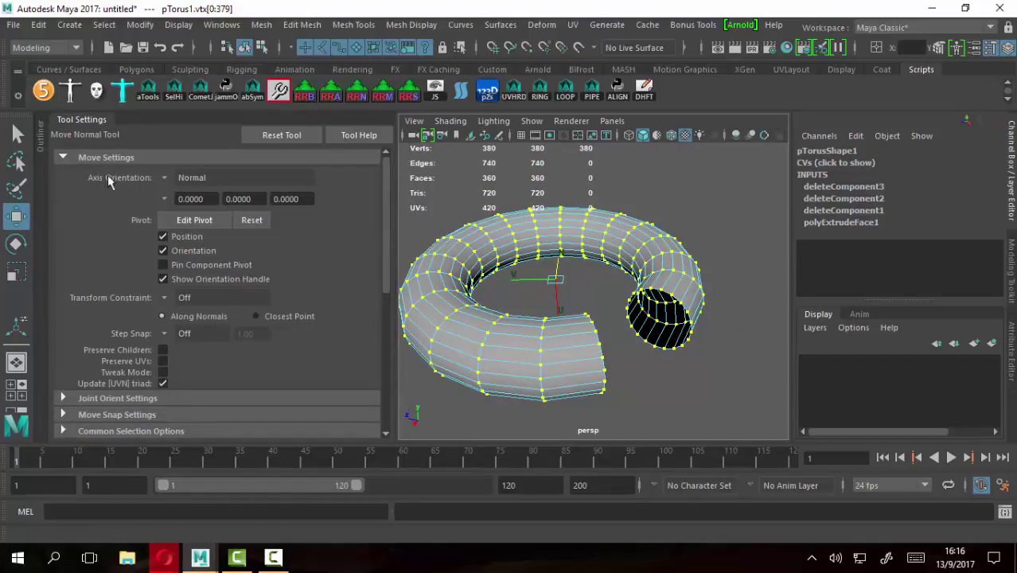
click(163, 179)
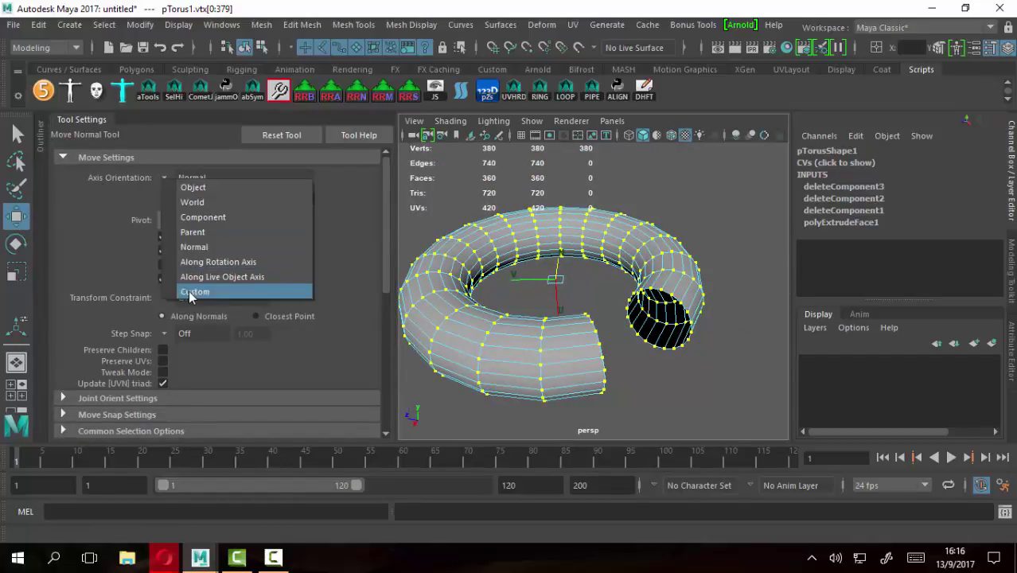
click(195, 248)
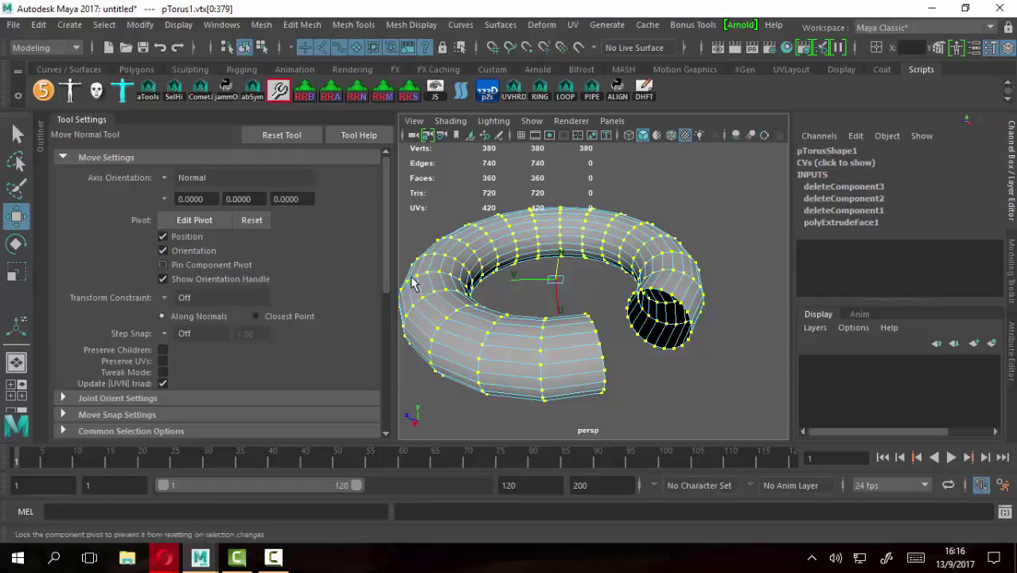
click(102, 121)
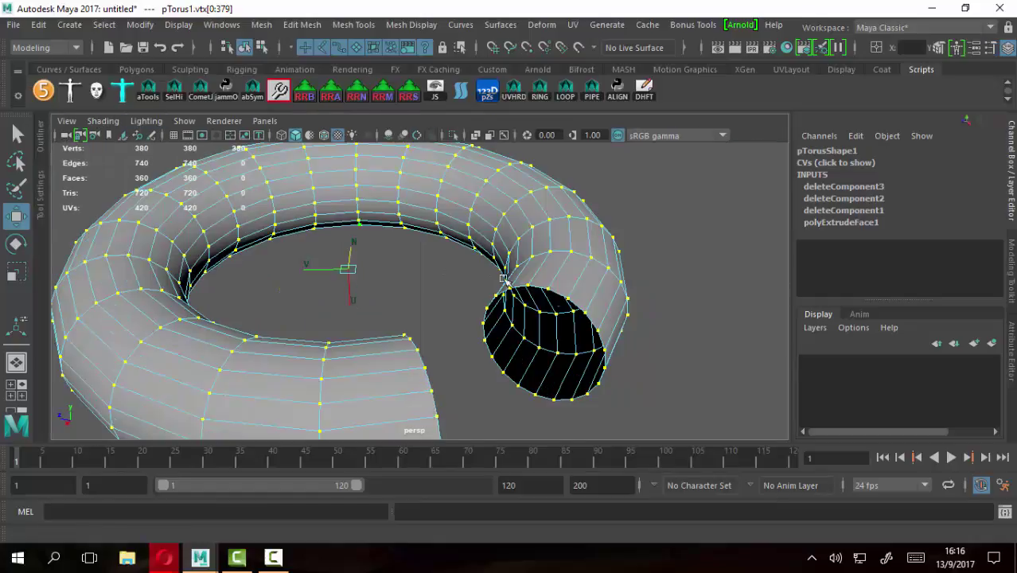
mouse_move(473, 314)
alt+mouse_down()
mouse_move(478, 292)
mouse_move(371, 257)
mouse_move(344, 271)
mouse_move(346, 254)
alt+mouse_up()
Pull the vertices inward along their normals to slim the ring, then return to object mode and deselect
mouse_move(688, 319)
alt+mouse_down()
mouse_move(578, 302)
mouse_move(615, 301)
mouse_move(456, 307)
mouse_move(443, 297)
alt+mouse_up()
key(q)
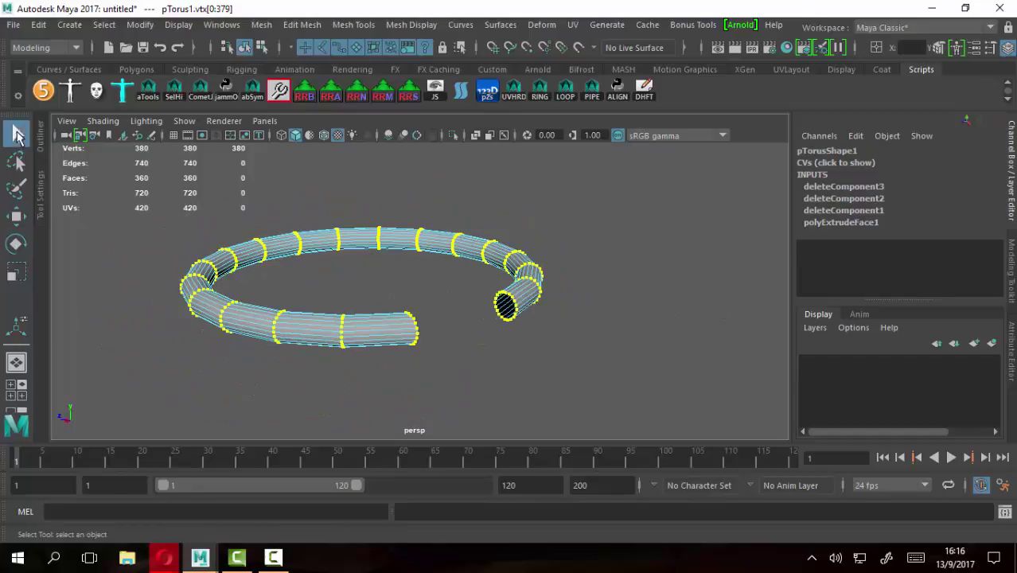
mouse_move(362, 247)
alt+mouse_down()
mouse_move(443, 243)
mouse_move(484, 265)
mouse_move(500, 243)
mouse_move(469, 245)
alt+mouse_up()
right_click(593, 264)
right_drag(663, 135, 665, 107)
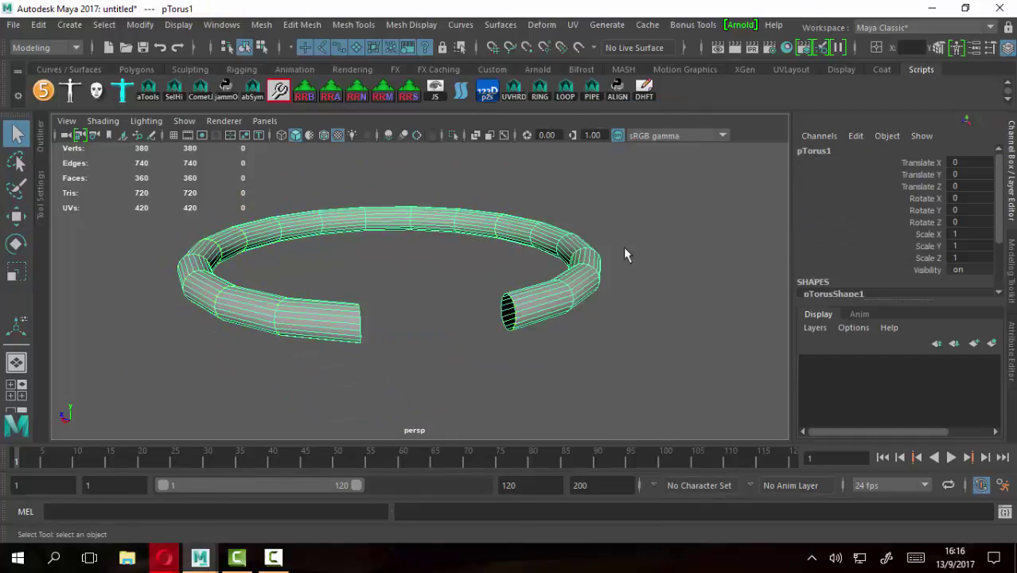
click(642, 346)
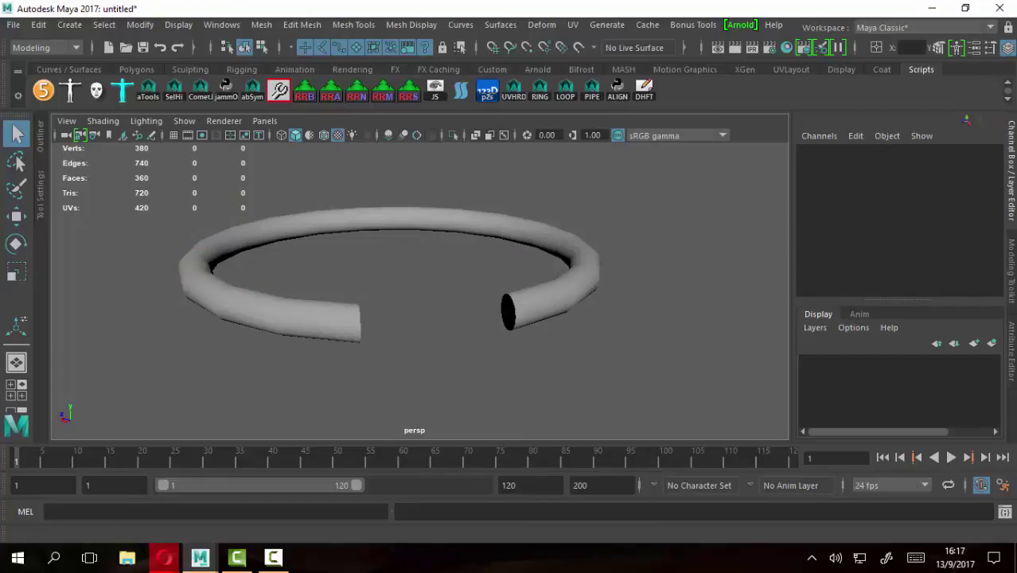